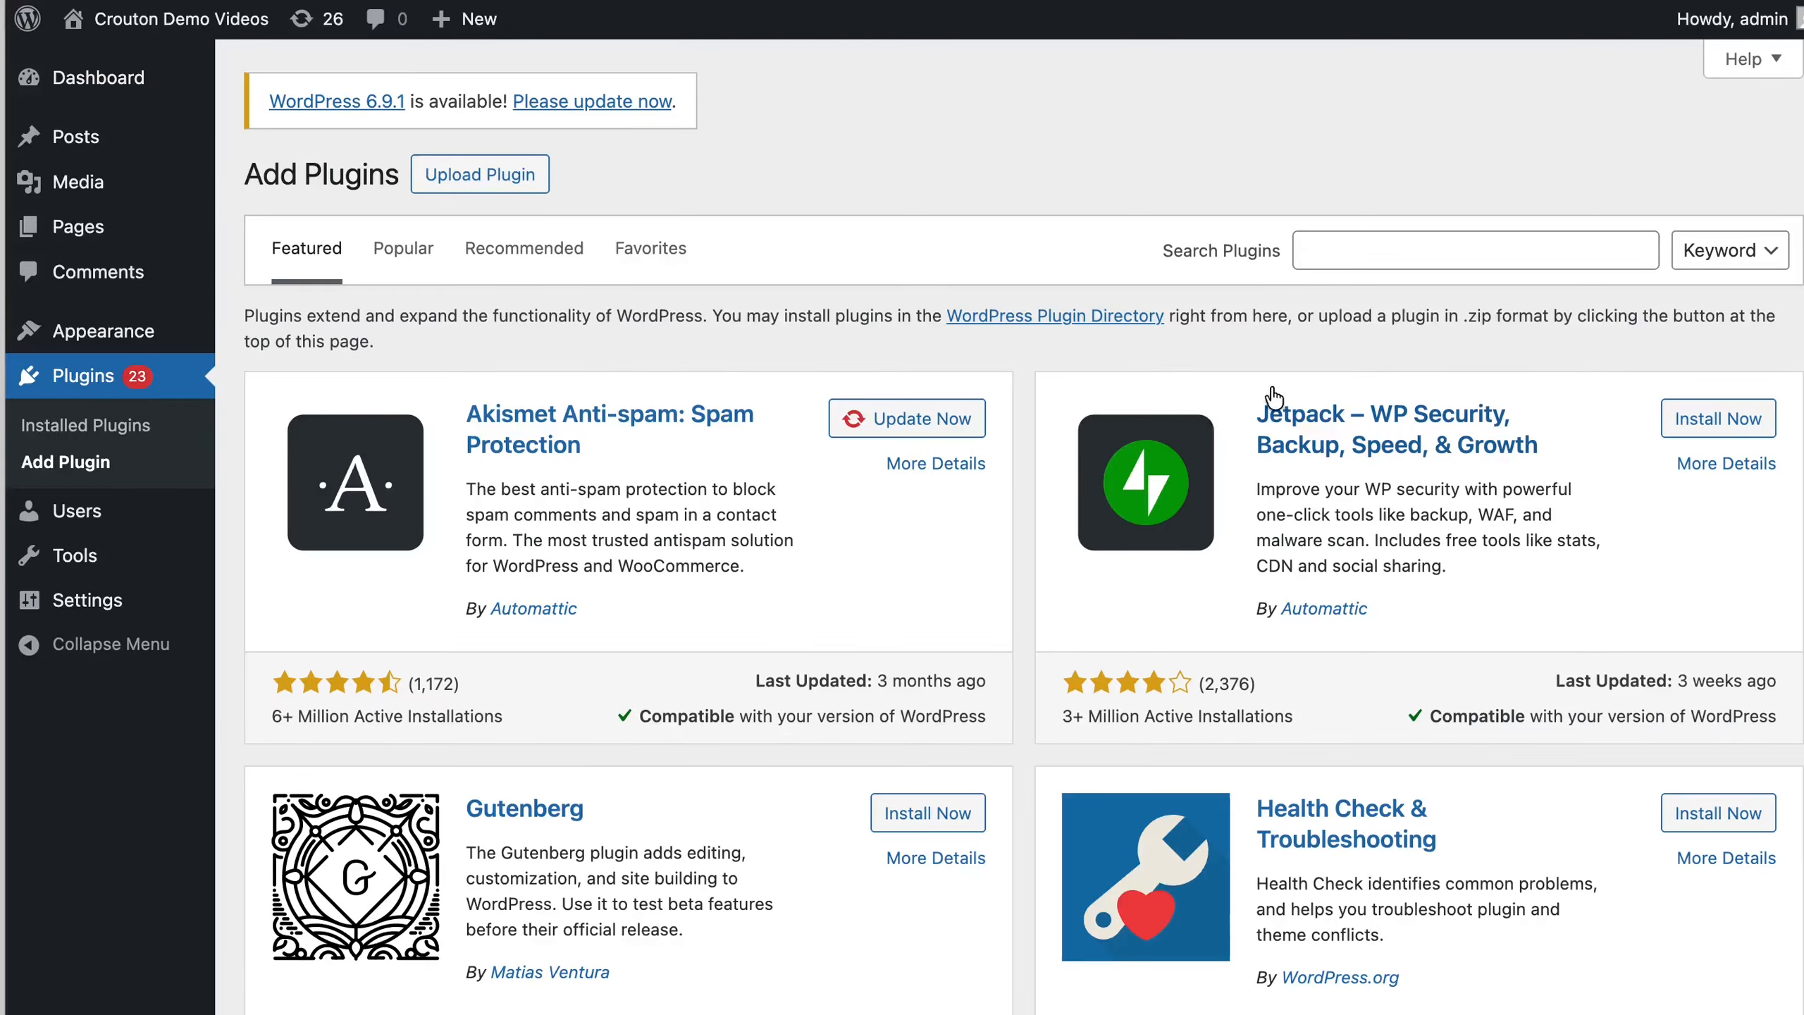
Search the plugin directory for "crouton" and install the crouton plugin.
{"action": "left_click", "coordinate": [1361, 250]}
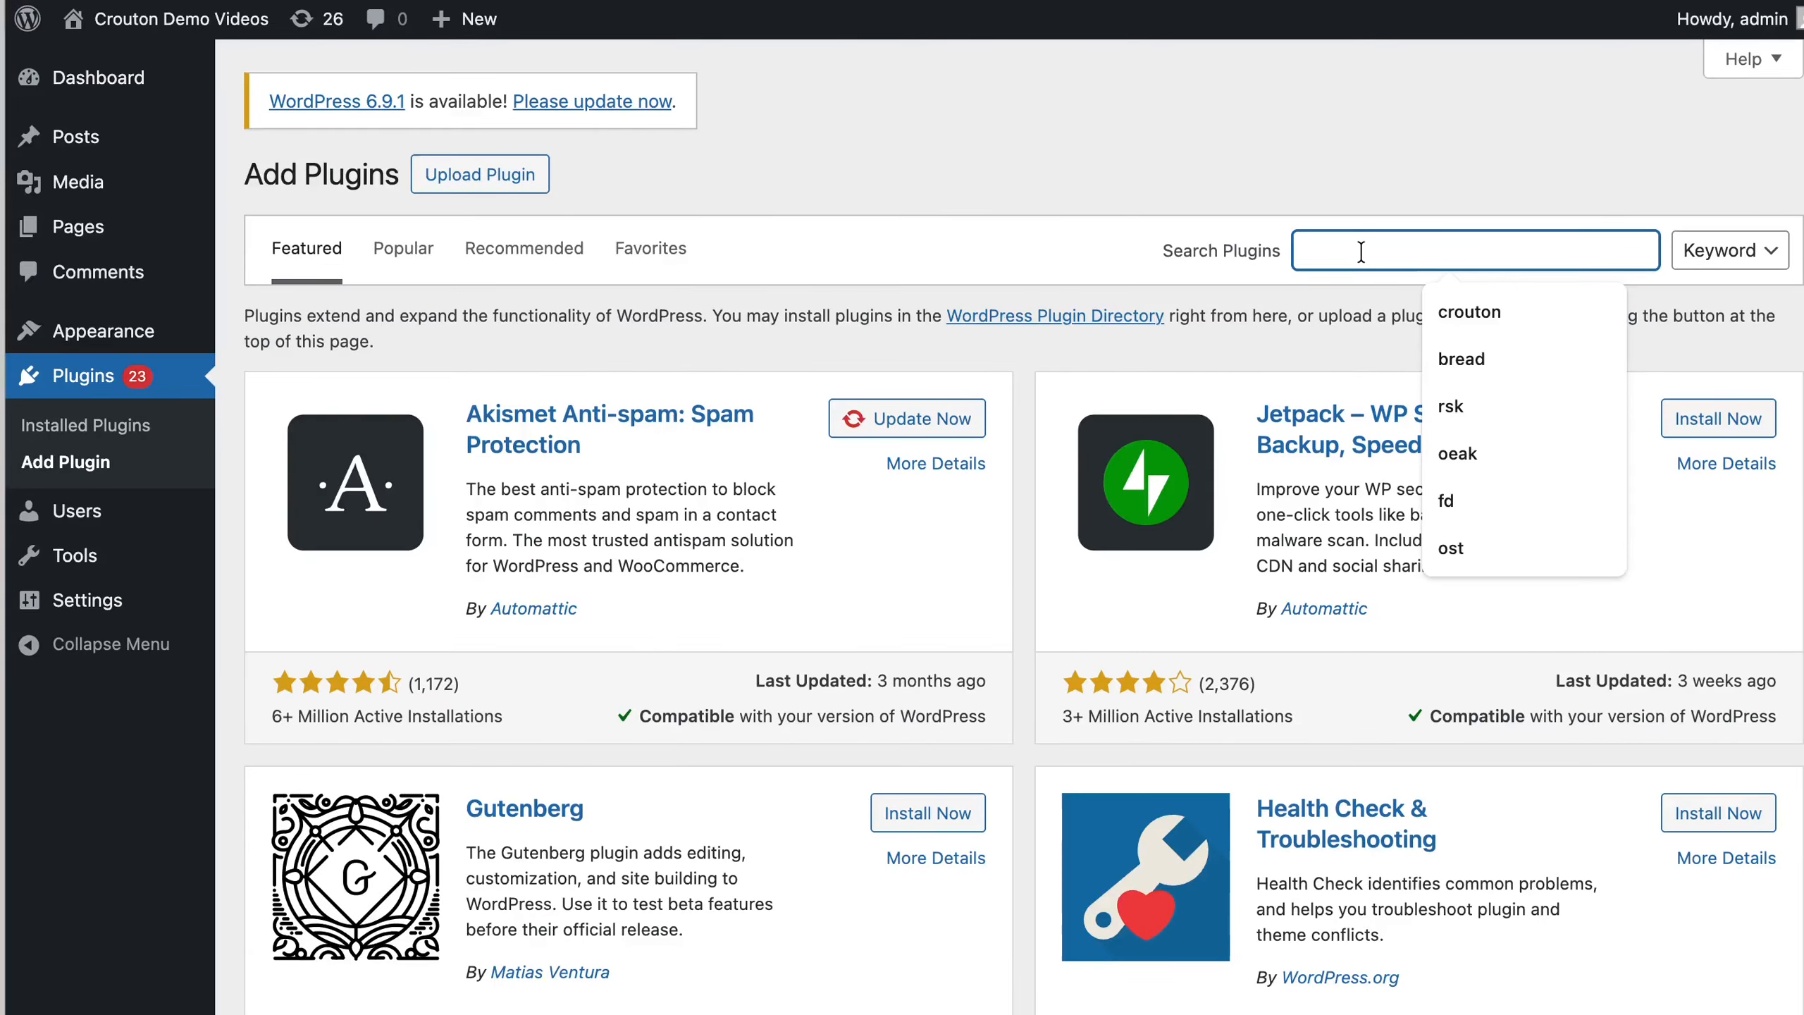
{"action": "type", "text": "c"}
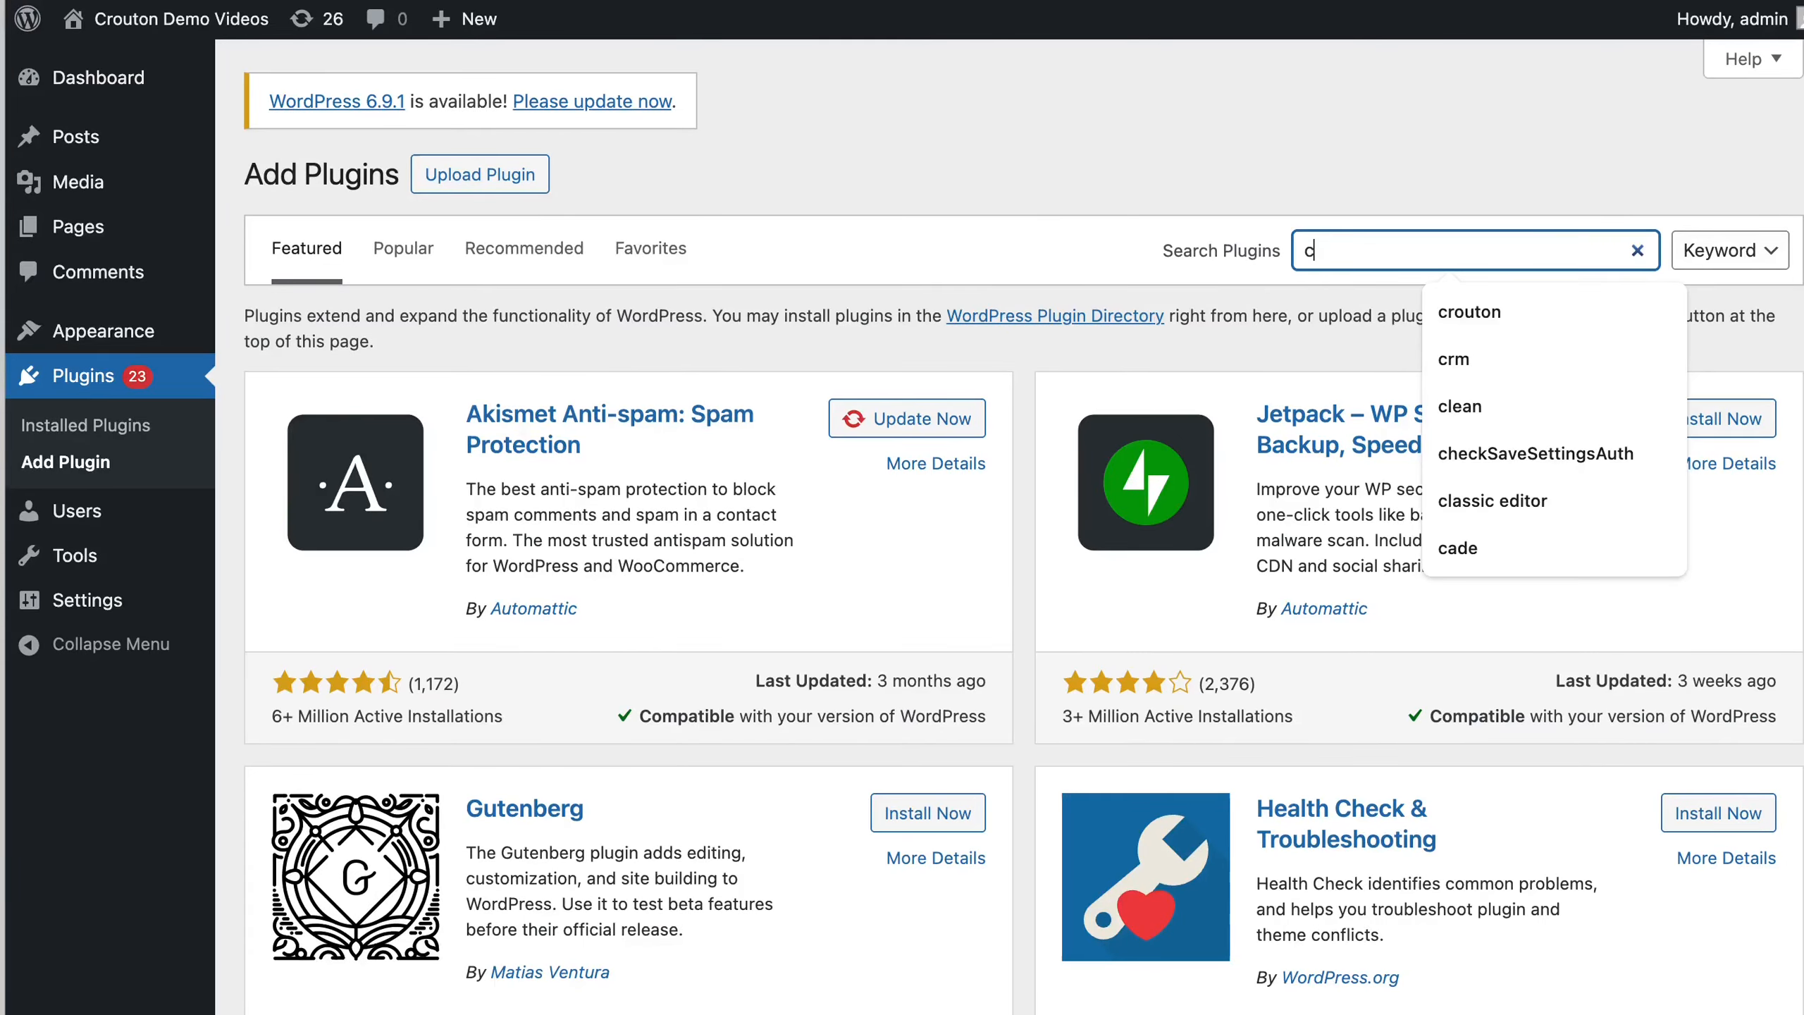
{"action": "type", "text": "routon"}
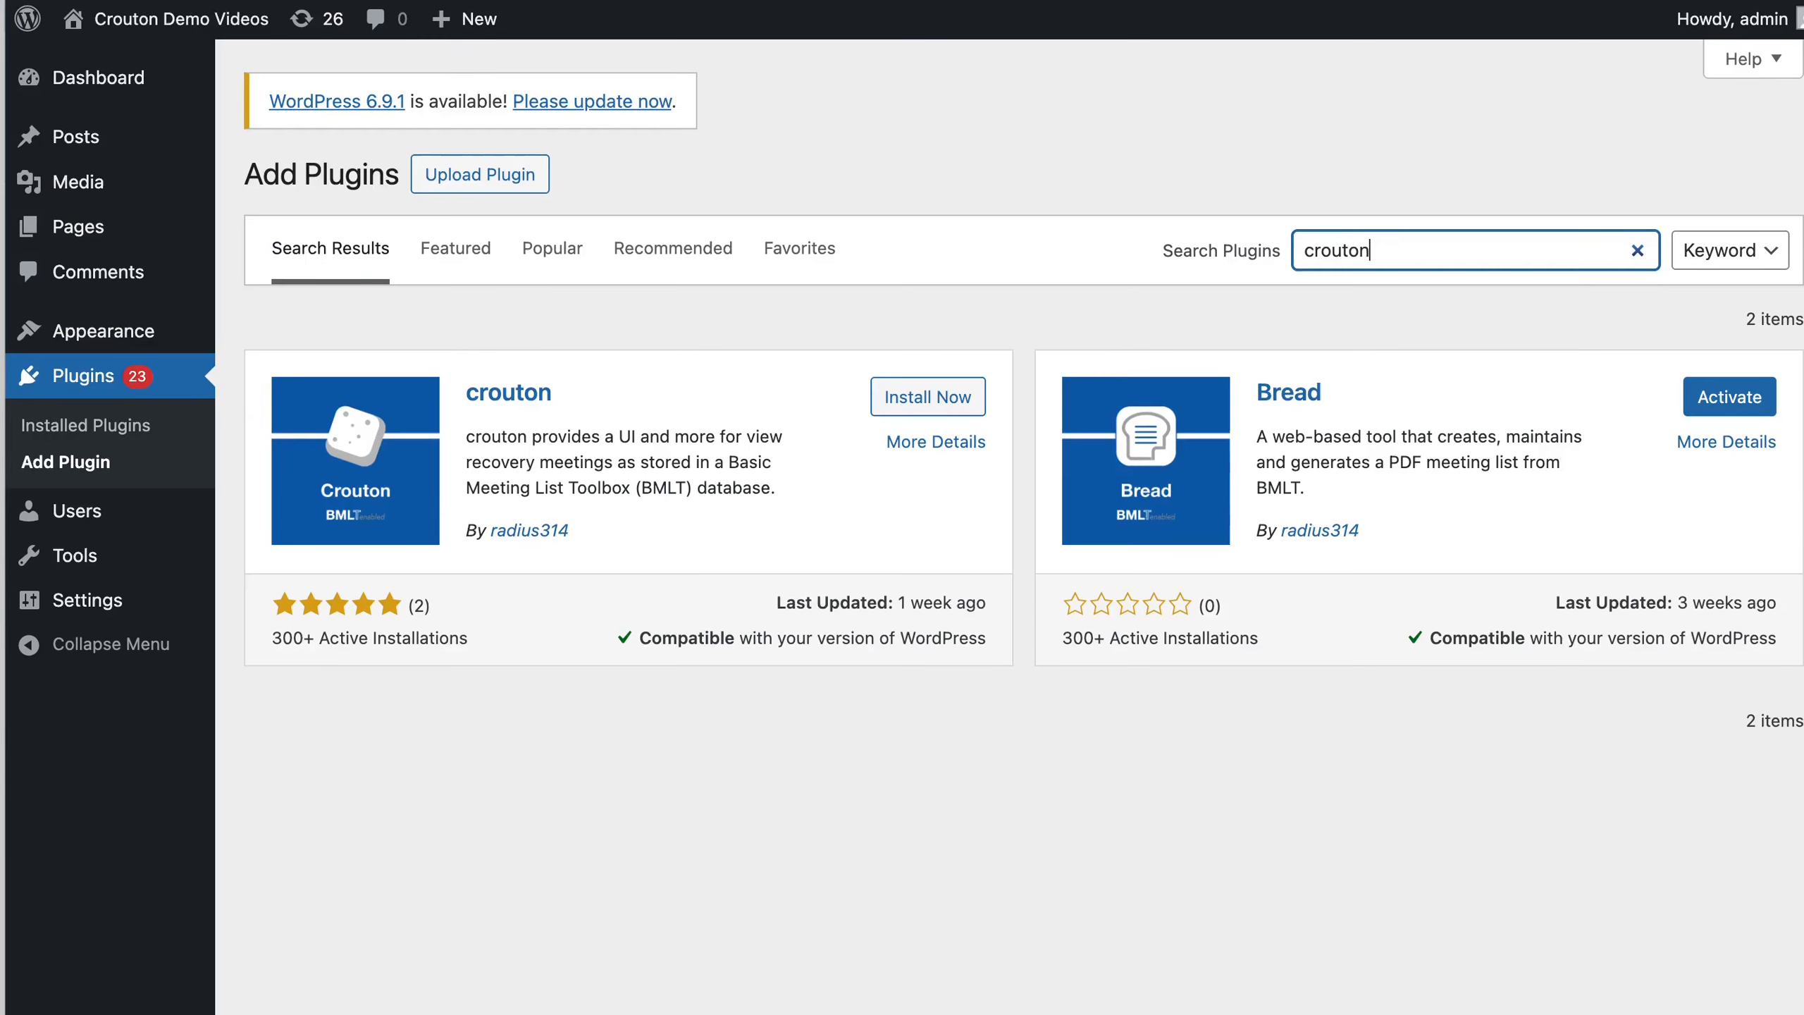
{"action": "left_click", "coordinate": [905, 408]}
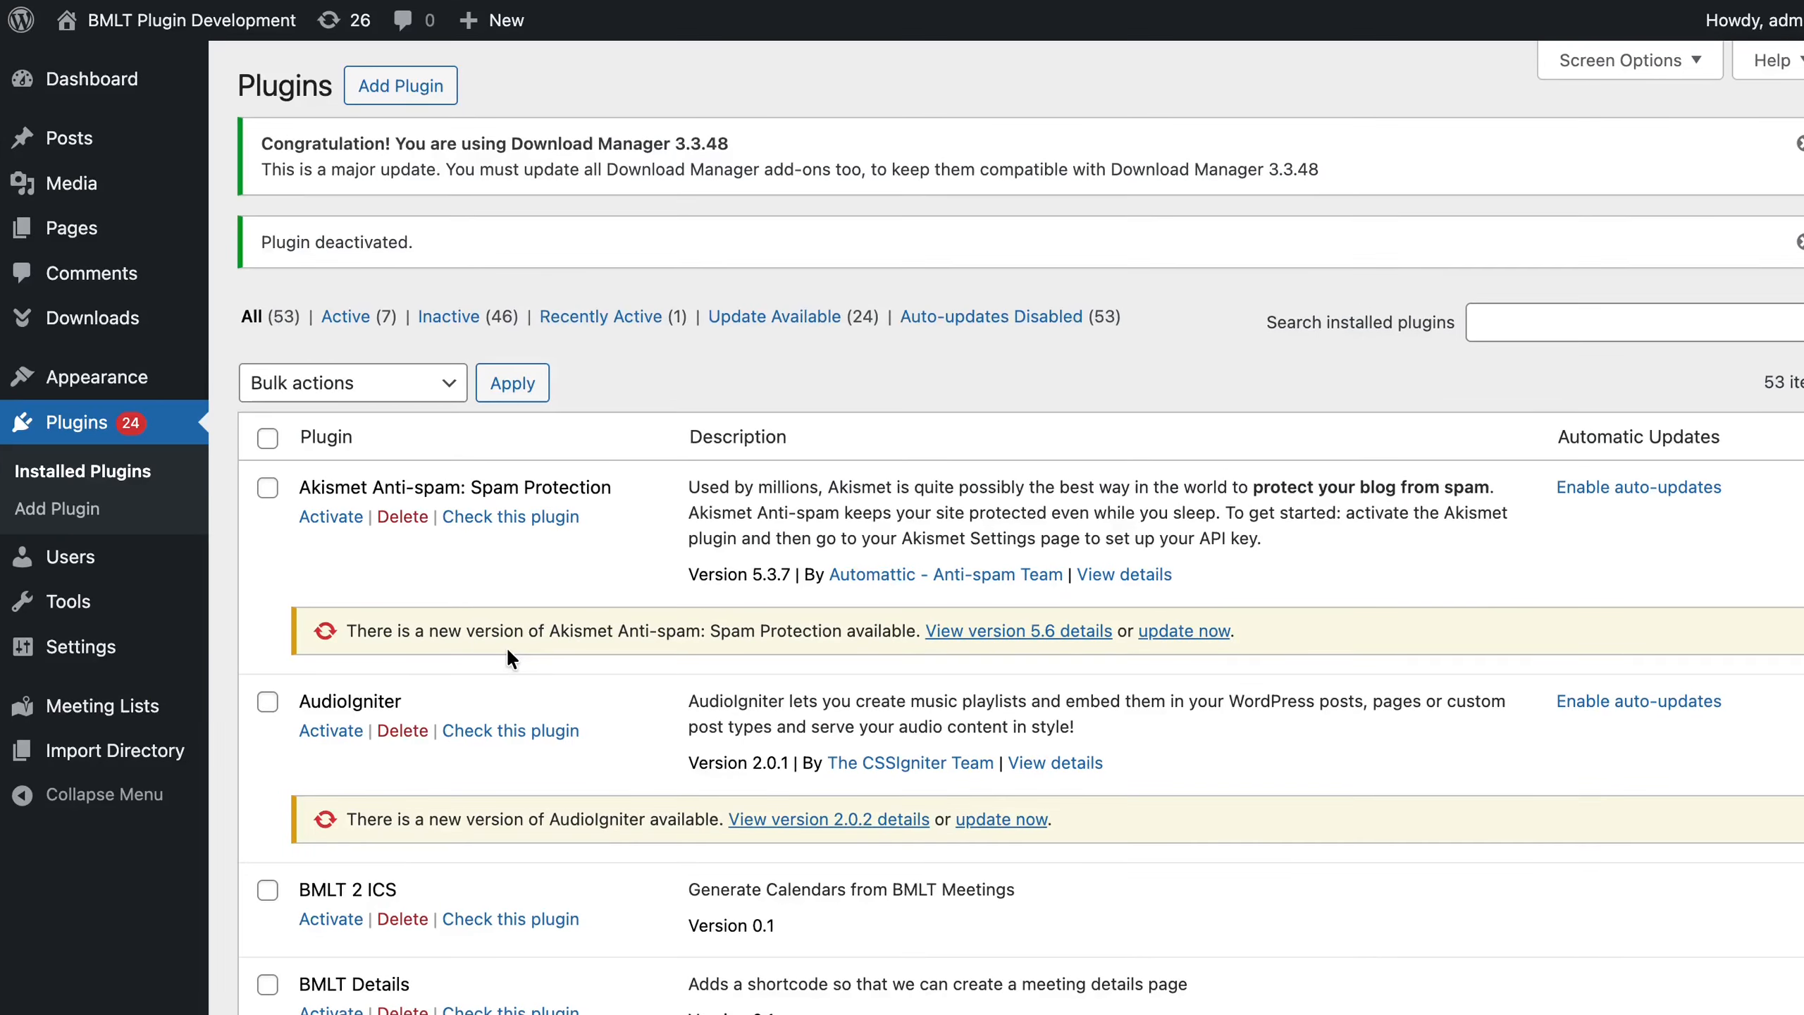
Activate the Bread plugin in the list of installed plugins.
{"action": "scroll", "coordinate": [519, 652], "scroll_direction": "down", "scroll_amount": 5}
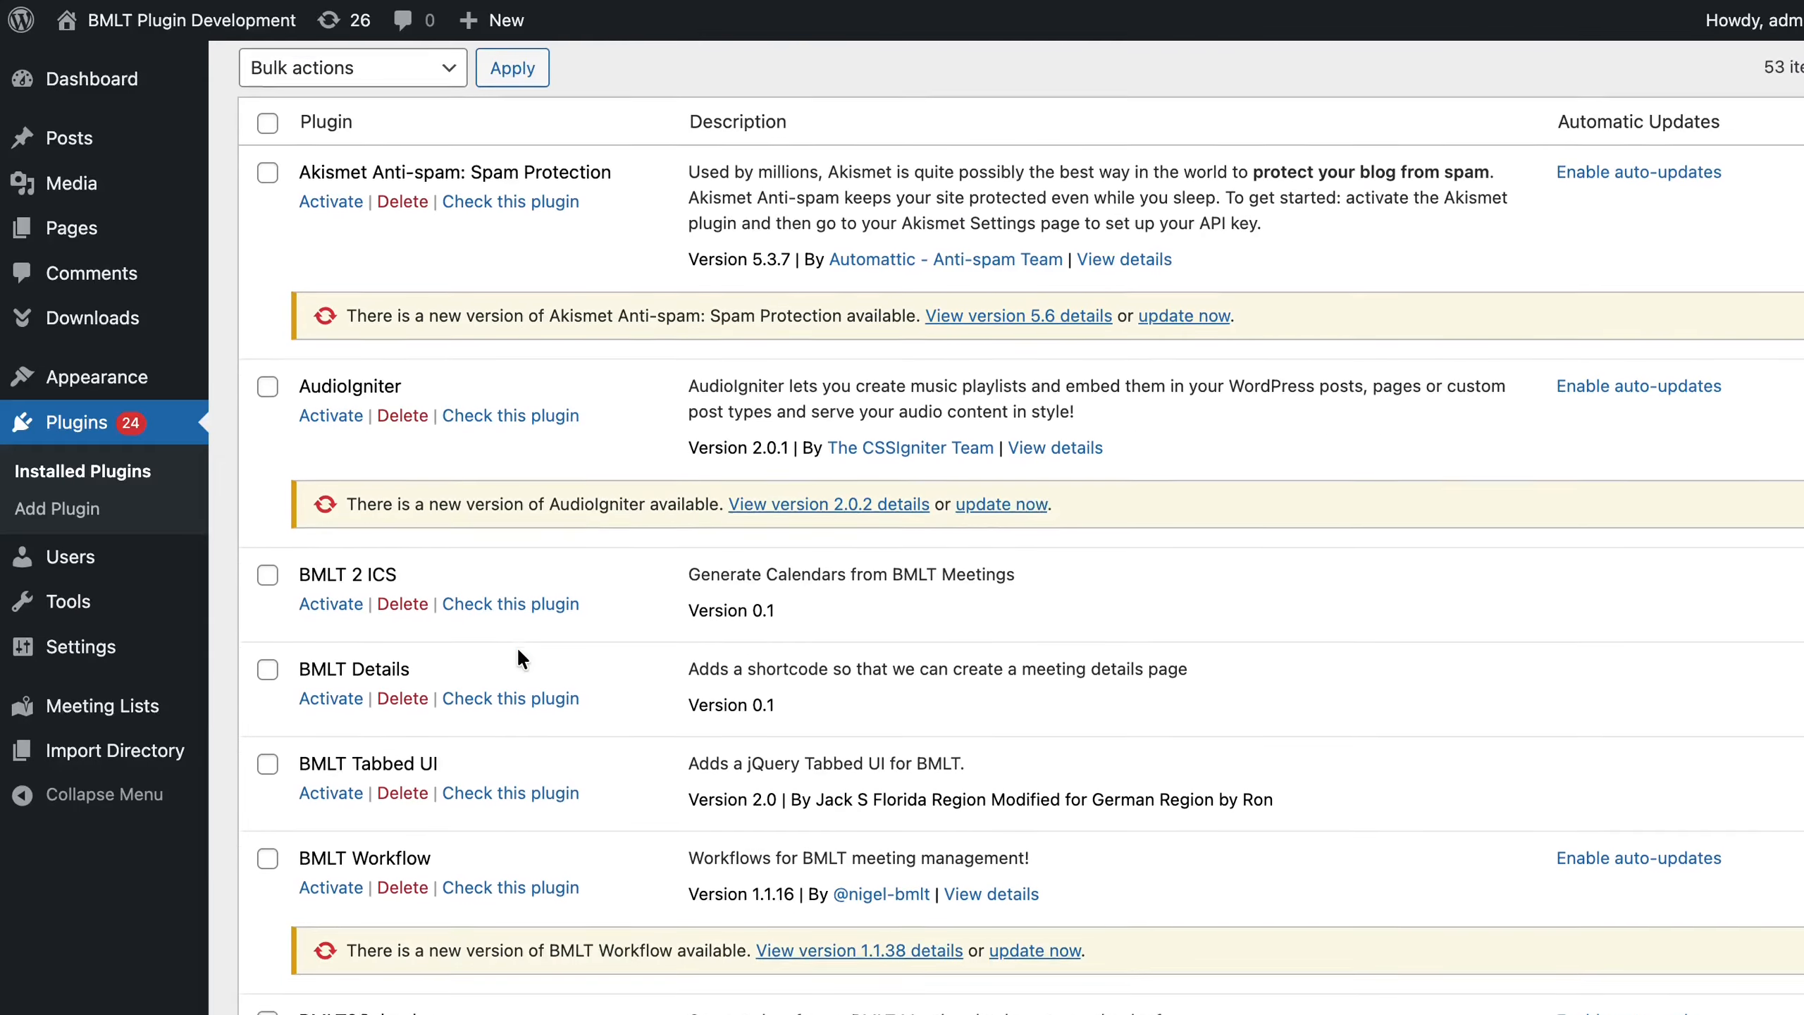
{"action": "scroll", "coordinate": [521, 659], "scroll_direction": "down", "scroll_amount": 3}
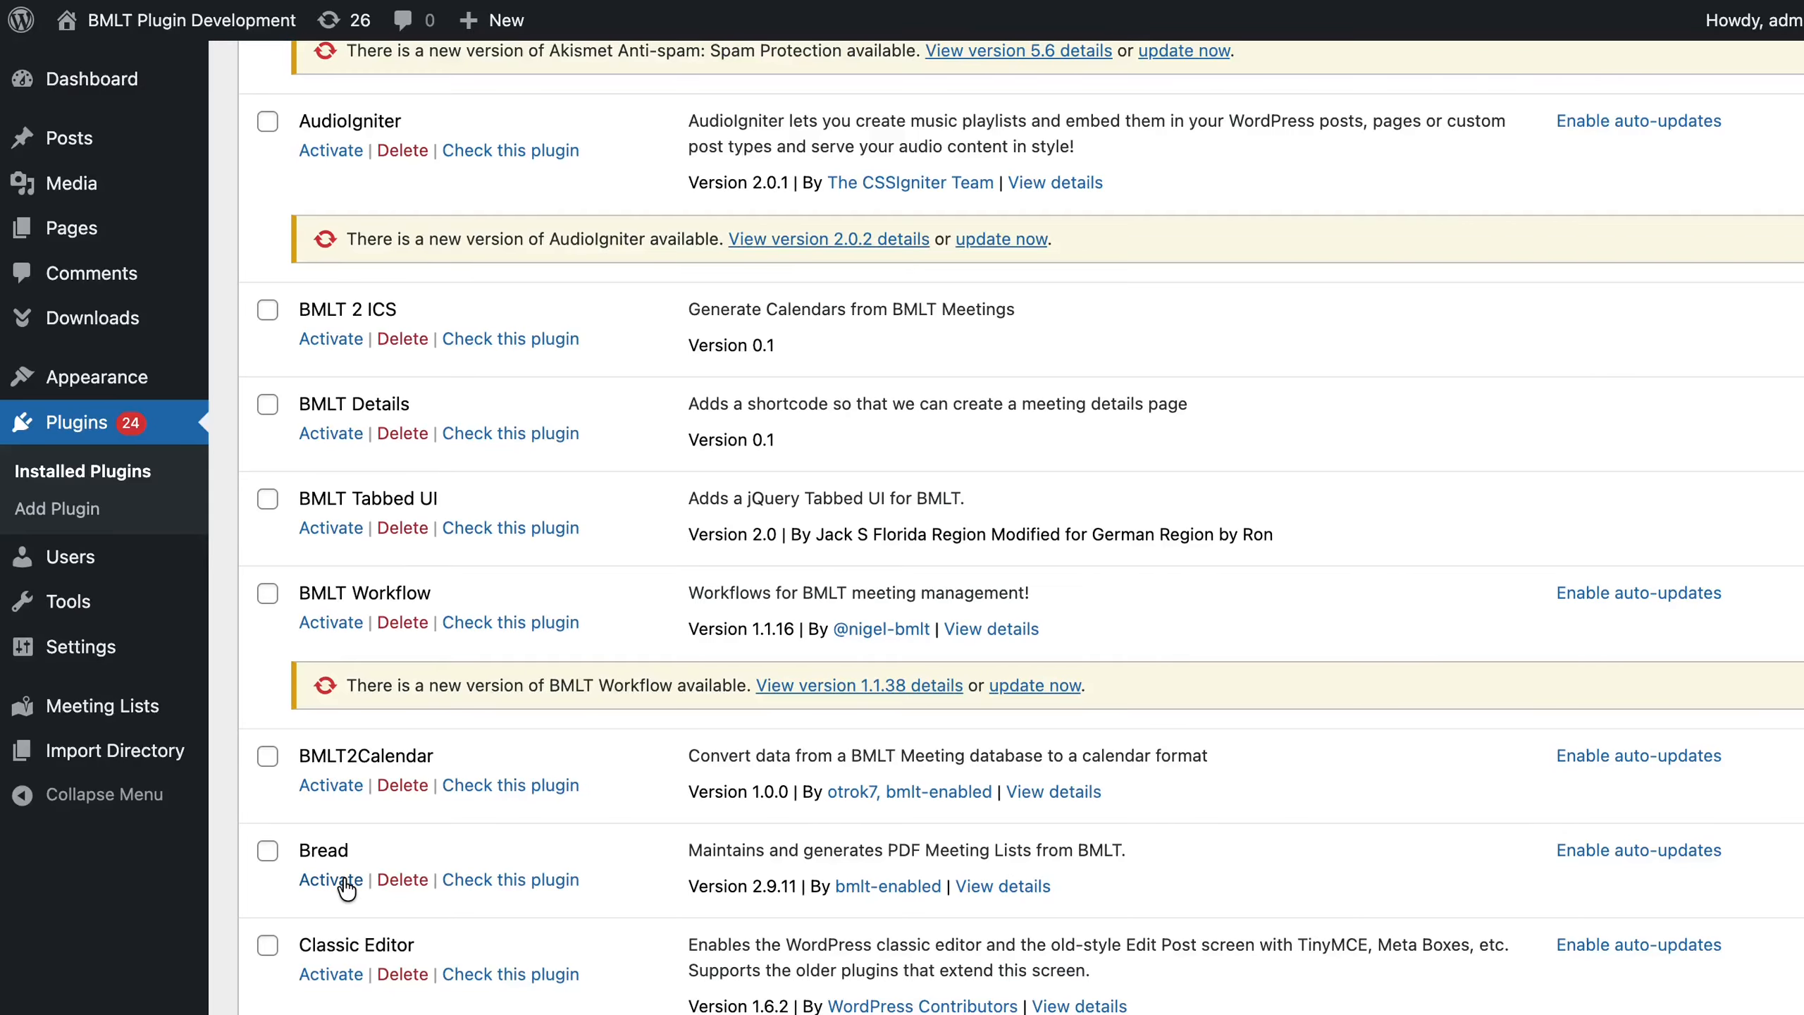
{"action": "left_click", "coordinate": [332, 879]}
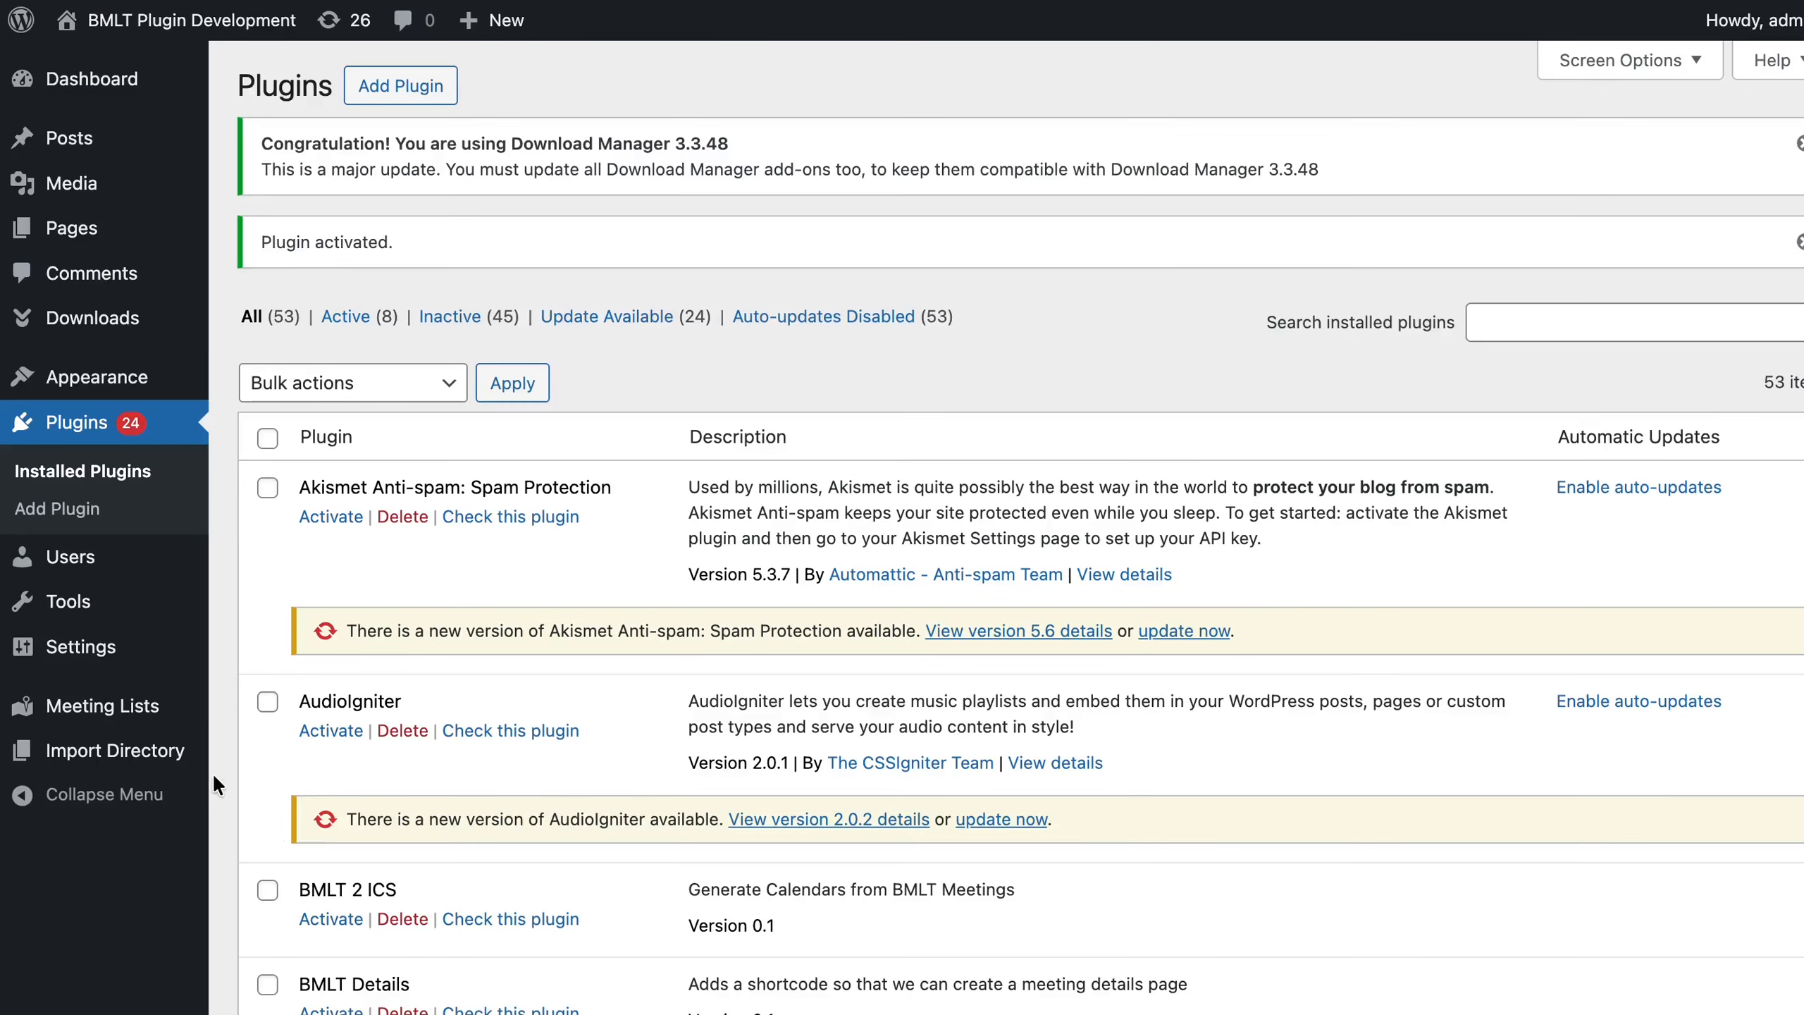
{"action": "mouse_move", "coordinate": [147, 714]}
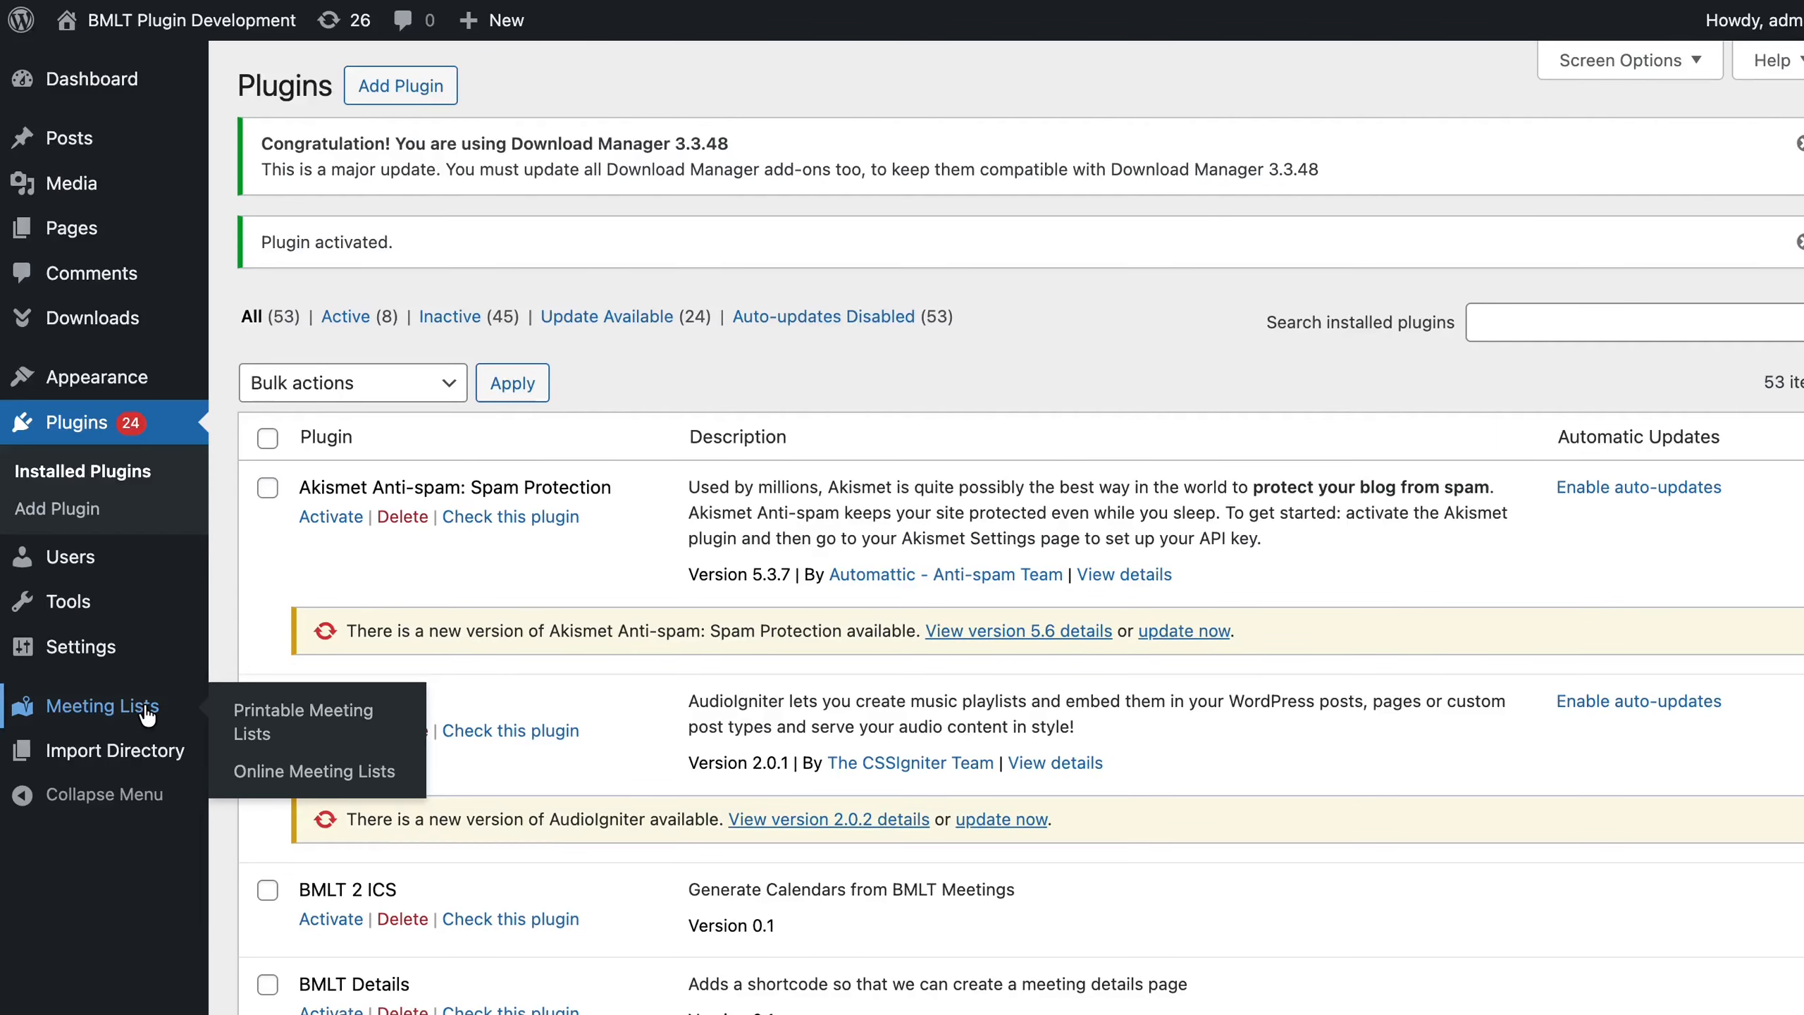
{"action": "left_click", "coordinate": [241, 773]}
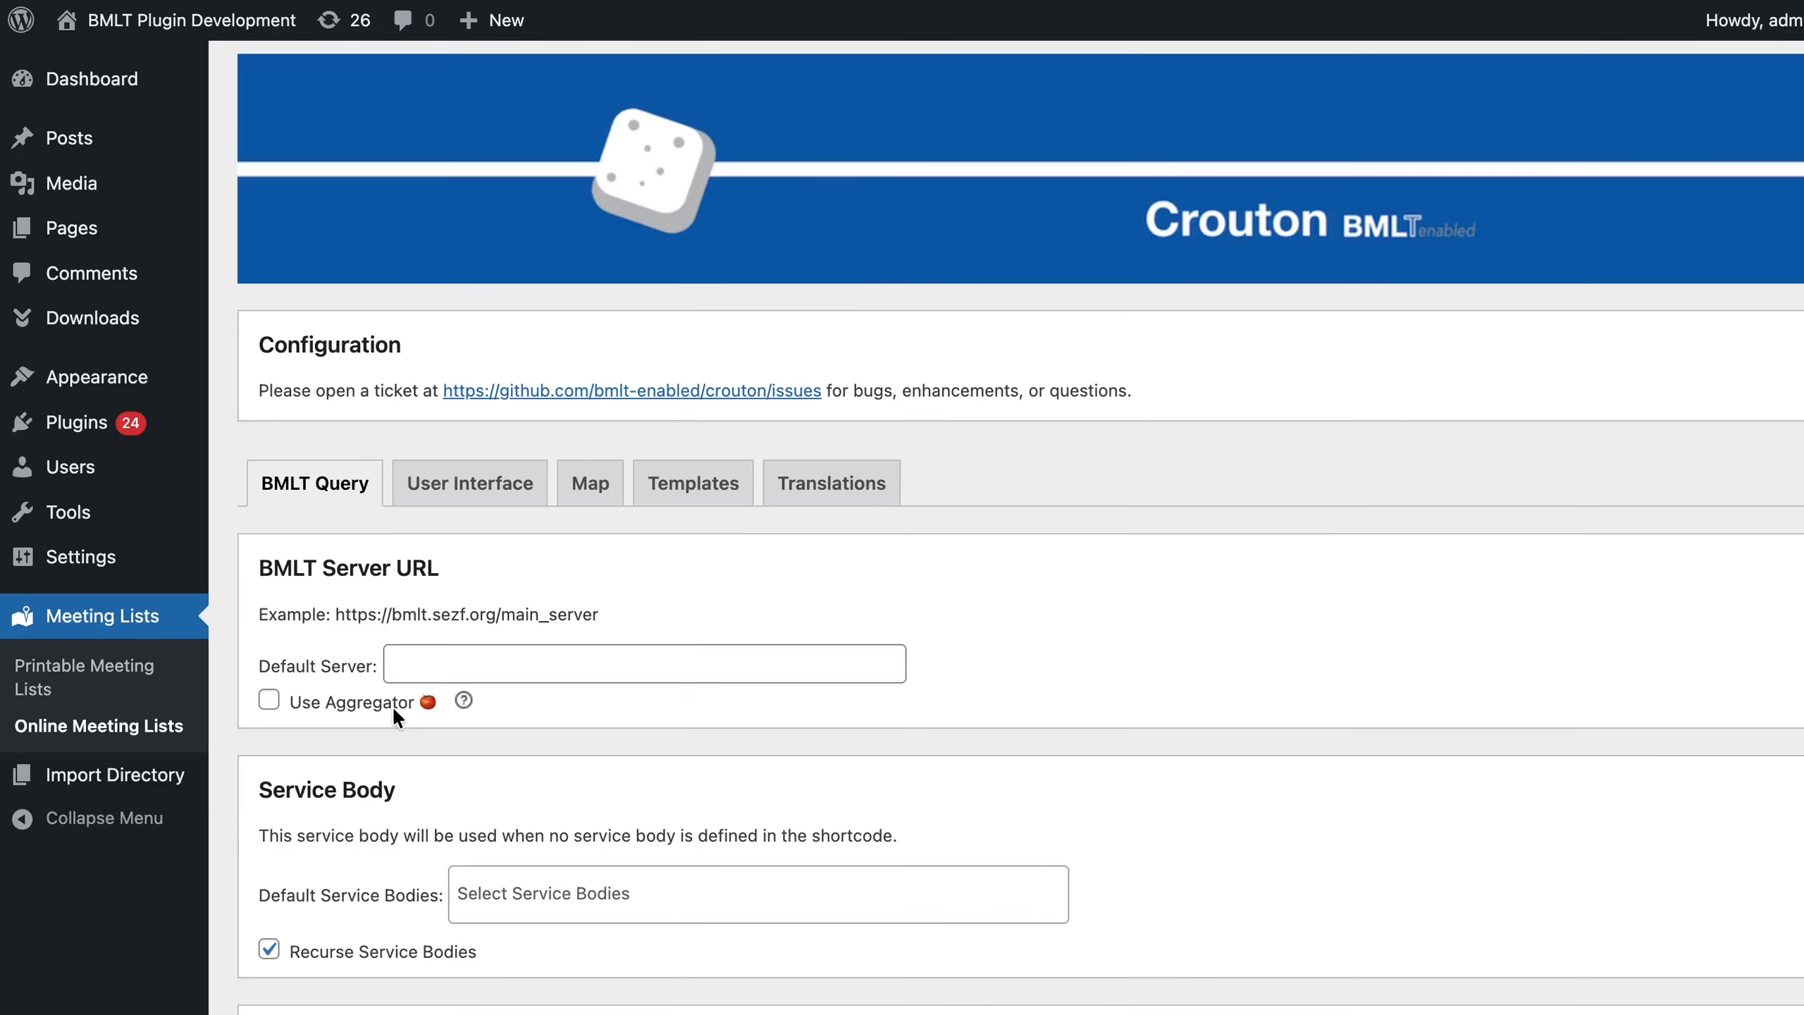
{"action": "left_click", "coordinate": [439, 665]}
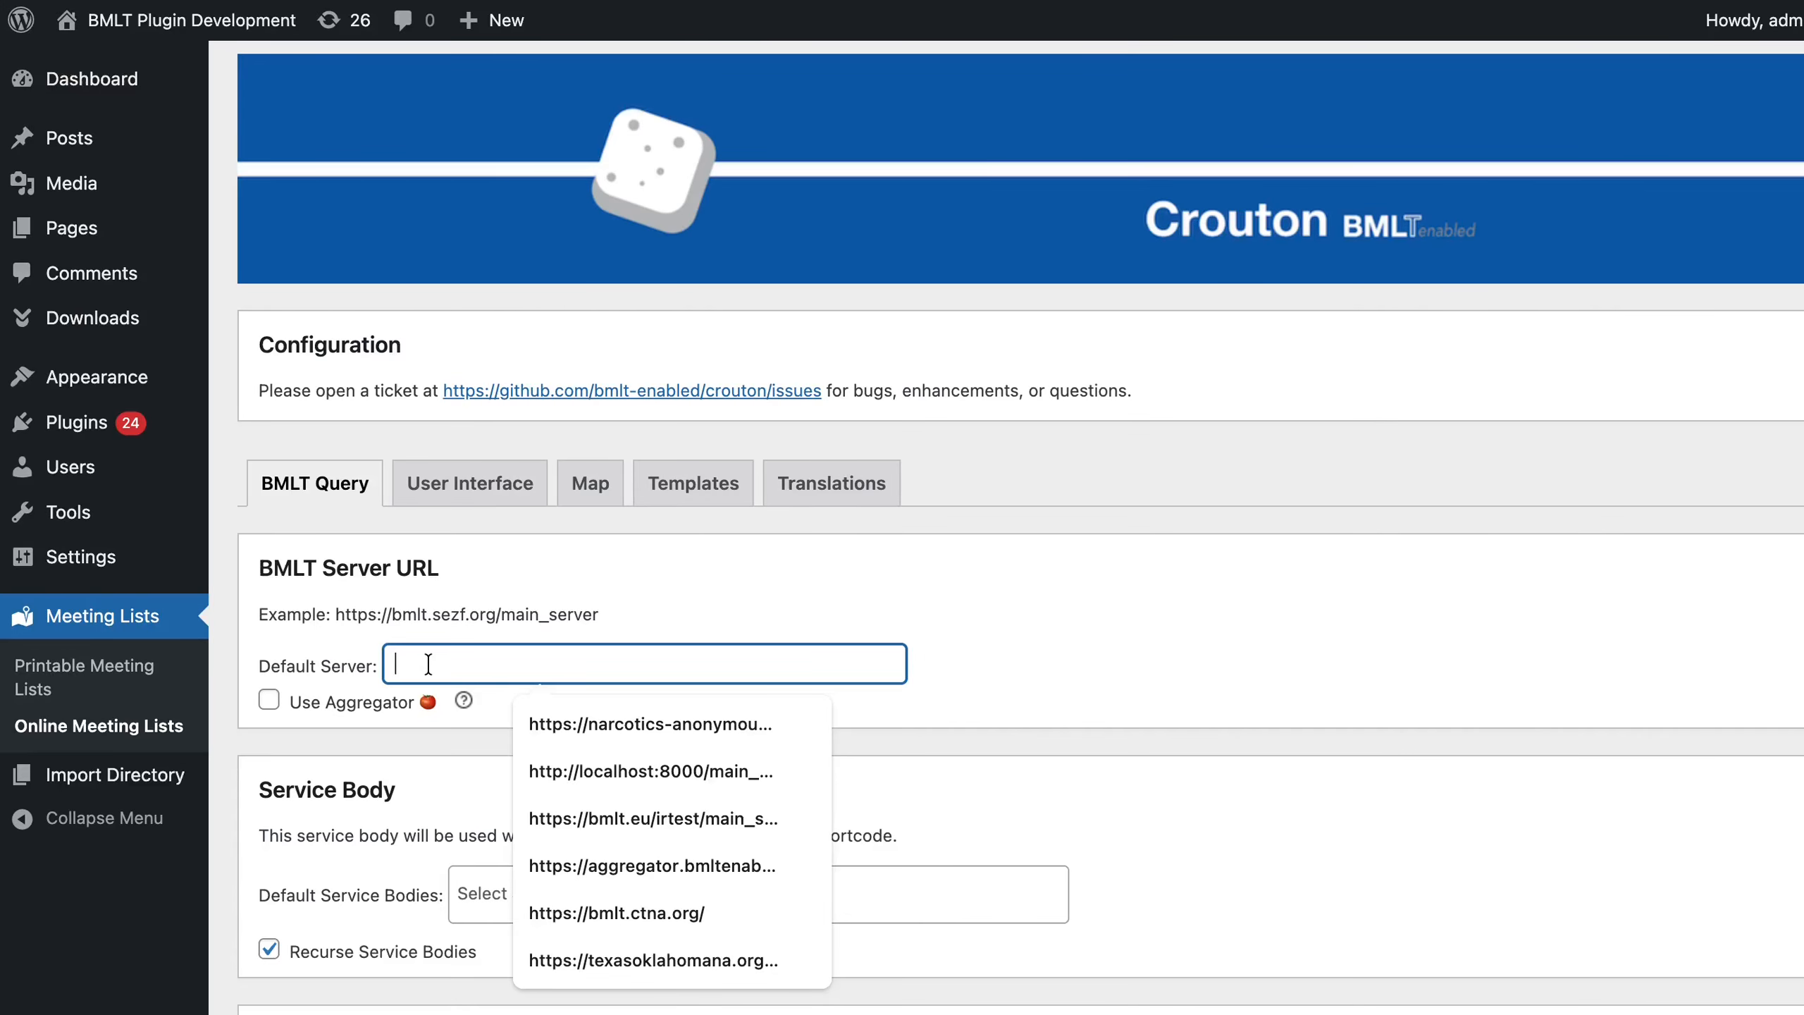
{"action": "left_click", "coordinate": [579, 715]}
Choose Gebiet Berlin(3) and Gebiet Nord(4) as the default service bodies.
{"action": "scroll", "coordinate": [781, 569], "scroll_direction": "down", "scroll_amount": 3}
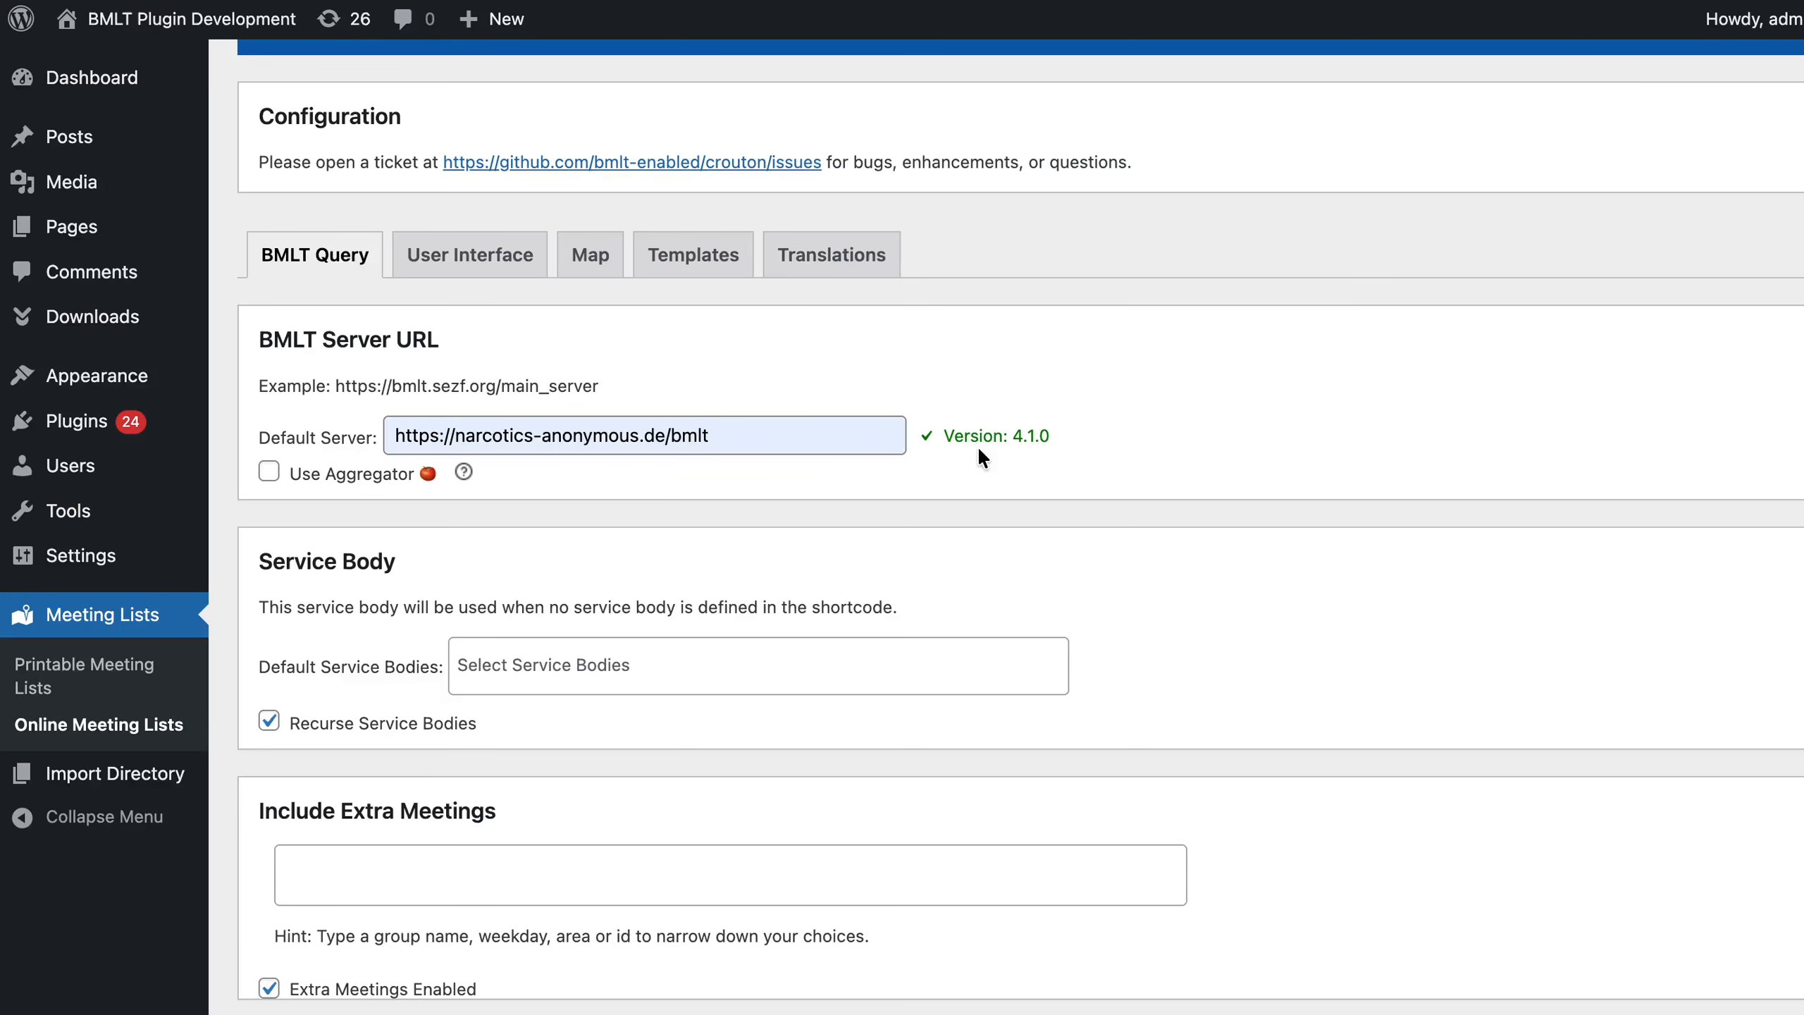
{"action": "left_click", "coordinate": [762, 663]}
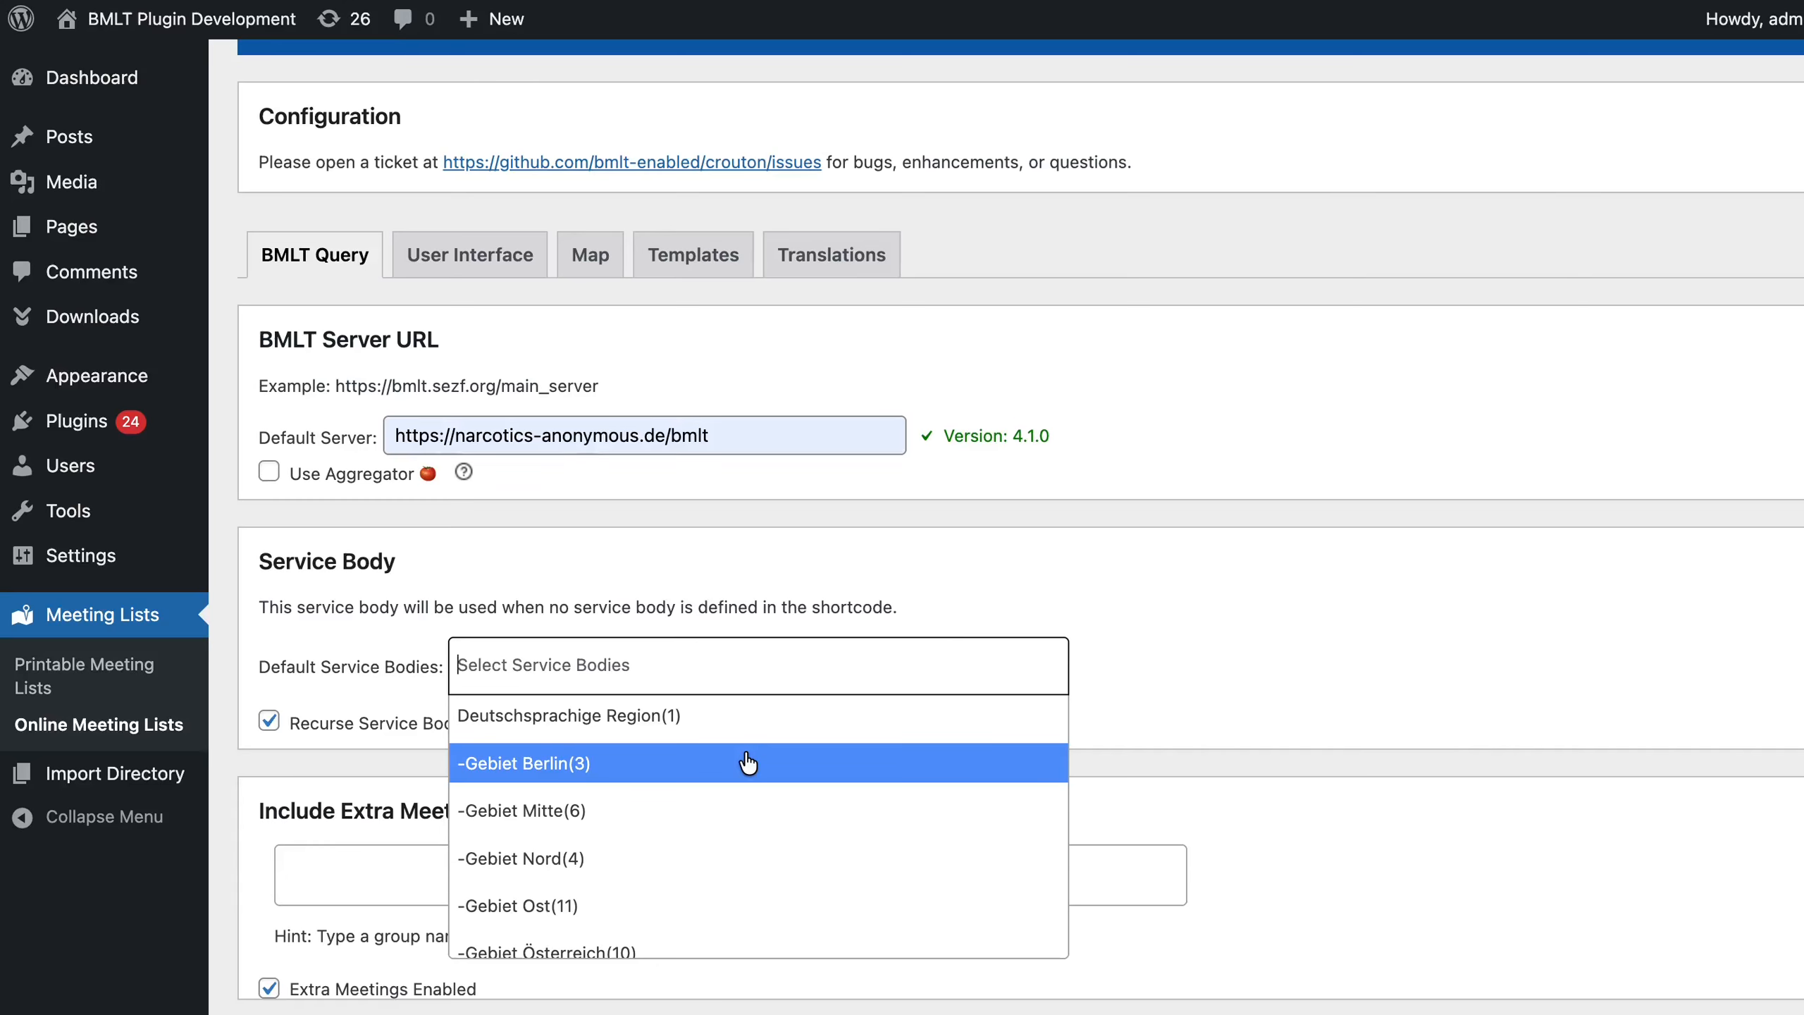
{"action": "left_click", "coordinate": [746, 759]}
{"action": "left_click", "coordinate": [751, 679]}
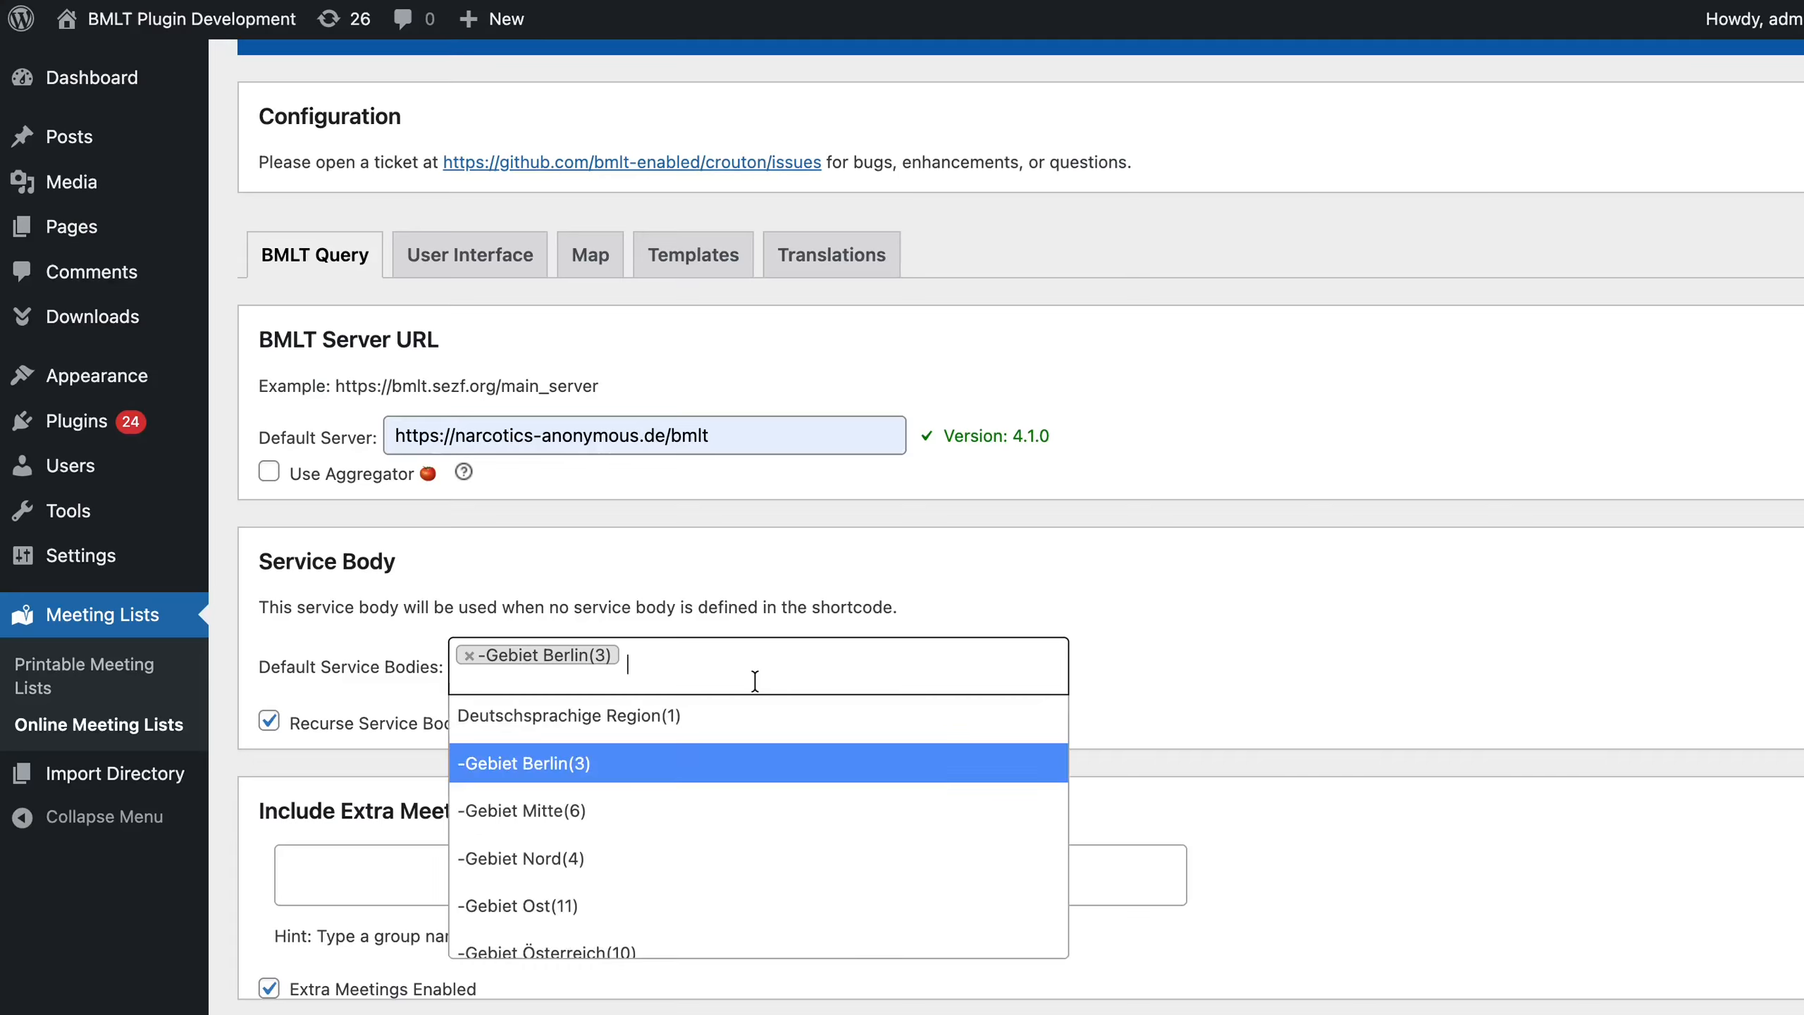
{"action": "left_click", "coordinate": [696, 870]}
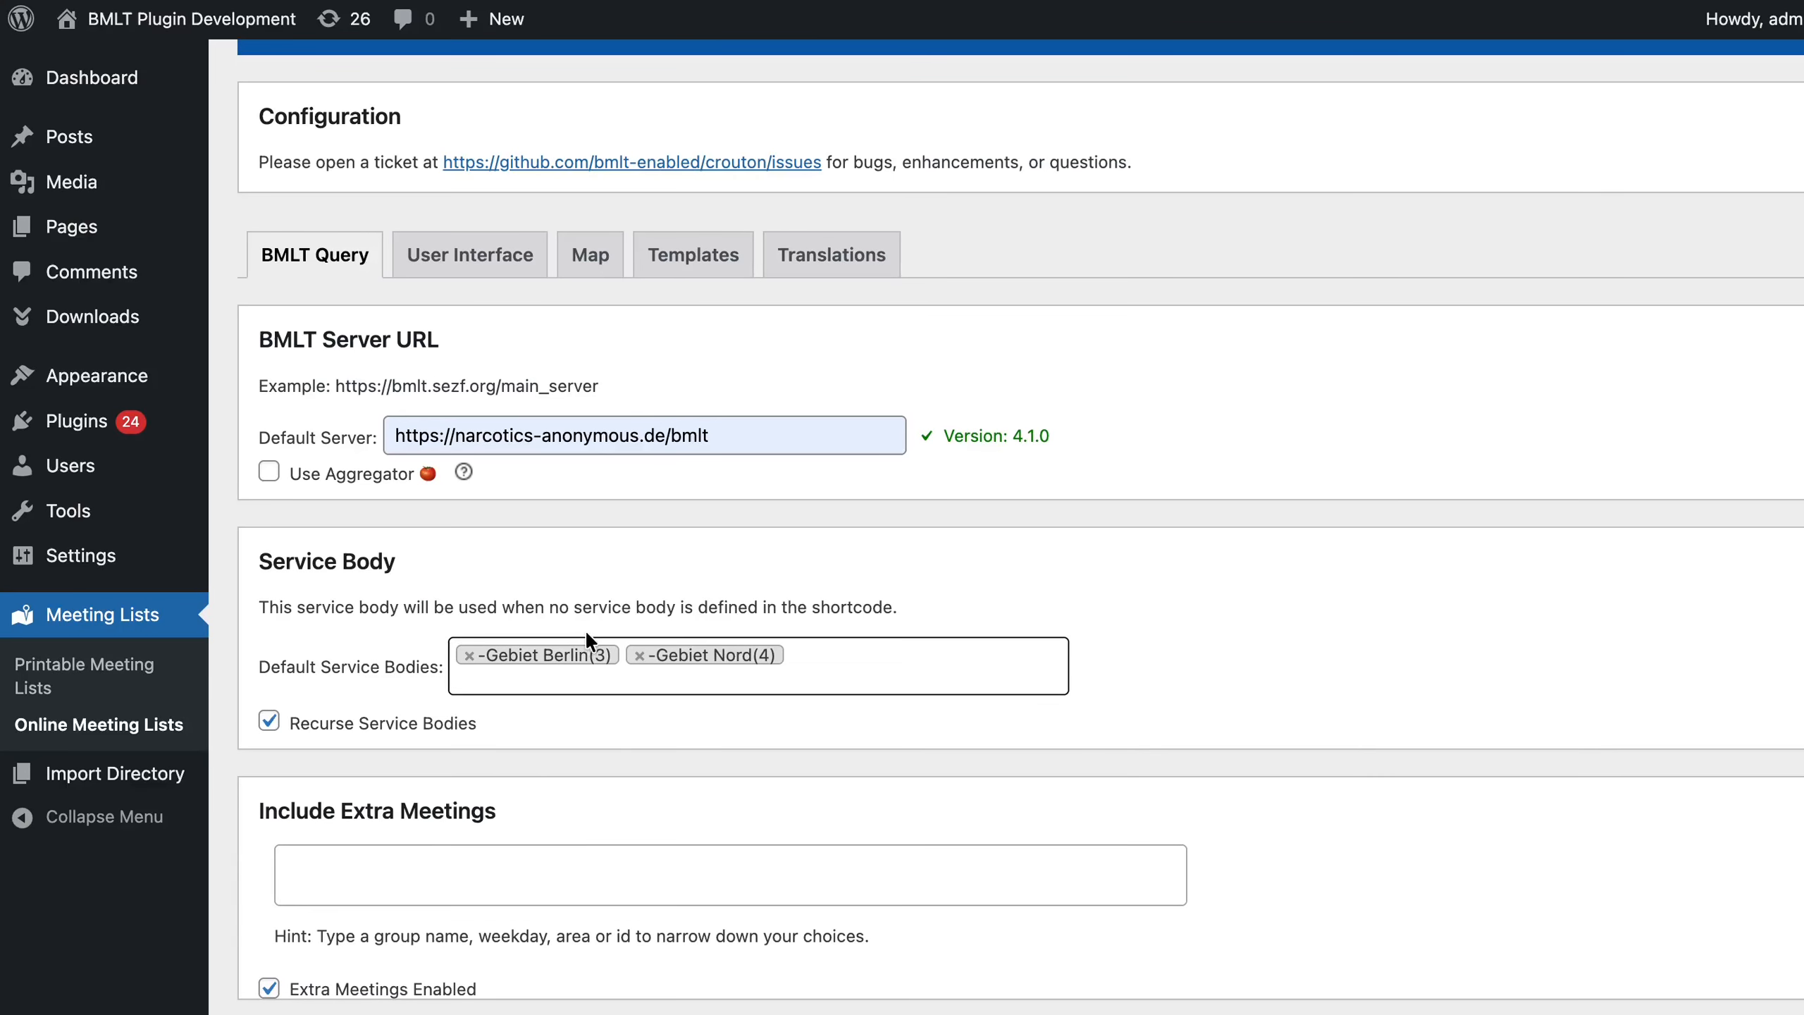
Remove Gebiet Nord(4) and Gebiet Berlin(3) from the default service bodies and choose Deutschsprachige Region(1) instead.
{"action": "left_click", "coordinate": [639, 655]}
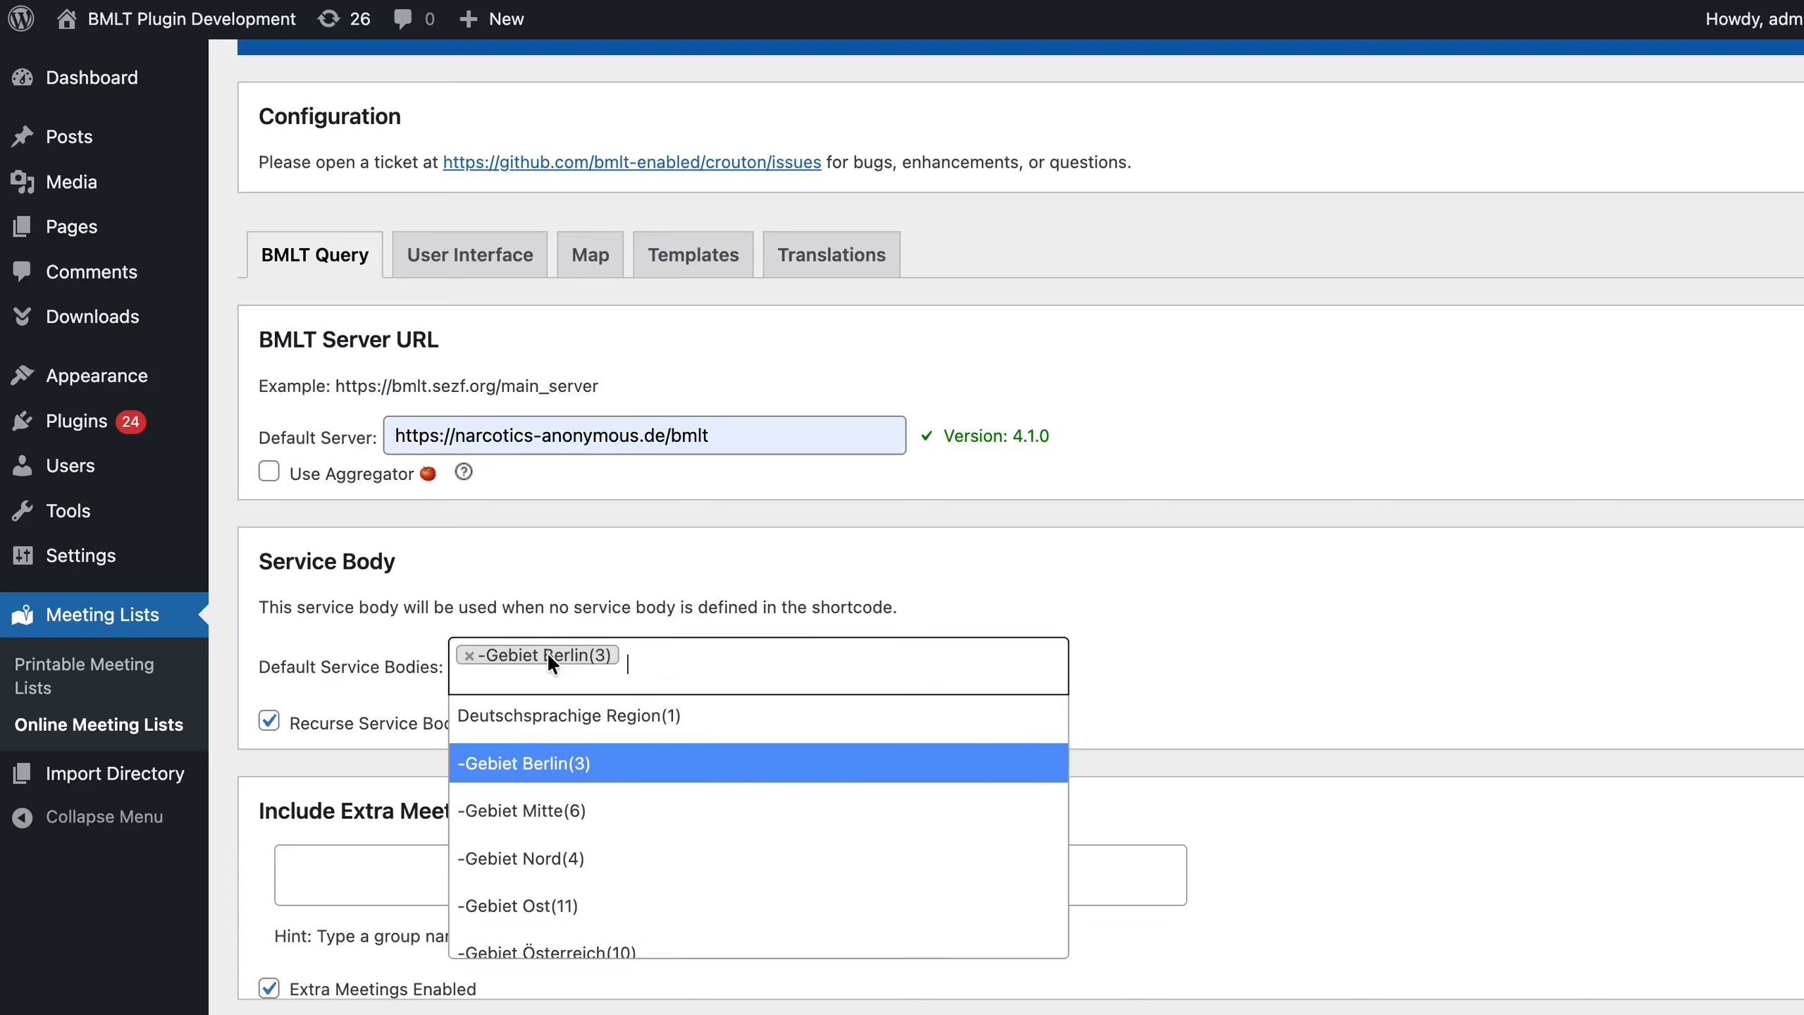
{"action": "left_click", "coordinate": [470, 655]}
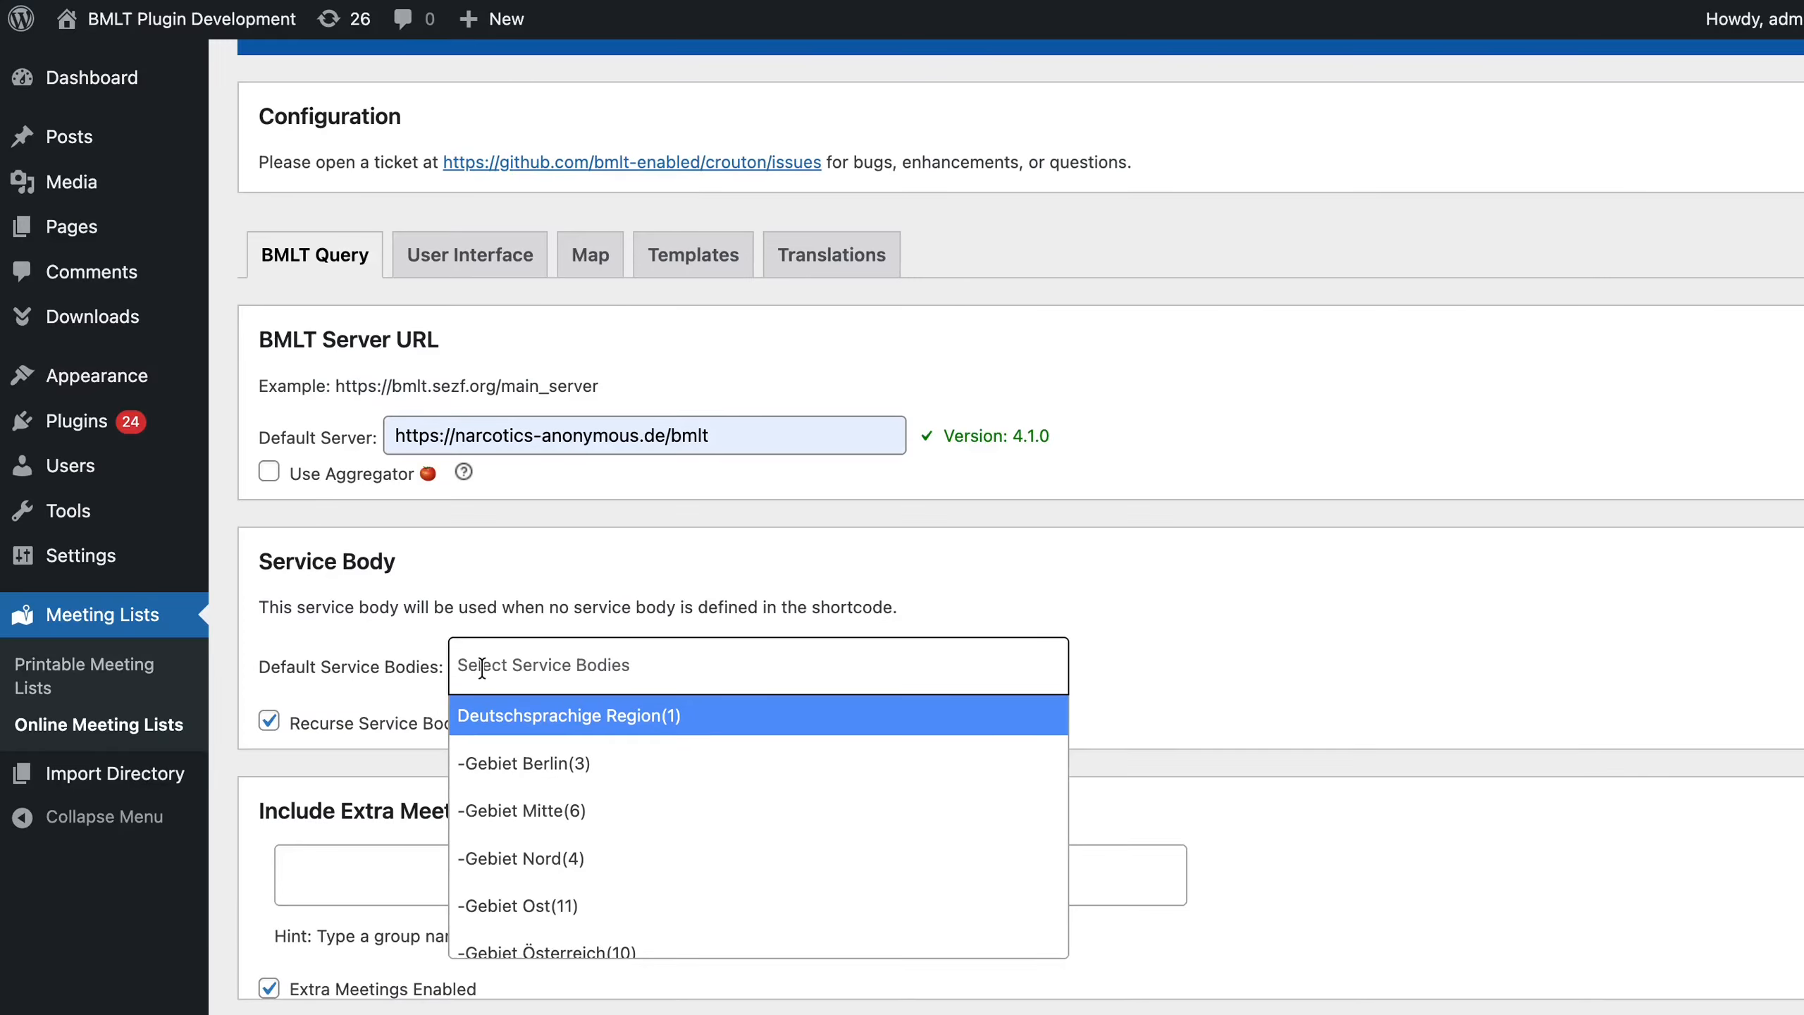
{"action": "left_click", "coordinate": [522, 717]}
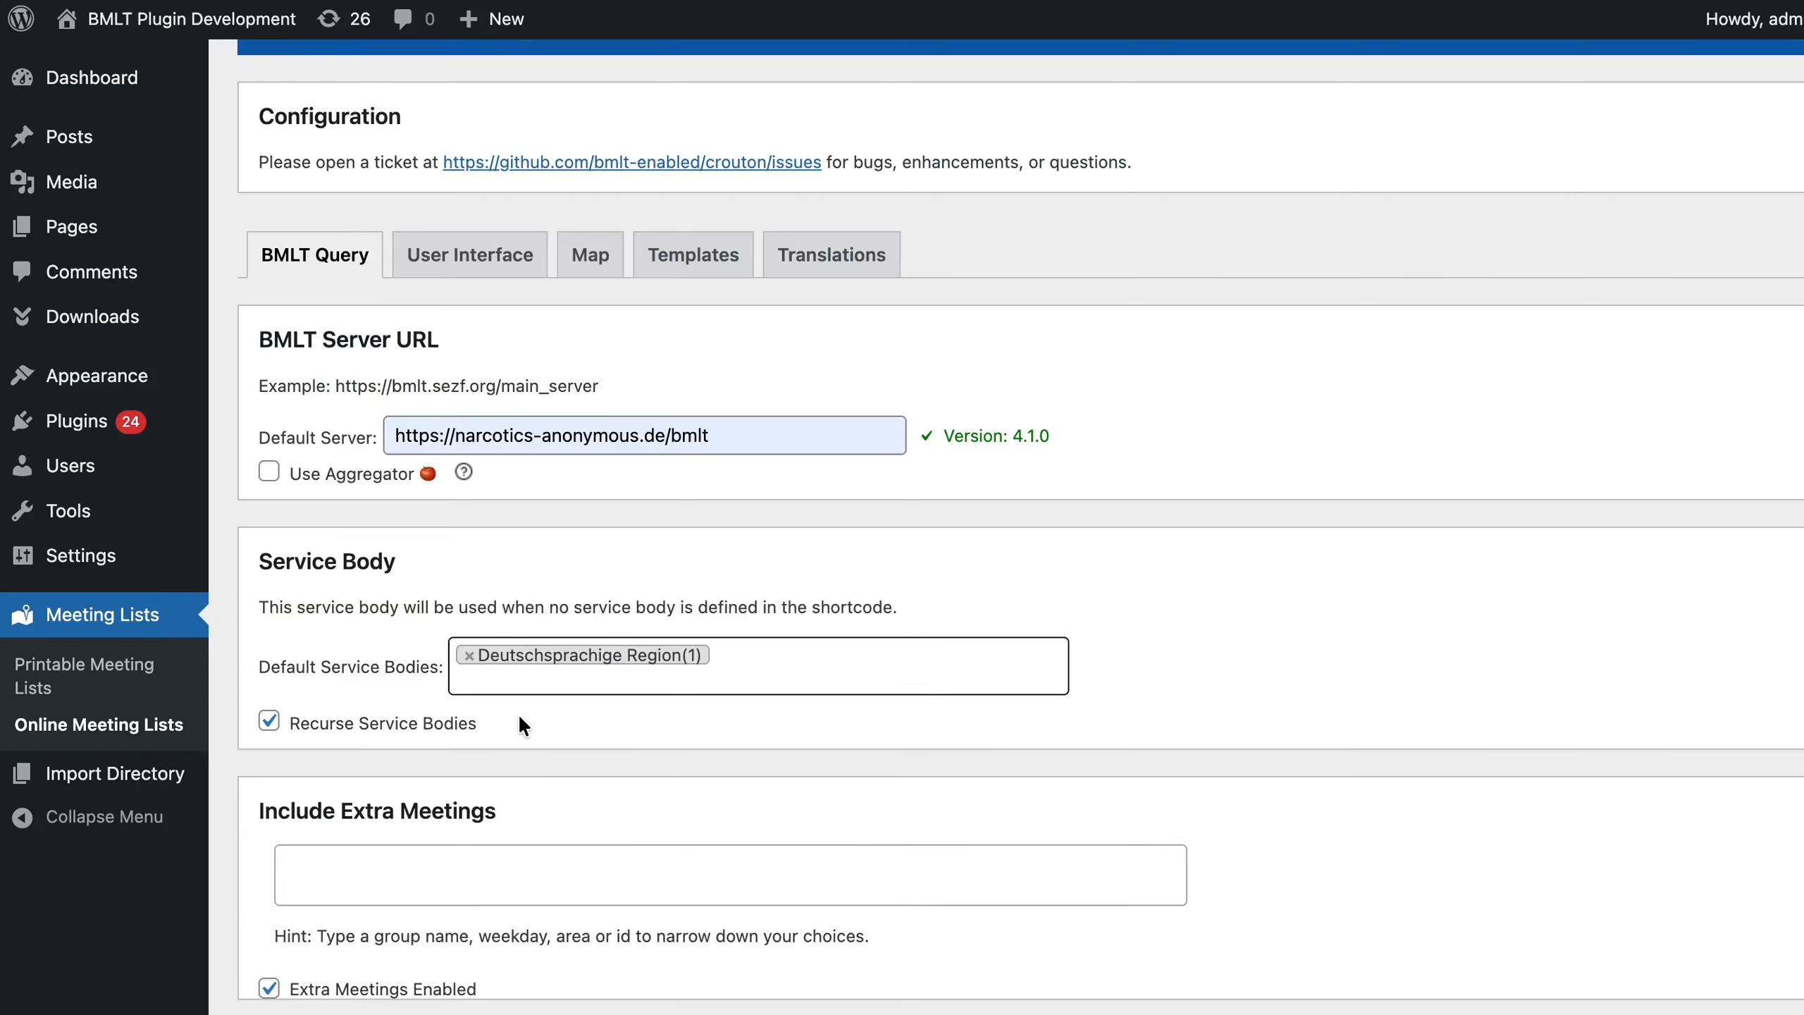
Save the BMLT query settings with Recurse Service Bodies enabled and no extra meetings or custom query.
{"action": "left_click", "coordinate": [270, 720]}
{"action": "left_click", "coordinate": [271, 722]}
{"action": "scroll", "coordinate": [382, 746], "scroll_direction": "down", "scroll_amount": 1}
{"action": "scroll", "coordinate": [384, 746], "scroll_direction": "down", "scroll_amount": 5}
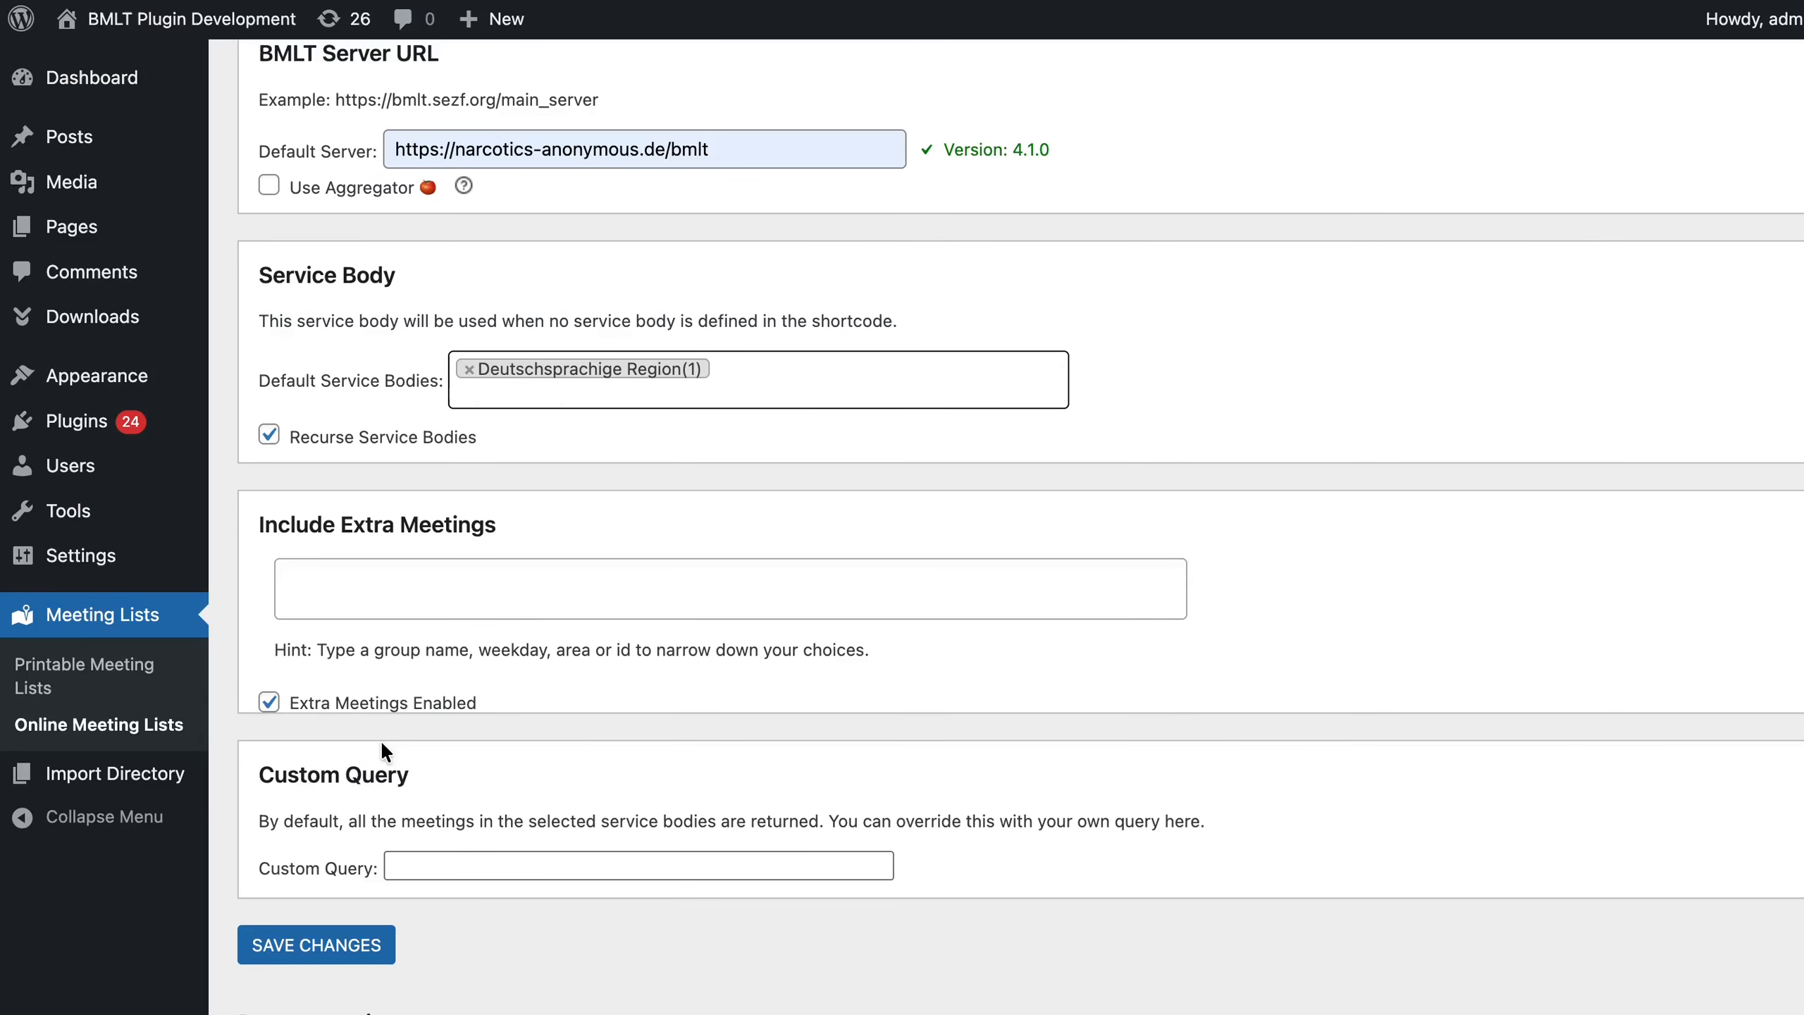
{"action": "scroll", "coordinate": [381, 743], "scroll_direction": "down", "scroll_amount": 1}
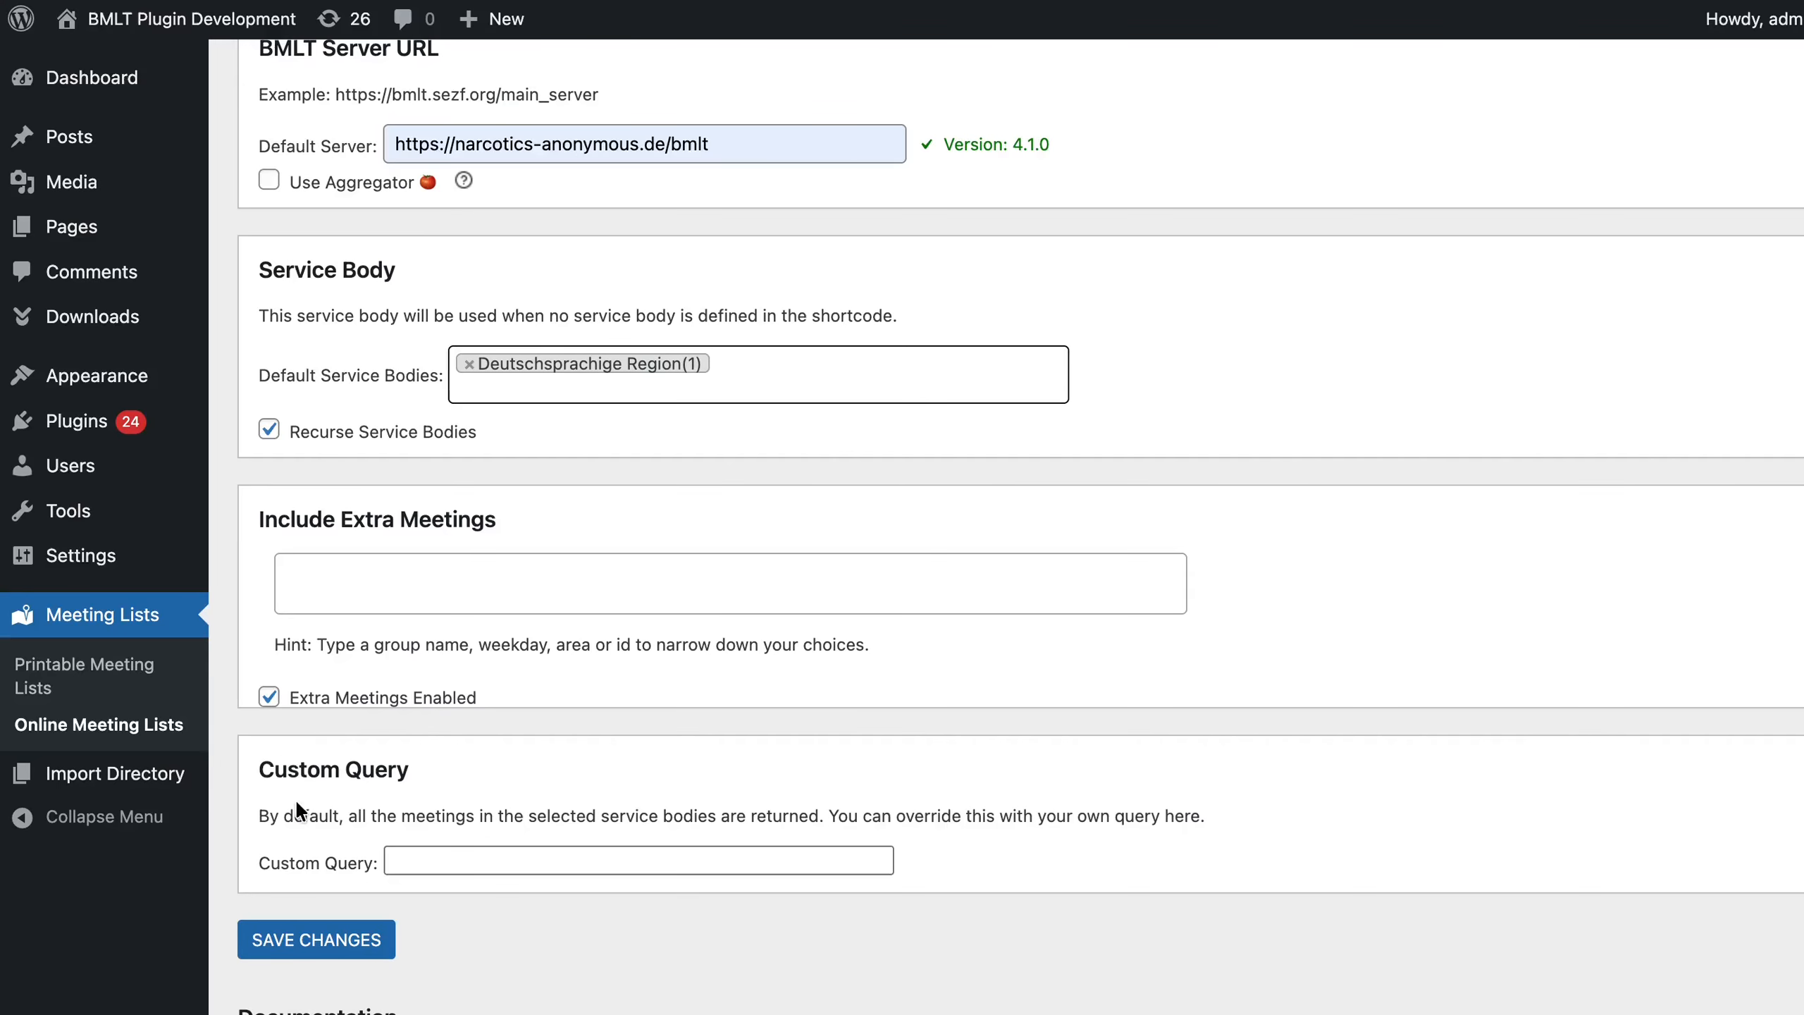
{"action": "left_click", "coordinate": [307, 942]}
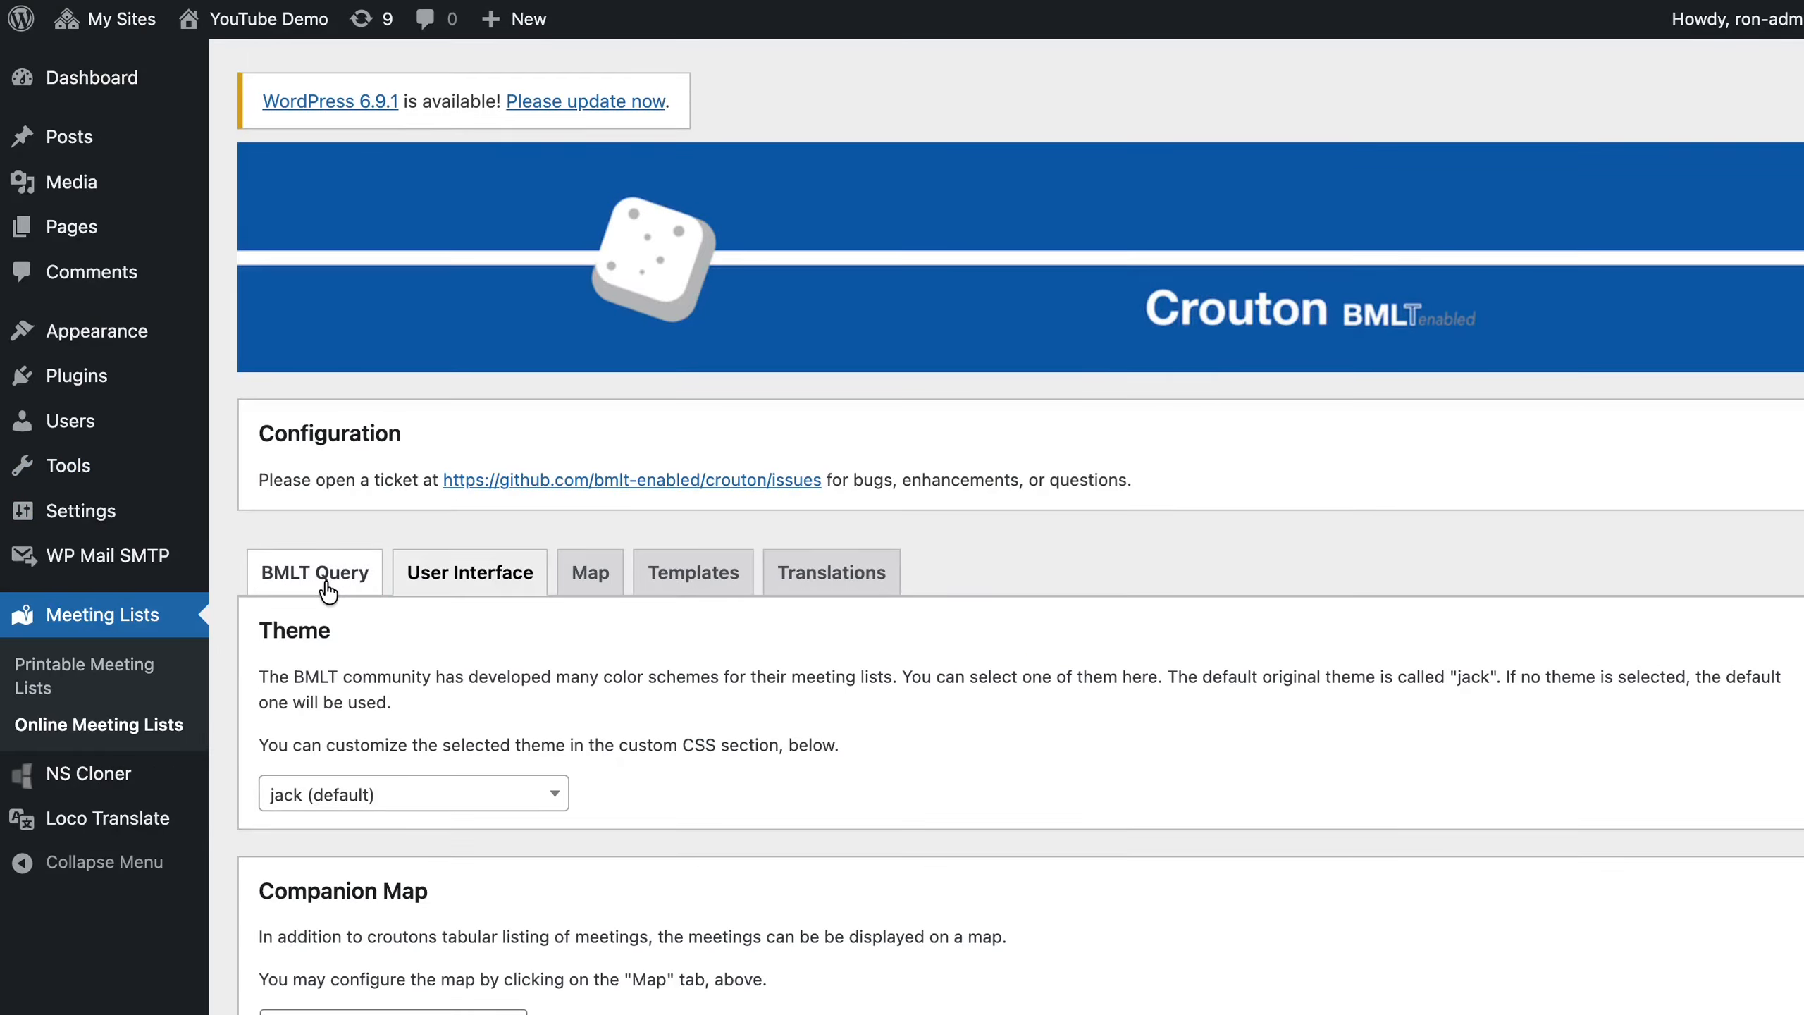
Review the BMLT Query settings and the User Interface options for theme, companion map, default values and table headers.
{"action": "left_click", "coordinate": [327, 590]}
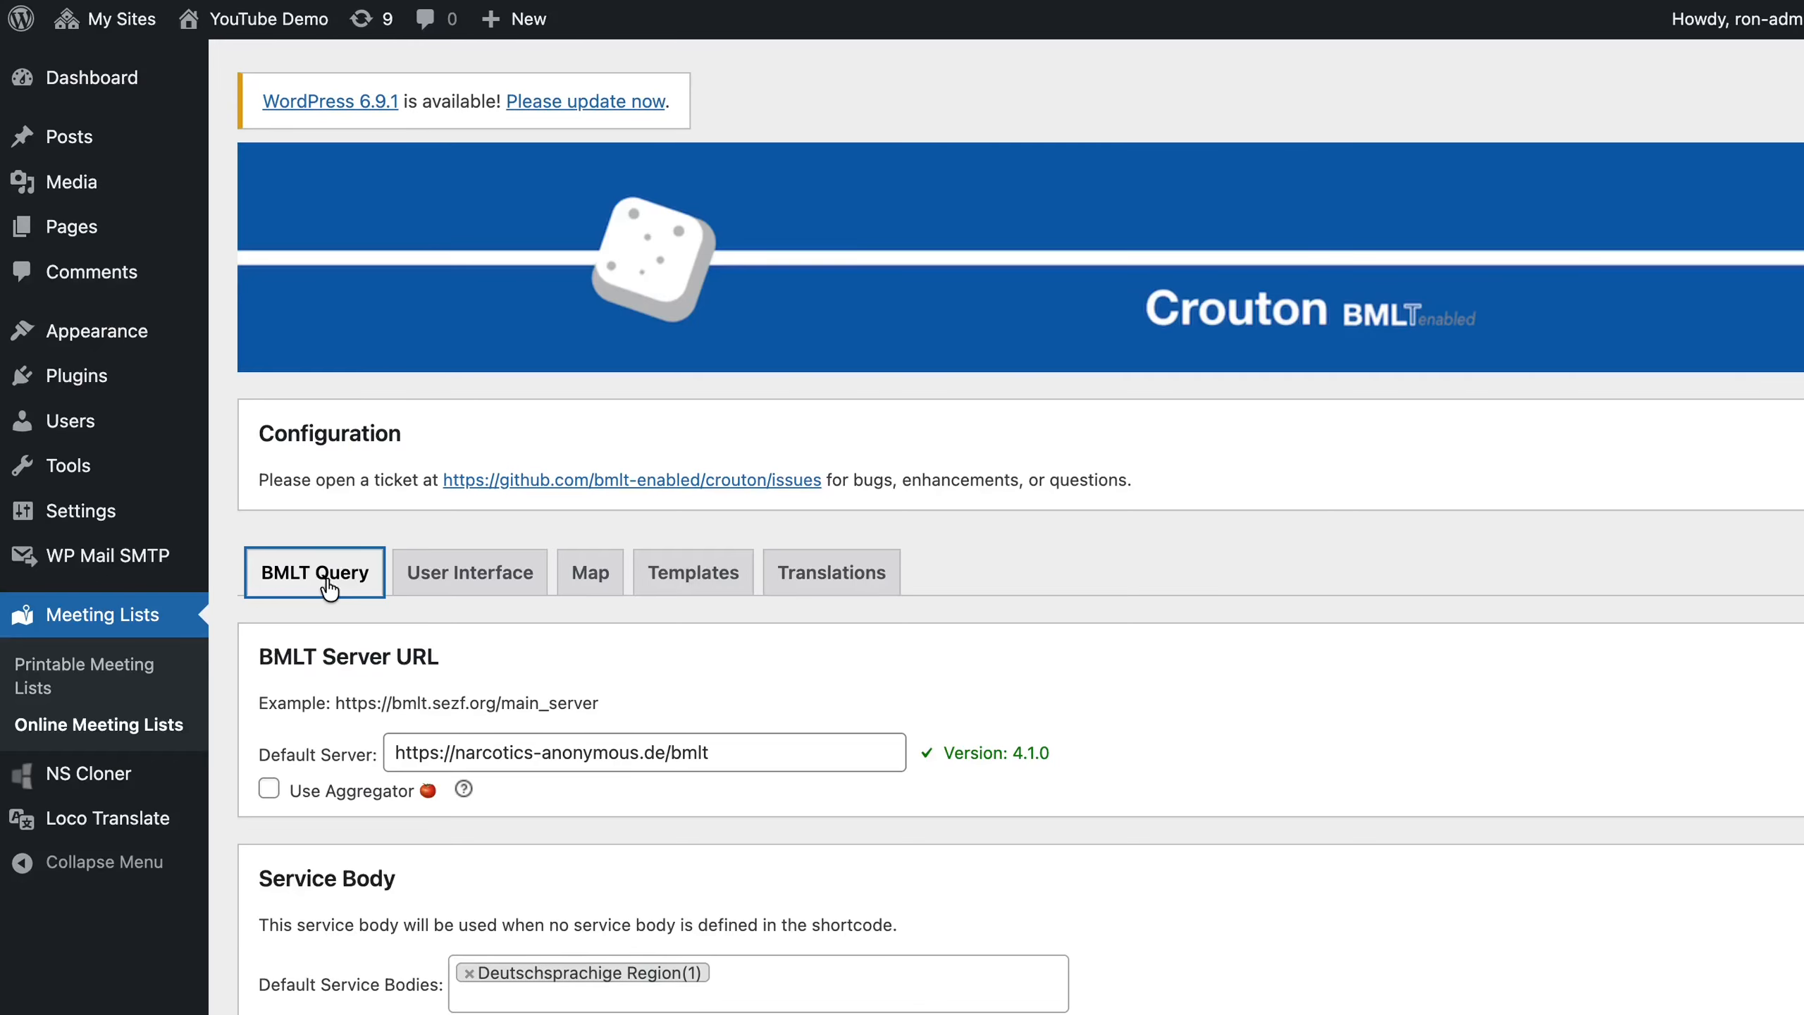
{"action": "left_click", "coordinate": [433, 583]}
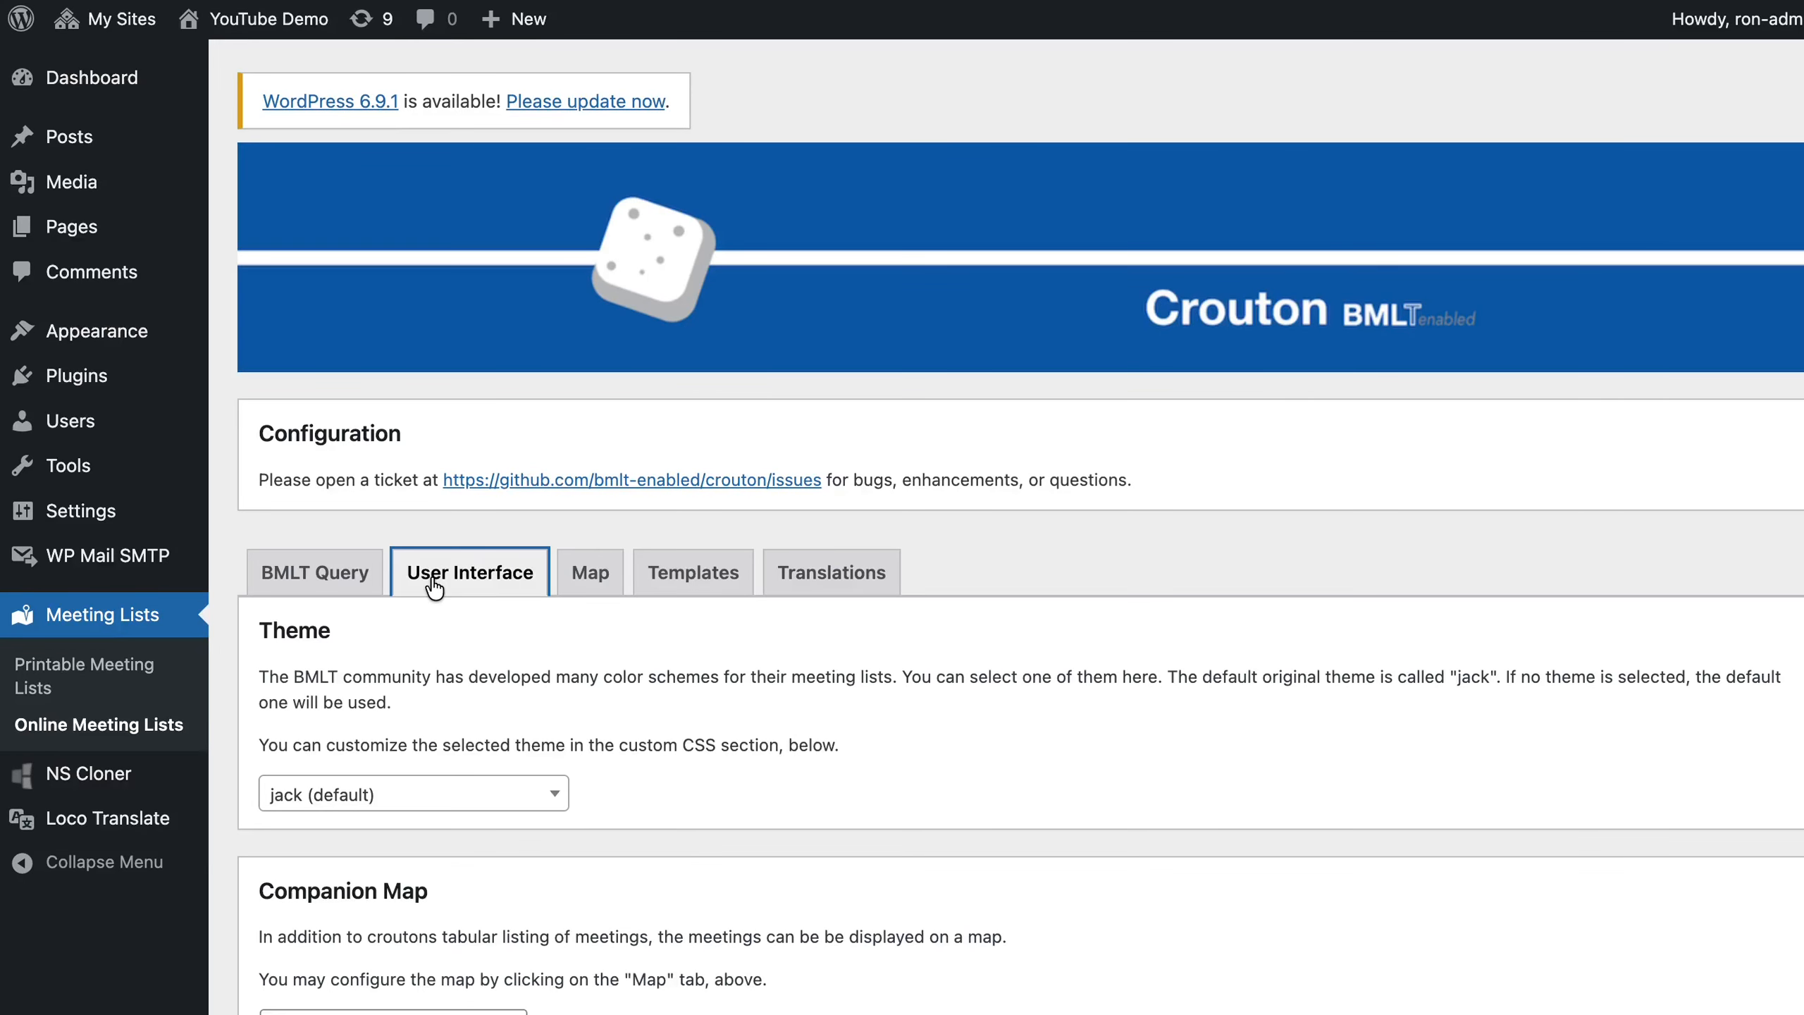
{"action": "scroll", "coordinate": [477, 706], "scroll_direction": "down", "scroll_amount": 6}
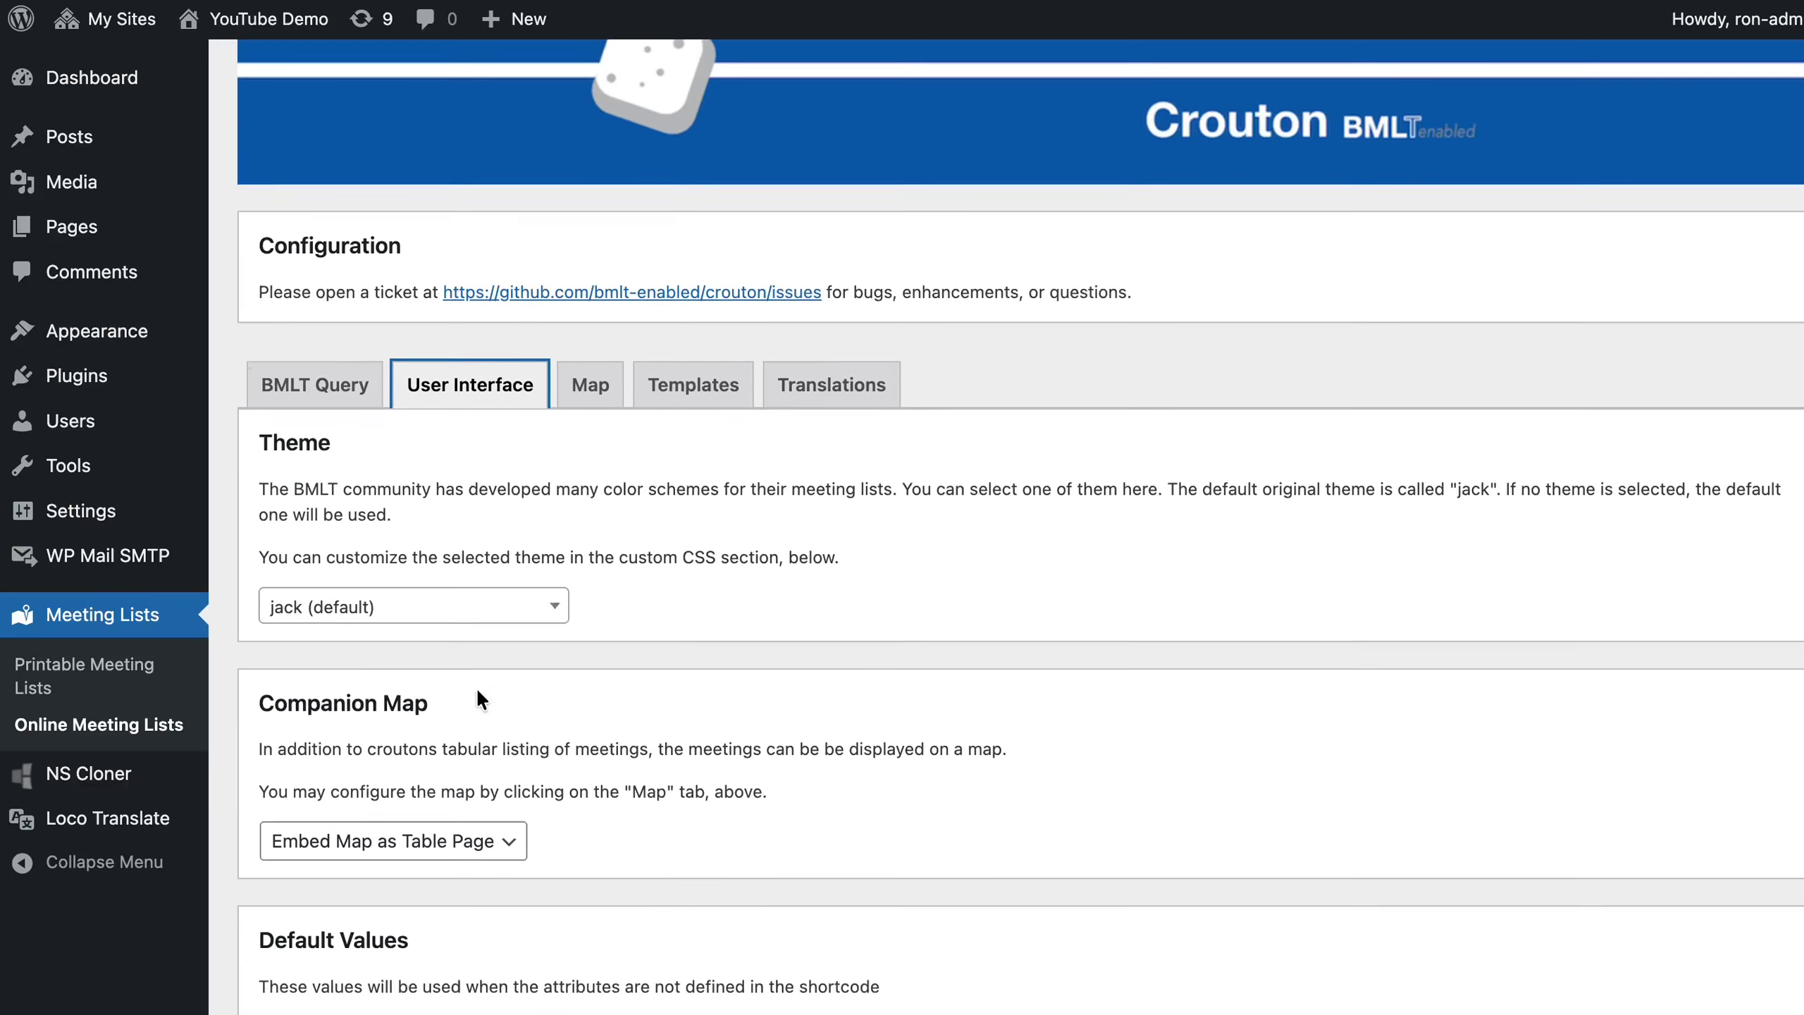
{"action": "scroll", "coordinate": [479, 684], "scroll_direction": "down", "scroll_amount": 8}
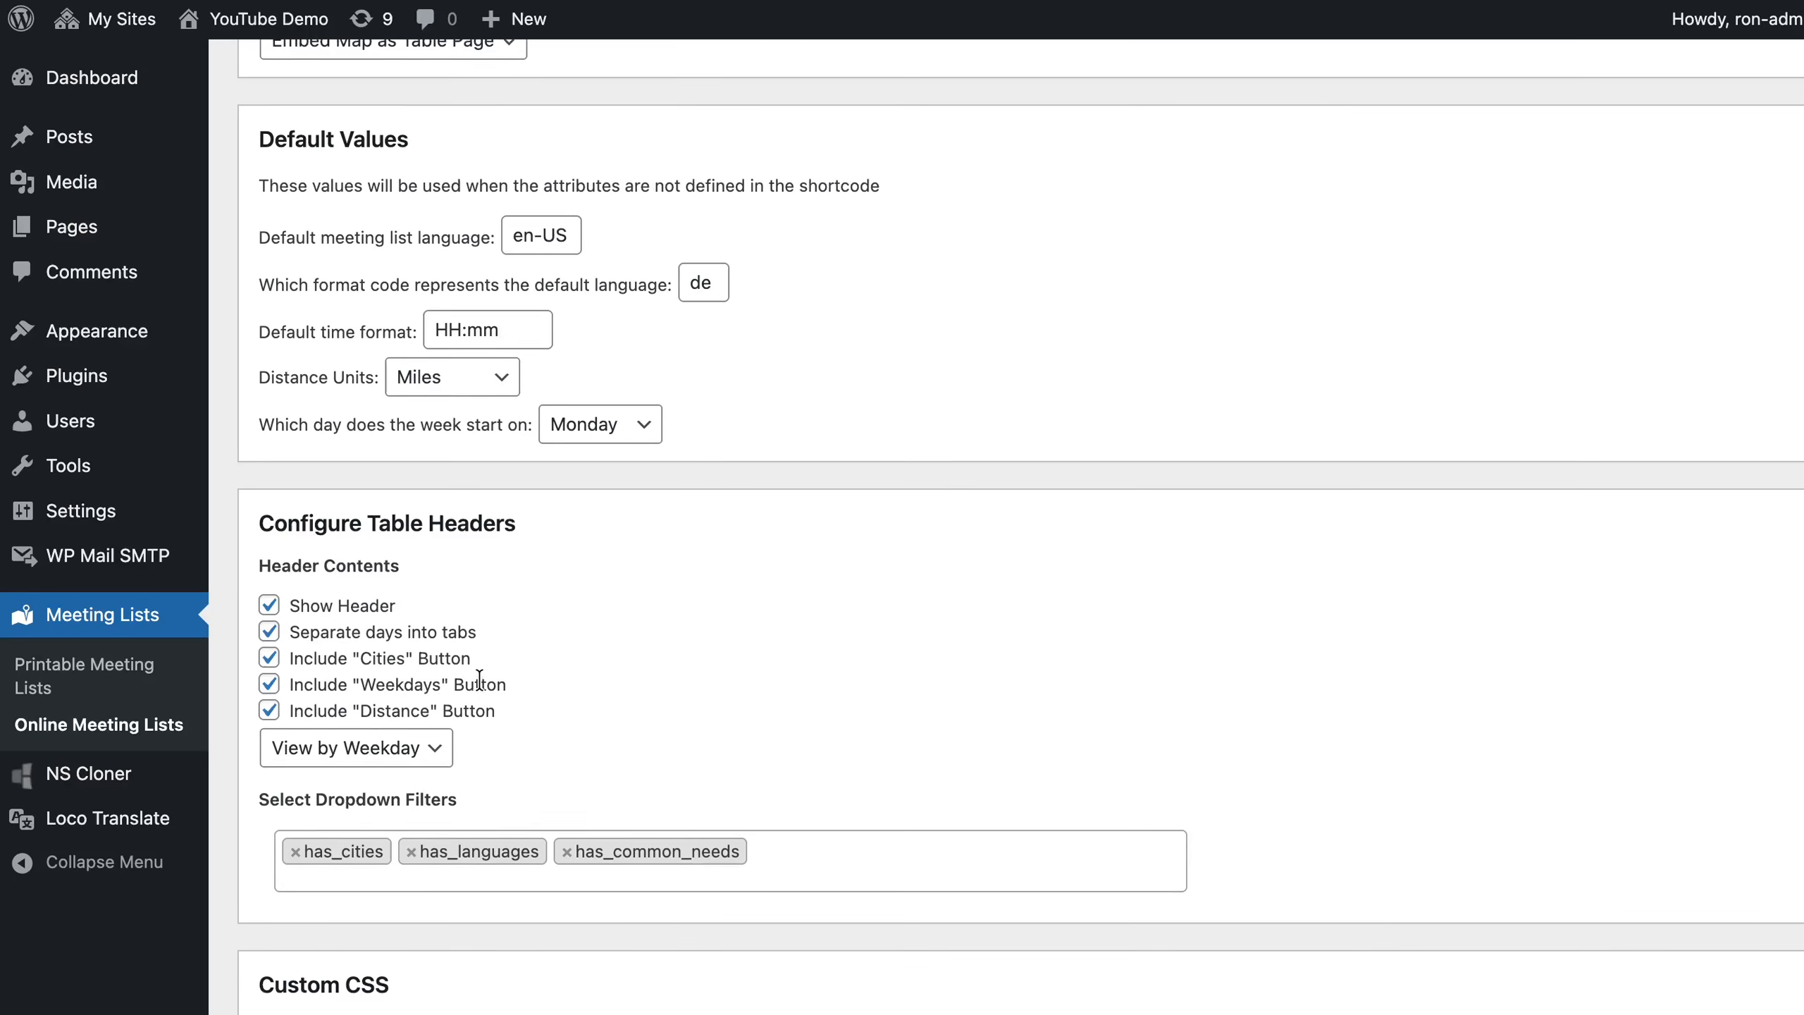
{"action": "scroll", "coordinate": [480, 676], "scroll_direction": "up", "scroll_amount": 8}
{"action": "scroll", "coordinate": [544, 391], "scroll_direction": "up", "scroll_amount": 3}
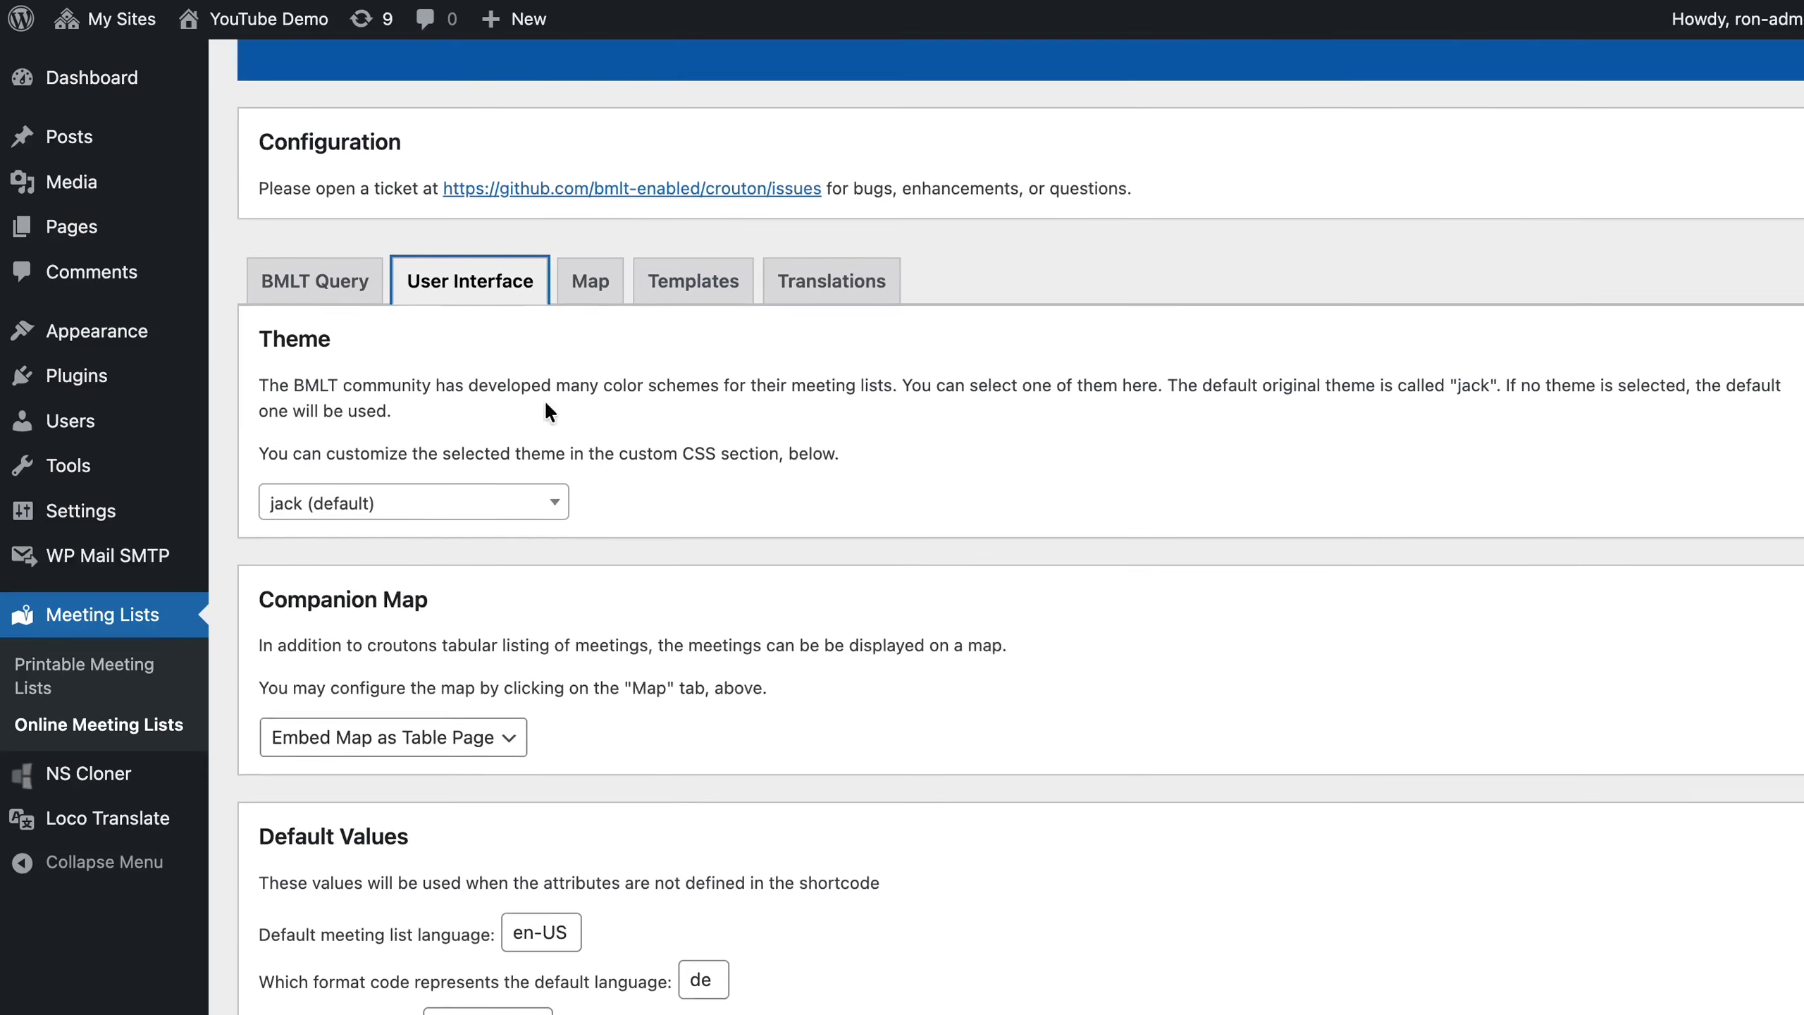
Review the Map settings and the available map tile providers without changing the selection.
{"action": "left_click", "coordinate": [587, 348]}
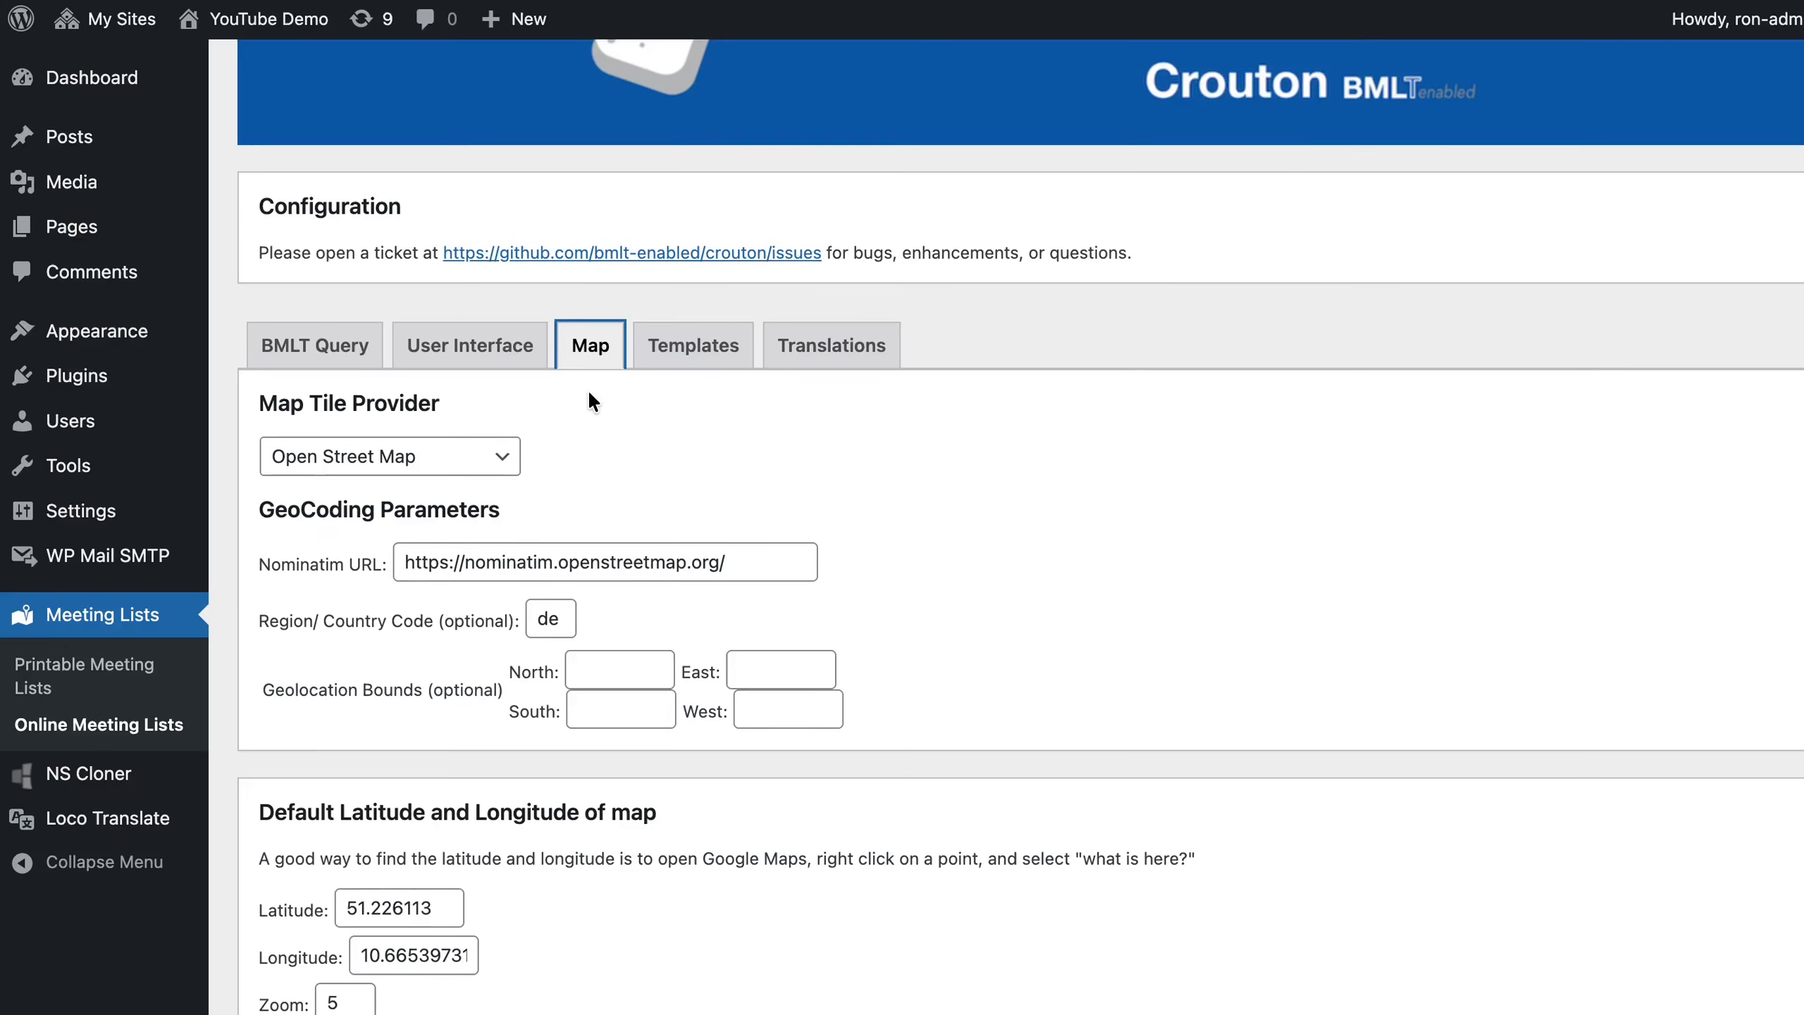
{"action": "left_click", "coordinate": [501, 469]}
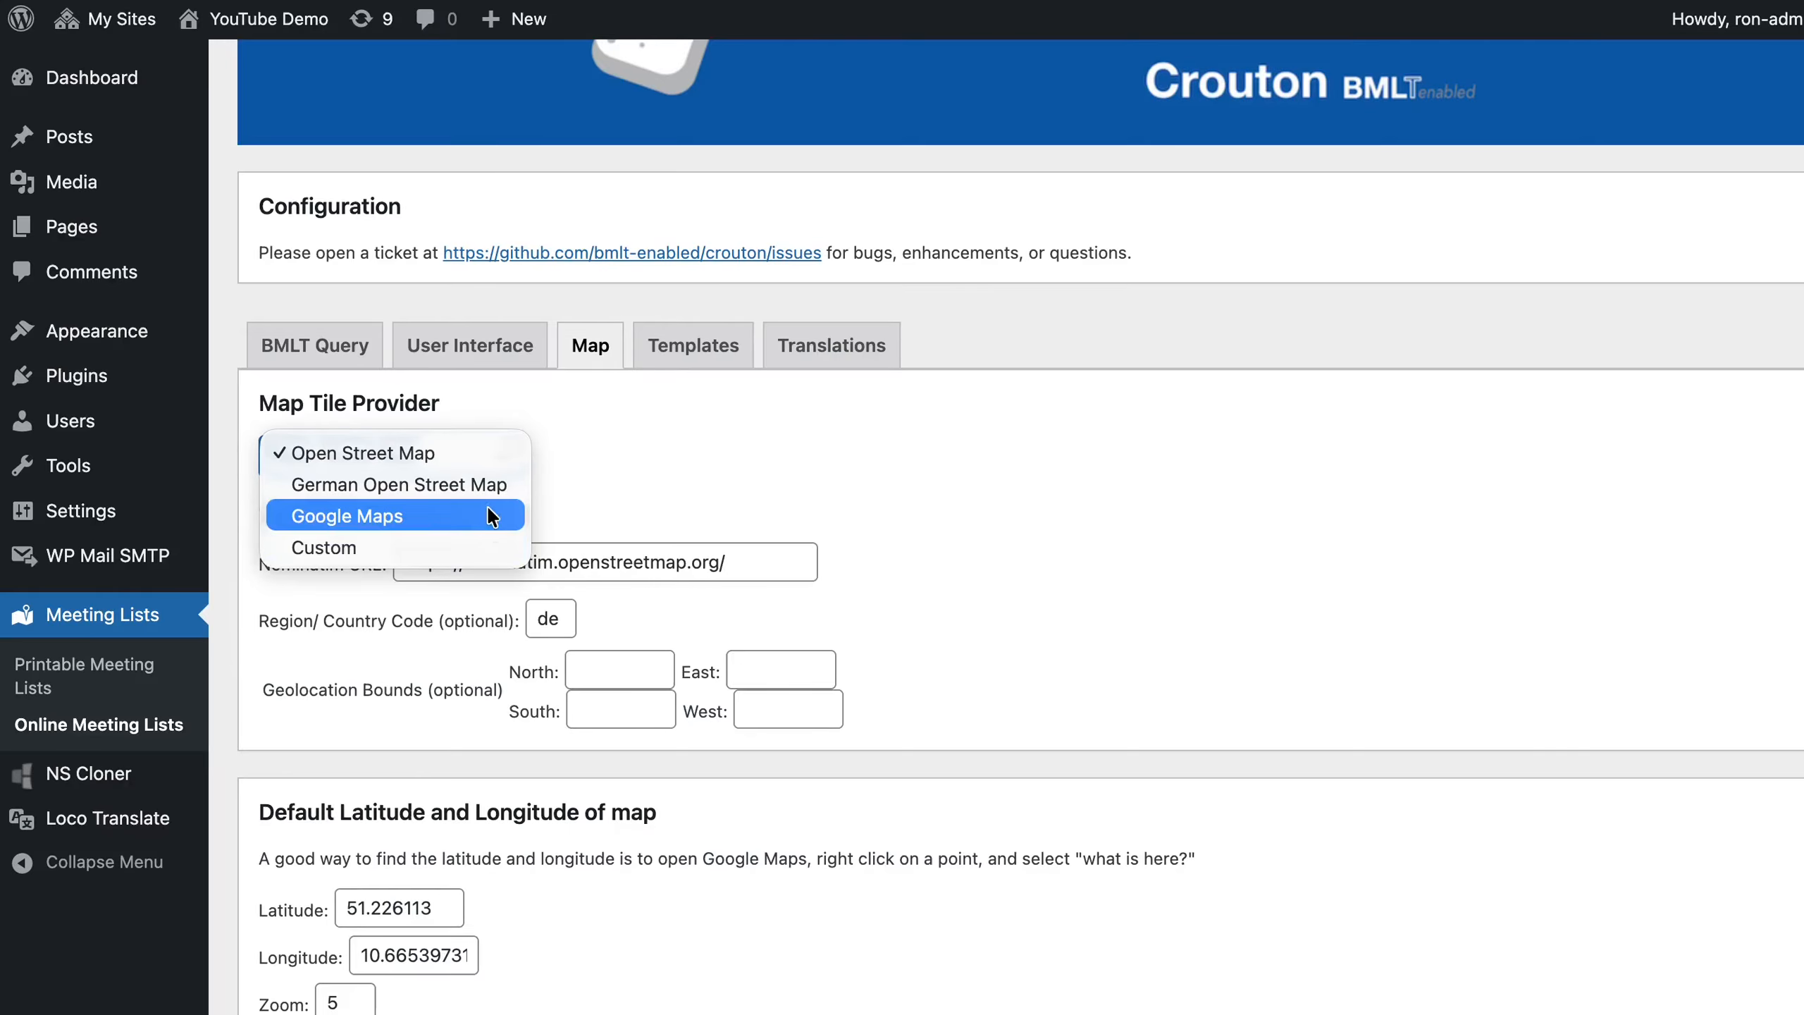
{"action": "left_click", "coordinate": [584, 350]}
Examine the Templates settings for meeting times, meeting data, metadata and the meeting details page.
{"action": "left_click", "coordinate": [709, 348]}
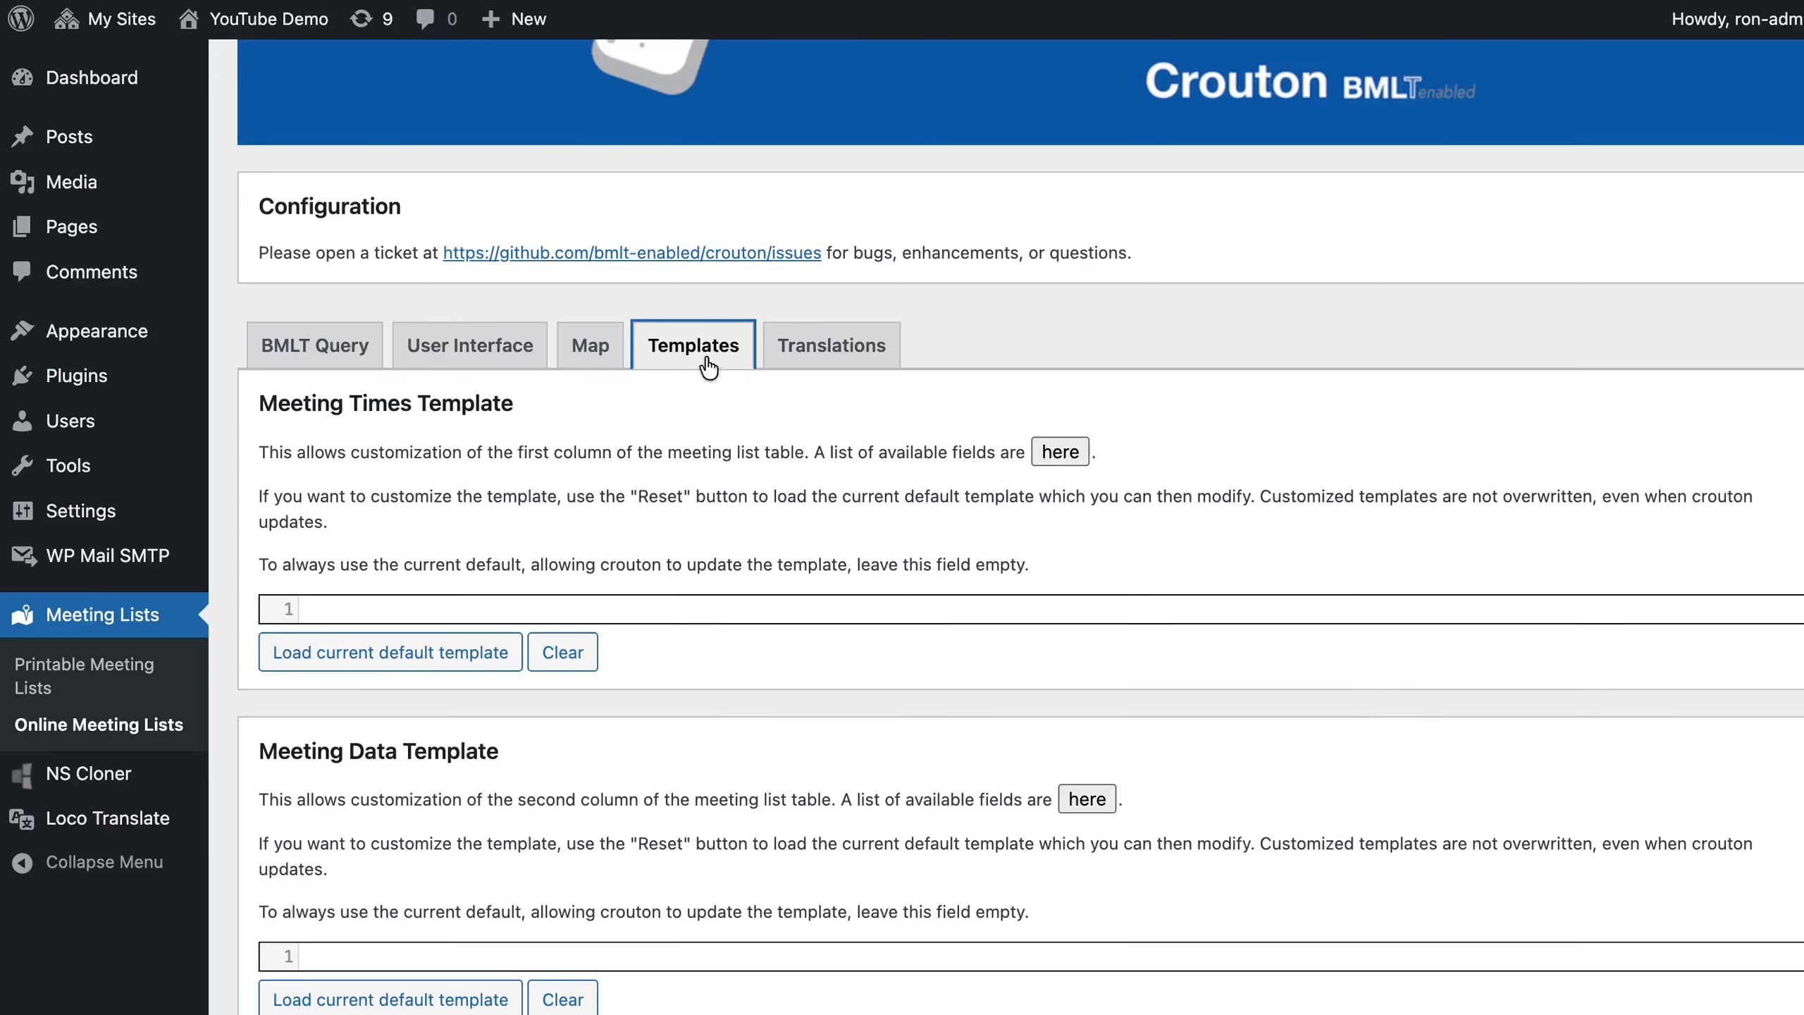
{"action": "scroll", "coordinate": [690, 482], "scroll_direction": "down", "scroll_amount": 2}
{"action": "scroll", "coordinate": [690, 480], "scroll_direction": "down", "scroll_amount": 4}
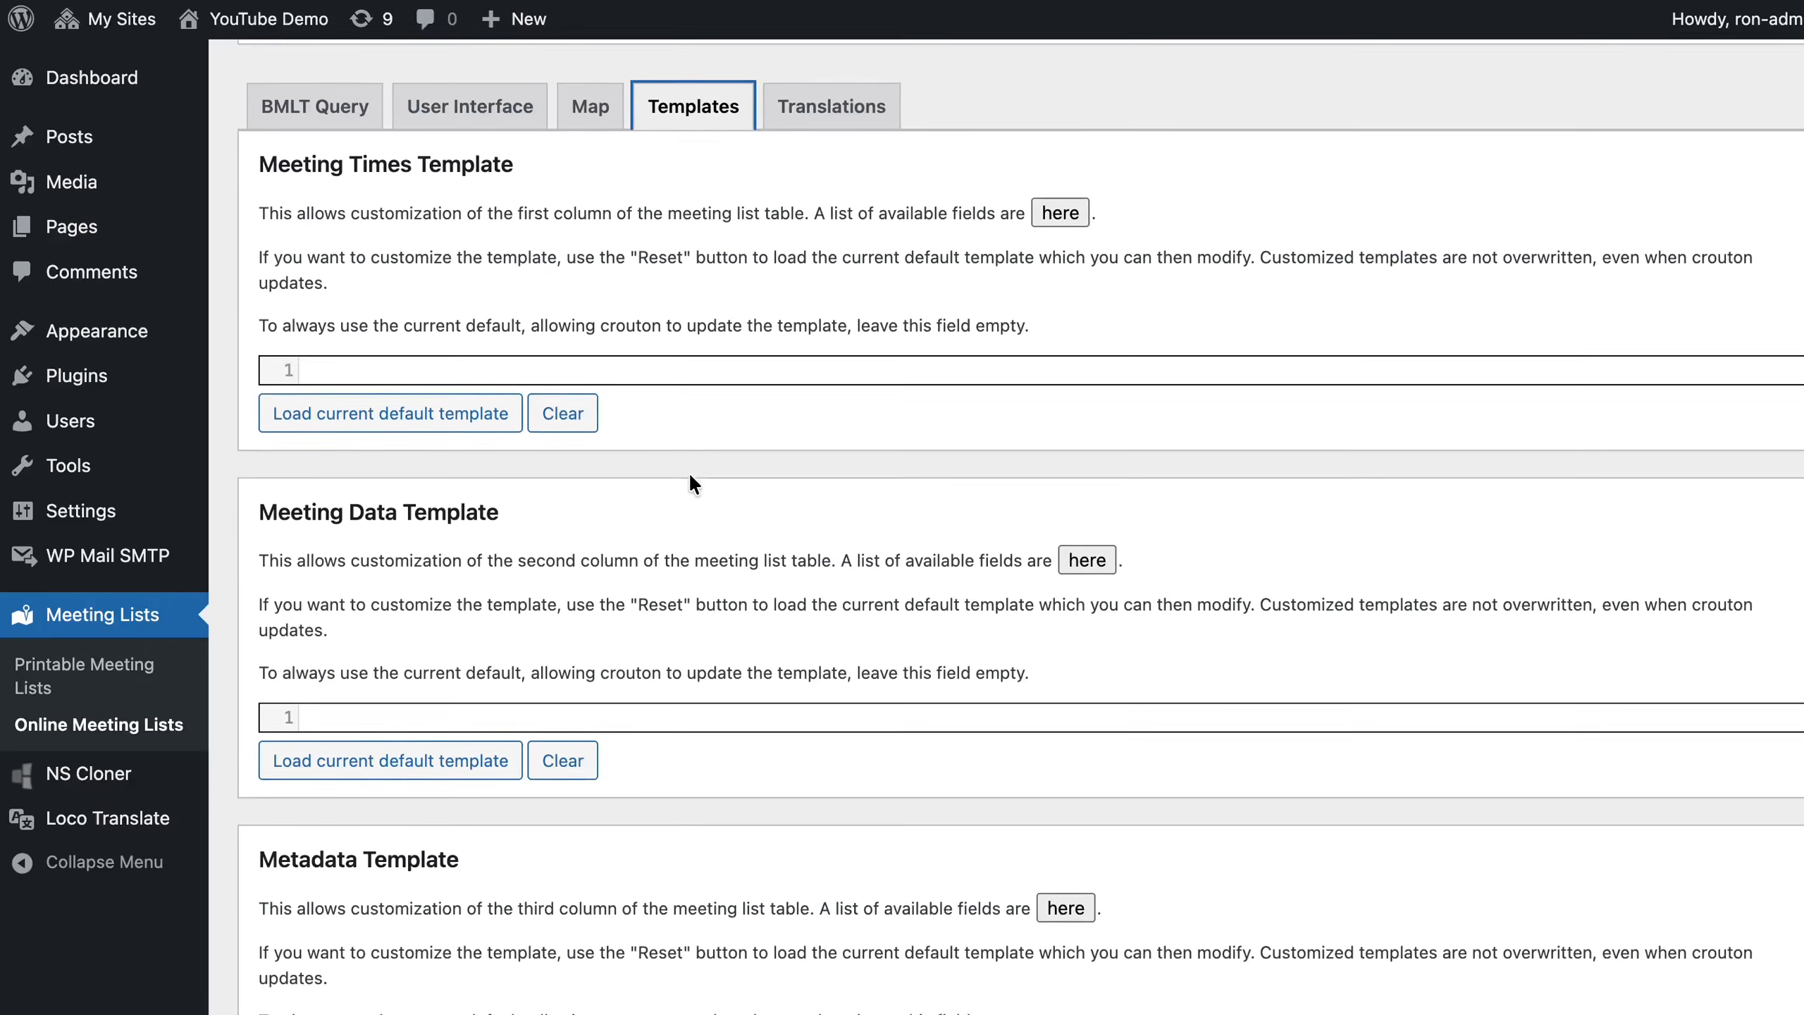
{"action": "scroll", "coordinate": [688, 472], "scroll_direction": "down", "scroll_amount": 7}
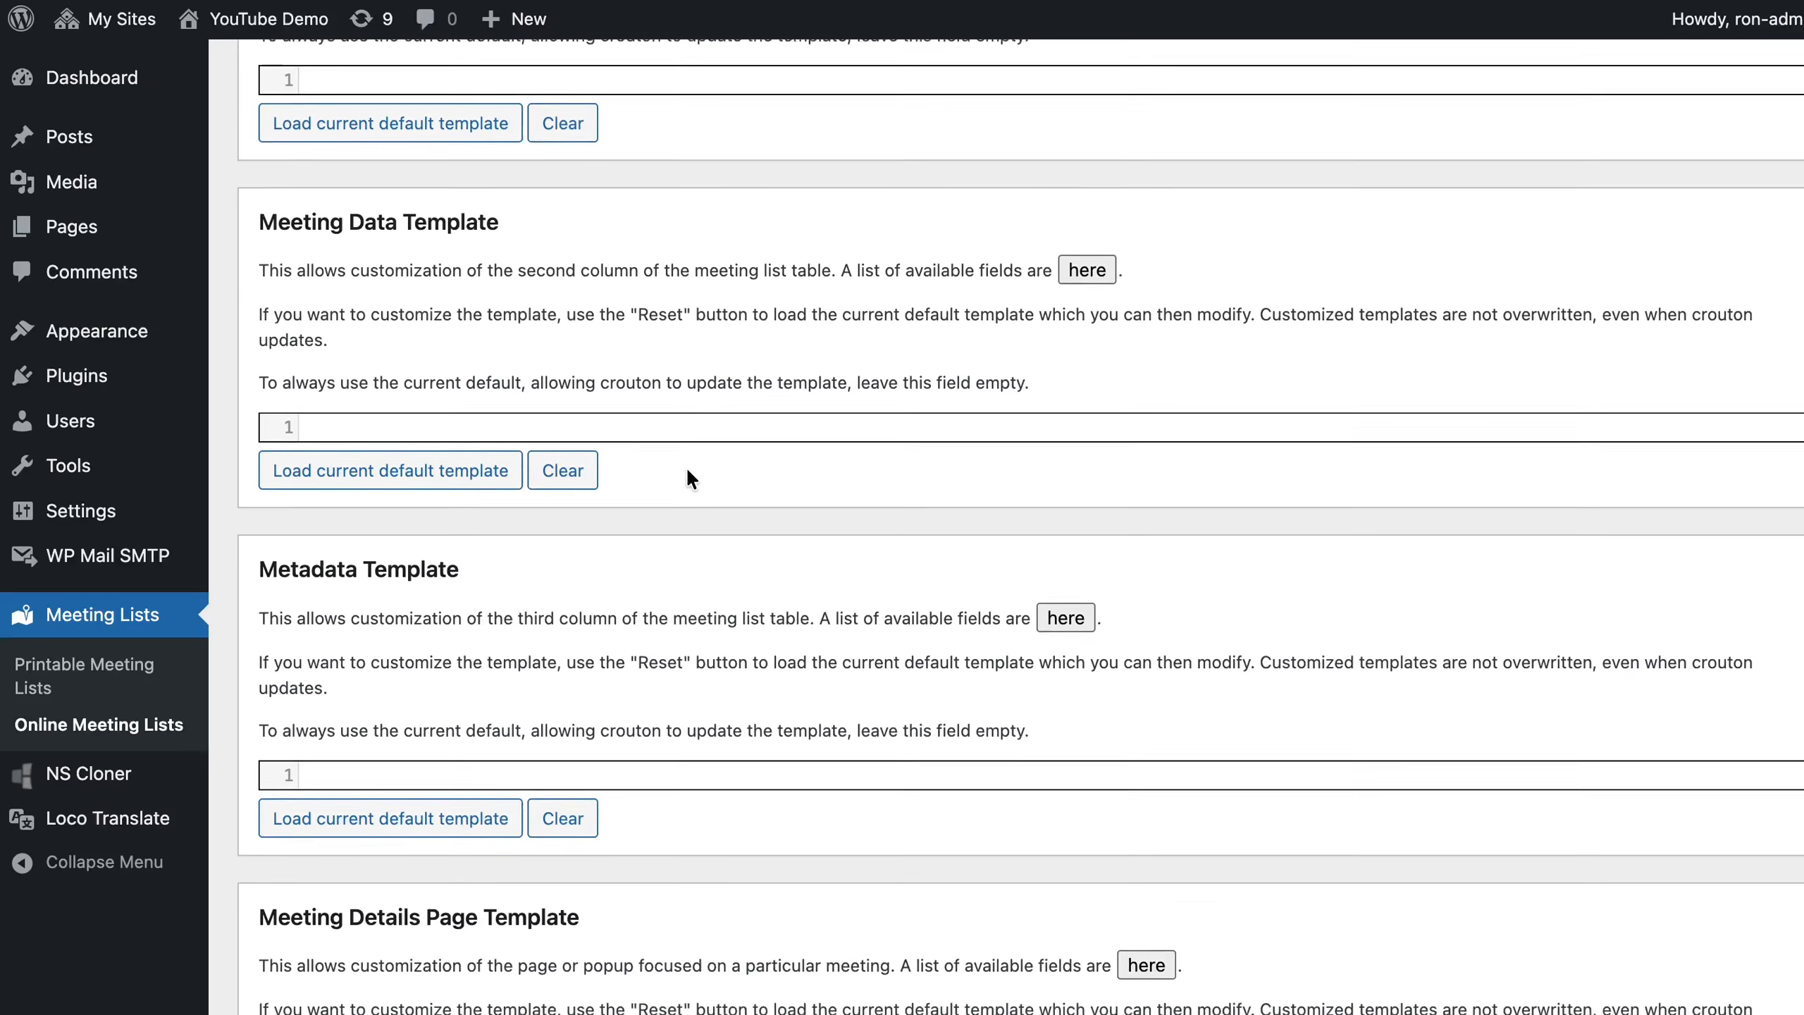
{"action": "scroll", "coordinate": [688, 469], "scroll_direction": "up", "scroll_amount": 5}
{"action": "scroll", "coordinate": [689, 484], "scroll_direction": "up", "scroll_amount": 12}
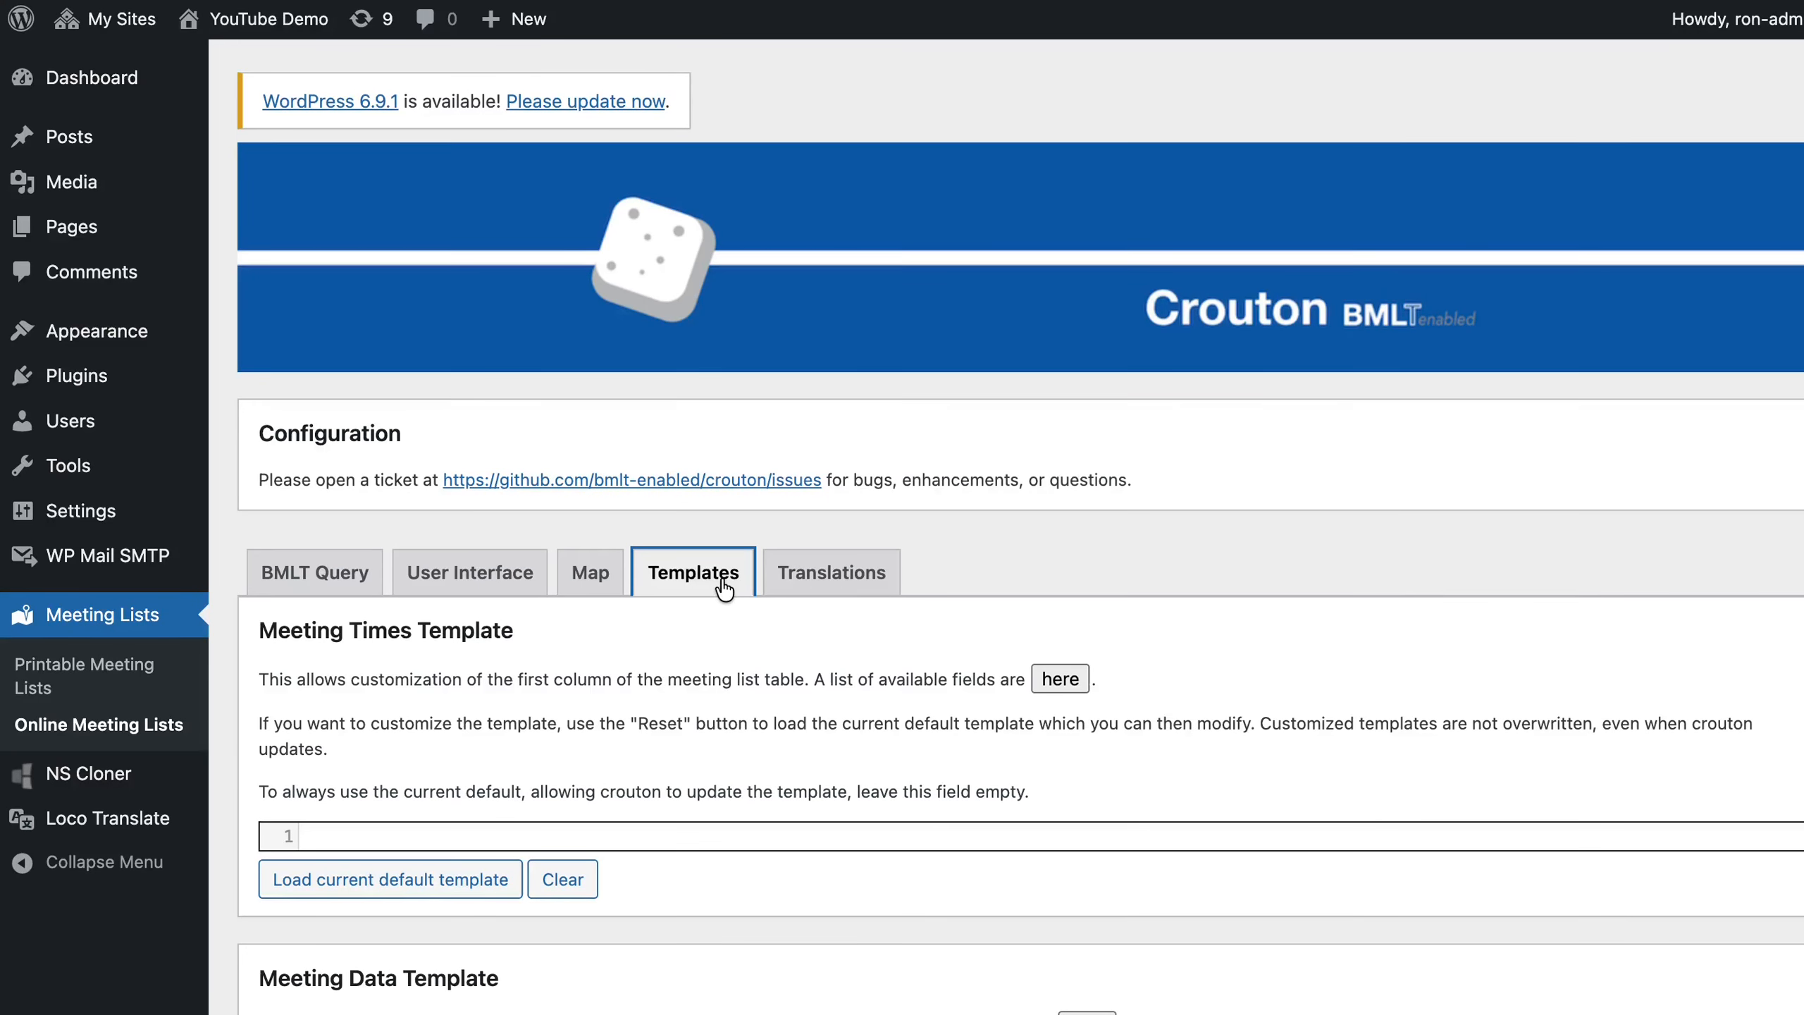
Examine the Translations settings for downloading and uploading a translation CSV.
{"action": "left_click", "coordinate": [817, 587]}
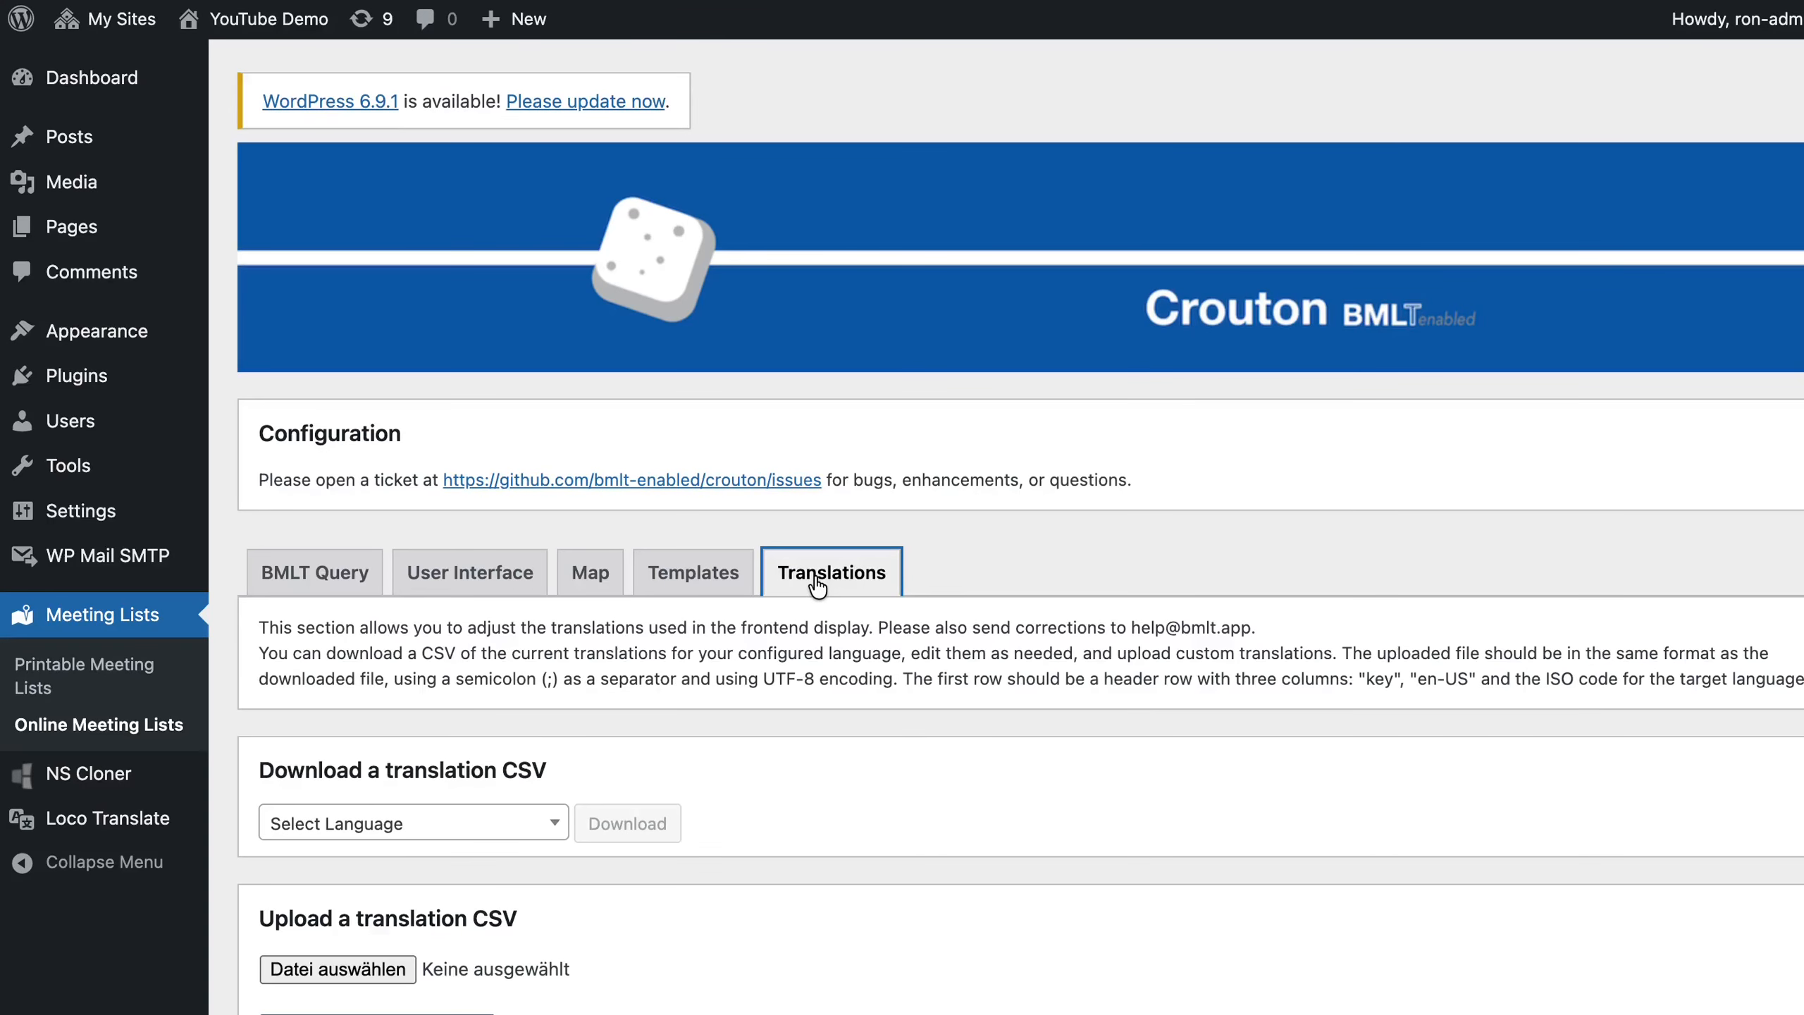
{"action": "scroll", "coordinate": [817, 587], "scroll_direction": "down", "scroll_amount": 3}
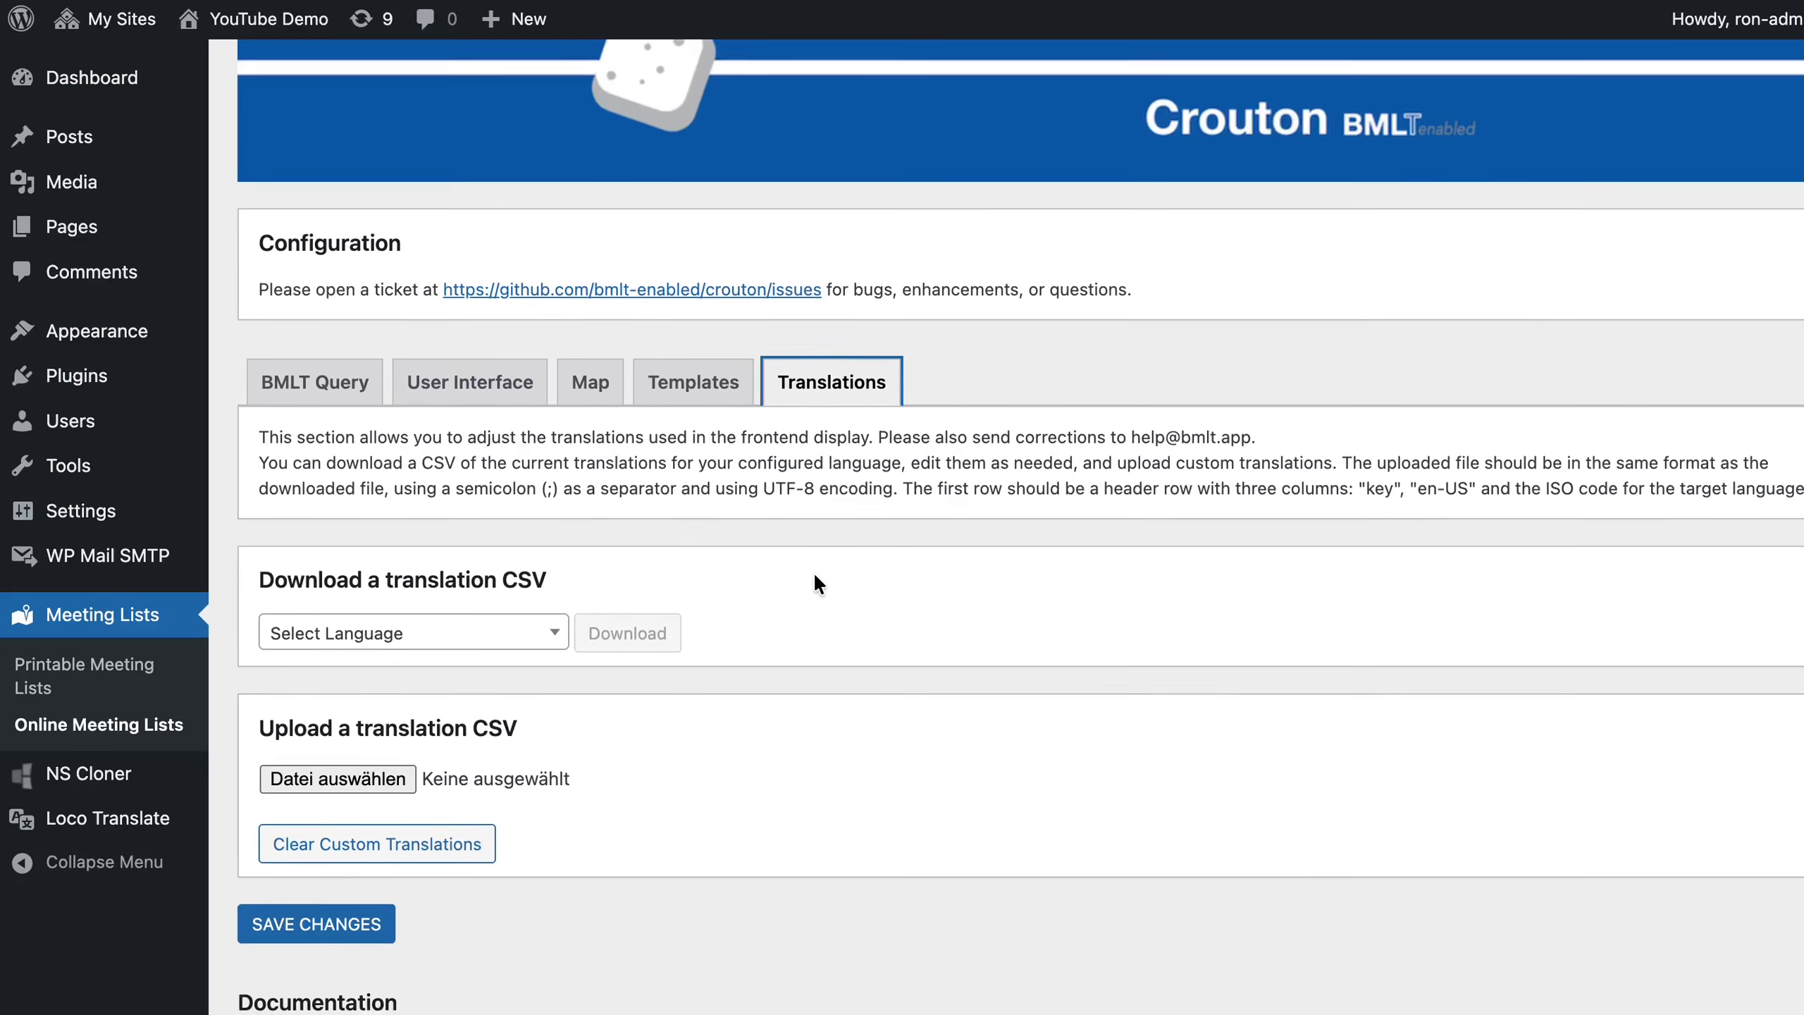
{"action": "scroll", "coordinate": [813, 573], "scroll_direction": "down", "scroll_amount": 2}
{"action": "scroll", "coordinate": [811, 567], "scroll_direction": "up", "scroll_amount": 1}
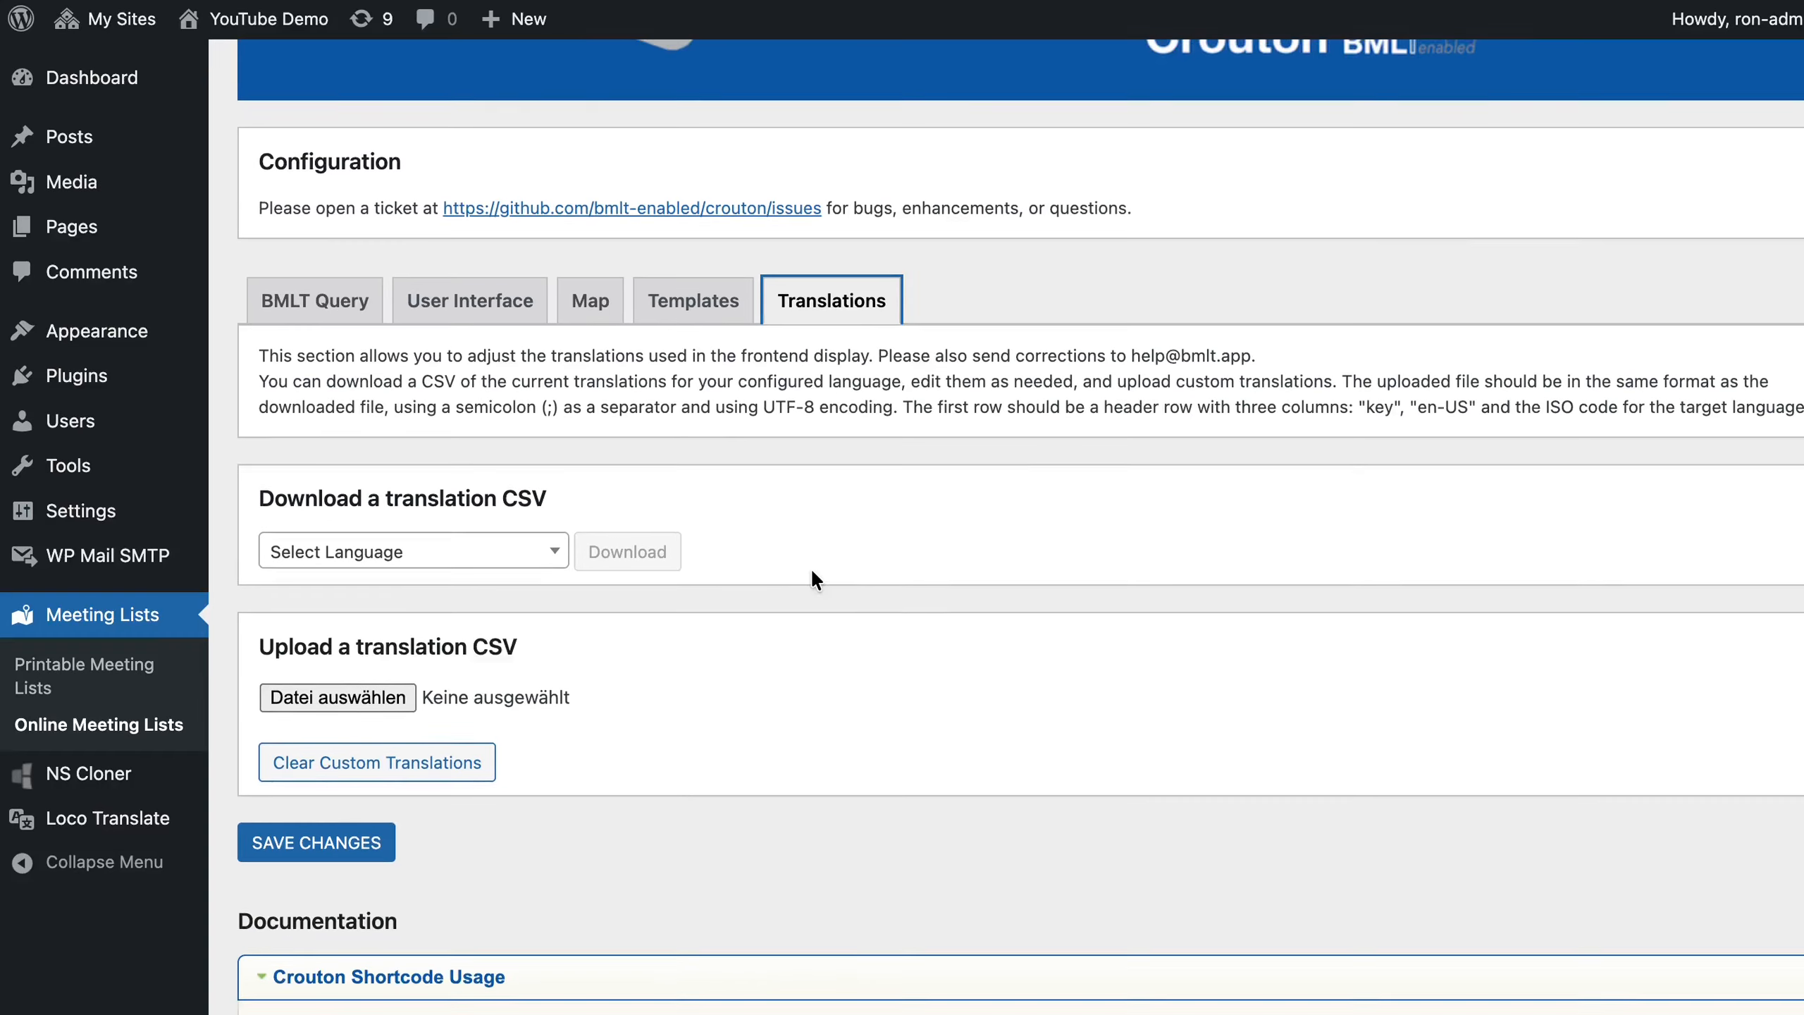
{"action": "scroll", "coordinate": [810, 567], "scroll_direction": "up", "scroll_amount": 4}
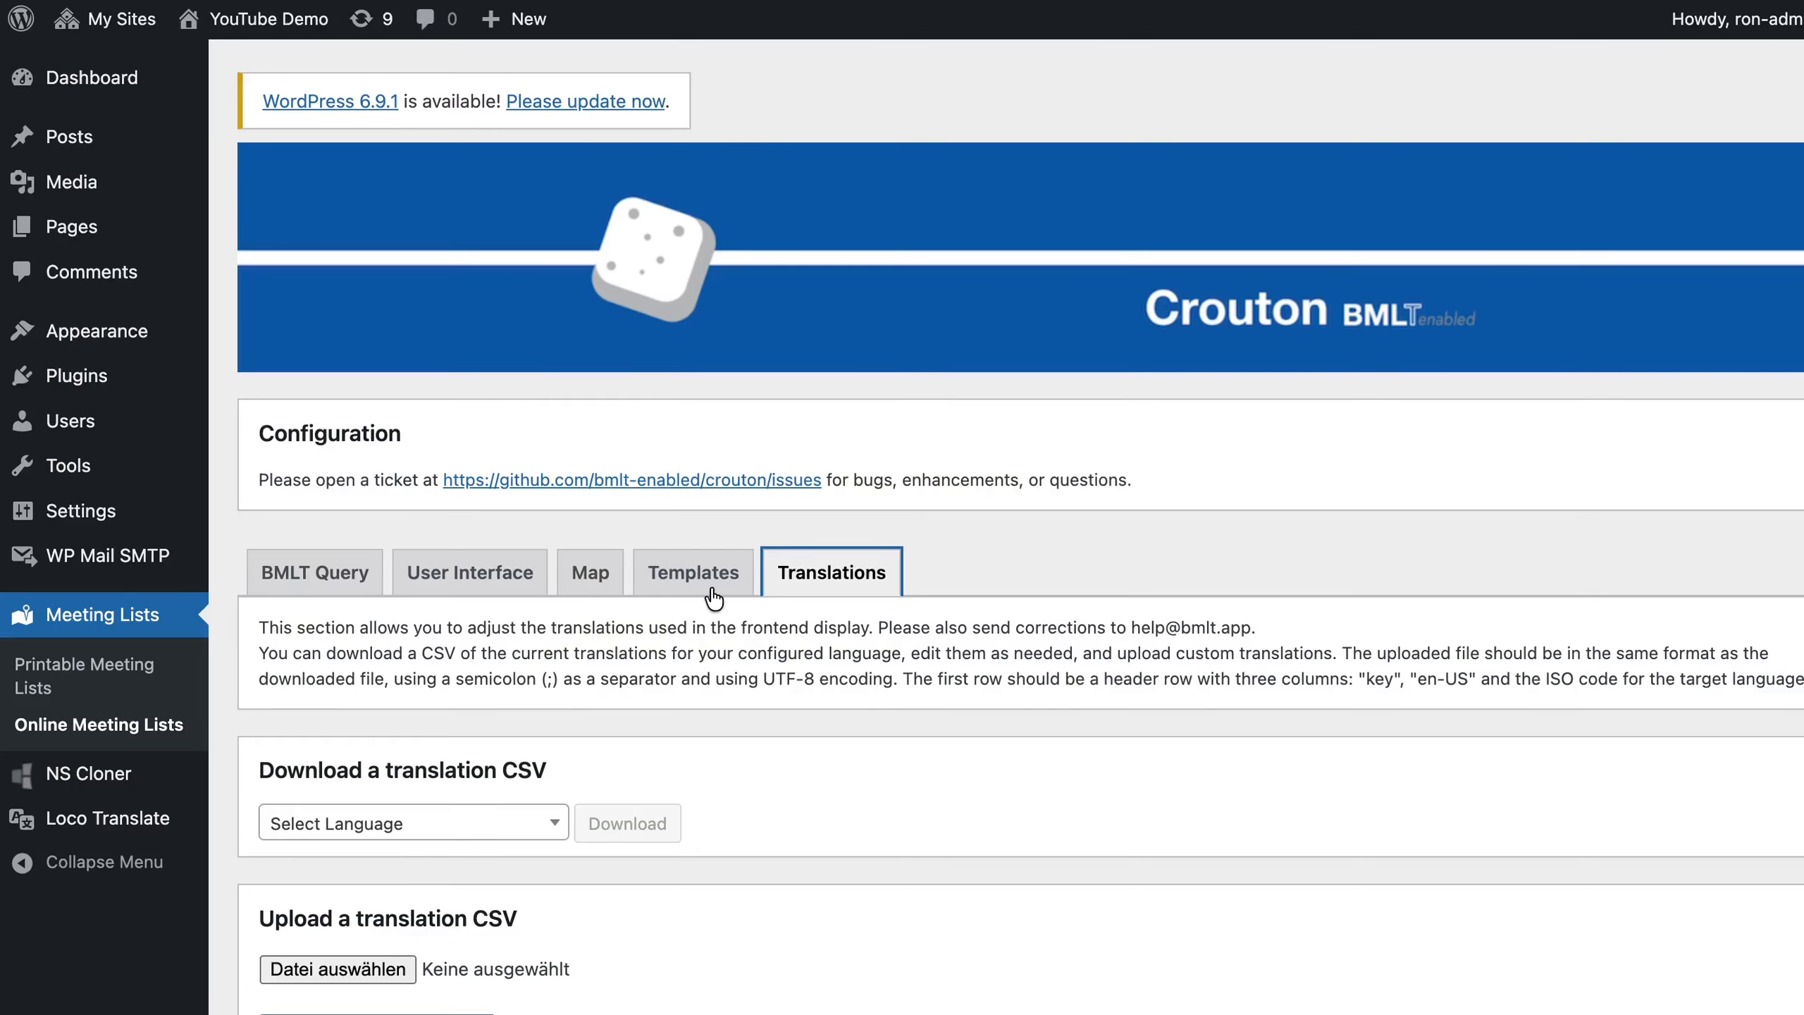
Enable Extra Meetings in the BMLT Query settings and save the changes.
{"action": "left_click", "coordinate": [307, 587]}
{"action": "scroll", "coordinate": [402, 635], "scroll_direction": "down", "scroll_amount": 2}
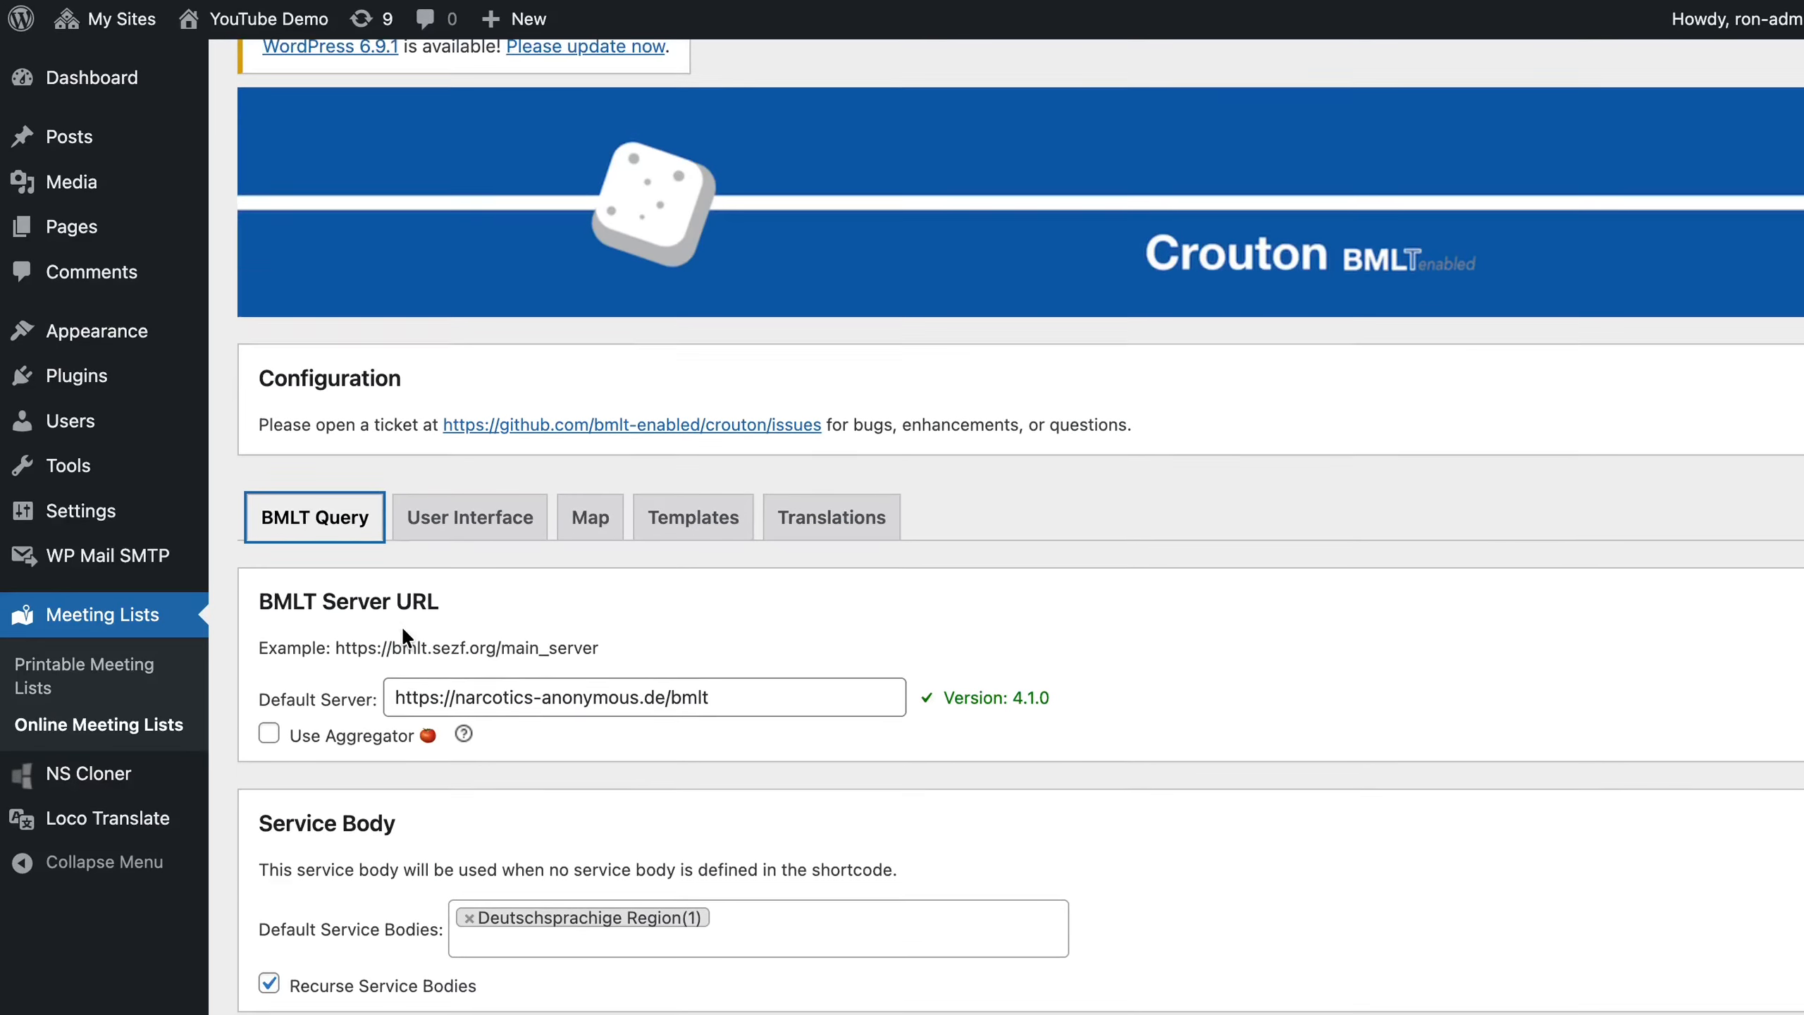
{"action": "scroll", "coordinate": [402, 629], "scroll_direction": "down", "scroll_amount": 5}
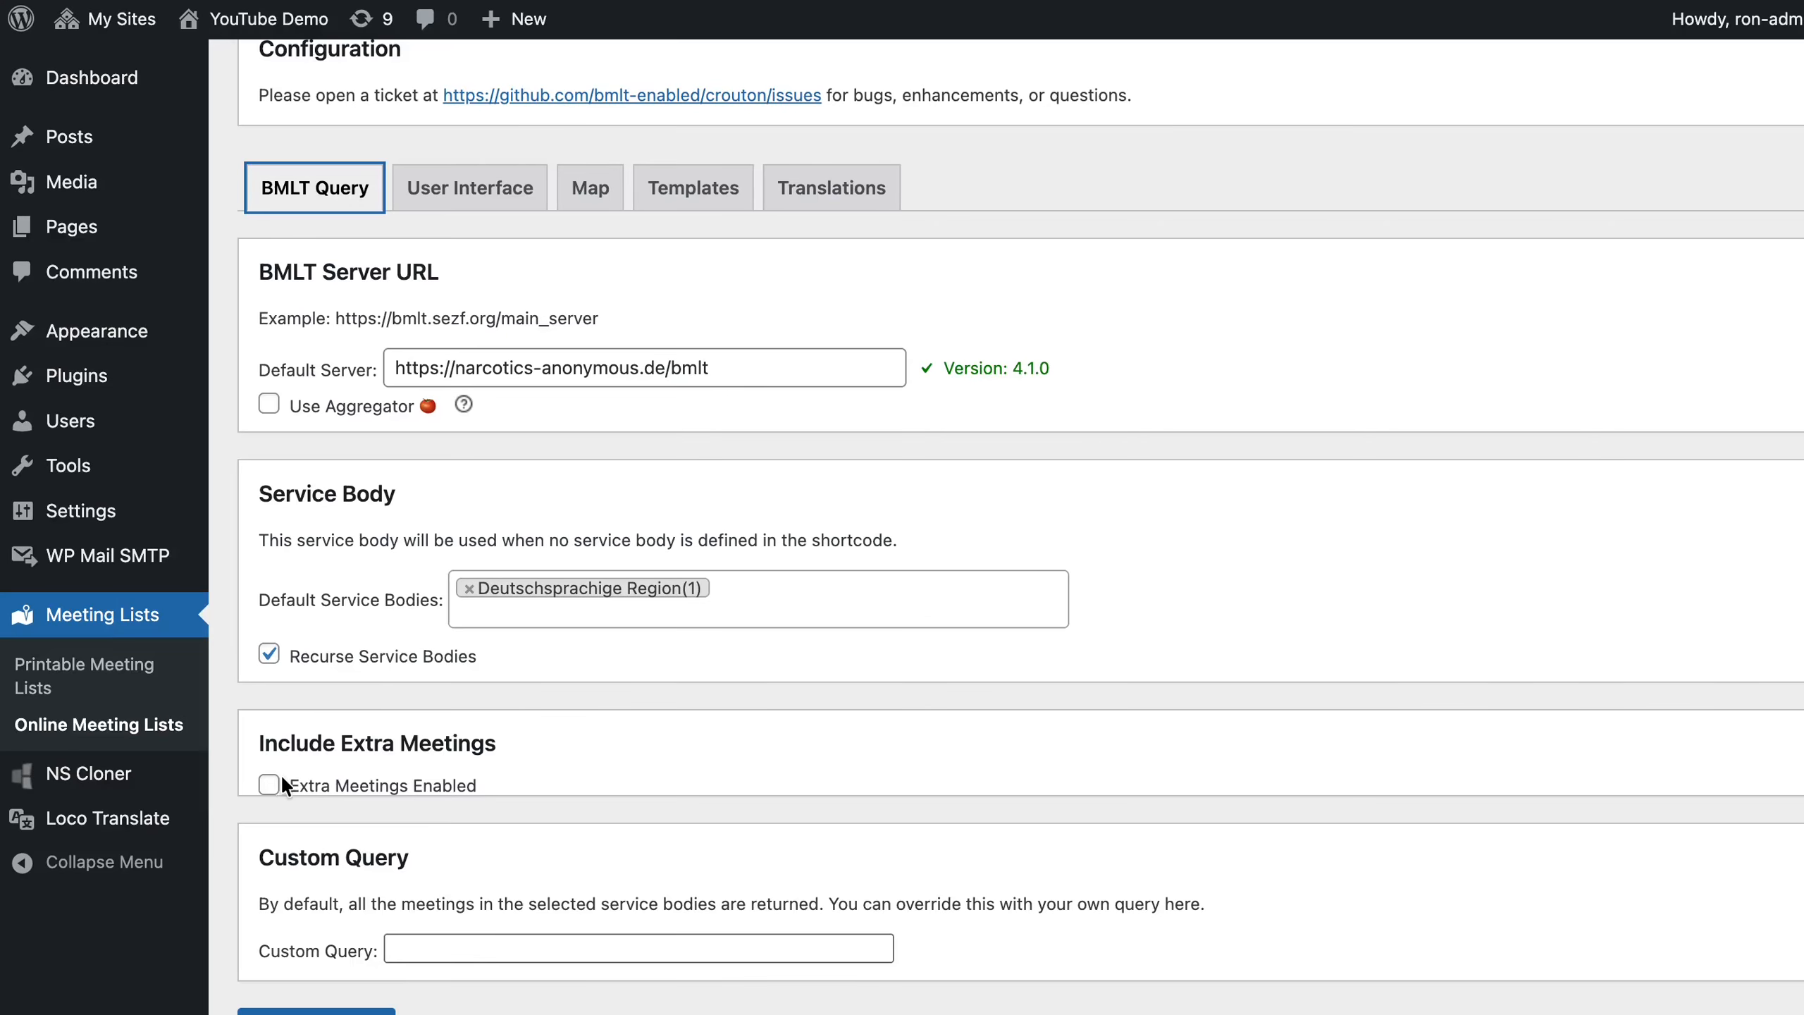
{"action": "left_click", "coordinate": [284, 781]}
{"action": "scroll", "coordinate": [306, 779], "scroll_direction": "down", "scroll_amount": 1}
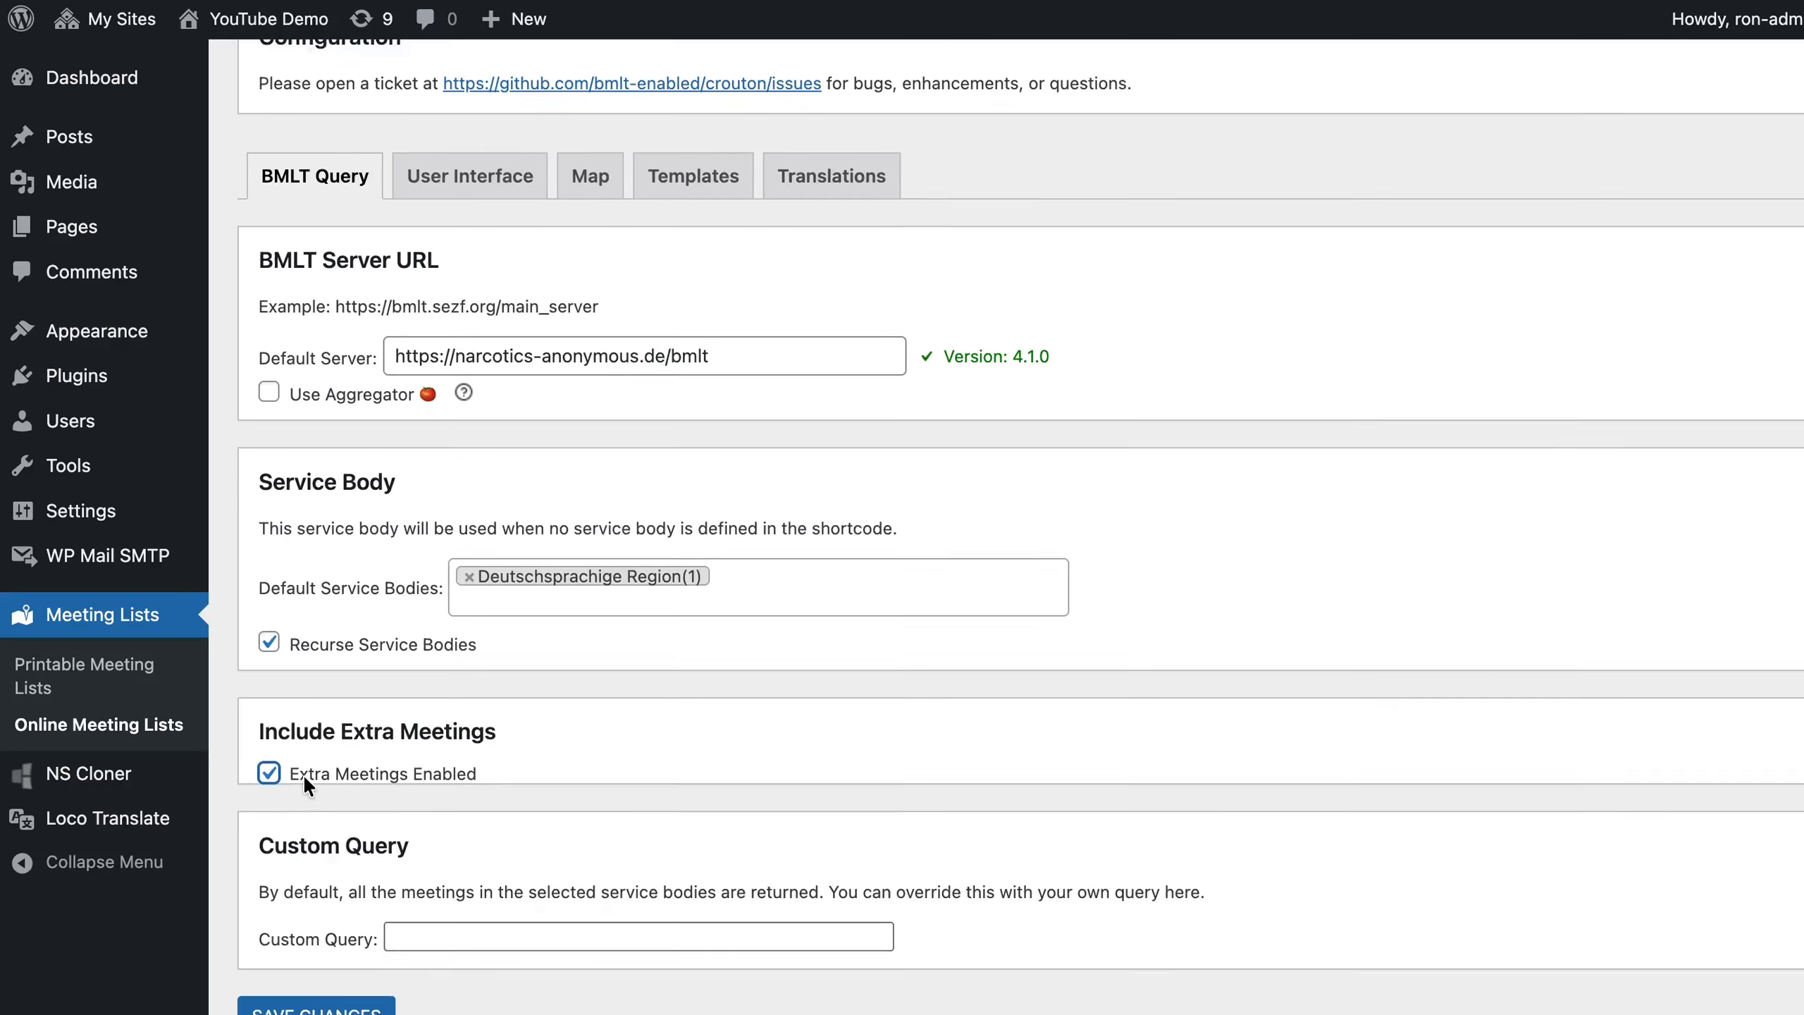
{"action": "scroll", "coordinate": [305, 774], "scroll_direction": "down", "scroll_amount": 3}
{"action": "left_click", "coordinate": [322, 856]}
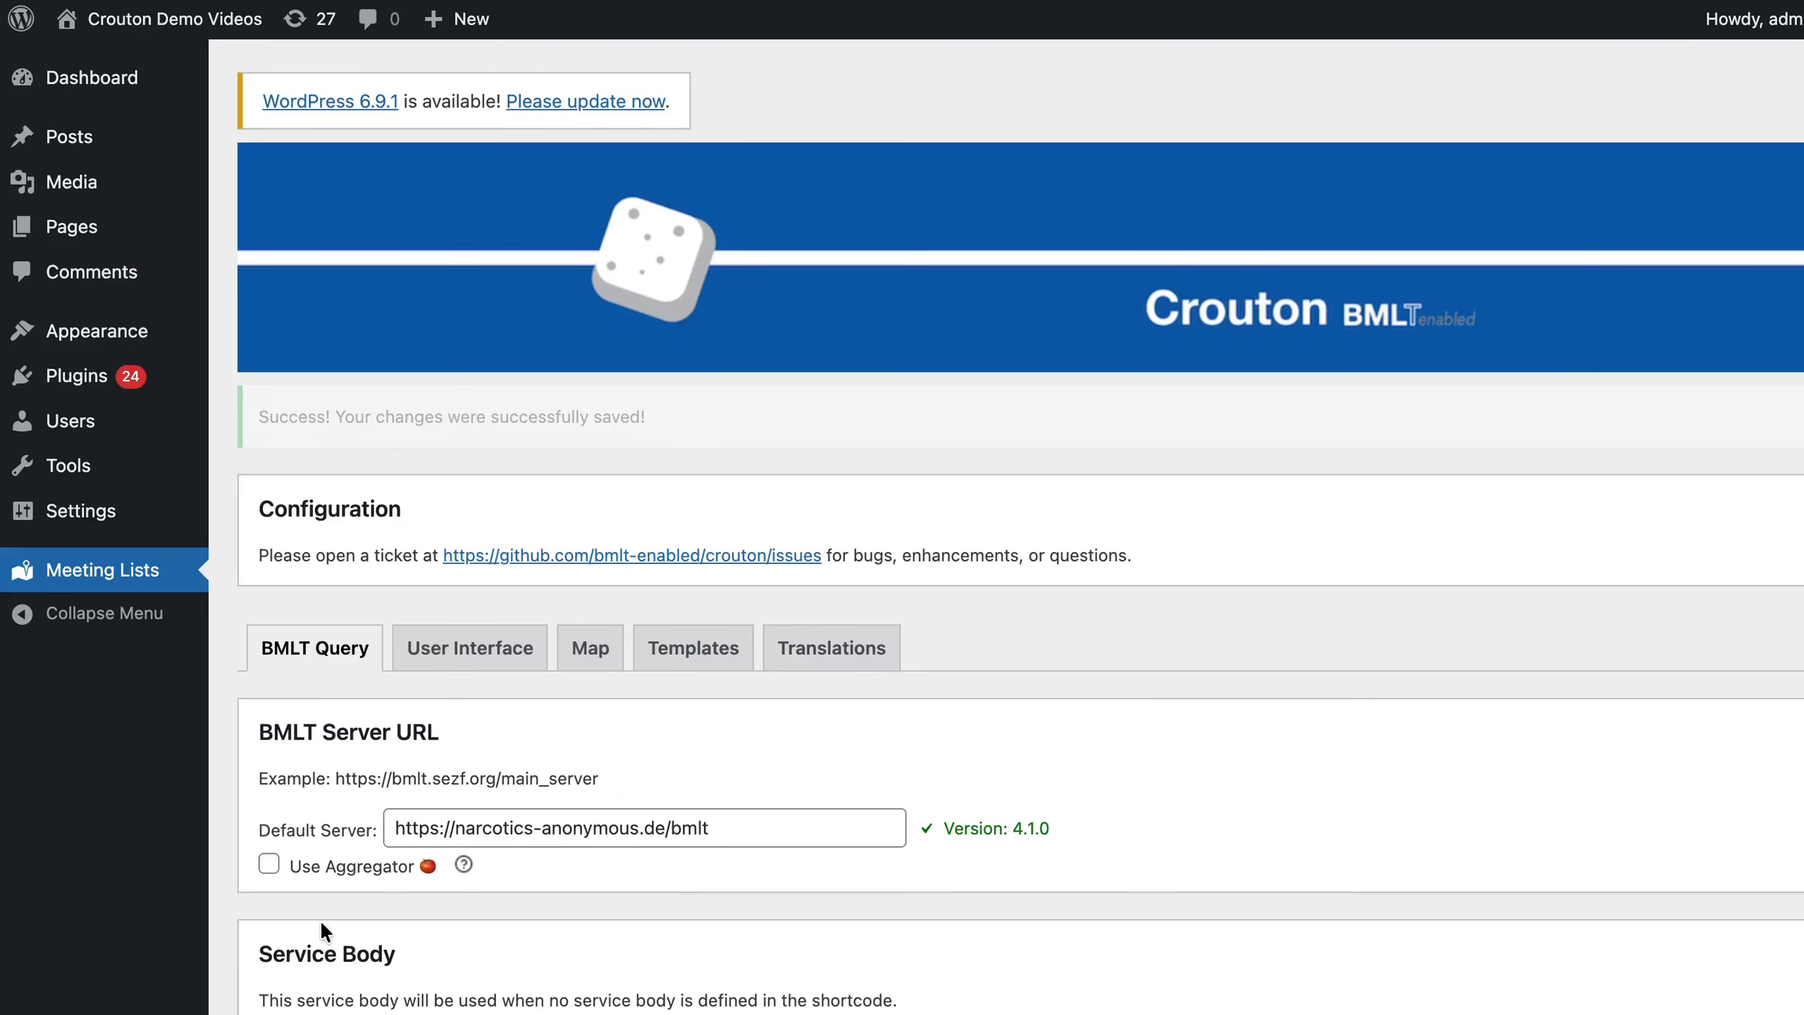
Include the 11:00 HEILE HAUS-Meeting (Gebiet Berlin) and Nur für heute (Hamburg) (Gebiet Nord) as extra meetings.
{"action": "scroll", "coordinate": [335, 857], "scroll_direction": "down", "scroll_amount": 5}
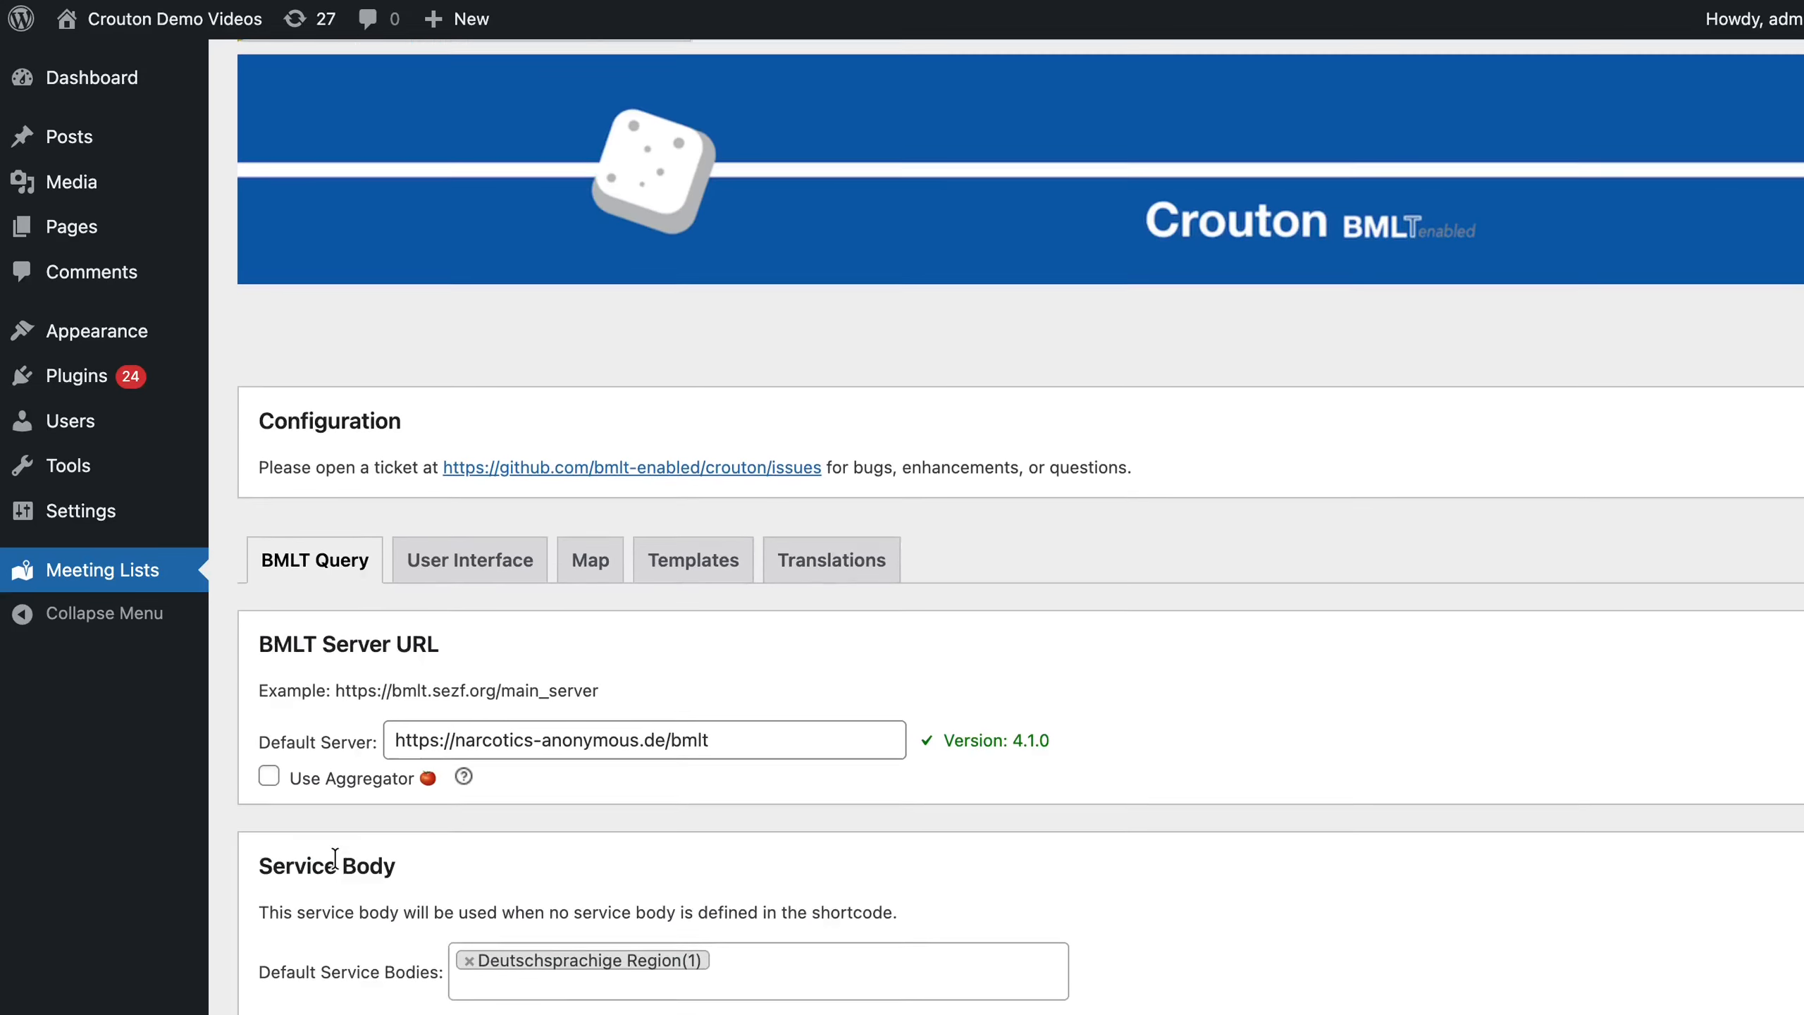
{"action": "scroll", "coordinate": [334, 855], "scroll_direction": "down", "scroll_amount": 3}
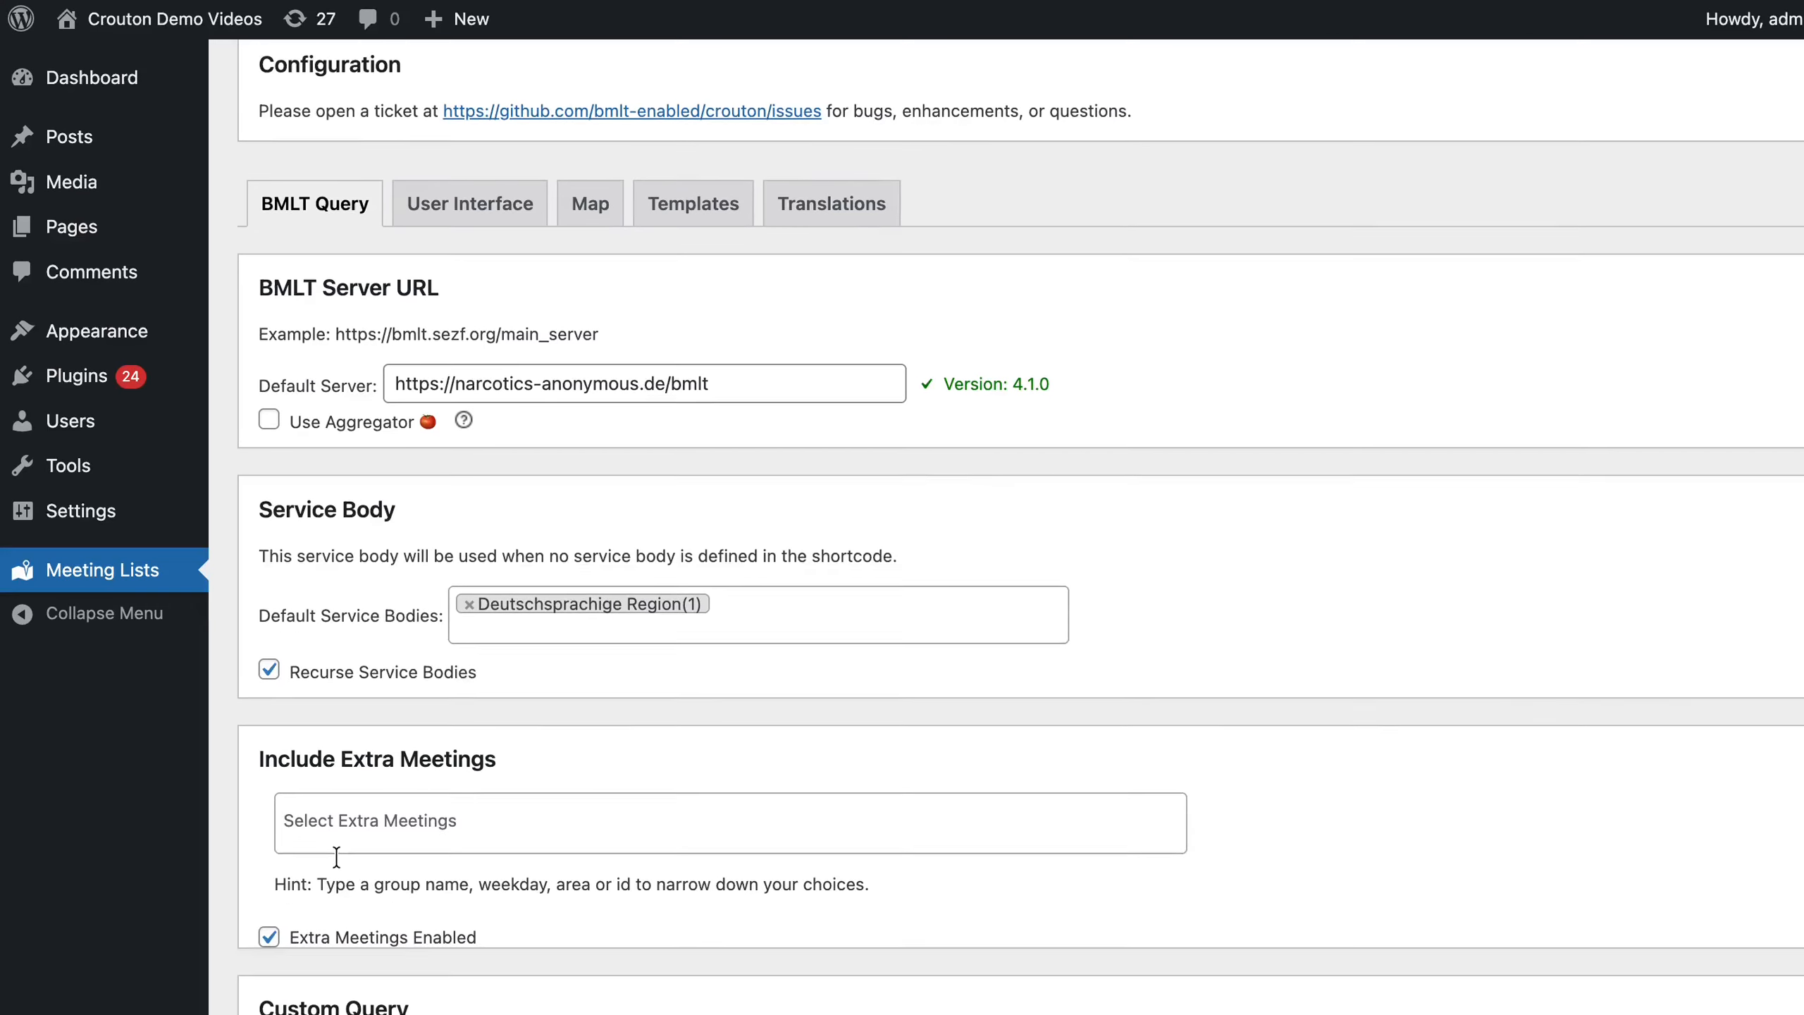
{"action": "left_click", "coordinate": [366, 698]}
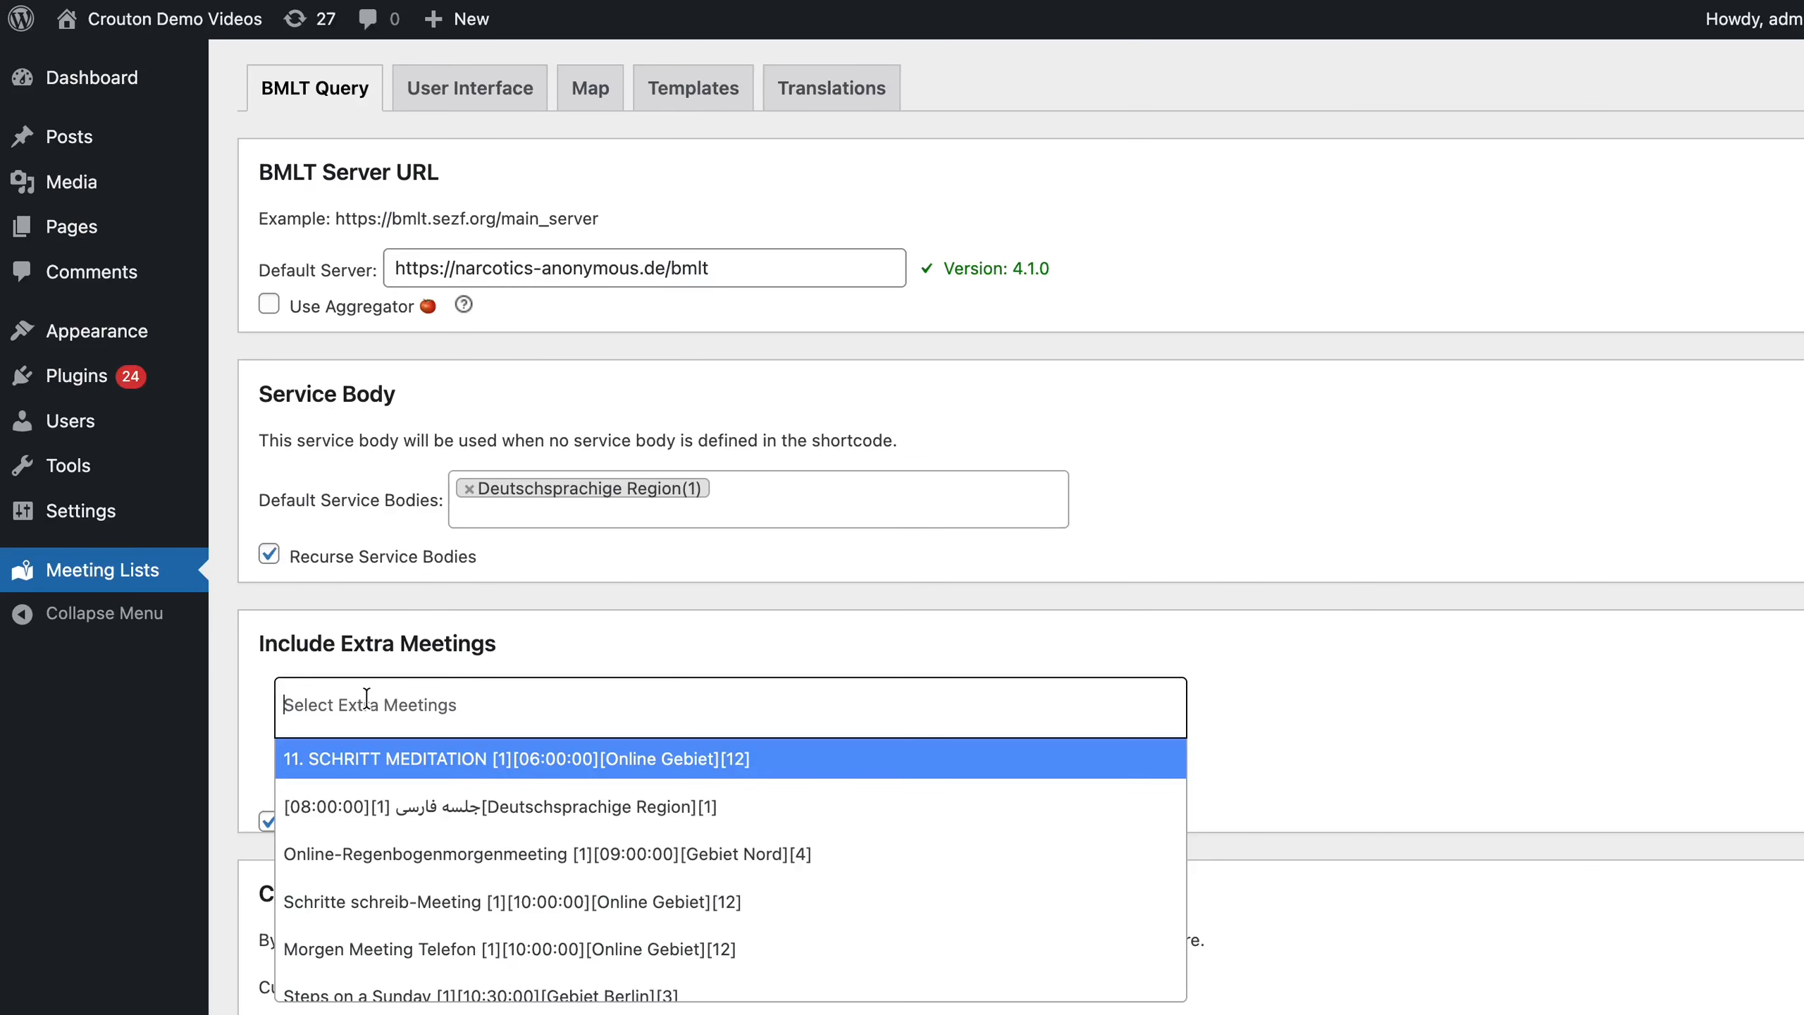
{"action": "scroll", "coordinate": [428, 849], "scroll_direction": "down", "scroll_amount": 1}
{"action": "scroll", "coordinate": [428, 849], "scroll_direction": "down", "scroll_amount": 5}
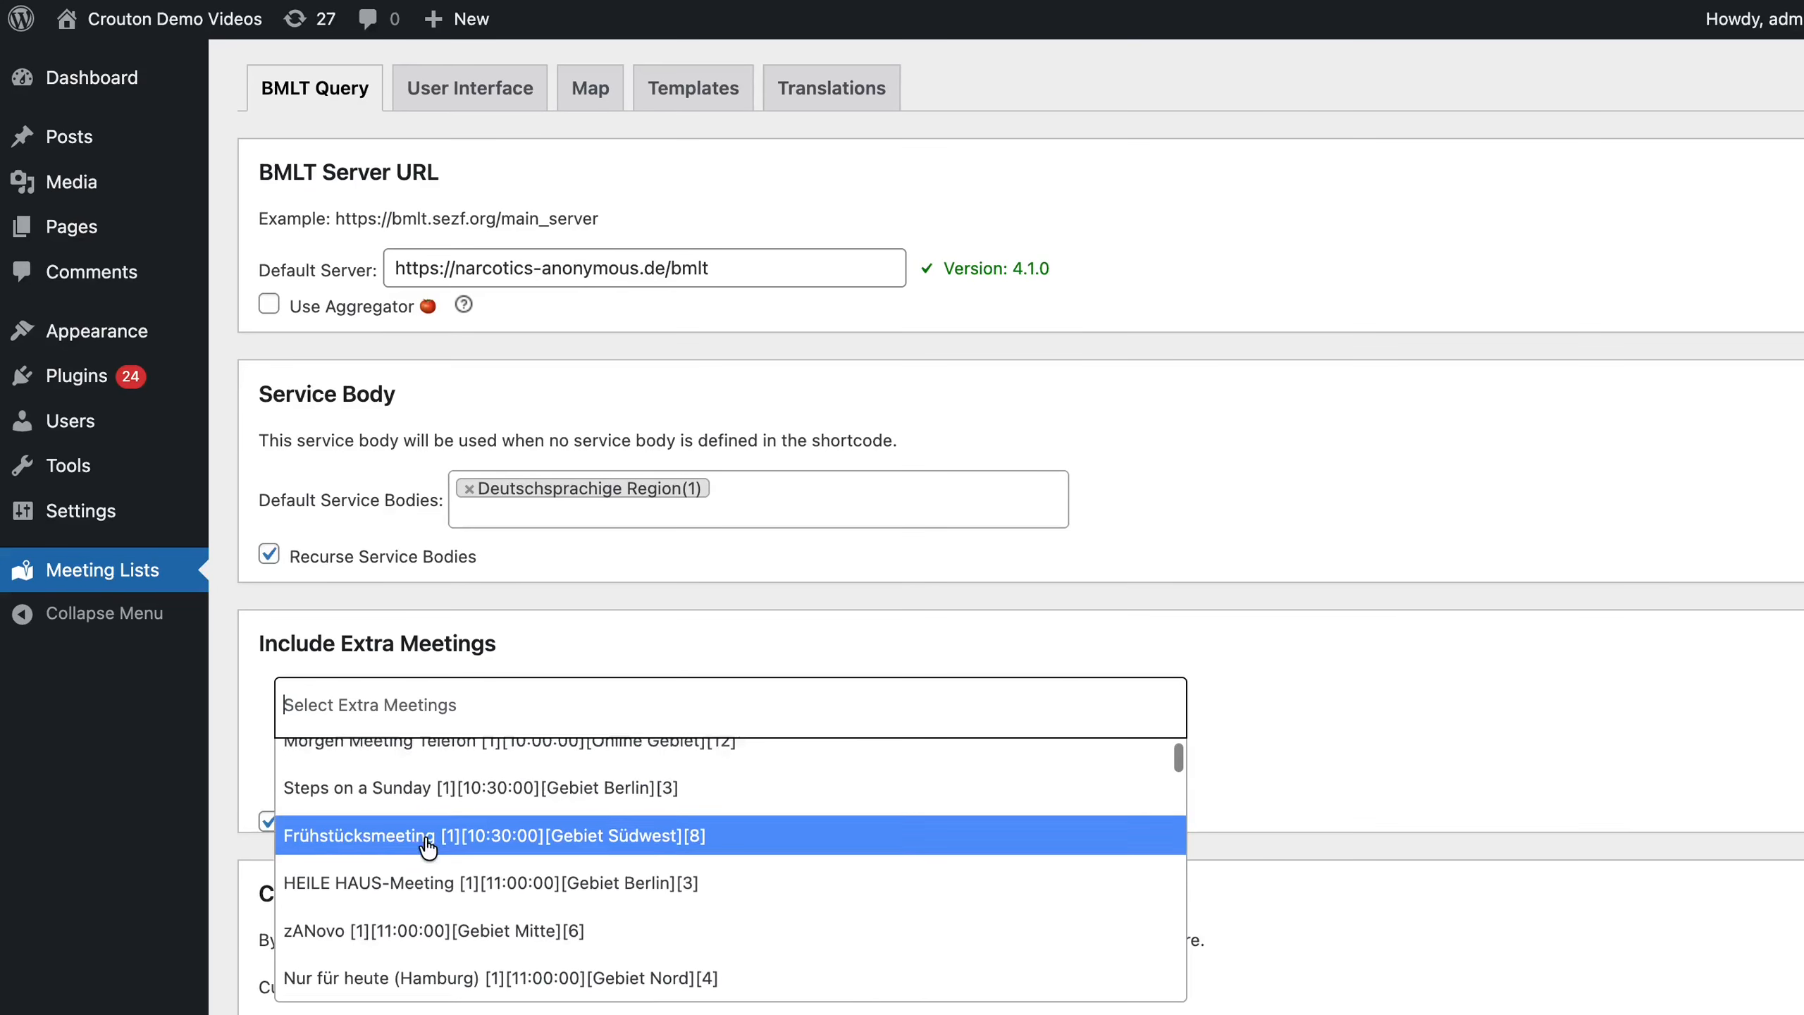
{"action": "left_click", "coordinate": [379, 778]}
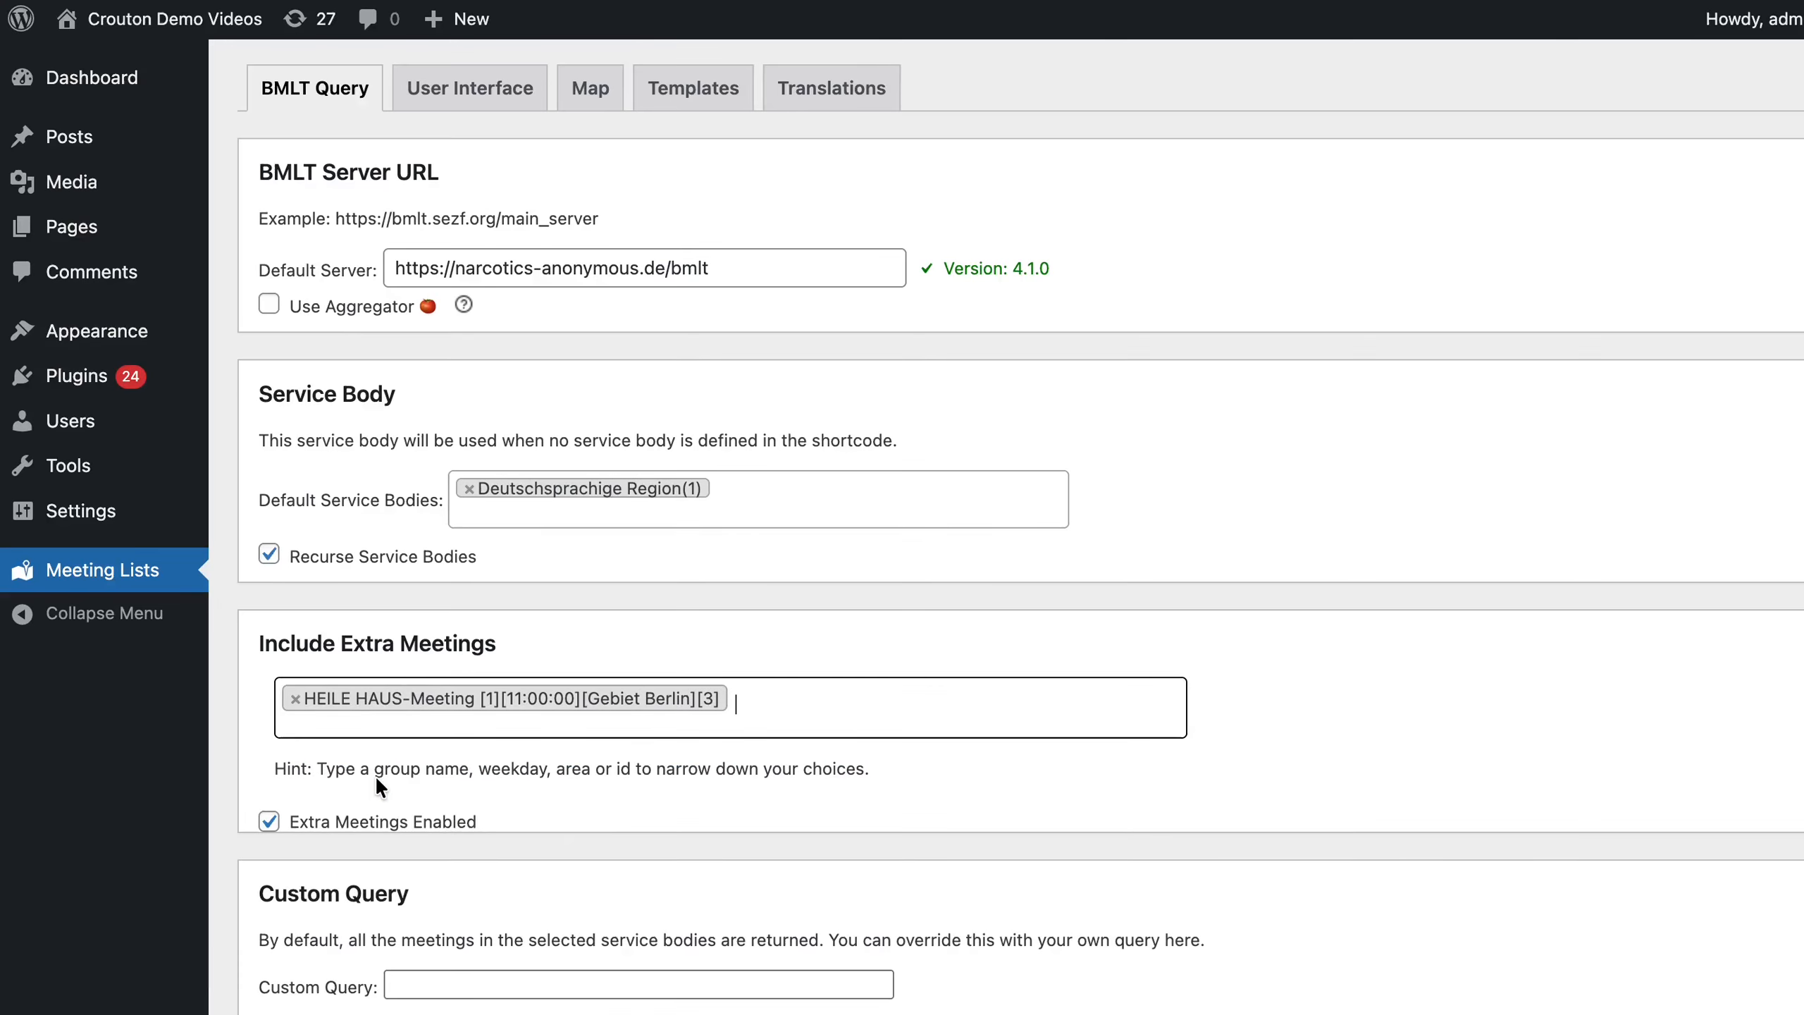
{"action": "left_click", "coordinate": [788, 703]}
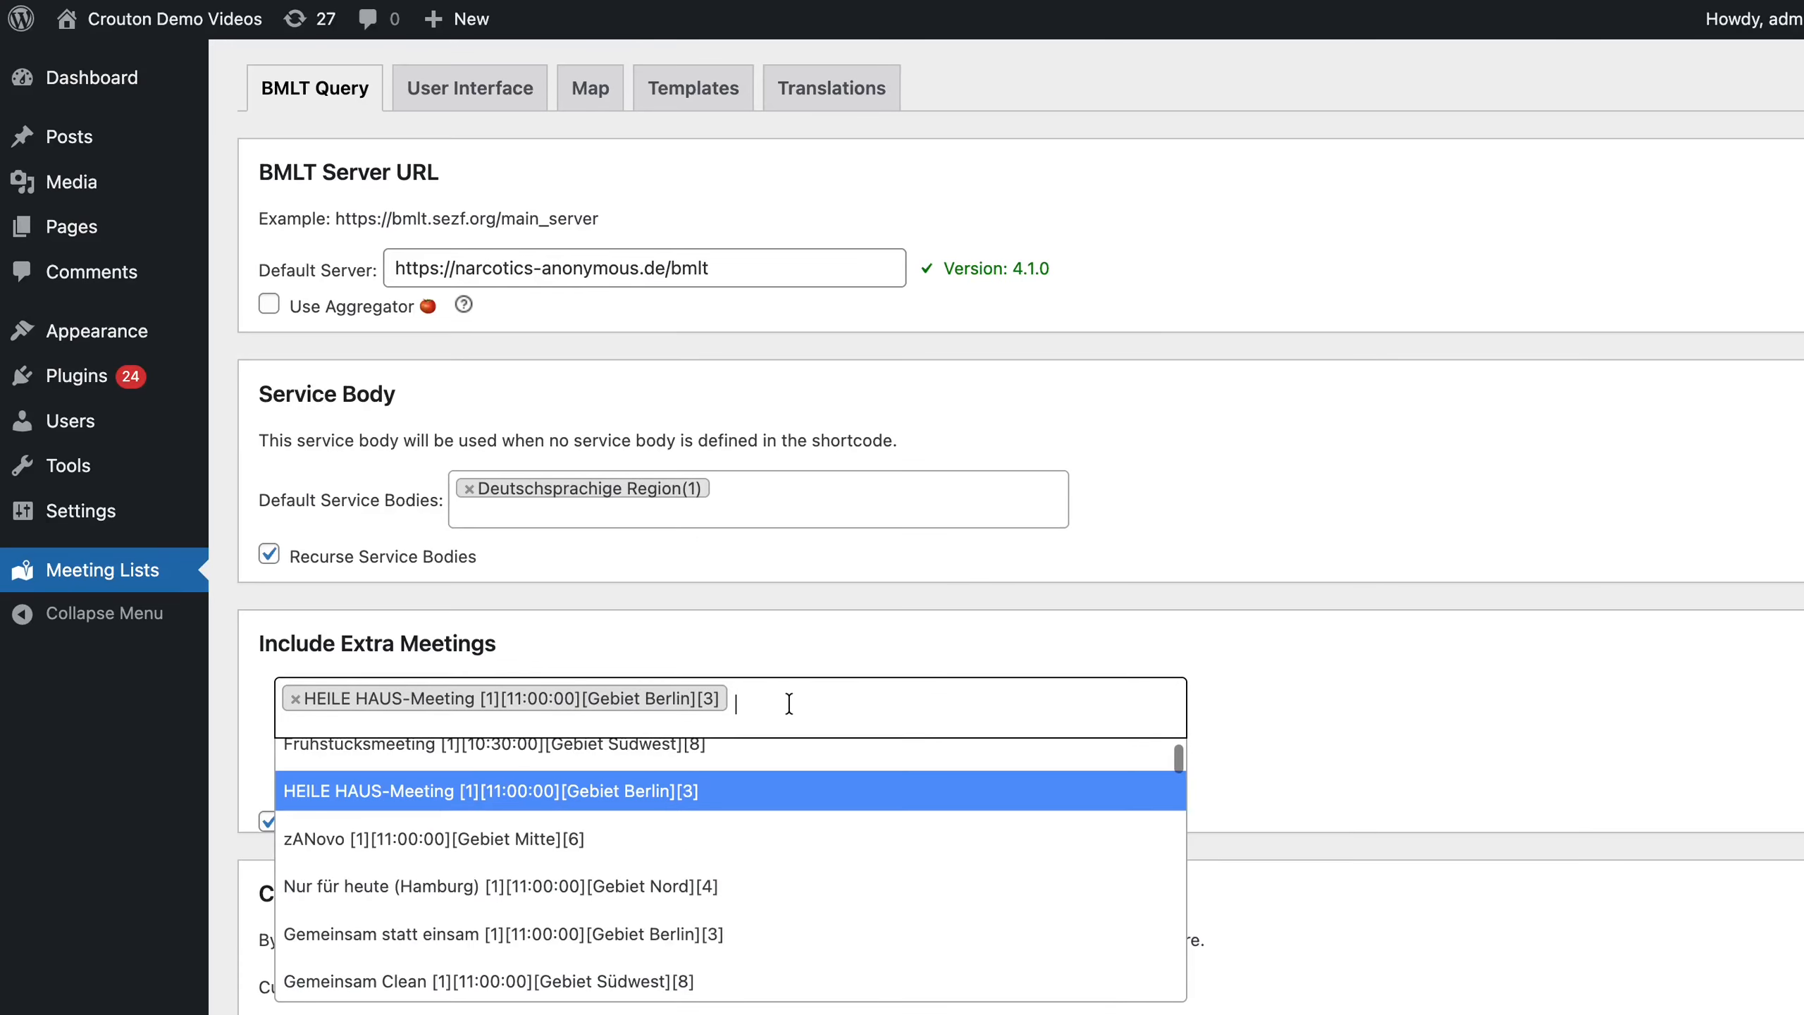
{"action": "left_click", "coordinate": [763, 885]}
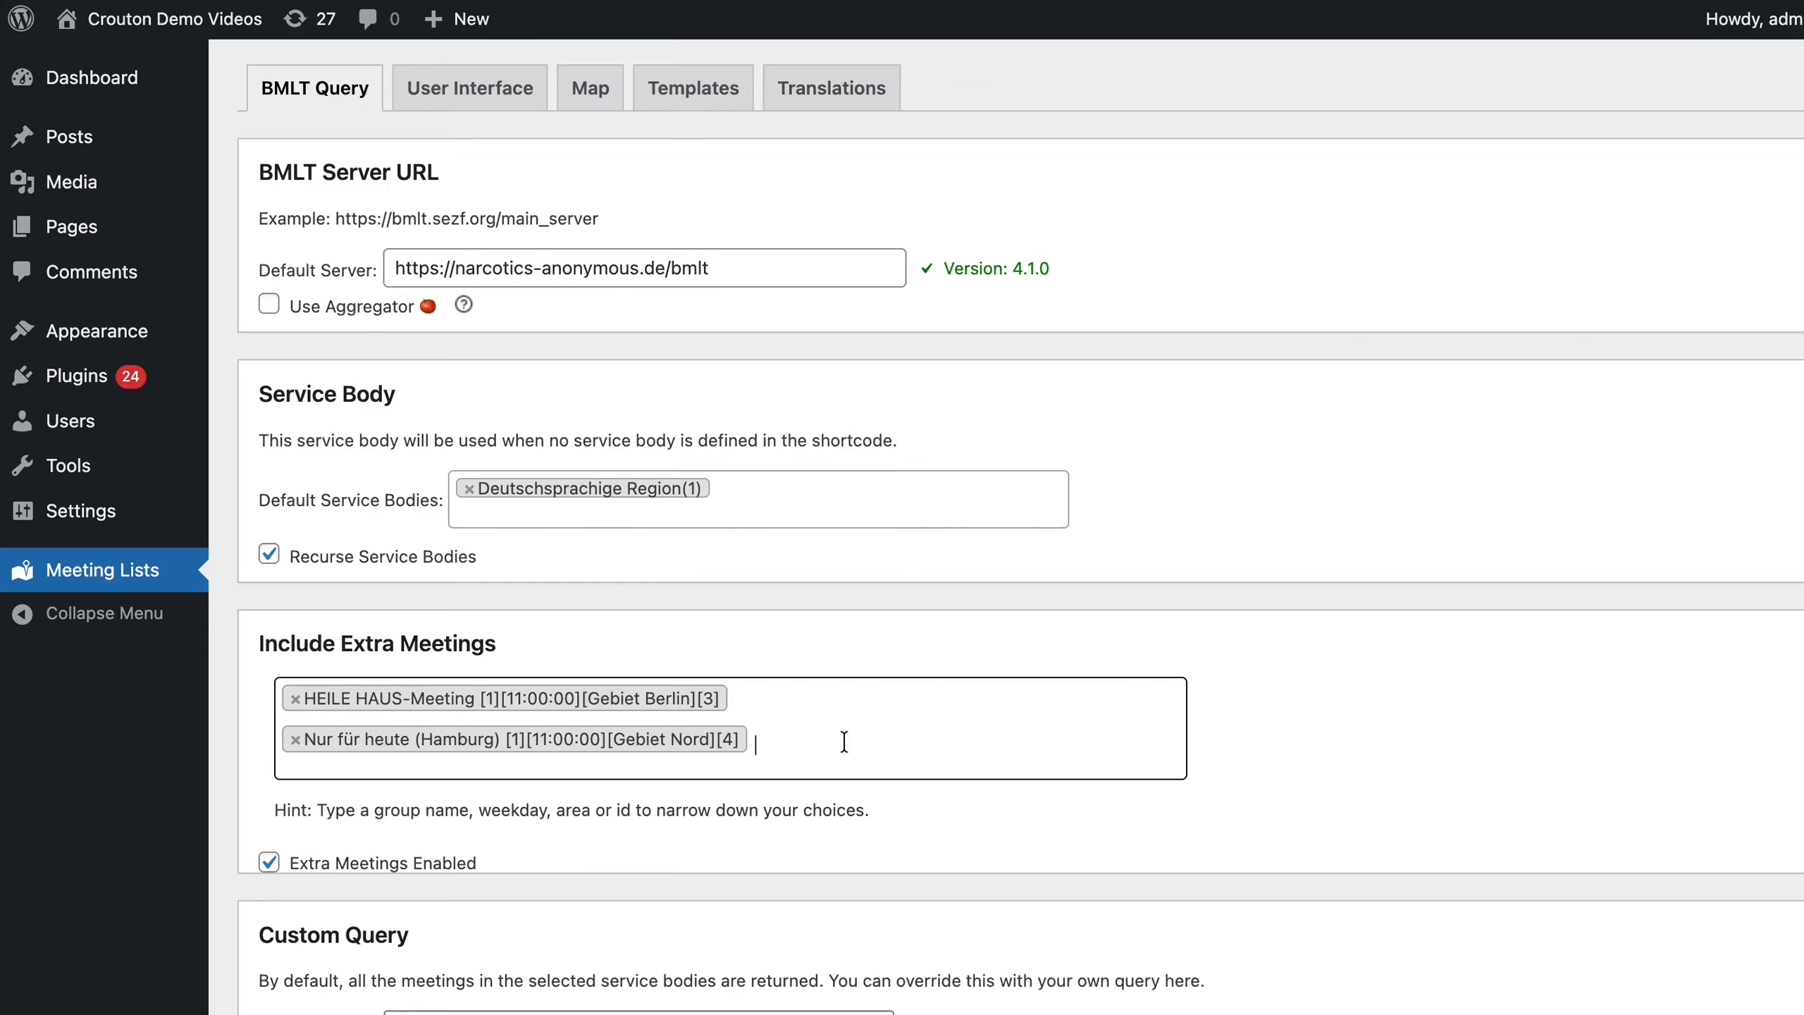
Filter the extra meetings by "no ma" and add No Matter What (Gebiet Berlin).
{"action": "left_click", "coordinate": [763, 743]}
{"action": "type", "text": "no"}
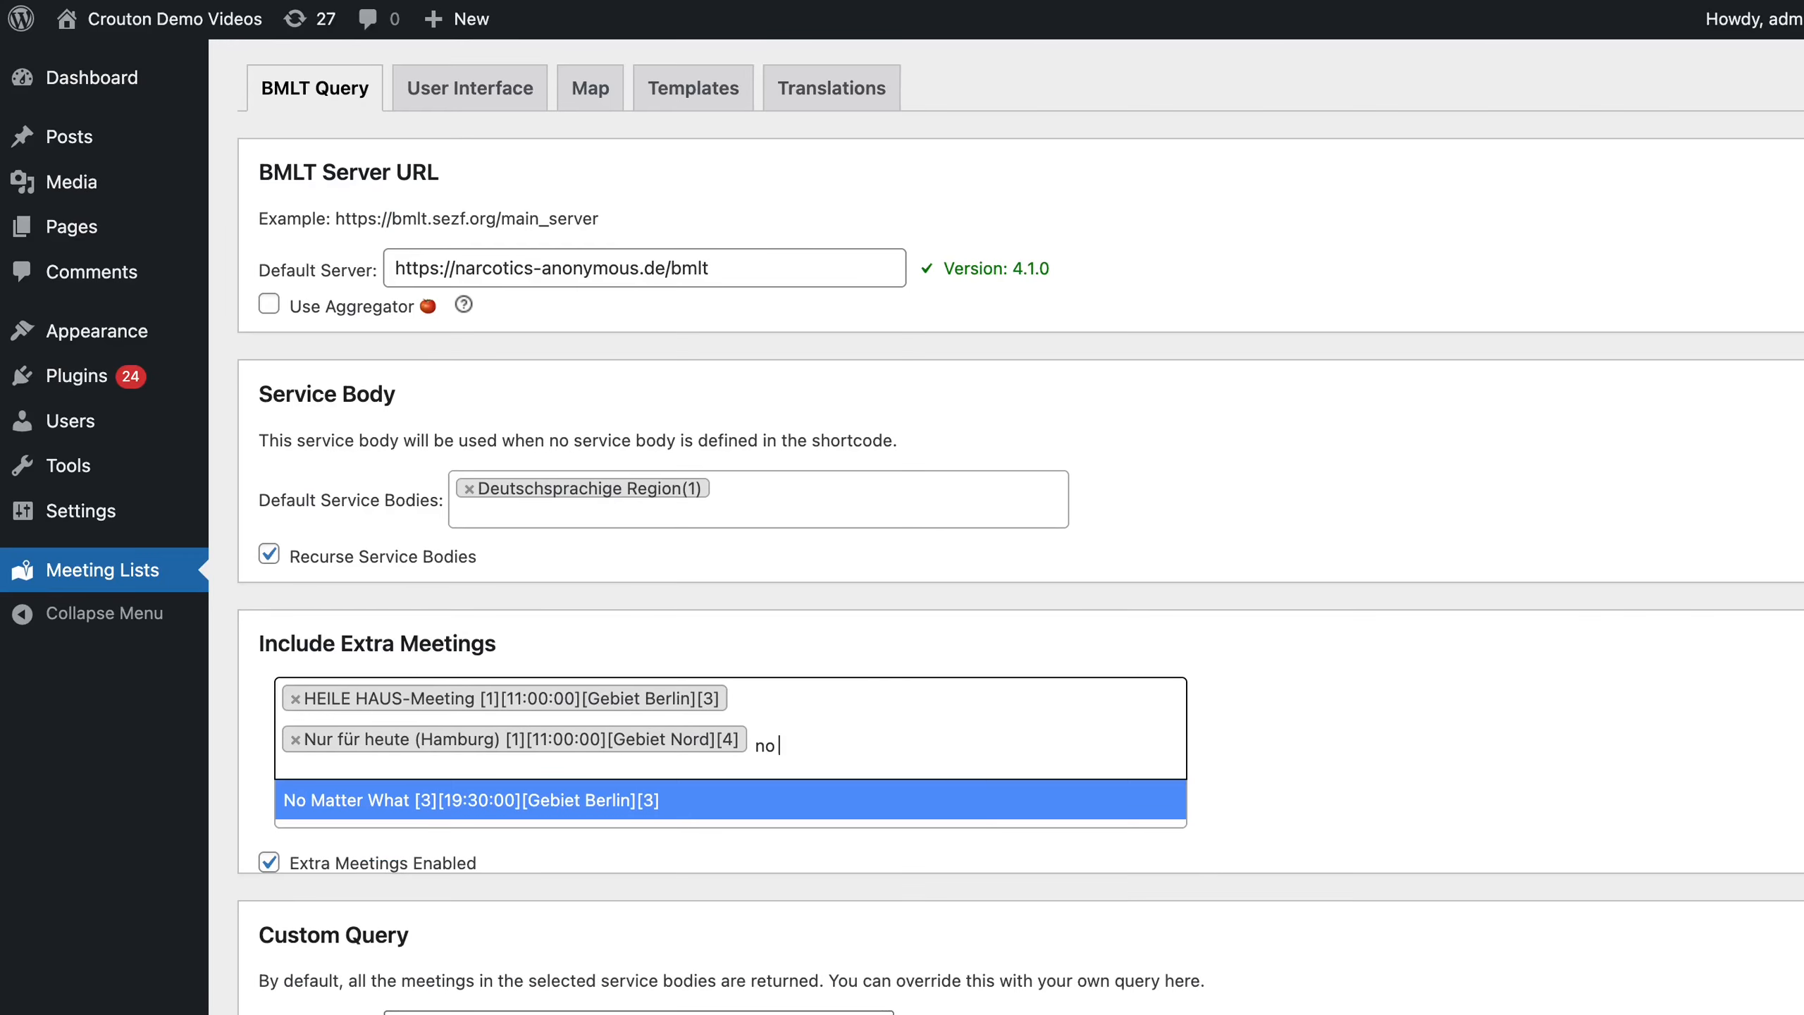
{"action": "type", "text": " ma"}
{"action": "left_click", "coordinate": [703, 800]}
Examine the Custom Query field and its suggested query strings without entering one.
{"action": "scroll", "coordinate": [702, 802], "scroll_direction": "down", "scroll_amount": 5}
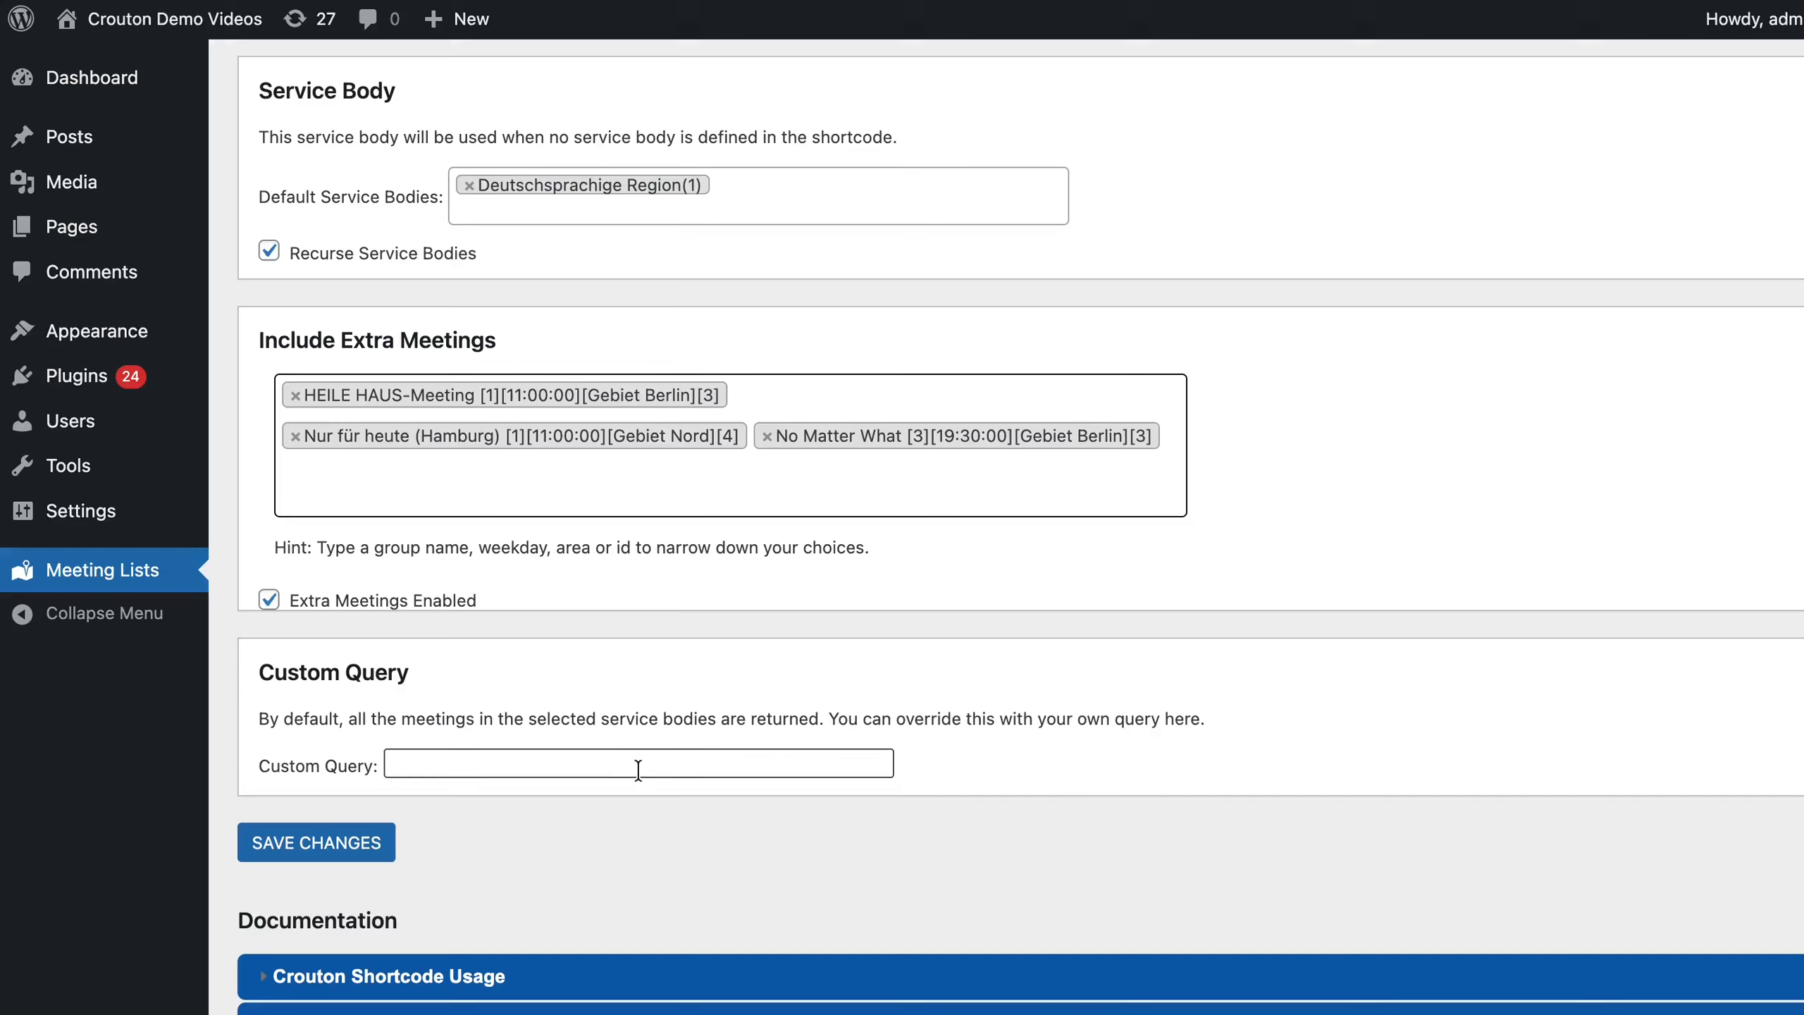
{"action": "left_click", "coordinate": [625, 766]}
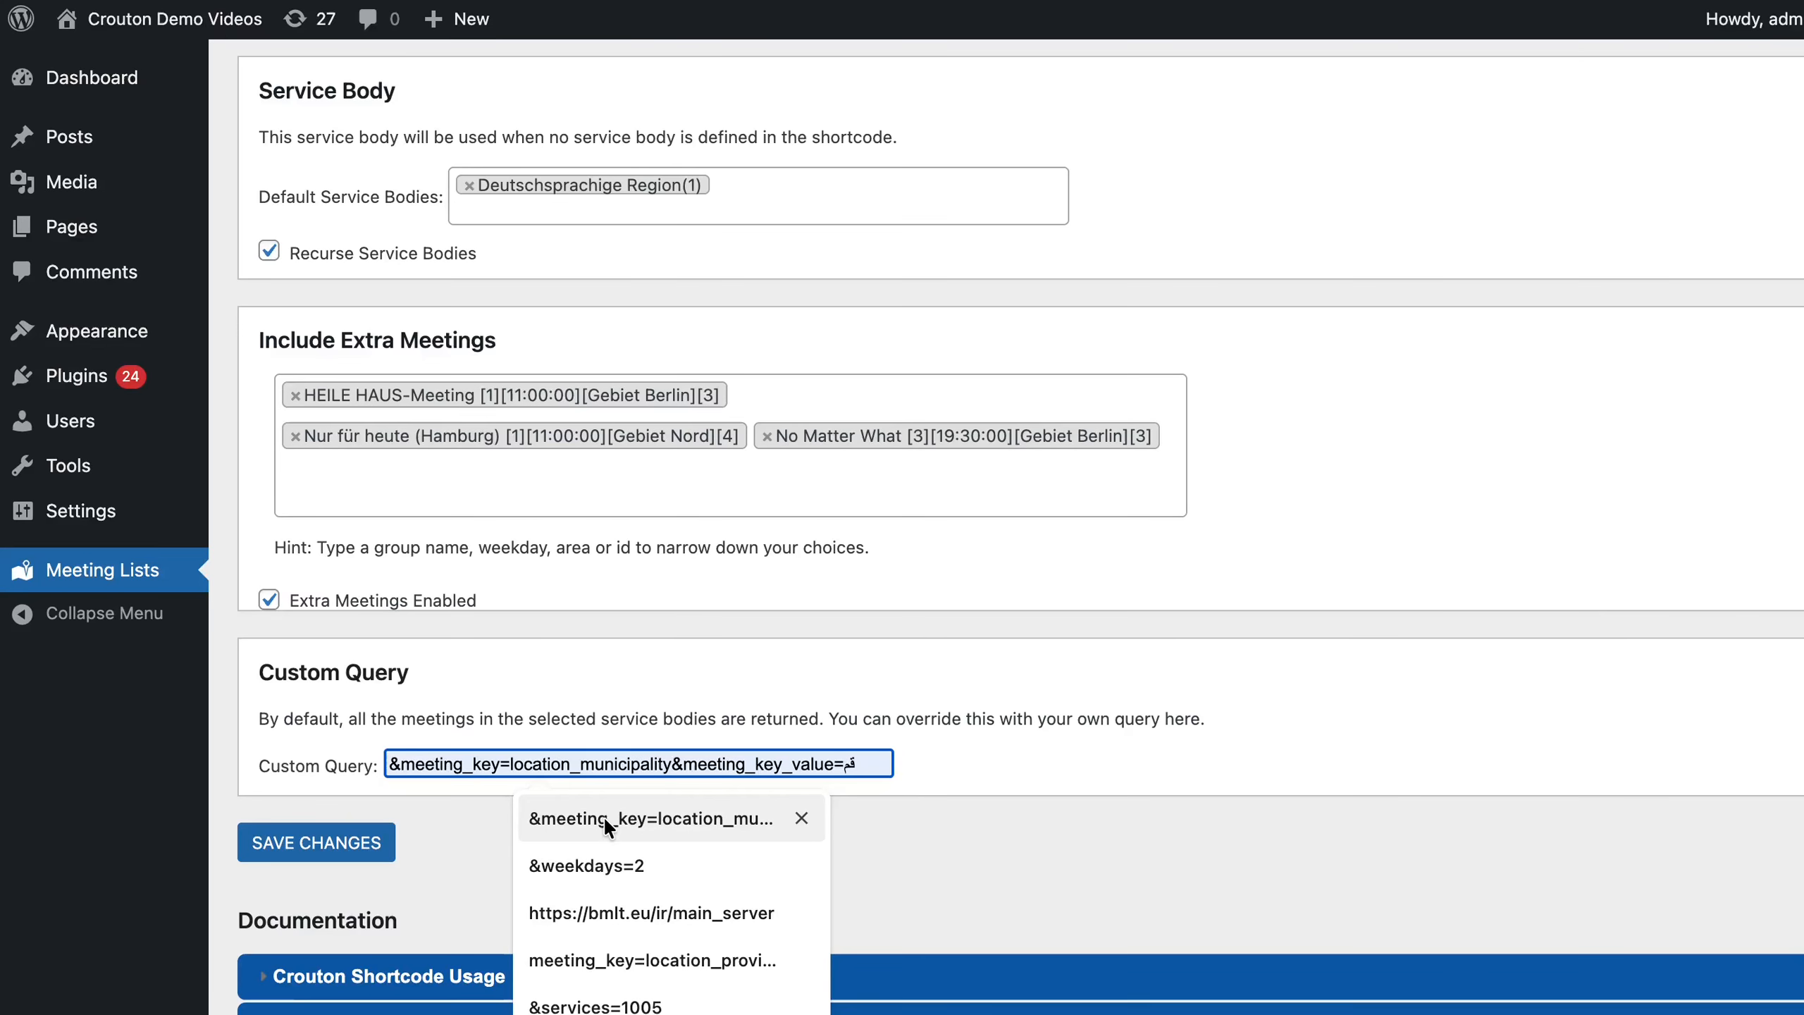
{"action": "scroll", "coordinate": [561, 740], "scroll_direction": "up", "scroll_amount": 6}
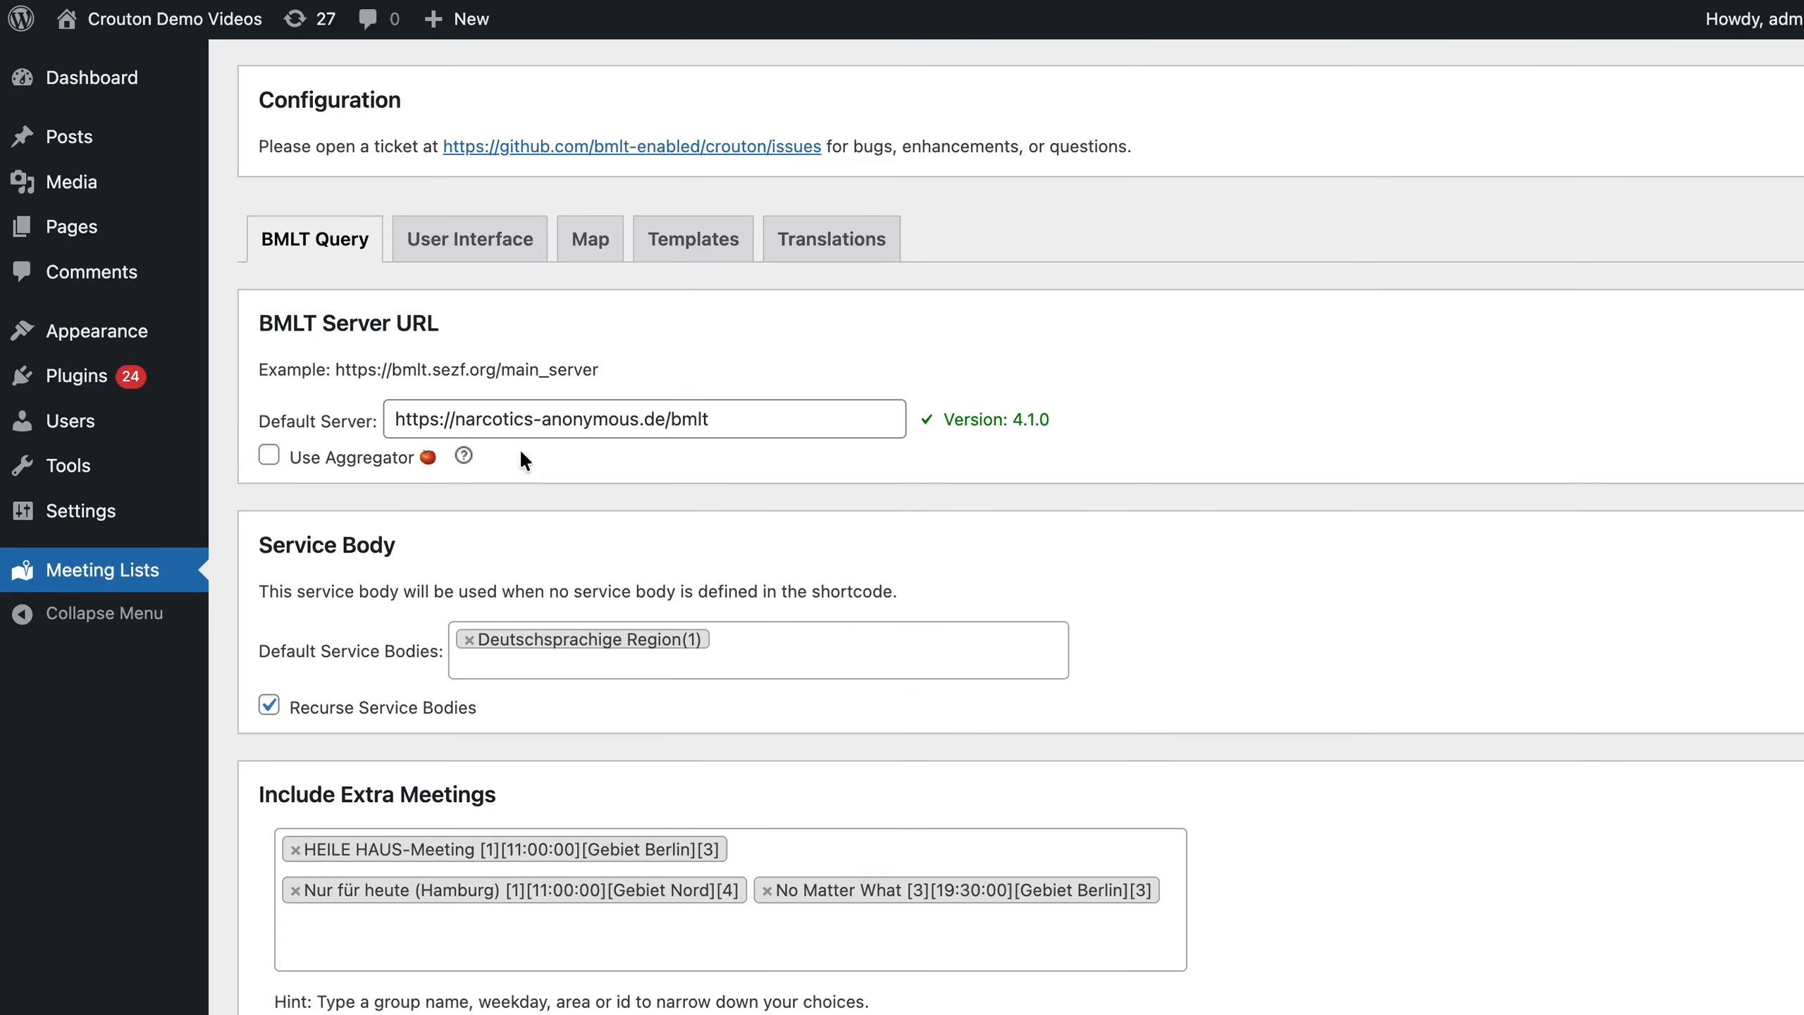
Look through the available themes in the User Interface settings and set the theme to asheboro.
{"action": "left_click", "coordinate": [503, 240]}
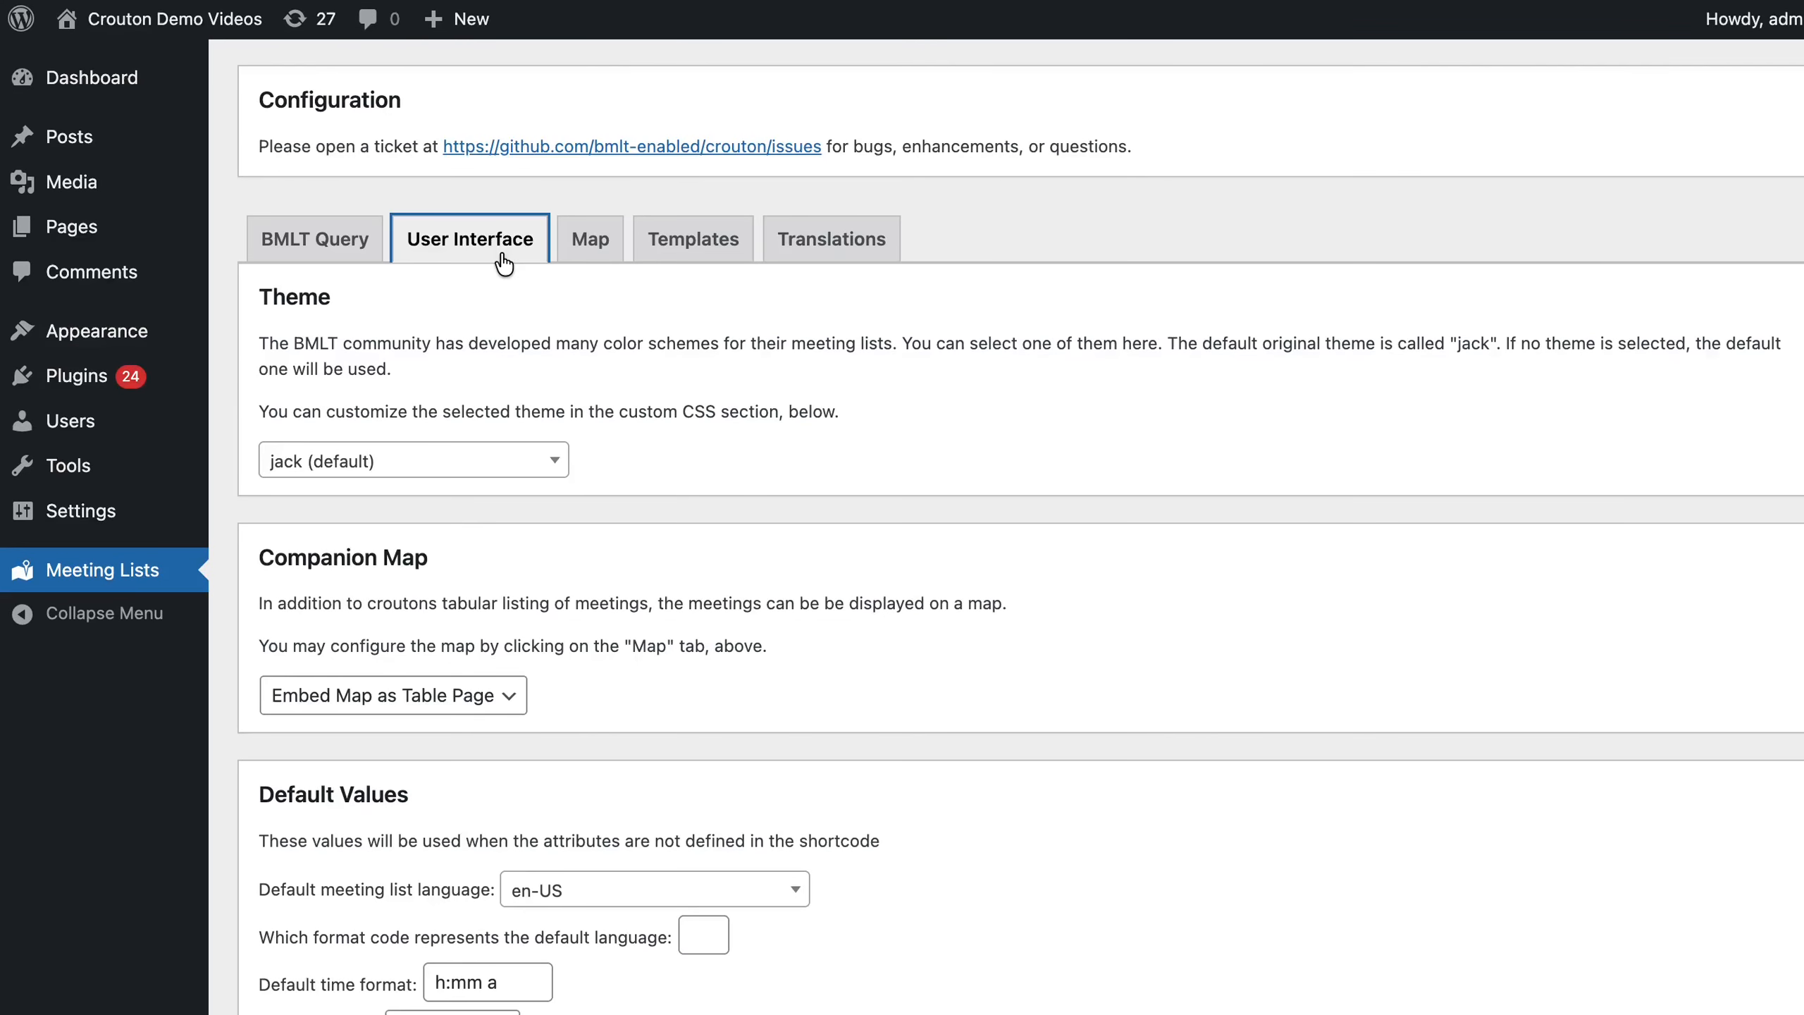
{"action": "left_click", "coordinate": [372, 466]}
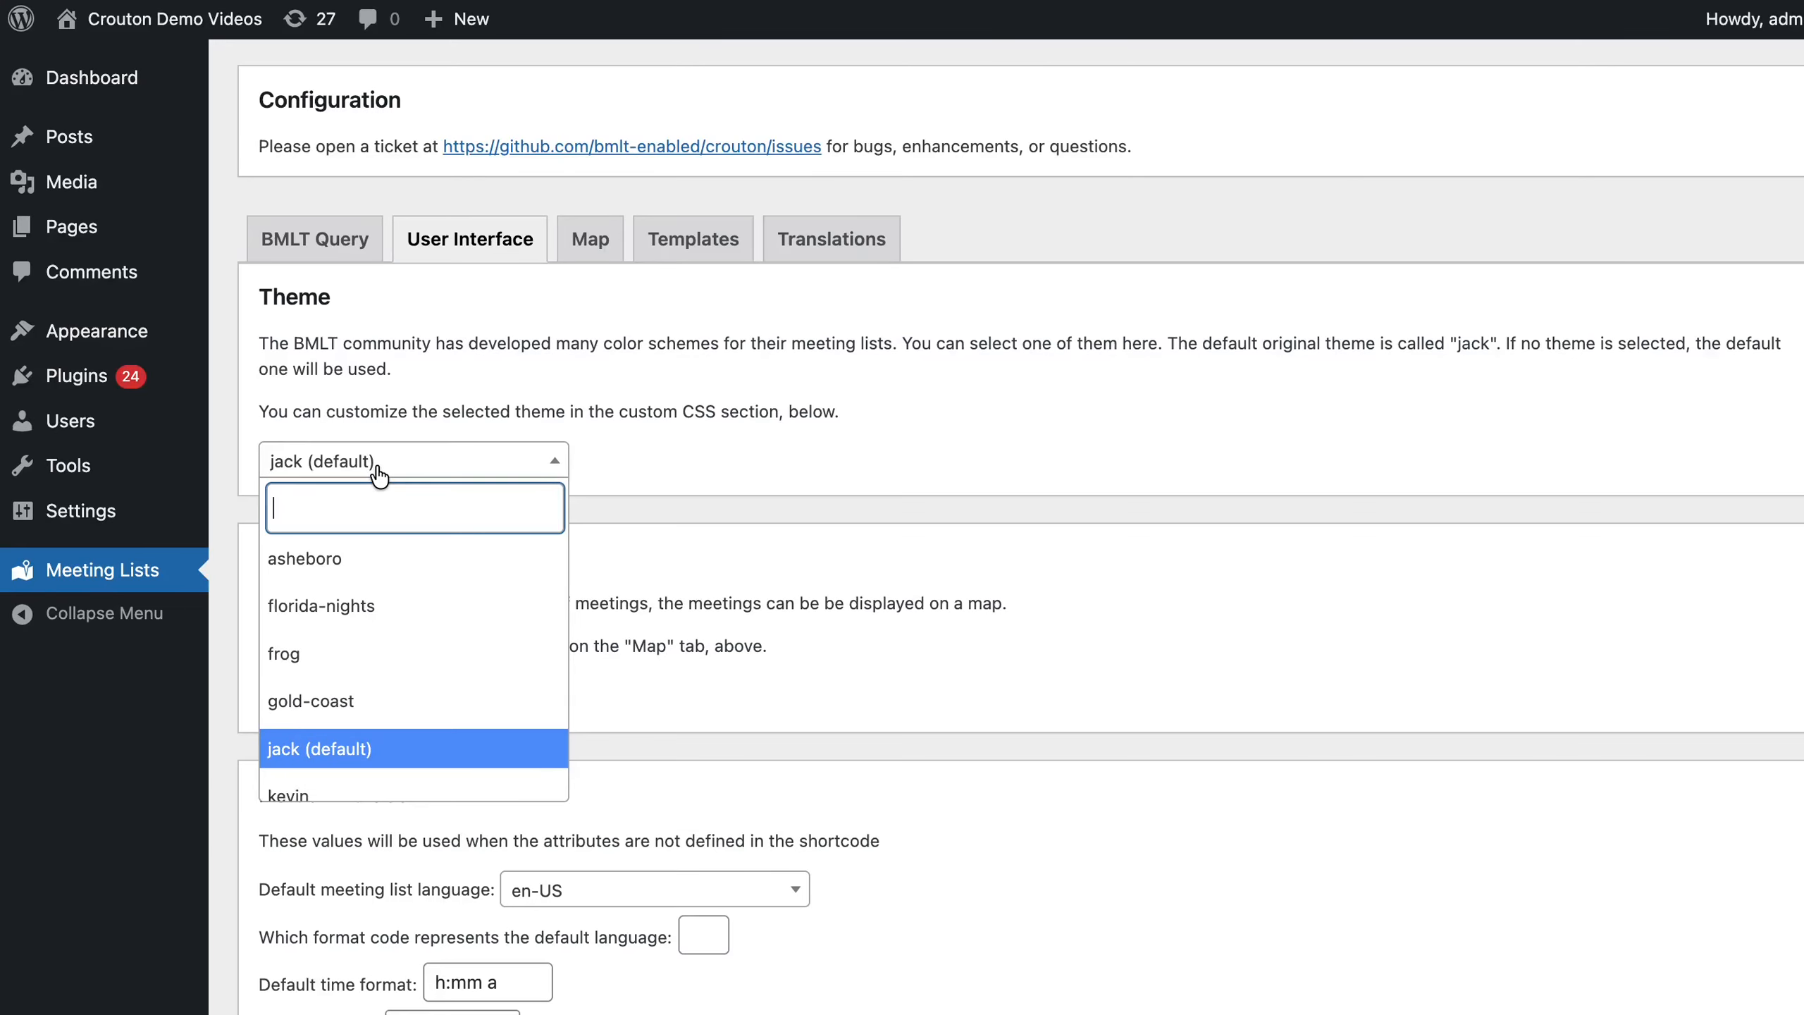
{"action": "scroll", "coordinate": [435, 518], "scroll_direction": "down", "scroll_amount": 2}
{"action": "scroll", "coordinate": [438, 520], "scroll_direction": "down", "scroll_amount": 2}
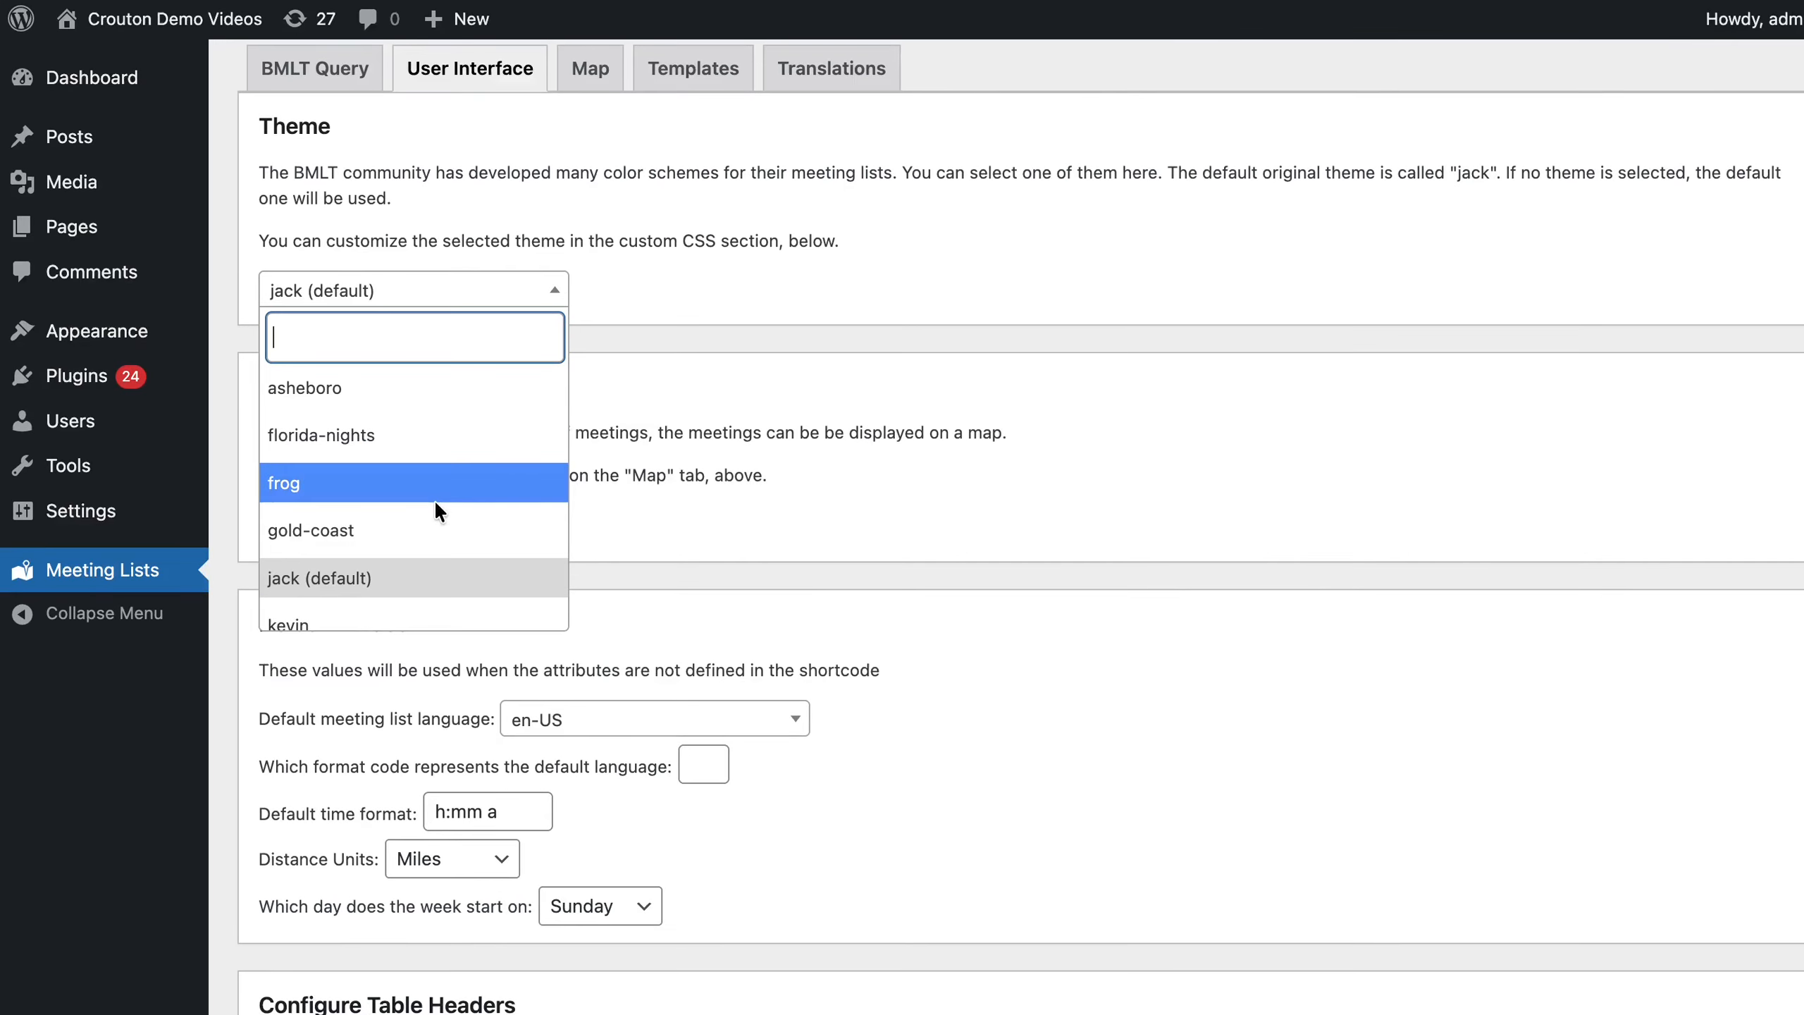
{"action": "scroll", "coordinate": [426, 562], "scroll_direction": "down", "scroll_amount": 3}
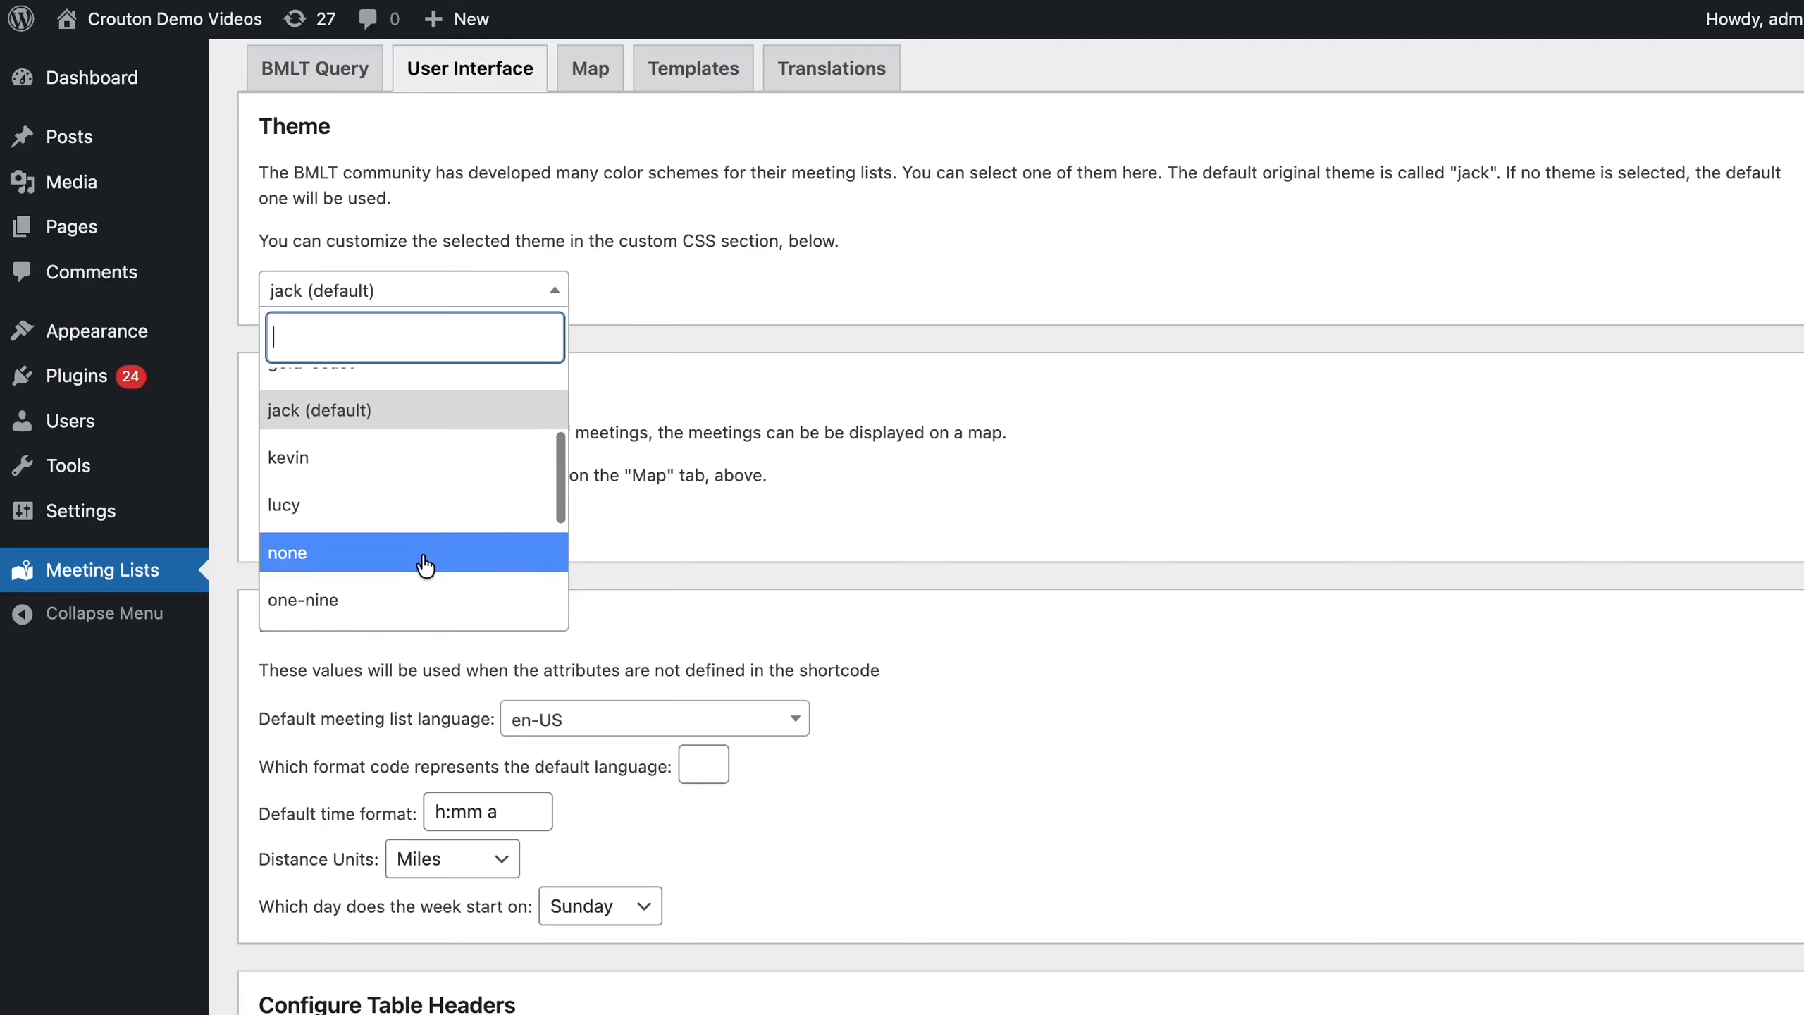
{"action": "scroll", "coordinate": [425, 565], "scroll_direction": "down", "scroll_amount": 2}
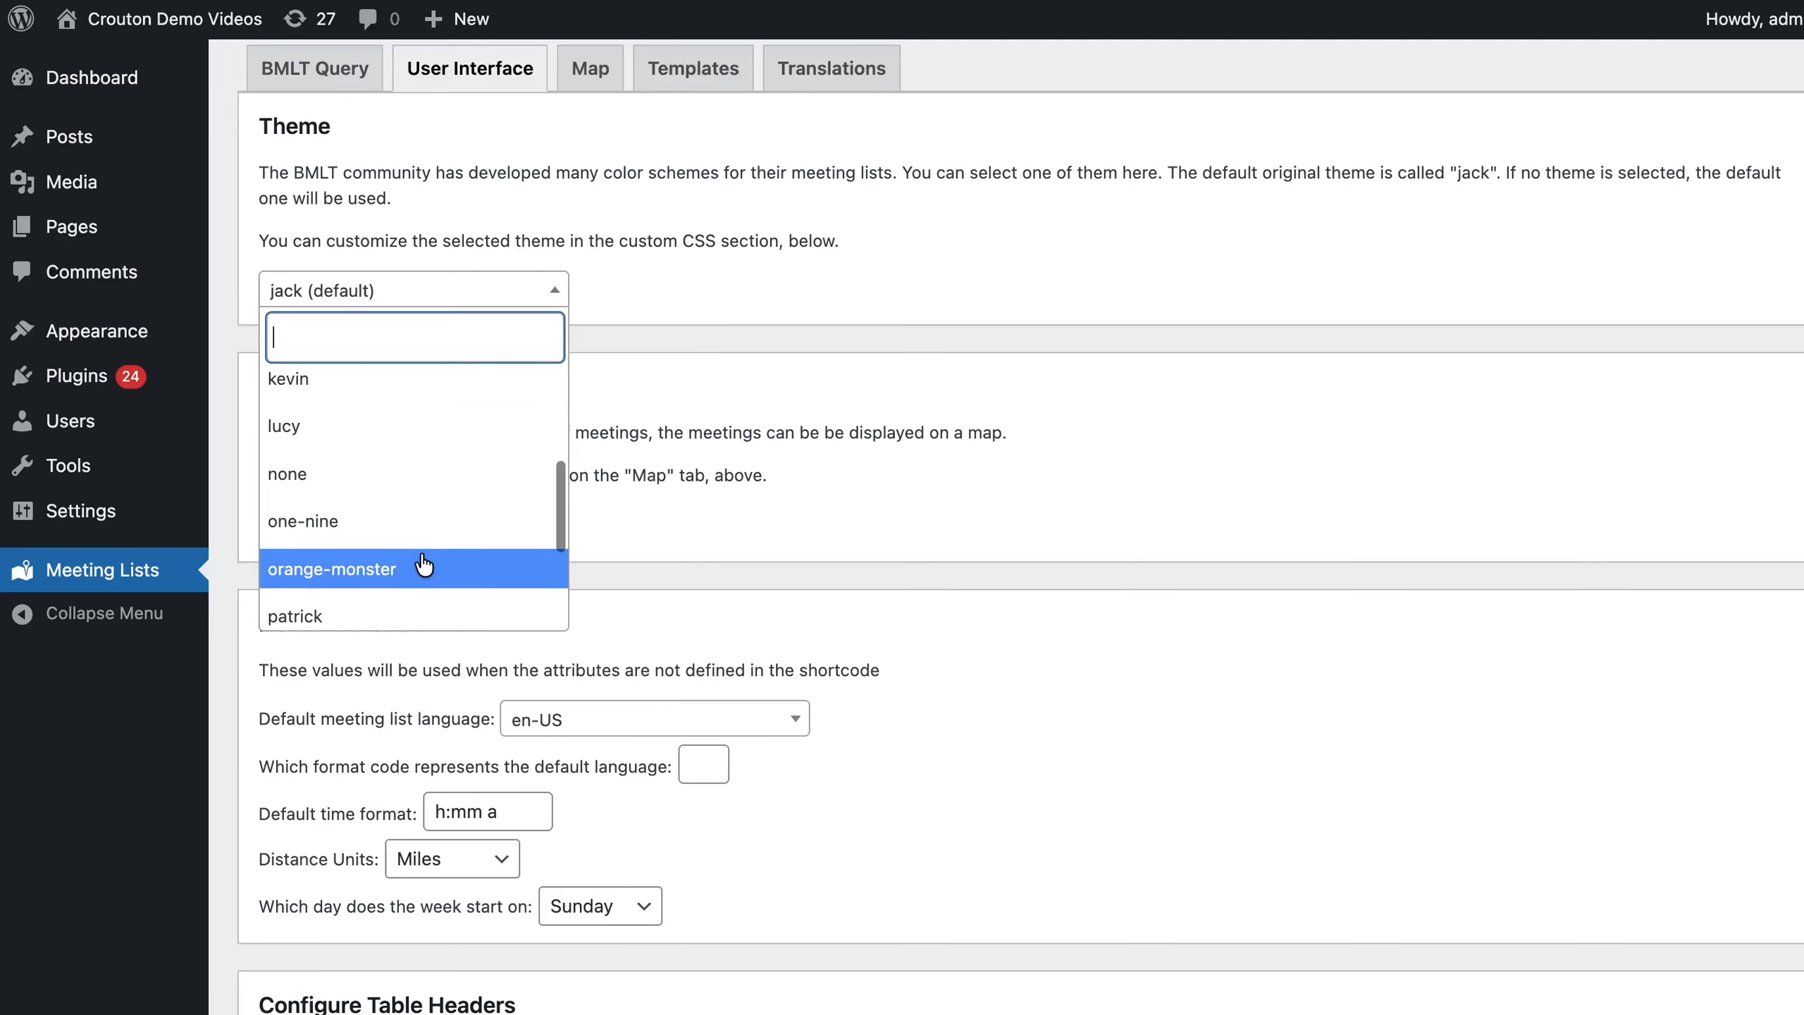
{"action": "scroll", "coordinate": [420, 562], "scroll_direction": "up", "scroll_amount": 3}
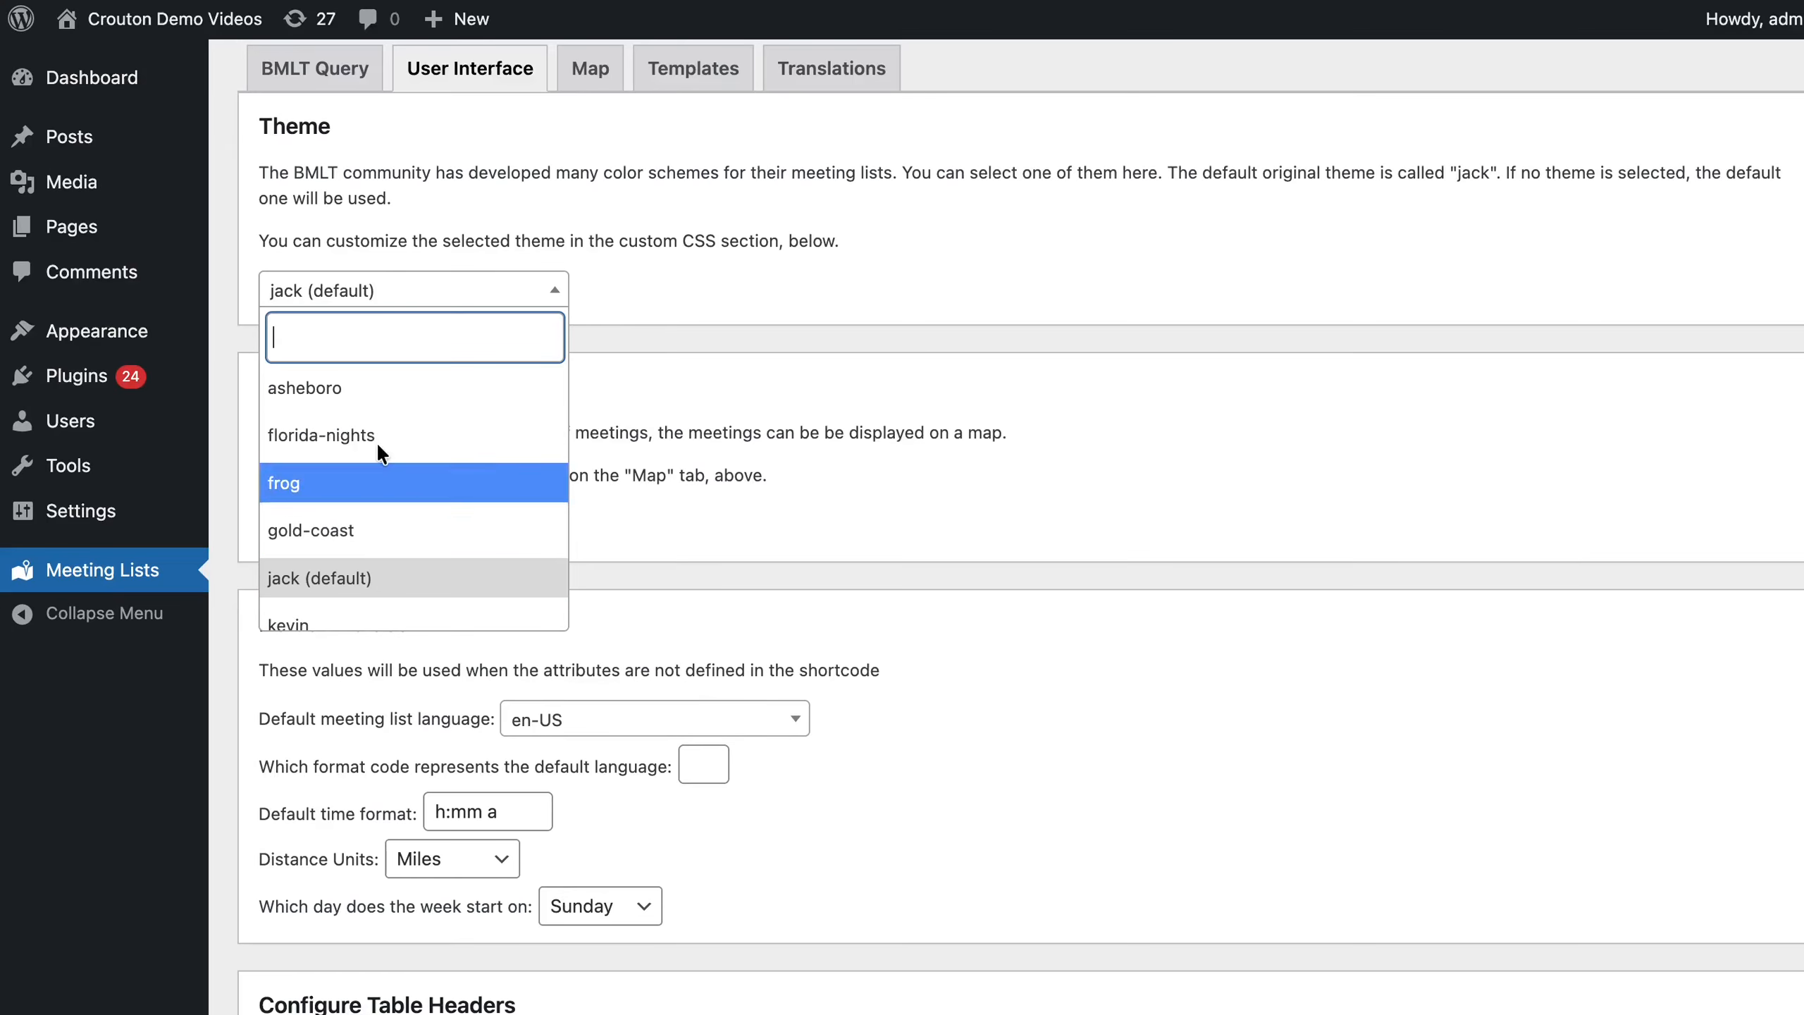
{"action": "left_click", "coordinate": [351, 393]}
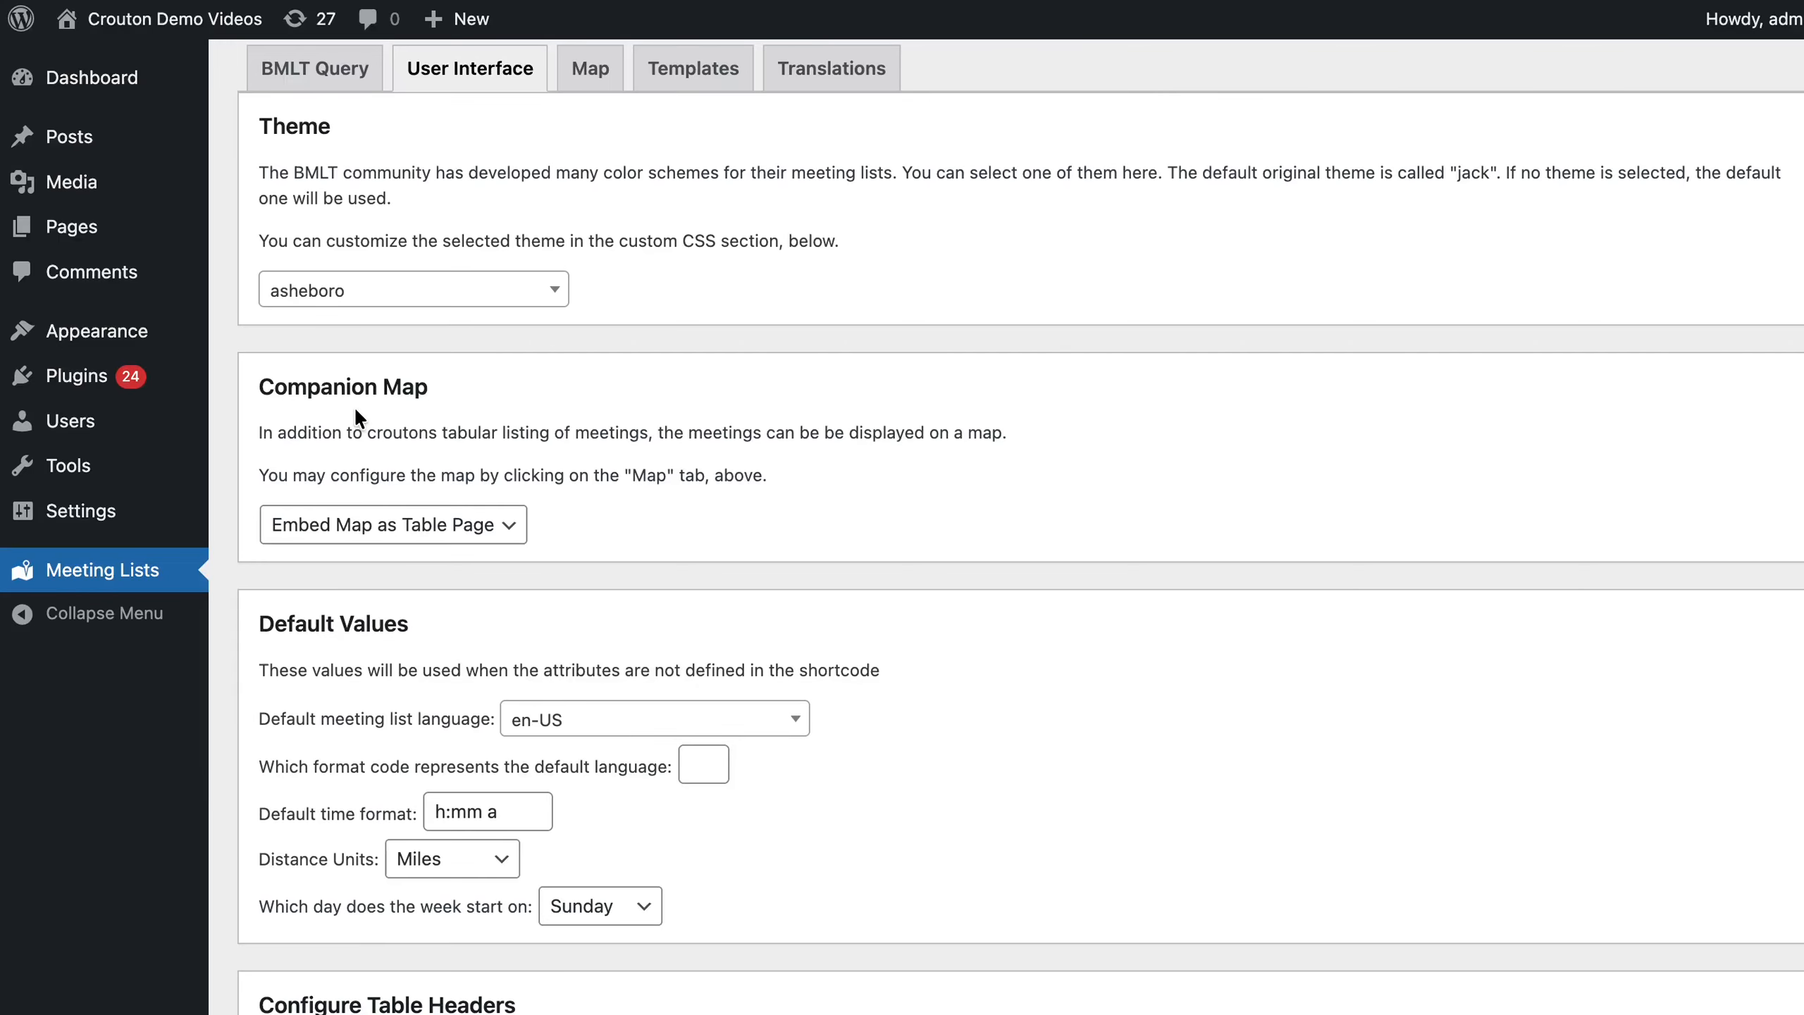
Review the table header and Custom CSS settings and the Companion Map display choices, keeping the current selection.
{"action": "scroll", "coordinate": [420, 454], "scroll_direction": "down", "scroll_amount": 7}
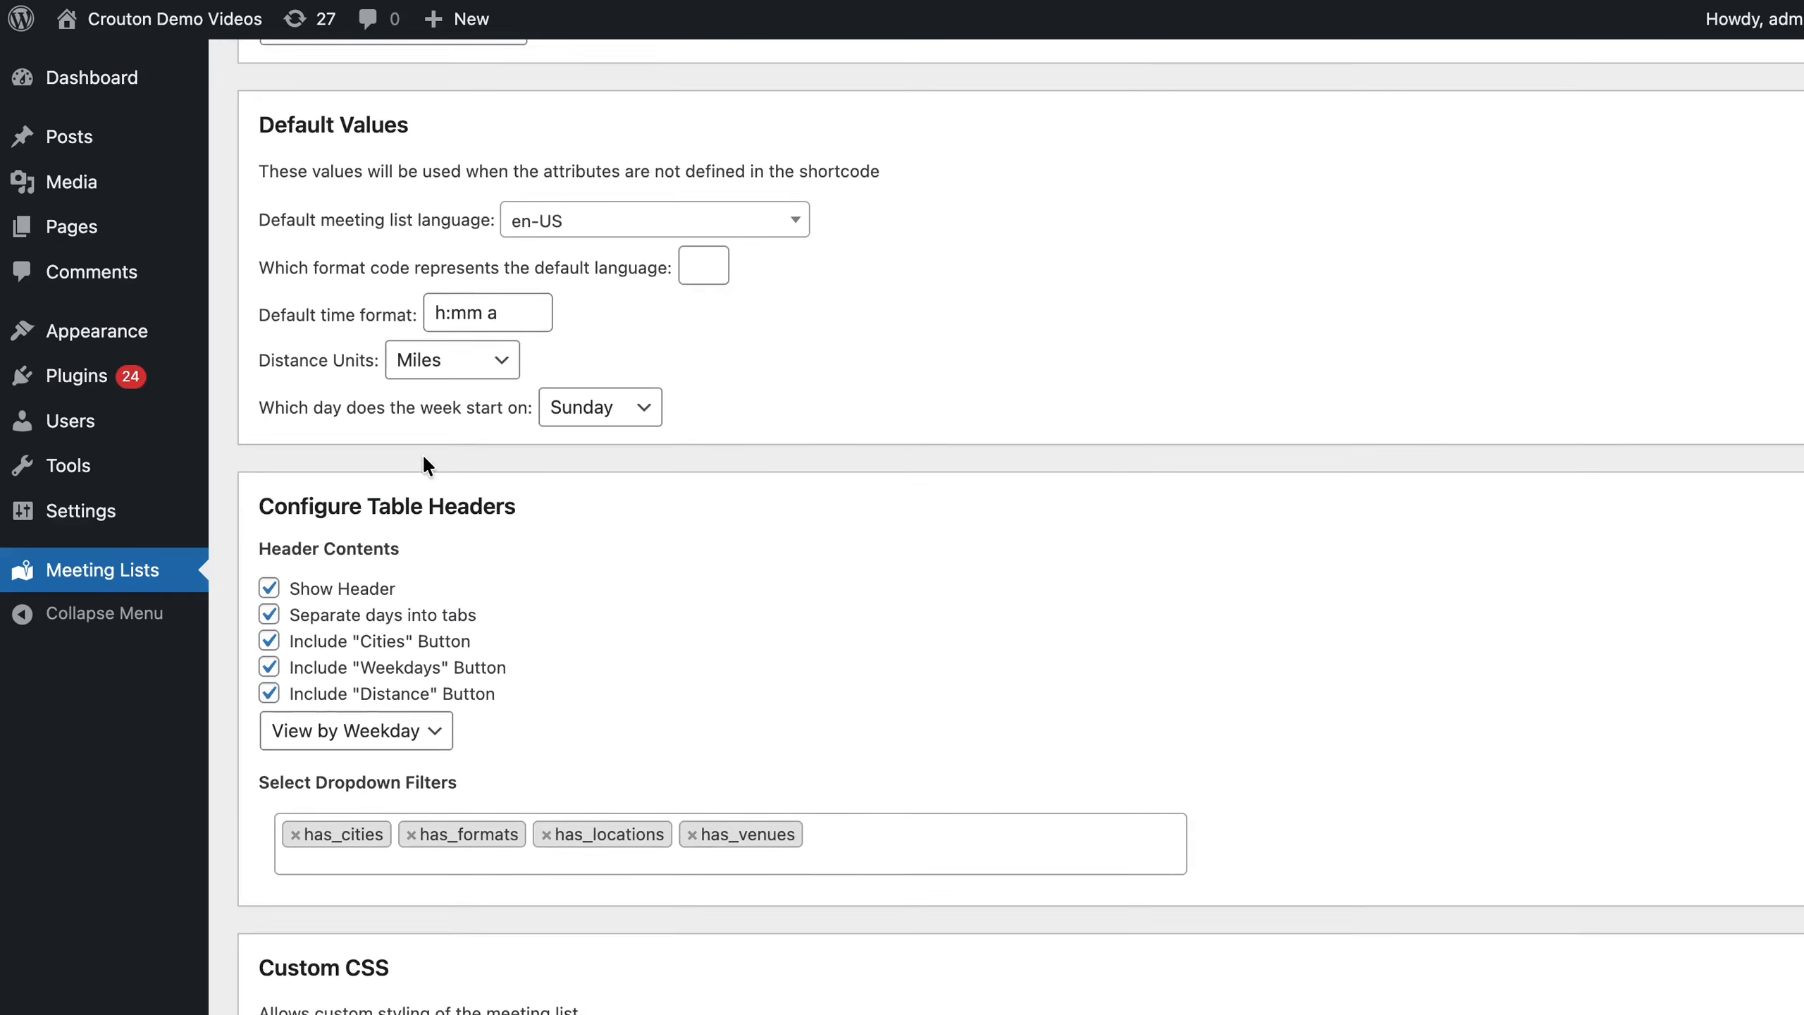
{"action": "scroll", "coordinate": [424, 458], "scroll_direction": "down", "scroll_amount": 4}
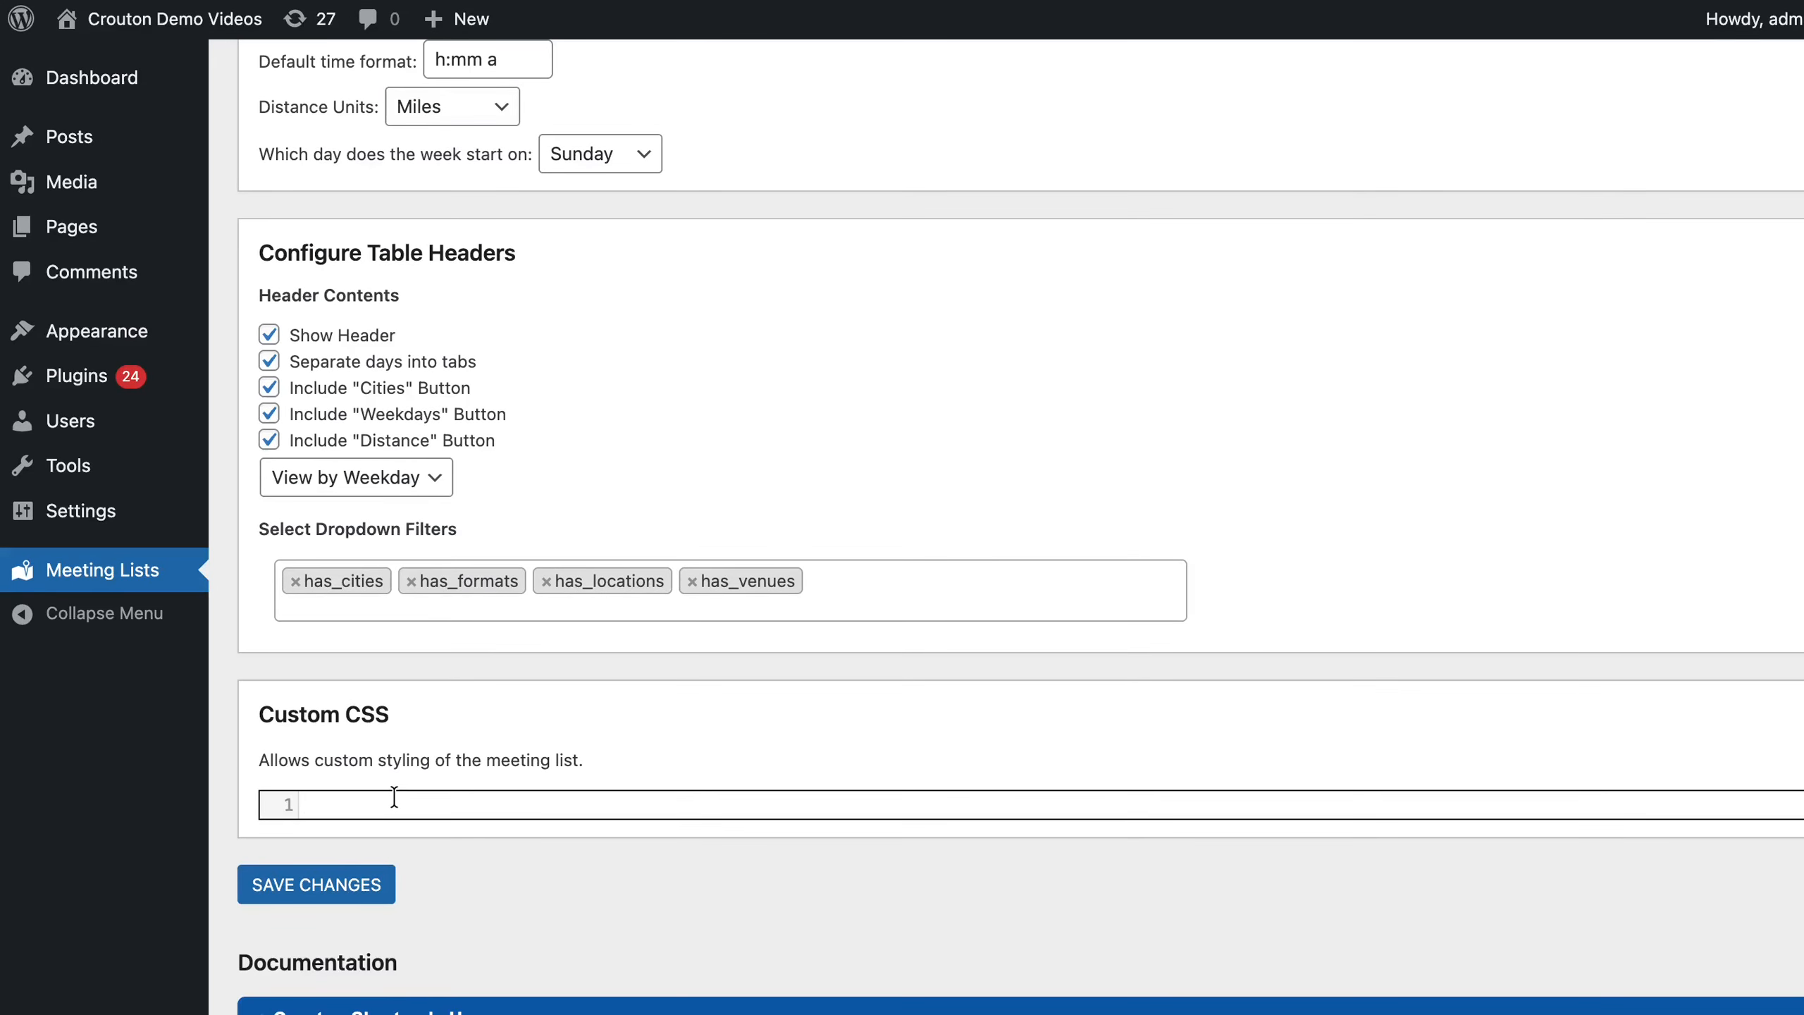
{"action": "scroll", "coordinate": [396, 785], "scroll_direction": "up", "scroll_amount": 14}
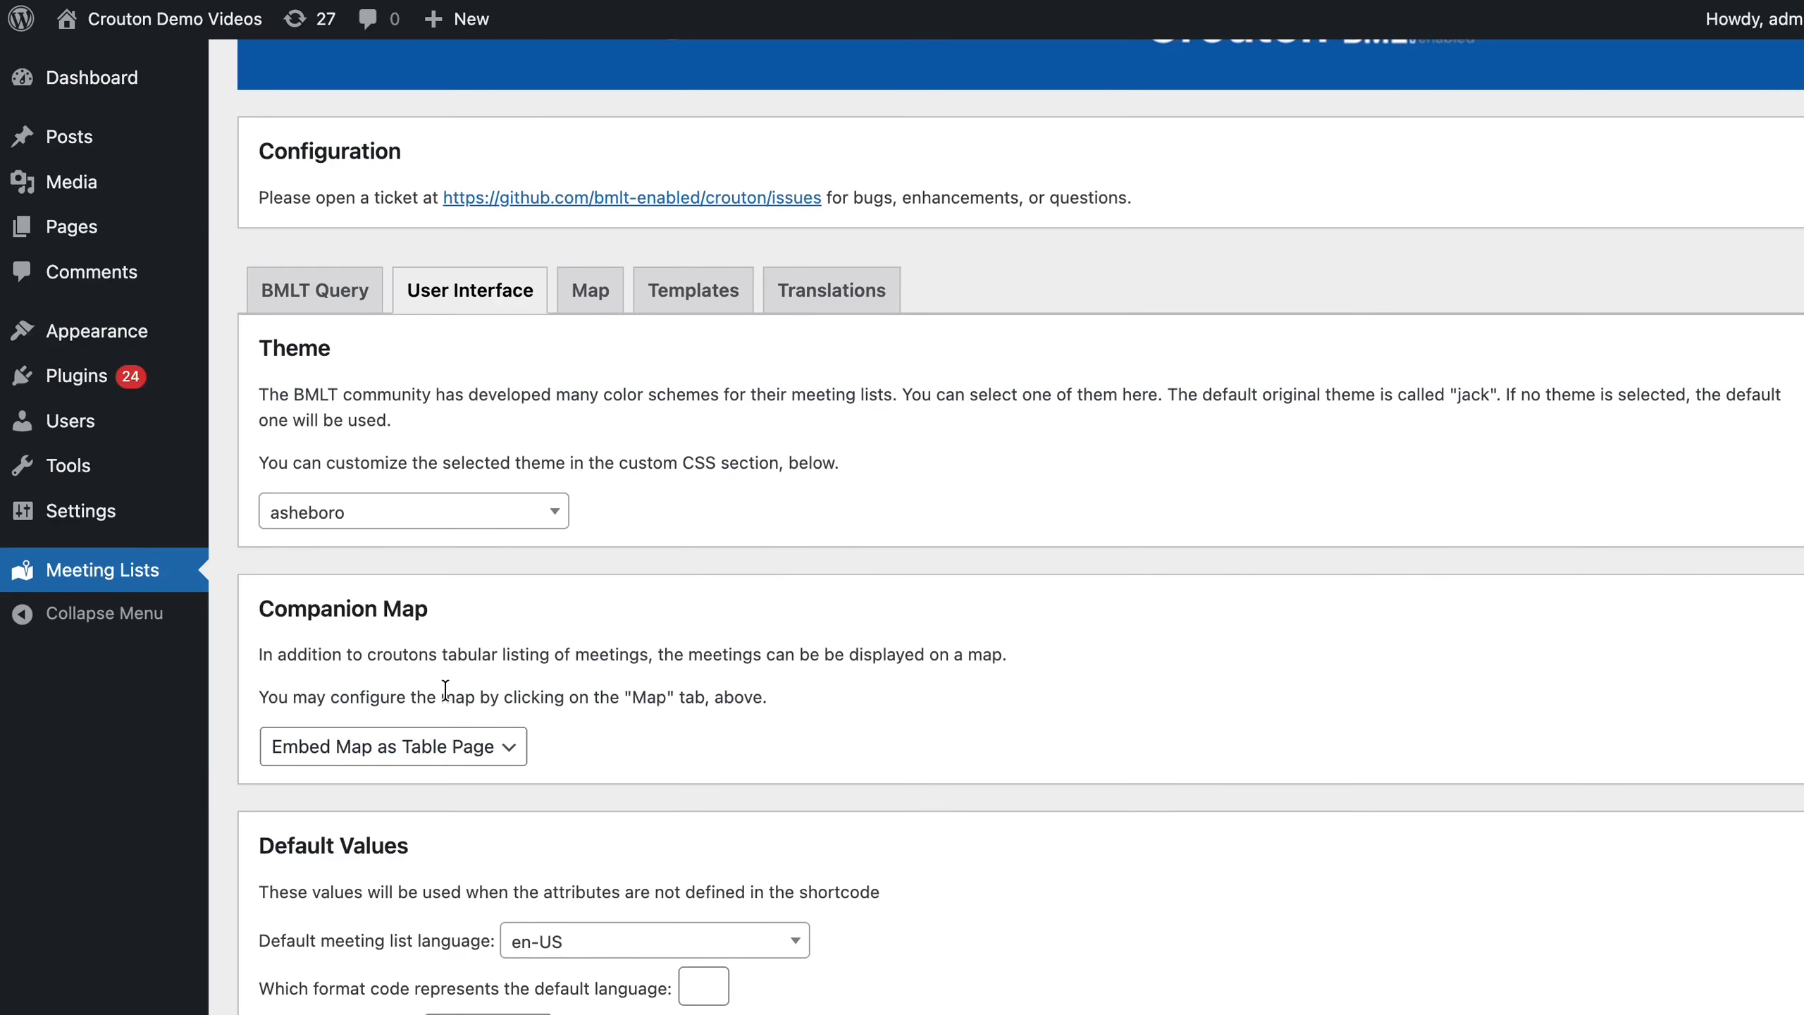
{"action": "scroll", "coordinate": [445, 689], "scroll_direction": "down", "scroll_amount": 1}
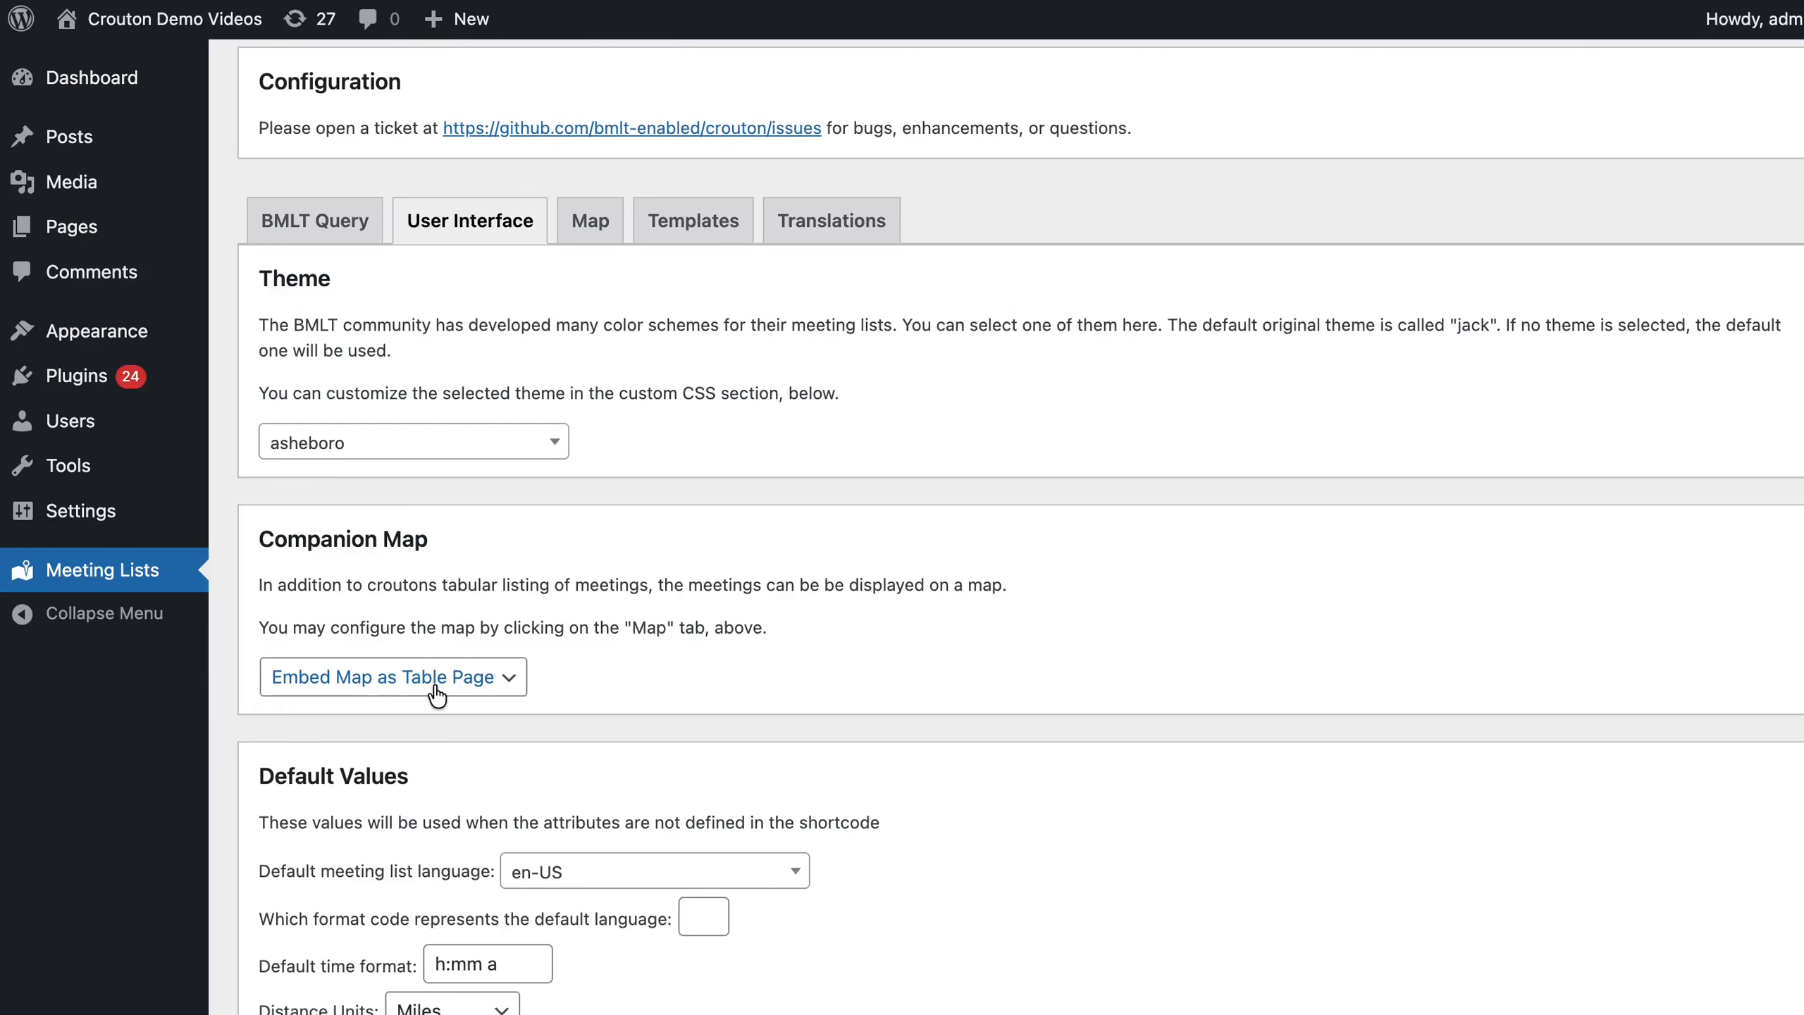
{"action": "left_click", "coordinate": [436, 692]}
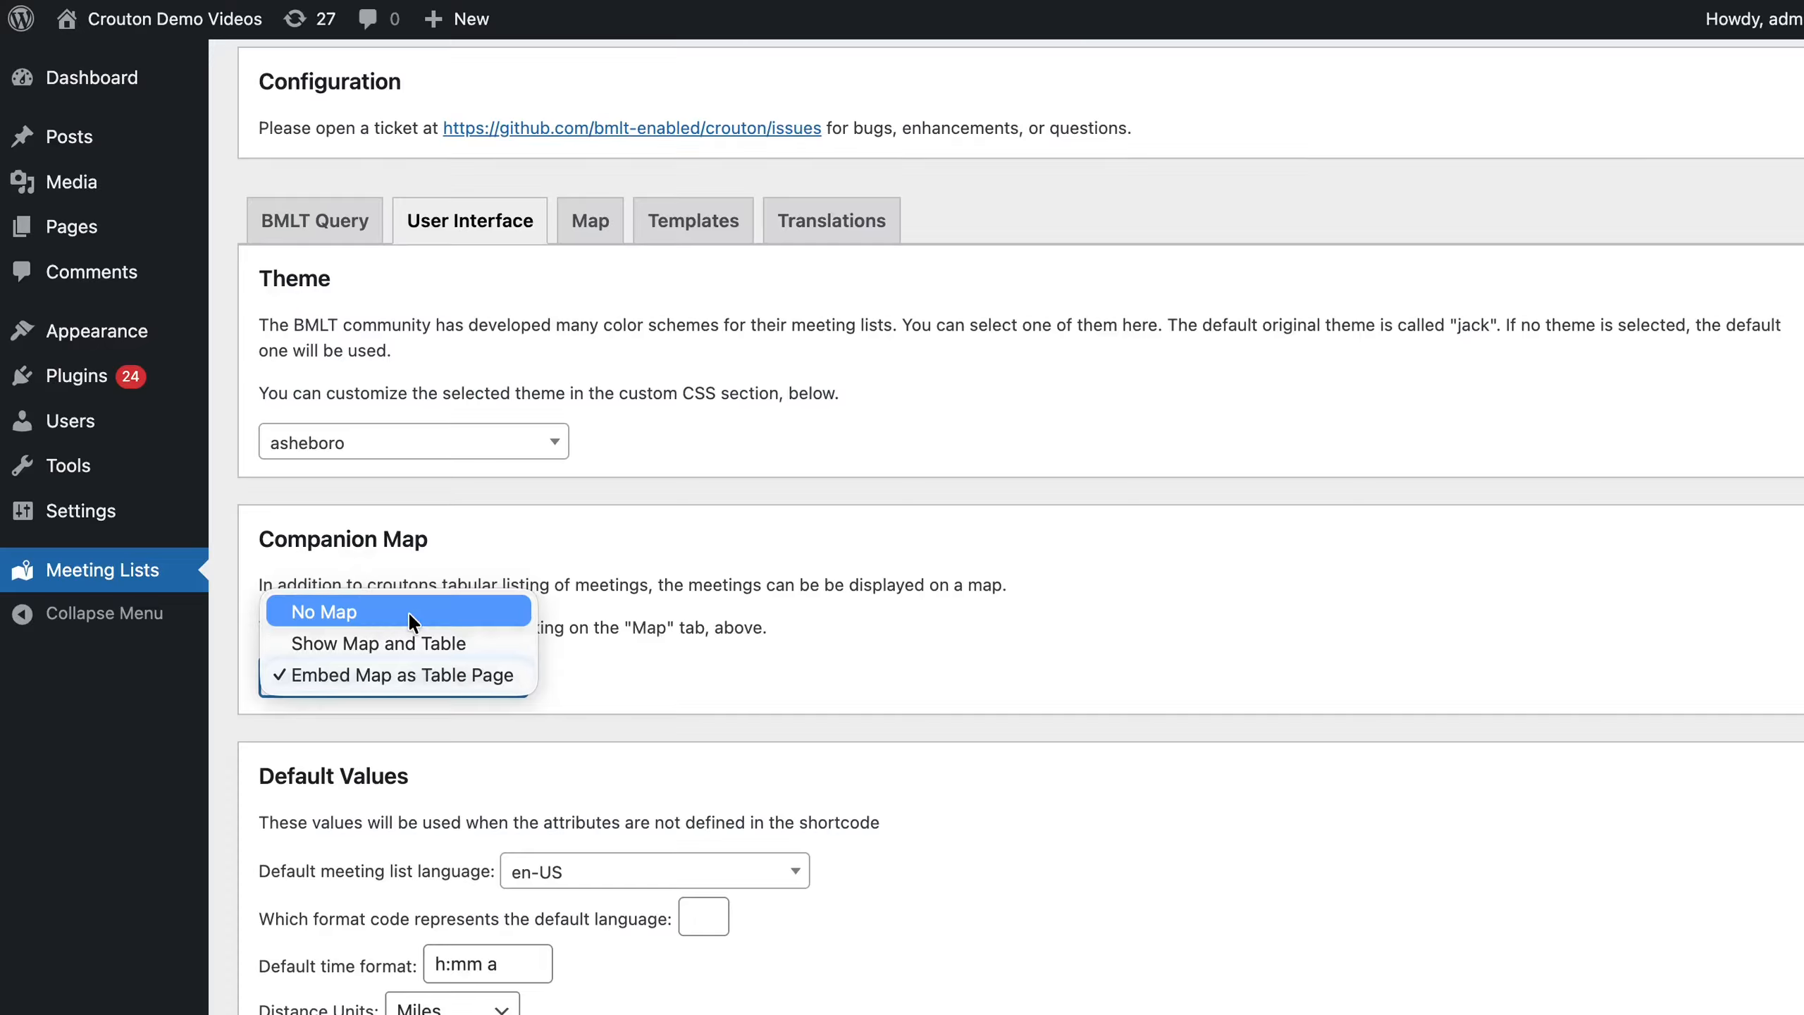
{"action": "left_click", "coordinate": [747, 709]}
{"action": "scroll", "coordinate": [744, 714], "scroll_direction": "down", "scroll_amount": 3}
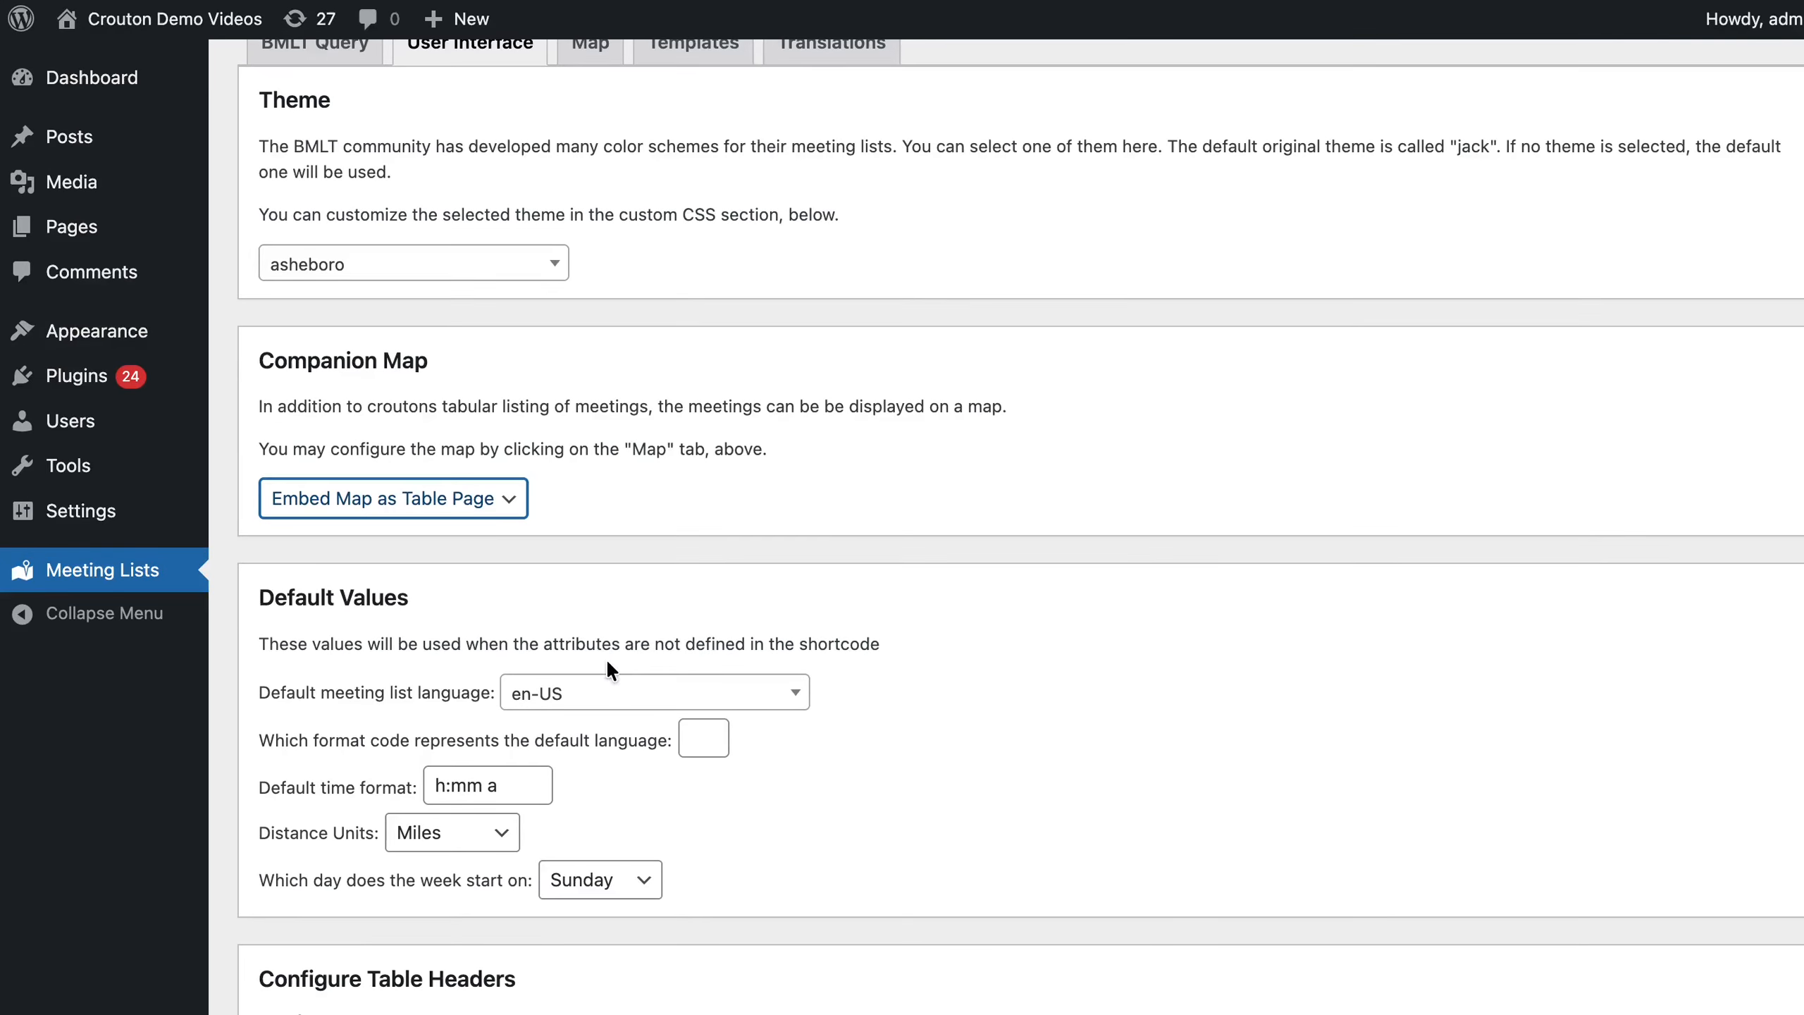
Examine the languages available as the default meeting list language.
{"action": "left_click", "coordinate": [609, 692]}
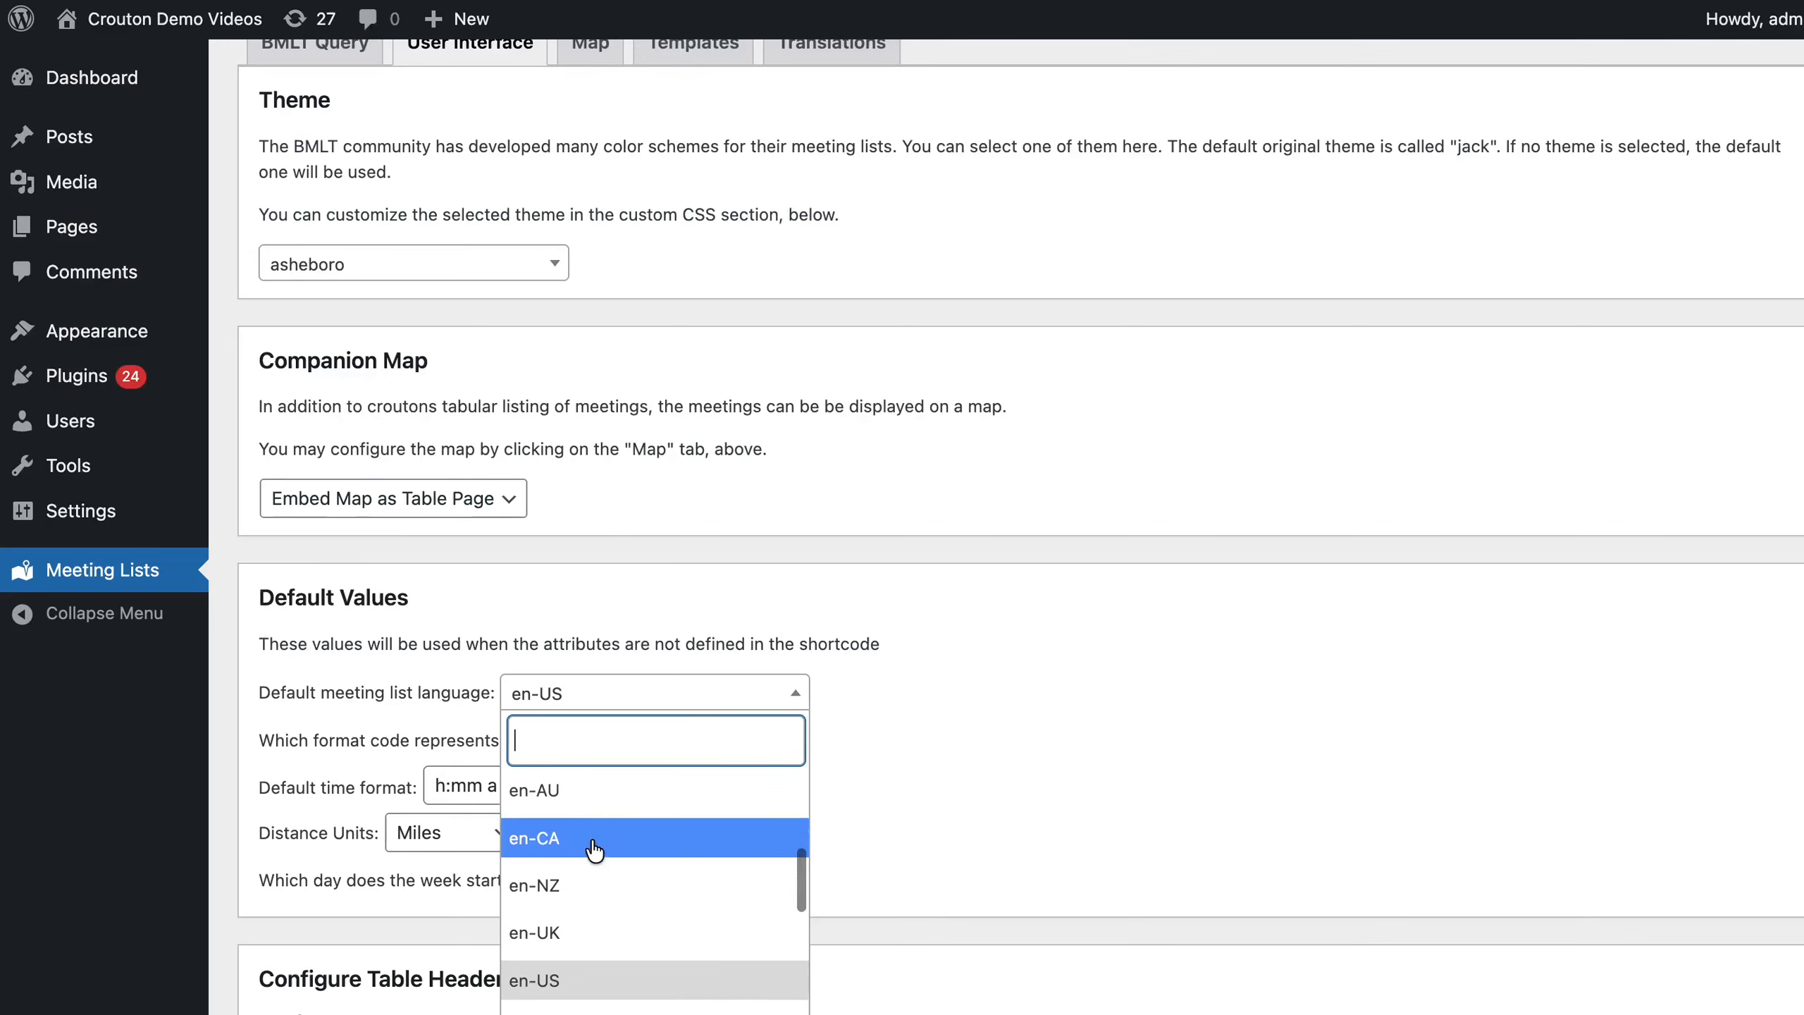
{"action": "scroll", "coordinate": [593, 849], "scroll_direction": "up", "scroll_amount": 5}
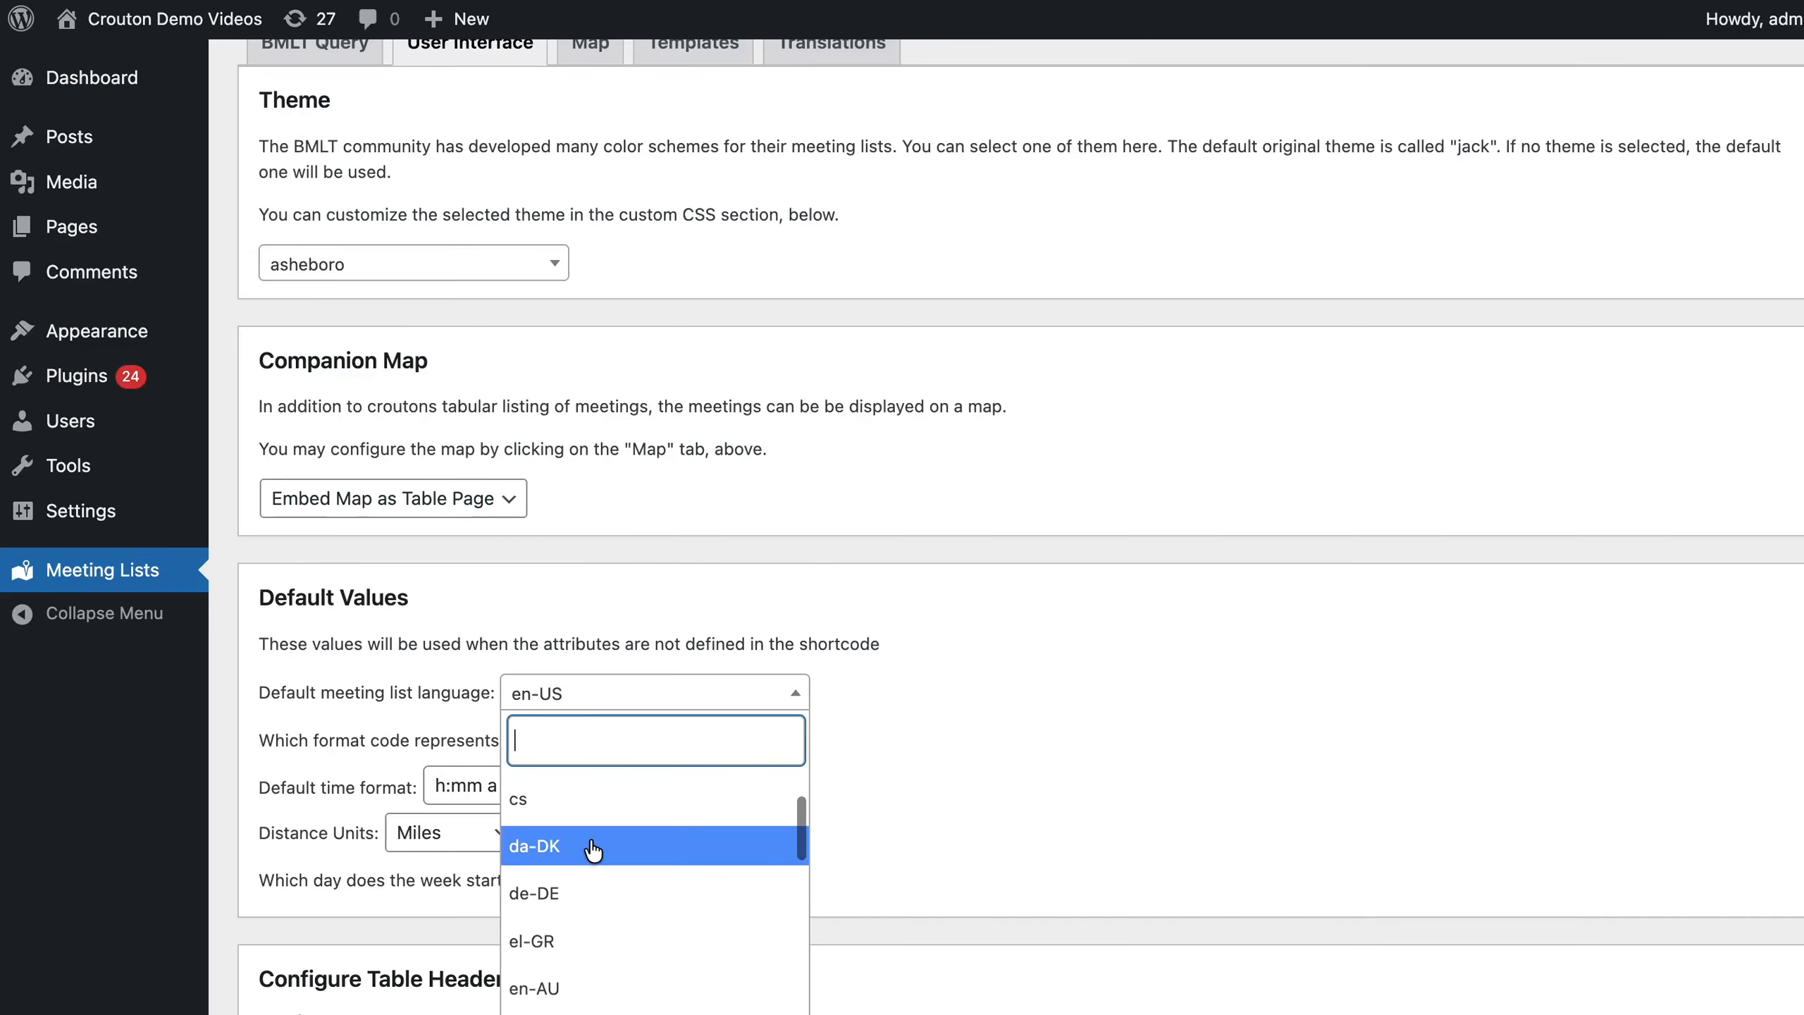
{"action": "scroll", "coordinate": [593, 849], "scroll_direction": "up", "scroll_amount": 2}
{"action": "scroll", "coordinate": [593, 847], "scroll_direction": "down", "scroll_amount": 5}
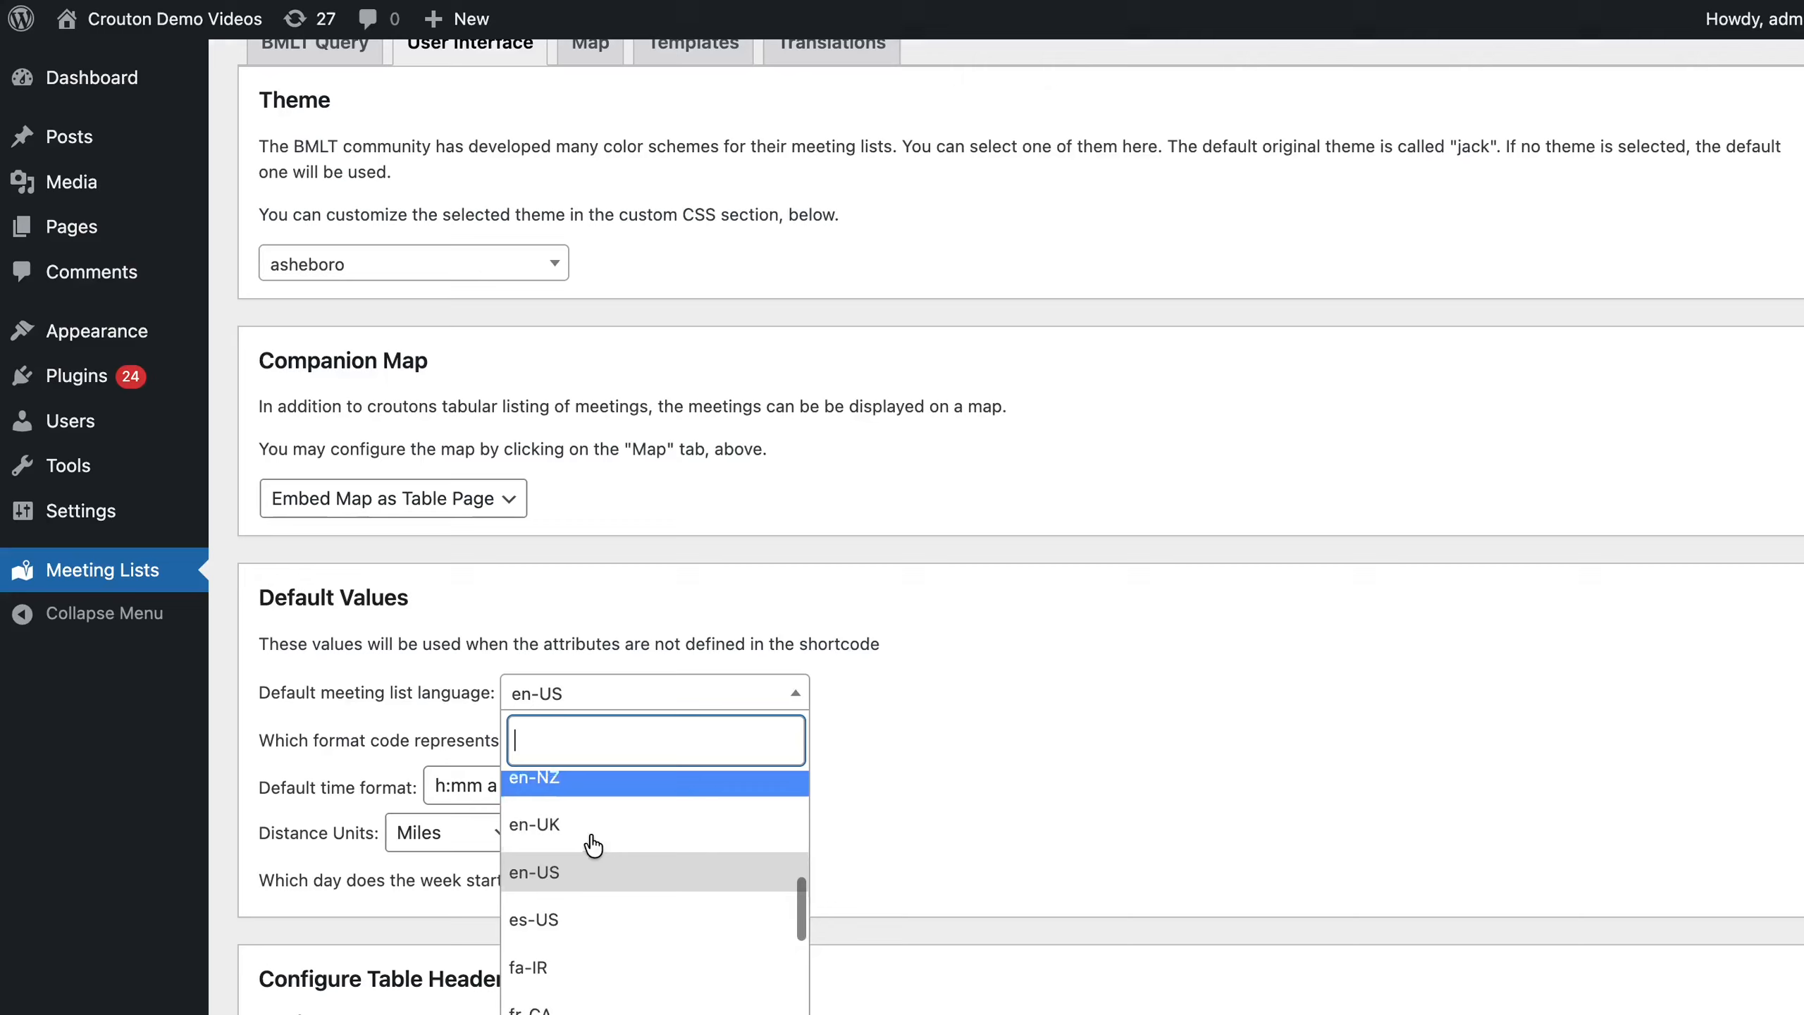
{"action": "scroll", "coordinate": [593, 846], "scroll_direction": "down", "scroll_amount": 1}
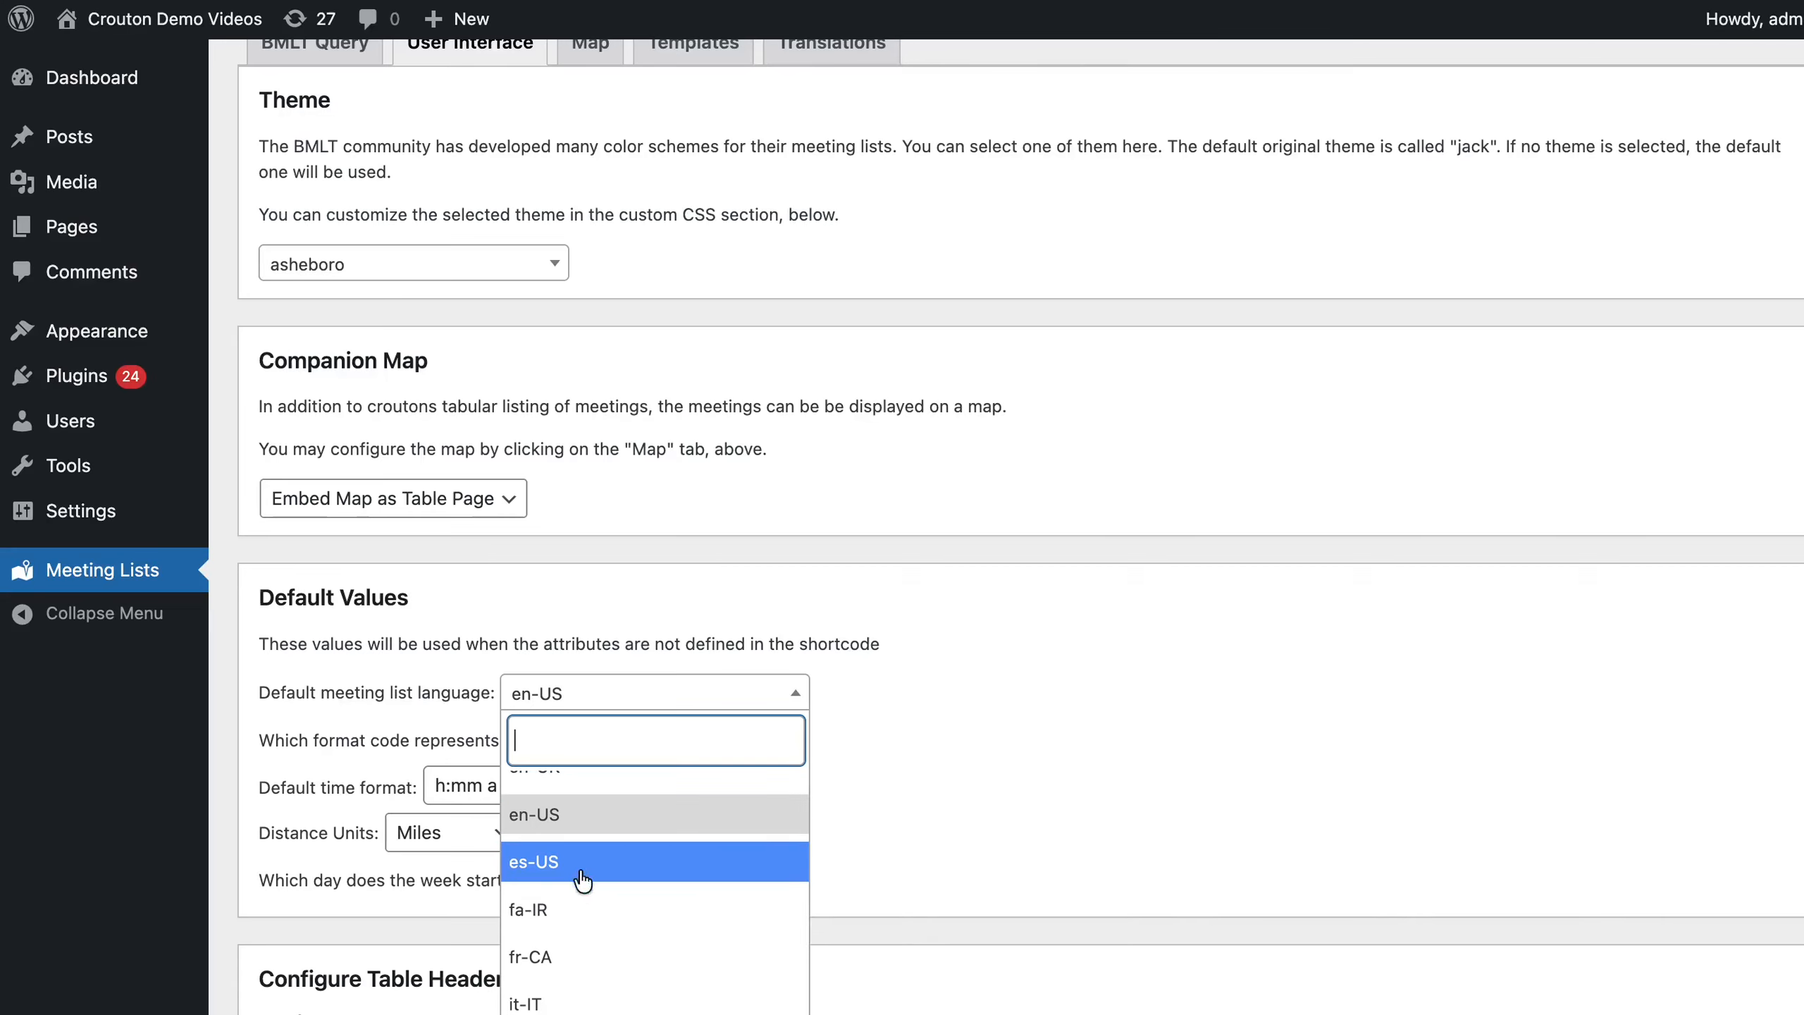
Set the default time format to HH;mm and review the distance unit choices, keeping Miles selected.
{"action": "left_click", "coordinate": [465, 794]}
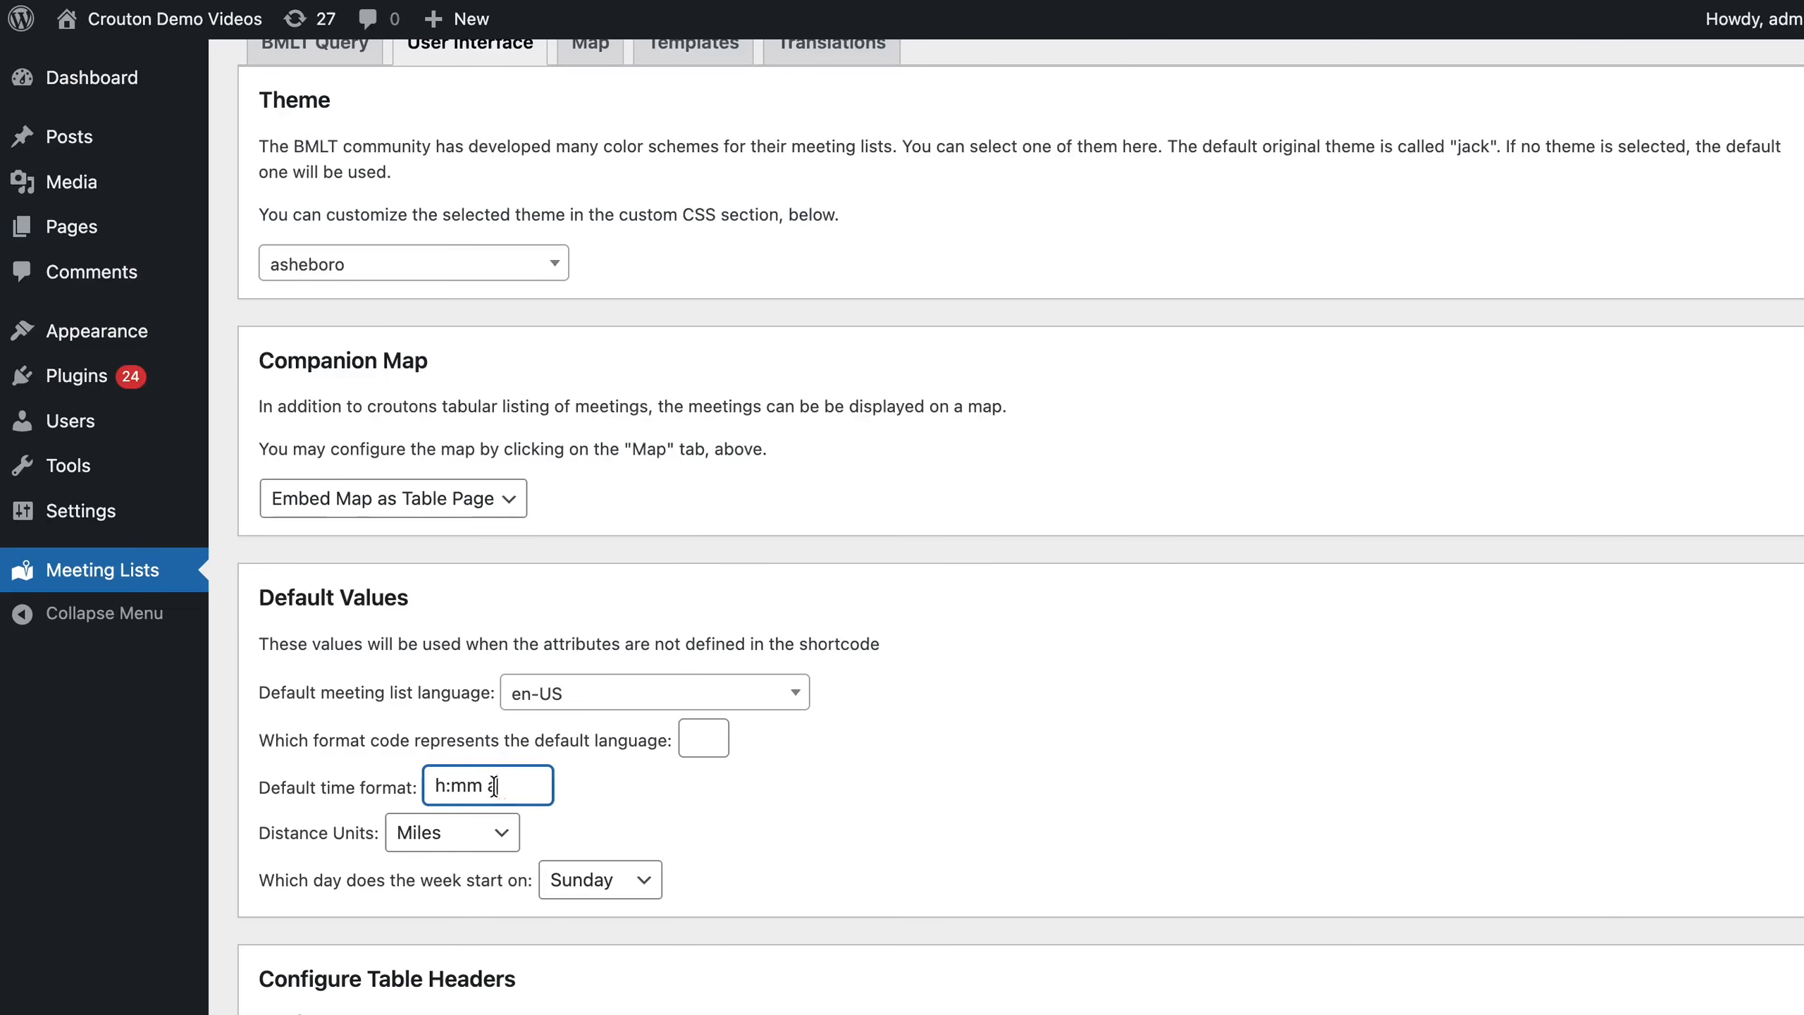
{"action": "left_click_drag", "start_coordinate": [495, 787], "coordinate": [414, 781]}
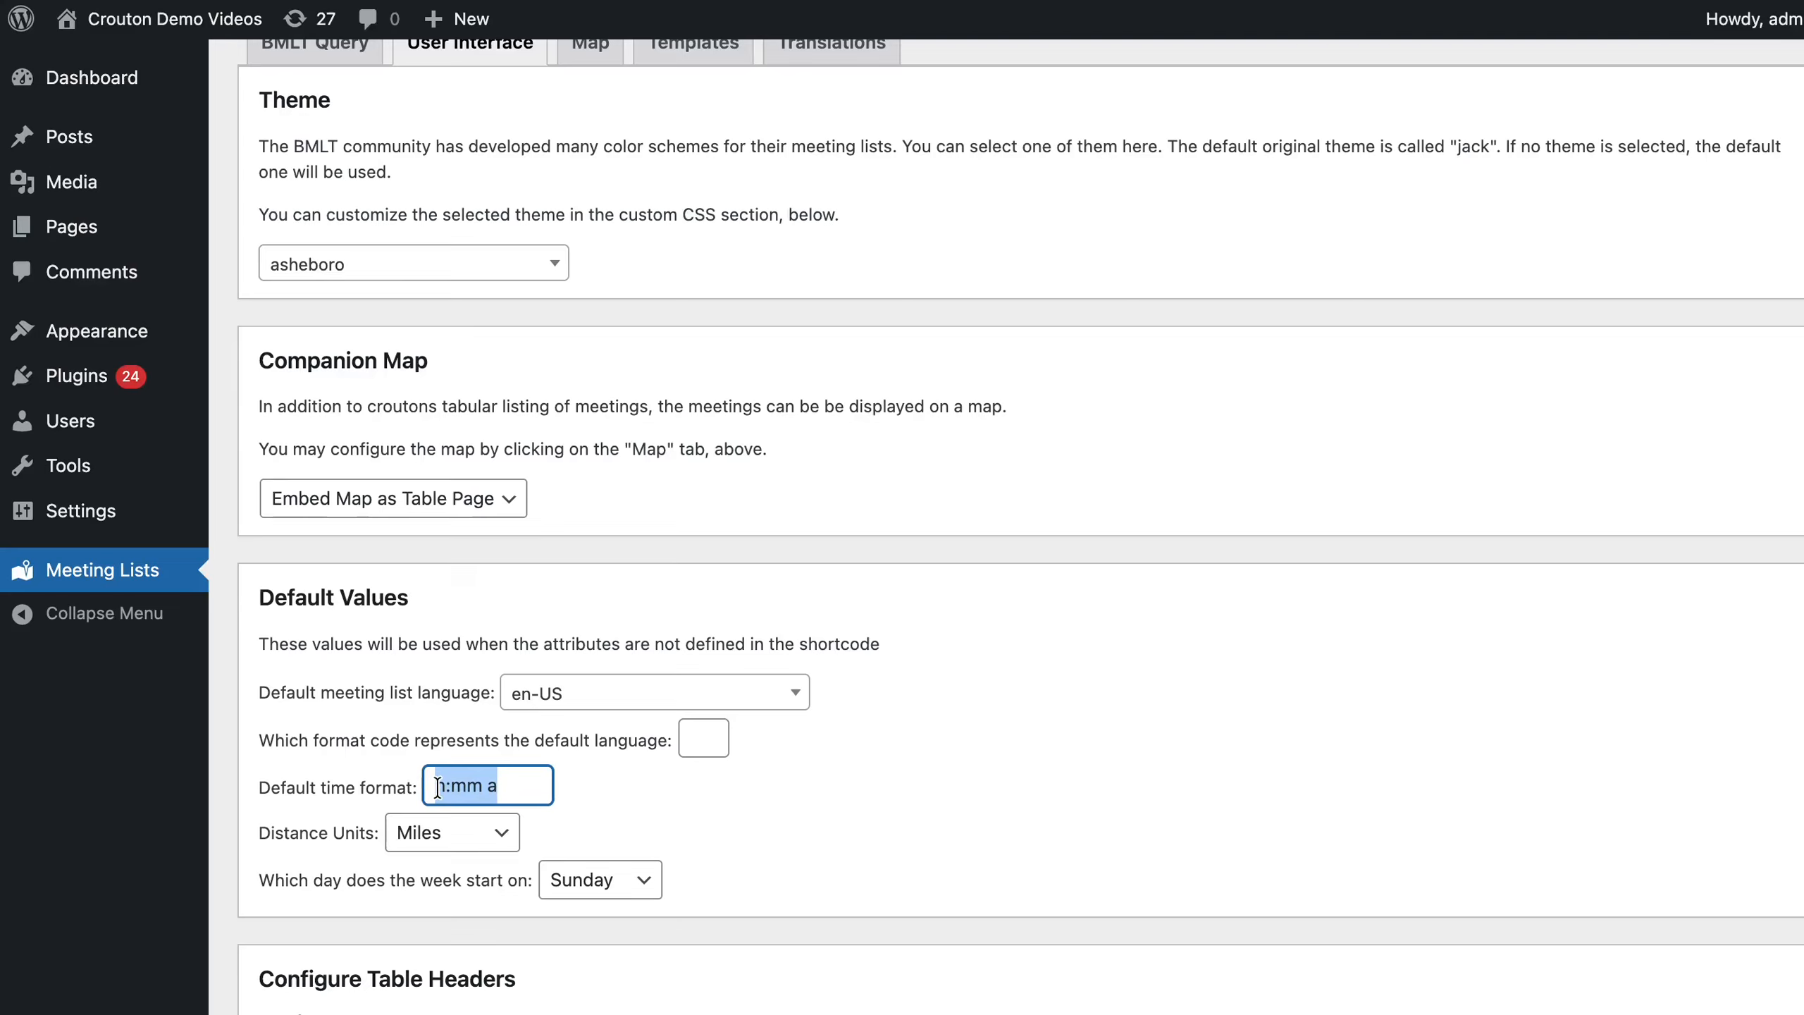
{"action": "type", "text": "HH"}
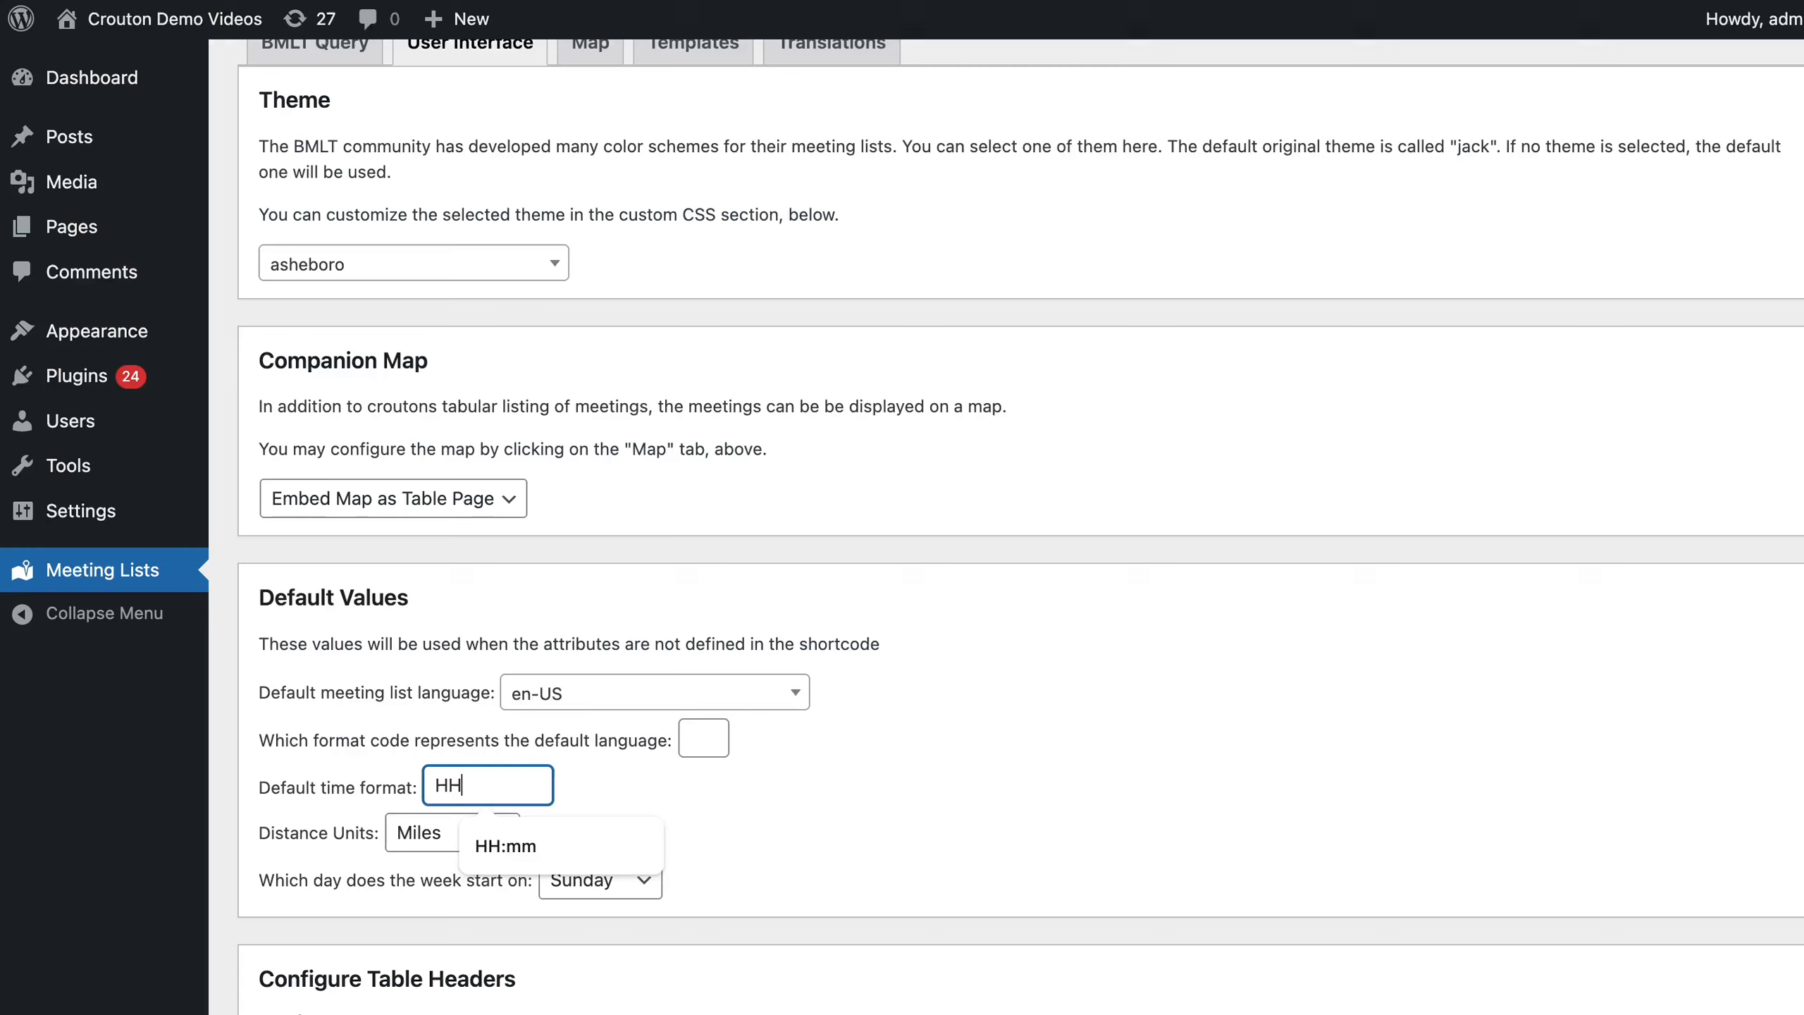
{"action": "type", "text": ";mm"}
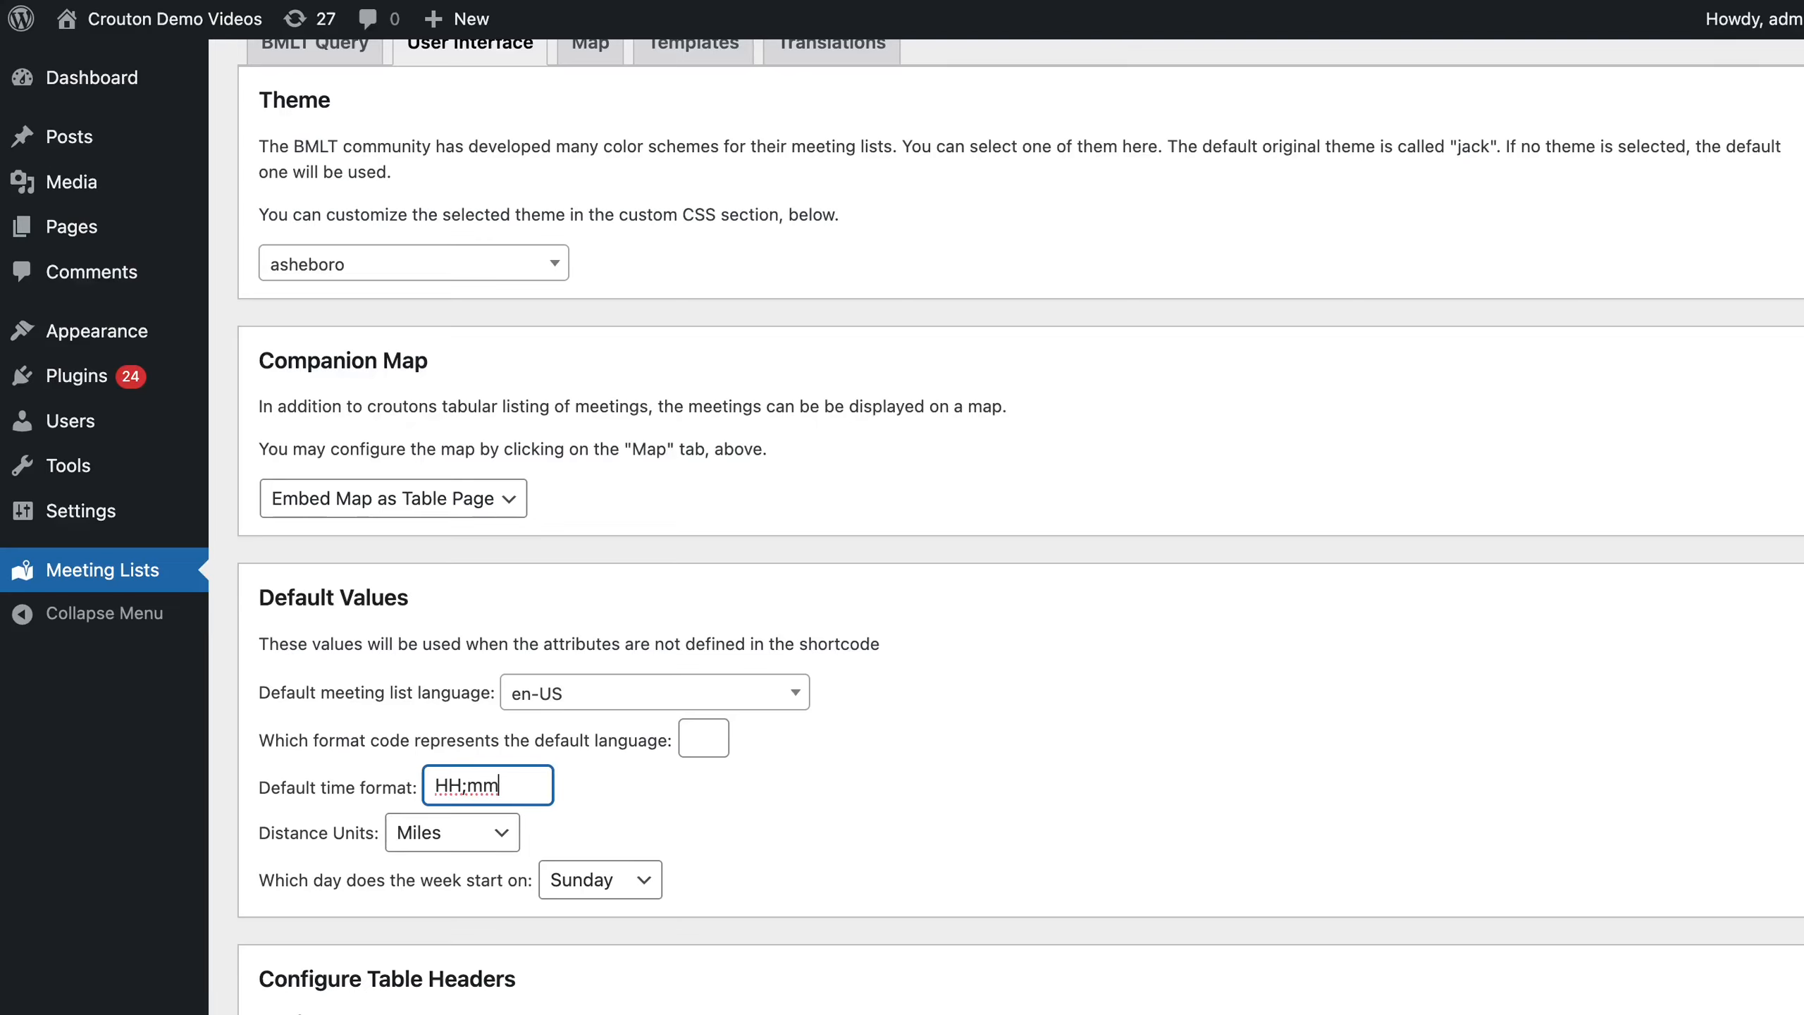
{"action": "left_click", "coordinate": [439, 838]}
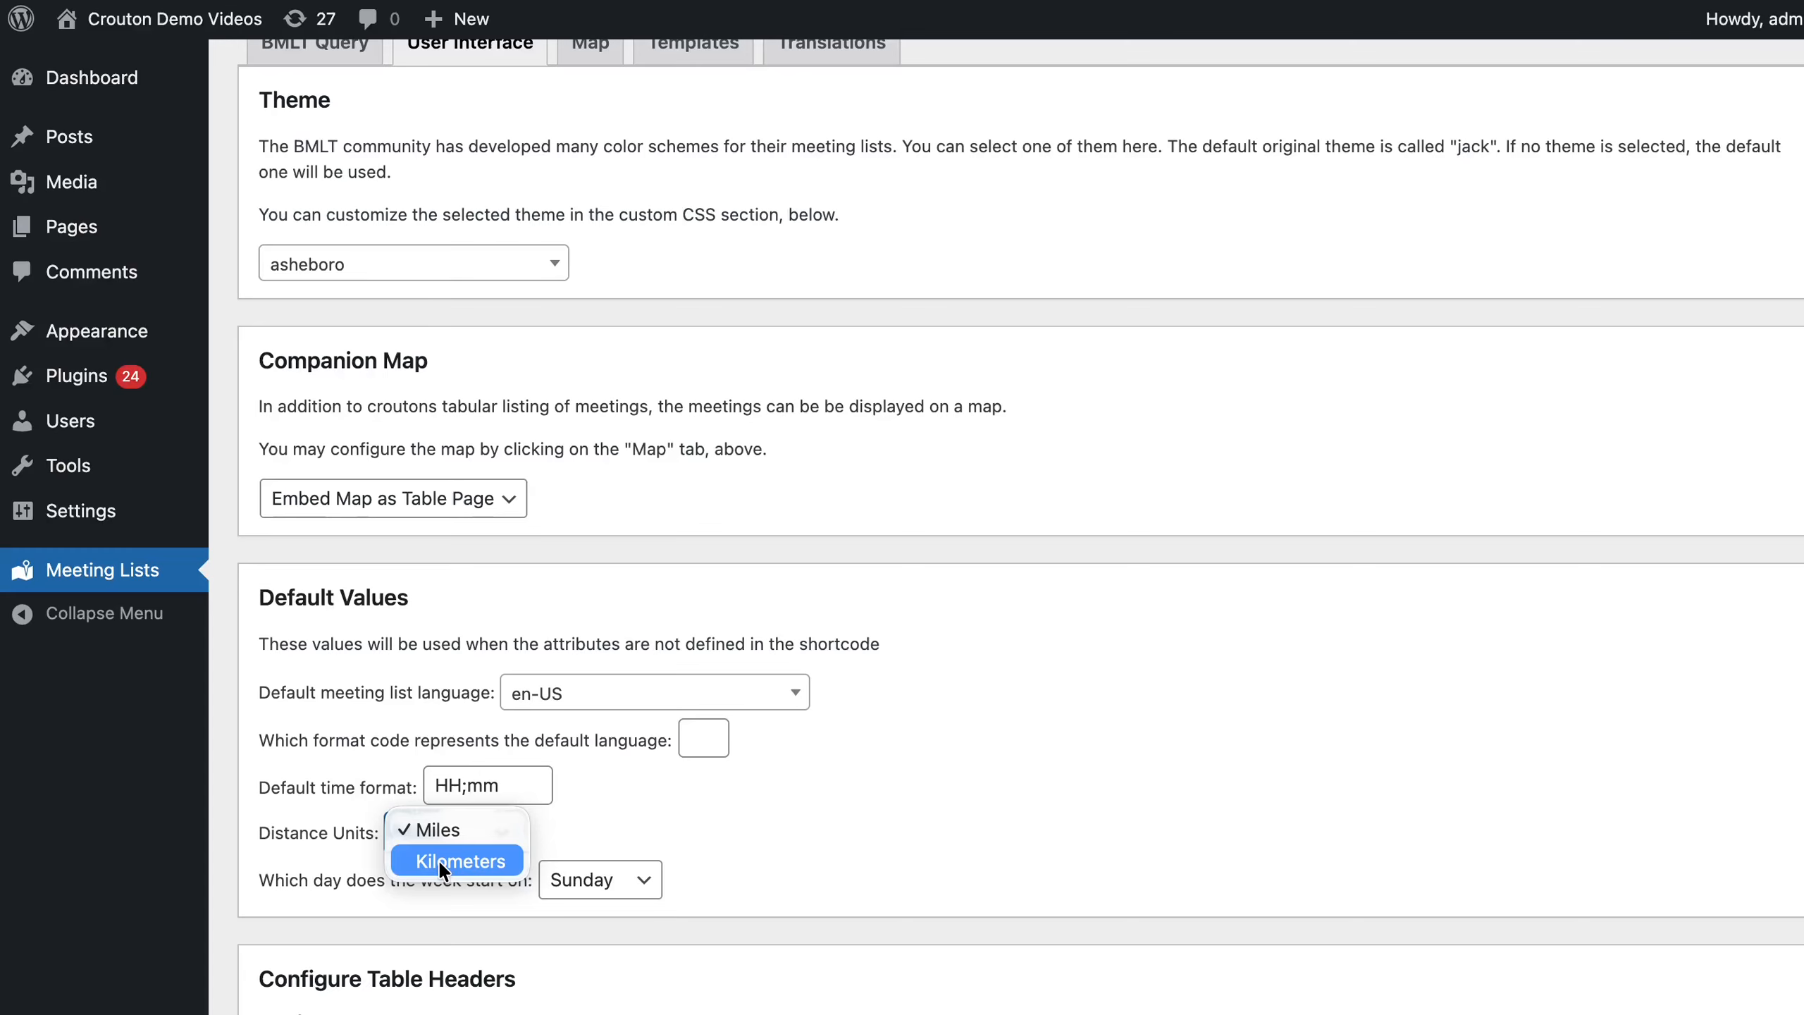
{"action": "left_click", "coordinate": [879, 816]}
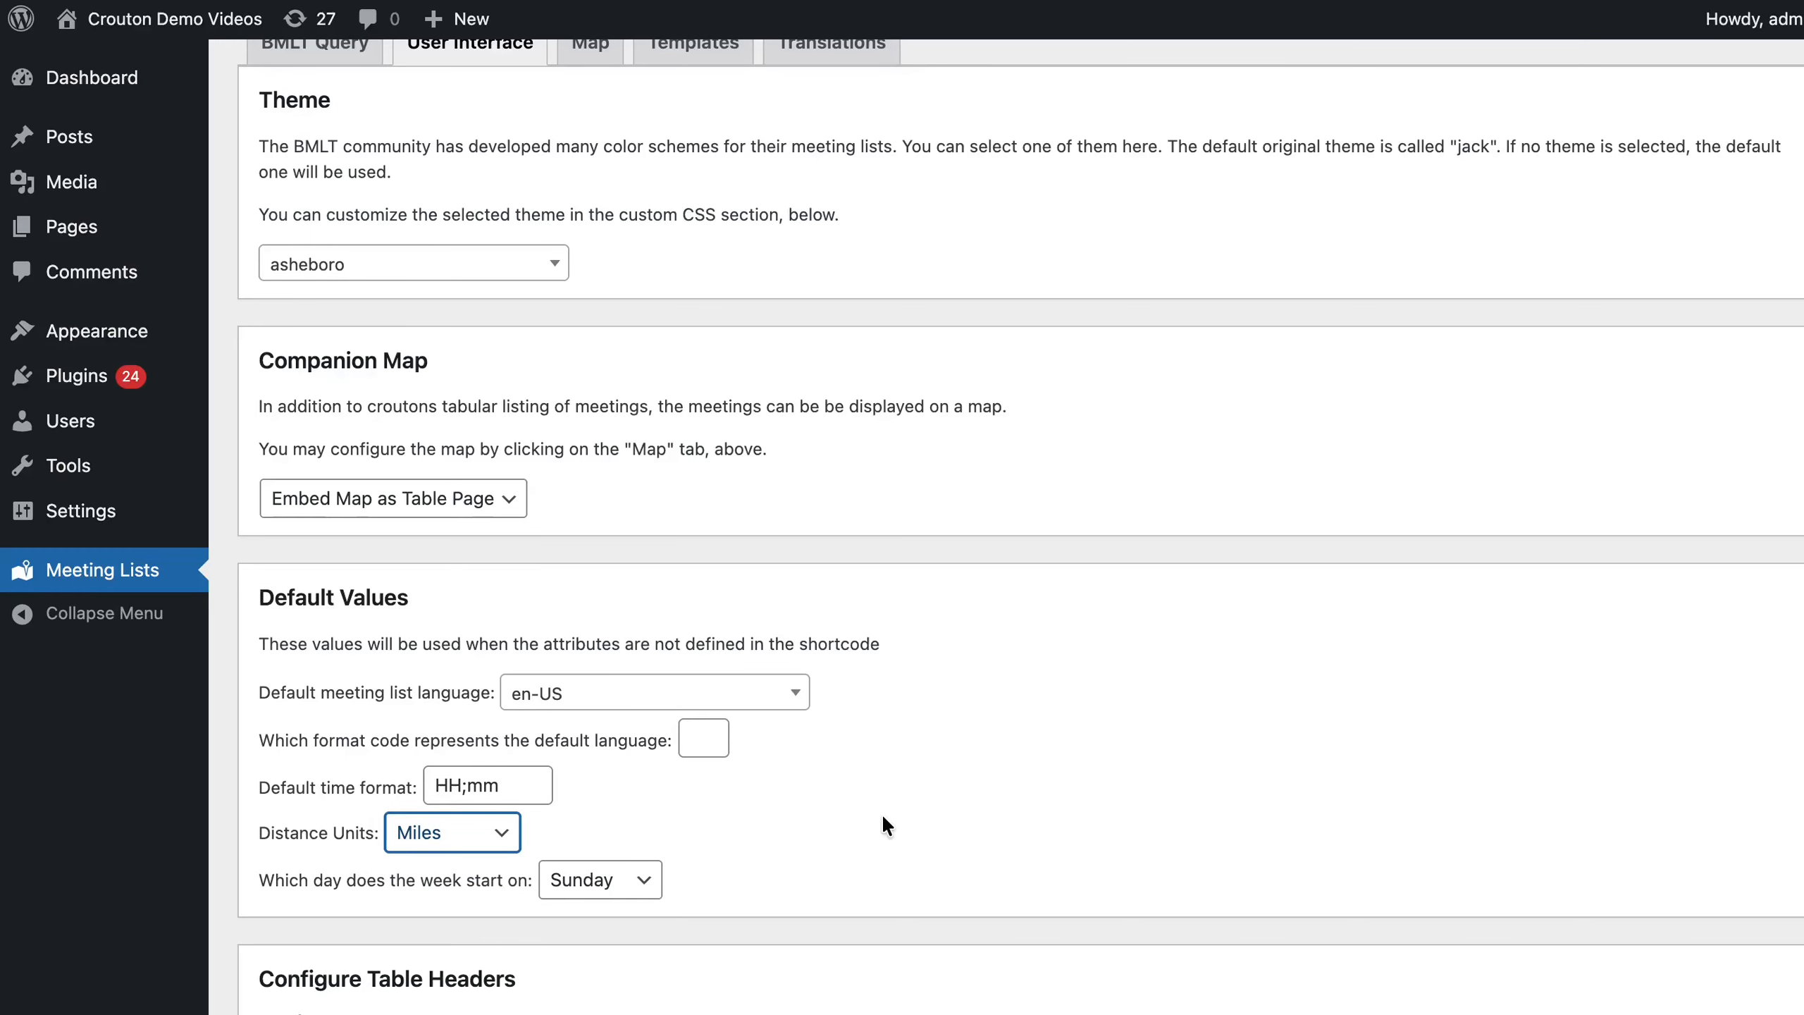
Switch Show Header and Separate days into tabs off and back on, and review the default view choices, keeping View by Weekday.
{"action": "scroll", "coordinate": [882, 814], "scroll_direction": "down", "scroll_amount": 6}
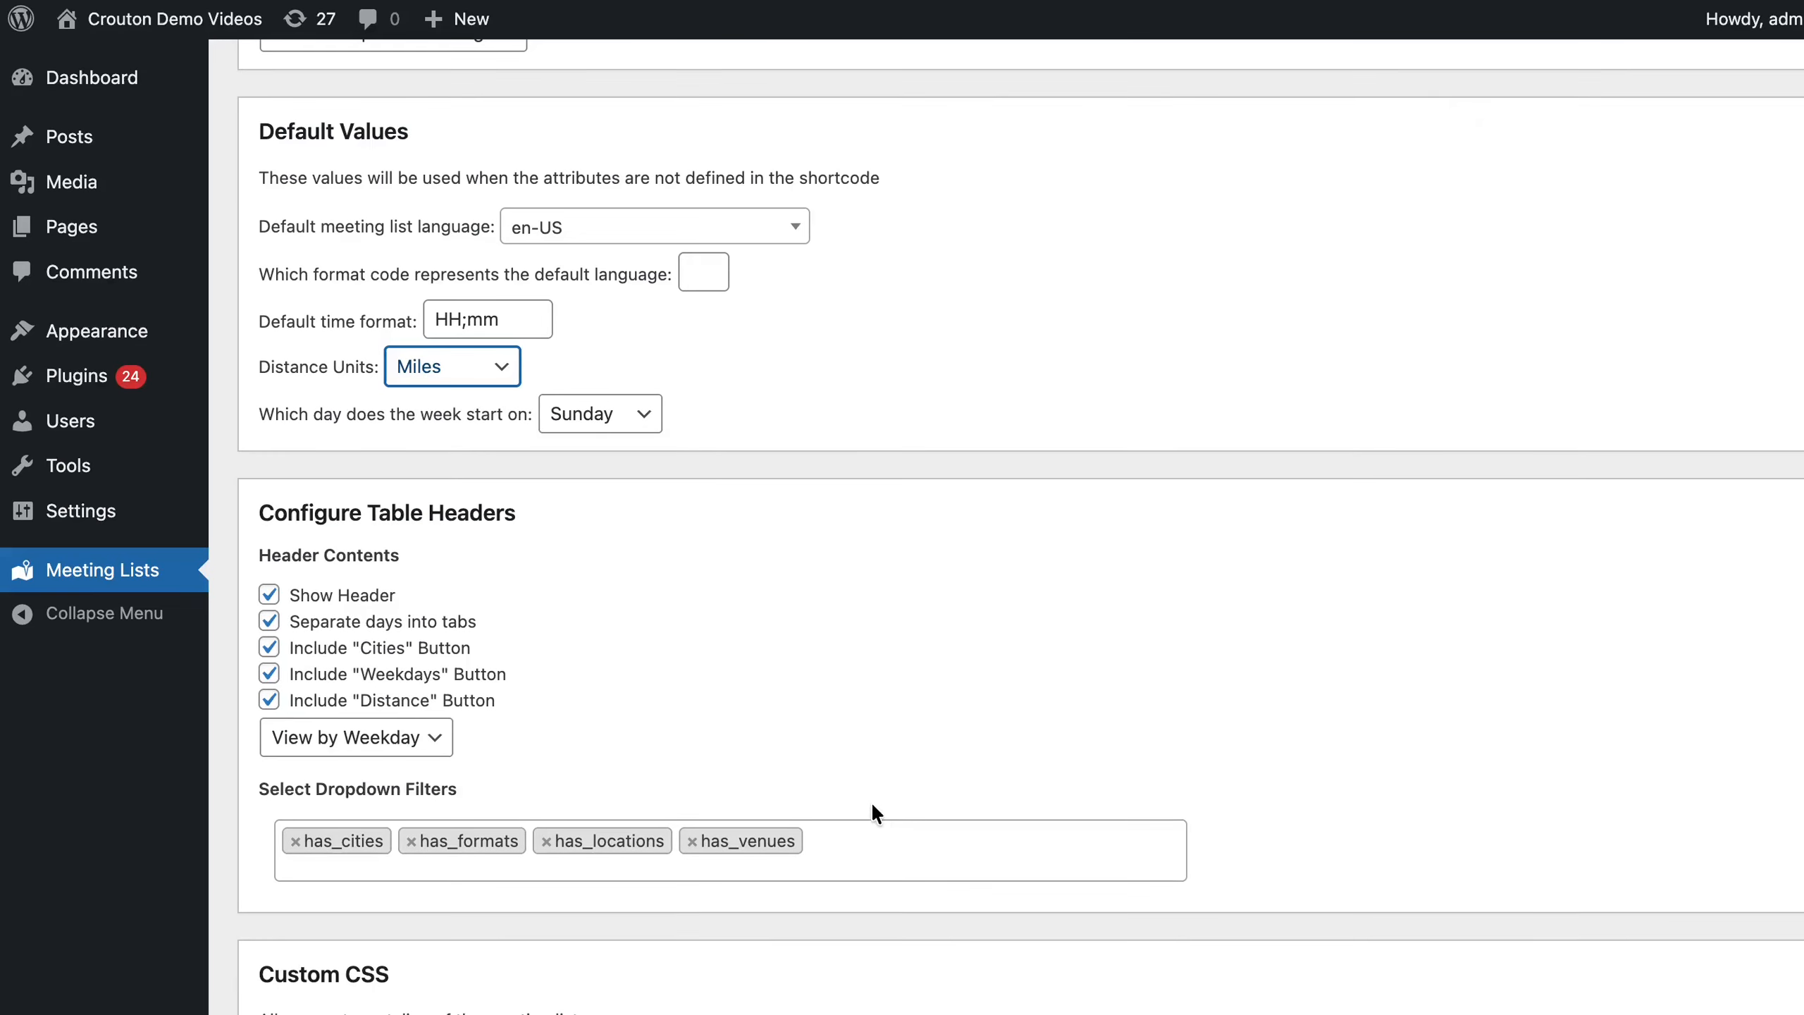
{"action": "left_click", "coordinate": [271, 605]}
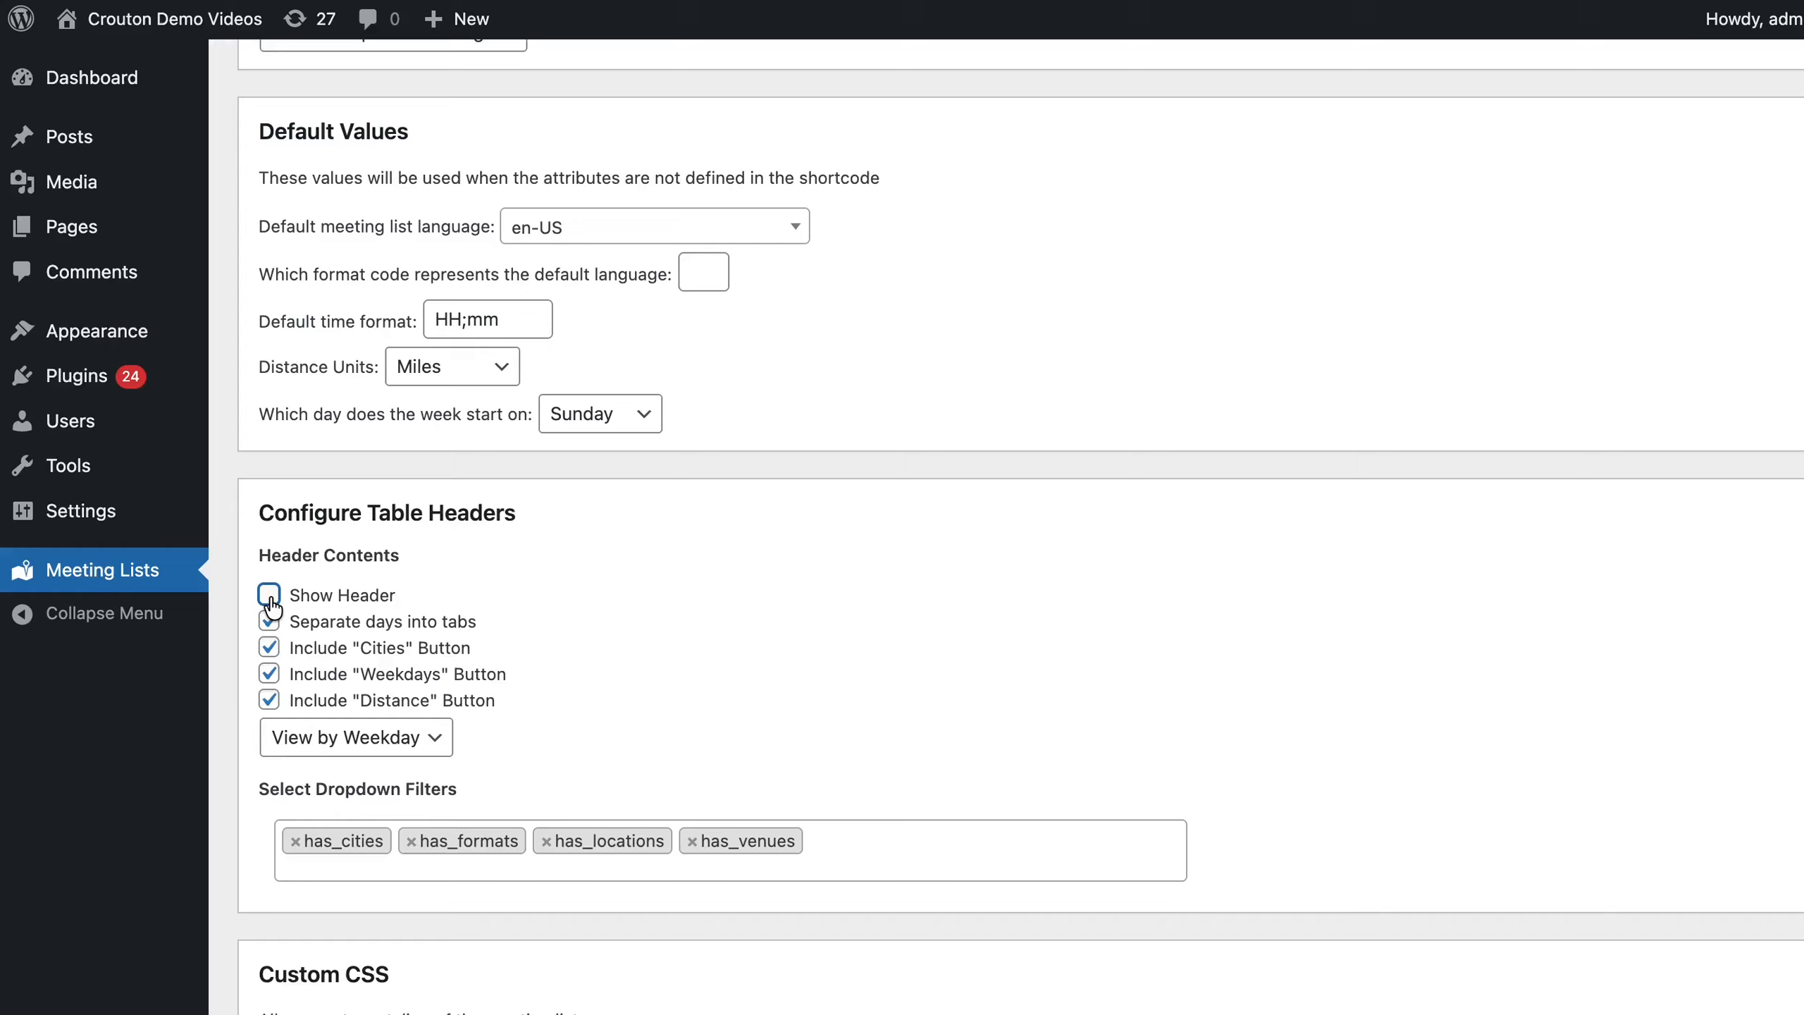
{"action": "left_click", "coordinate": [271, 599]}
{"action": "left_click", "coordinate": [271, 623]}
{"action": "left_click", "coordinate": [271, 623]}
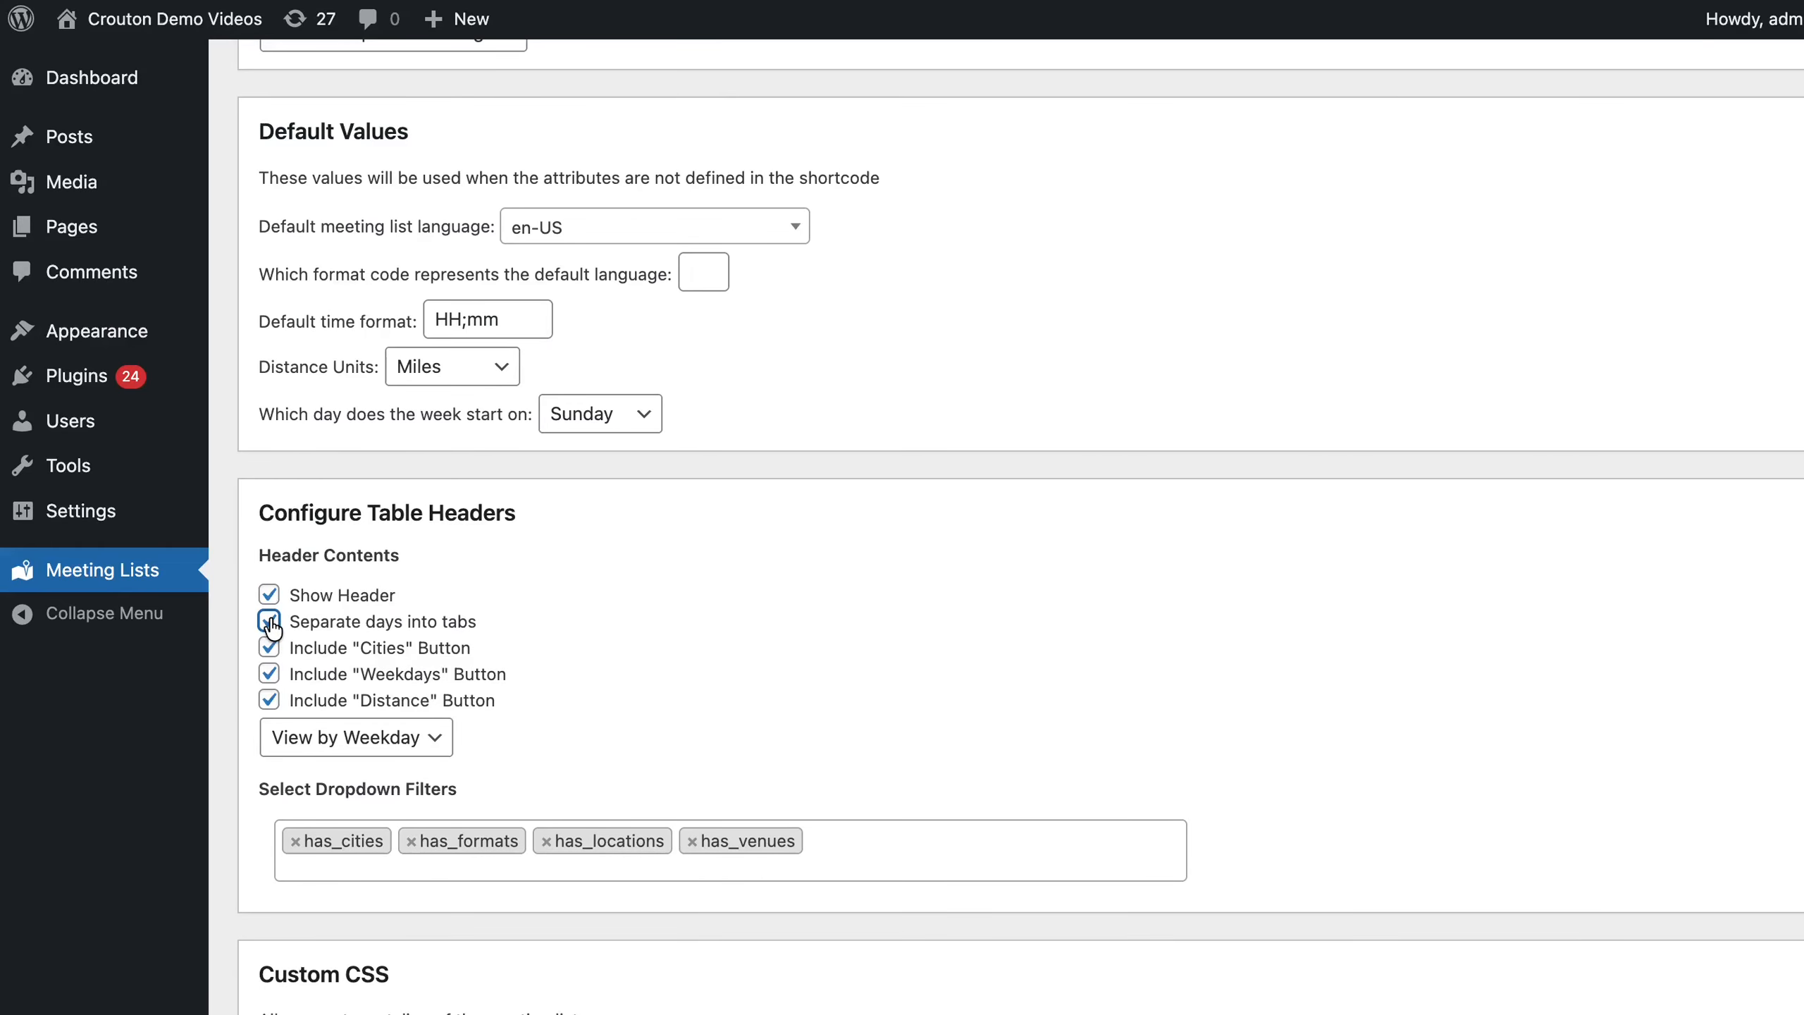
{"action": "left_click", "coordinate": [273, 660]}
{"action": "left_click", "coordinate": [283, 730]}
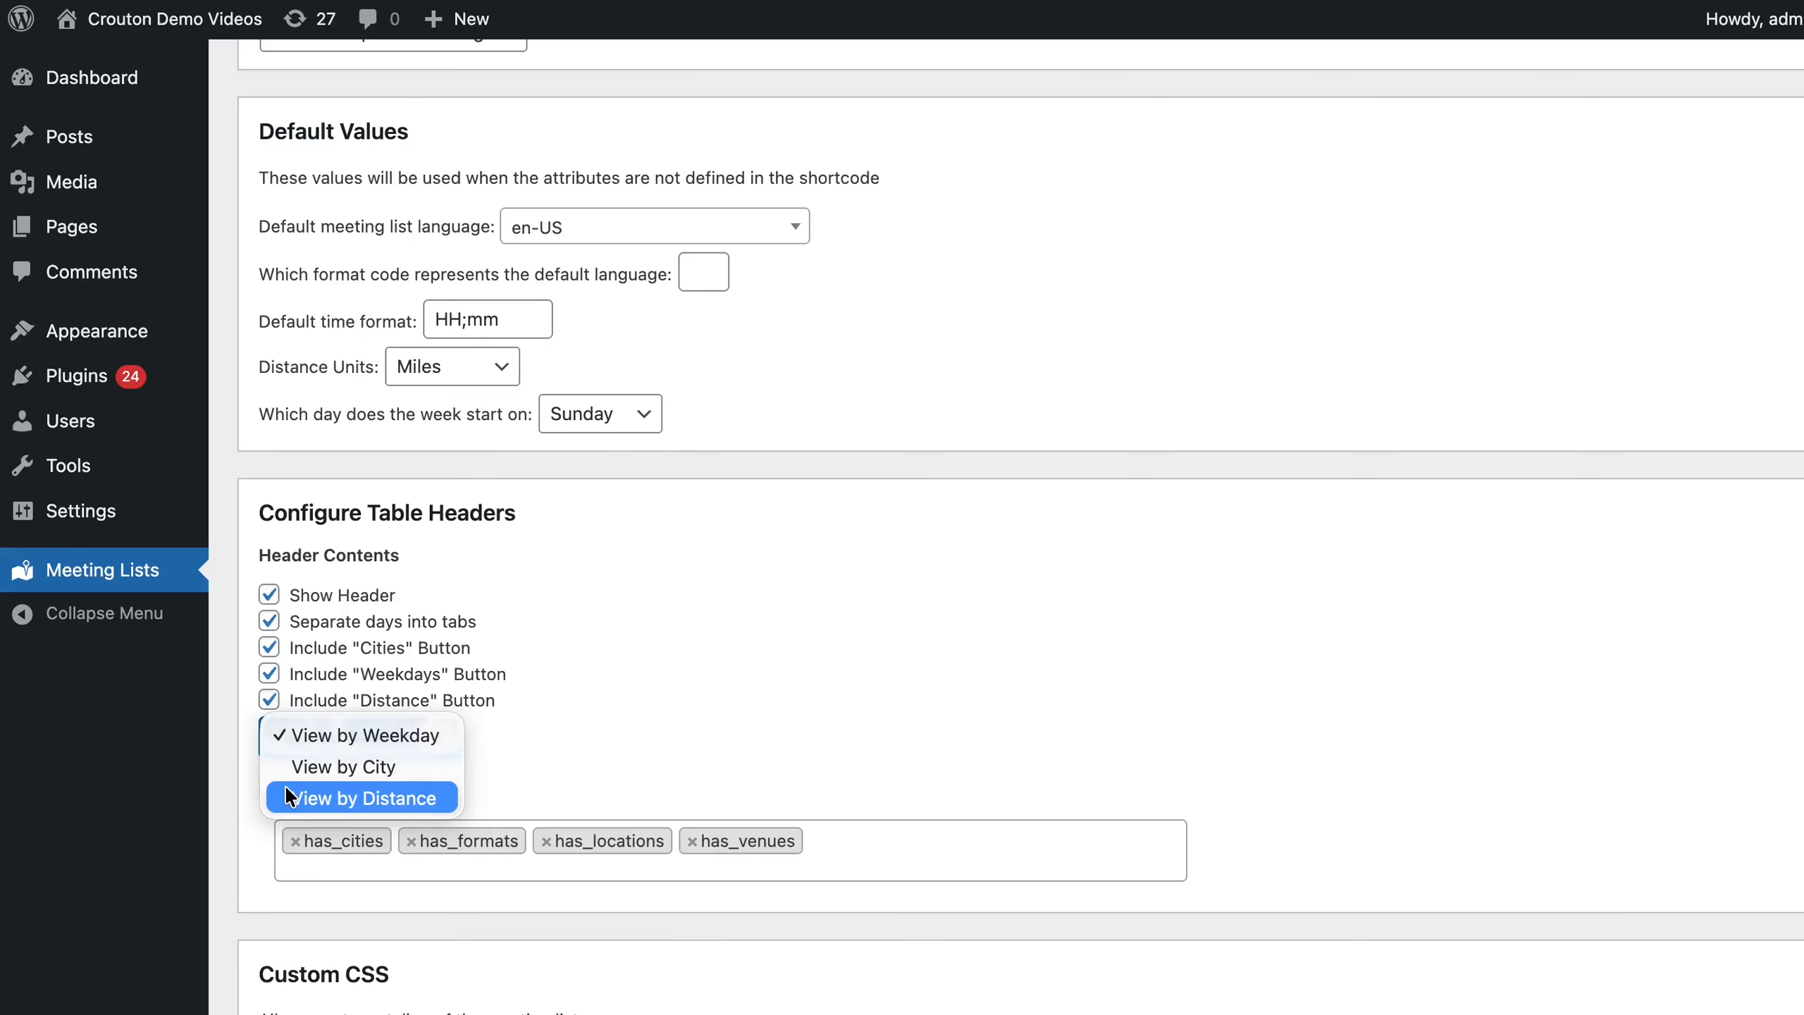
{"action": "left_click", "coordinate": [293, 732]}
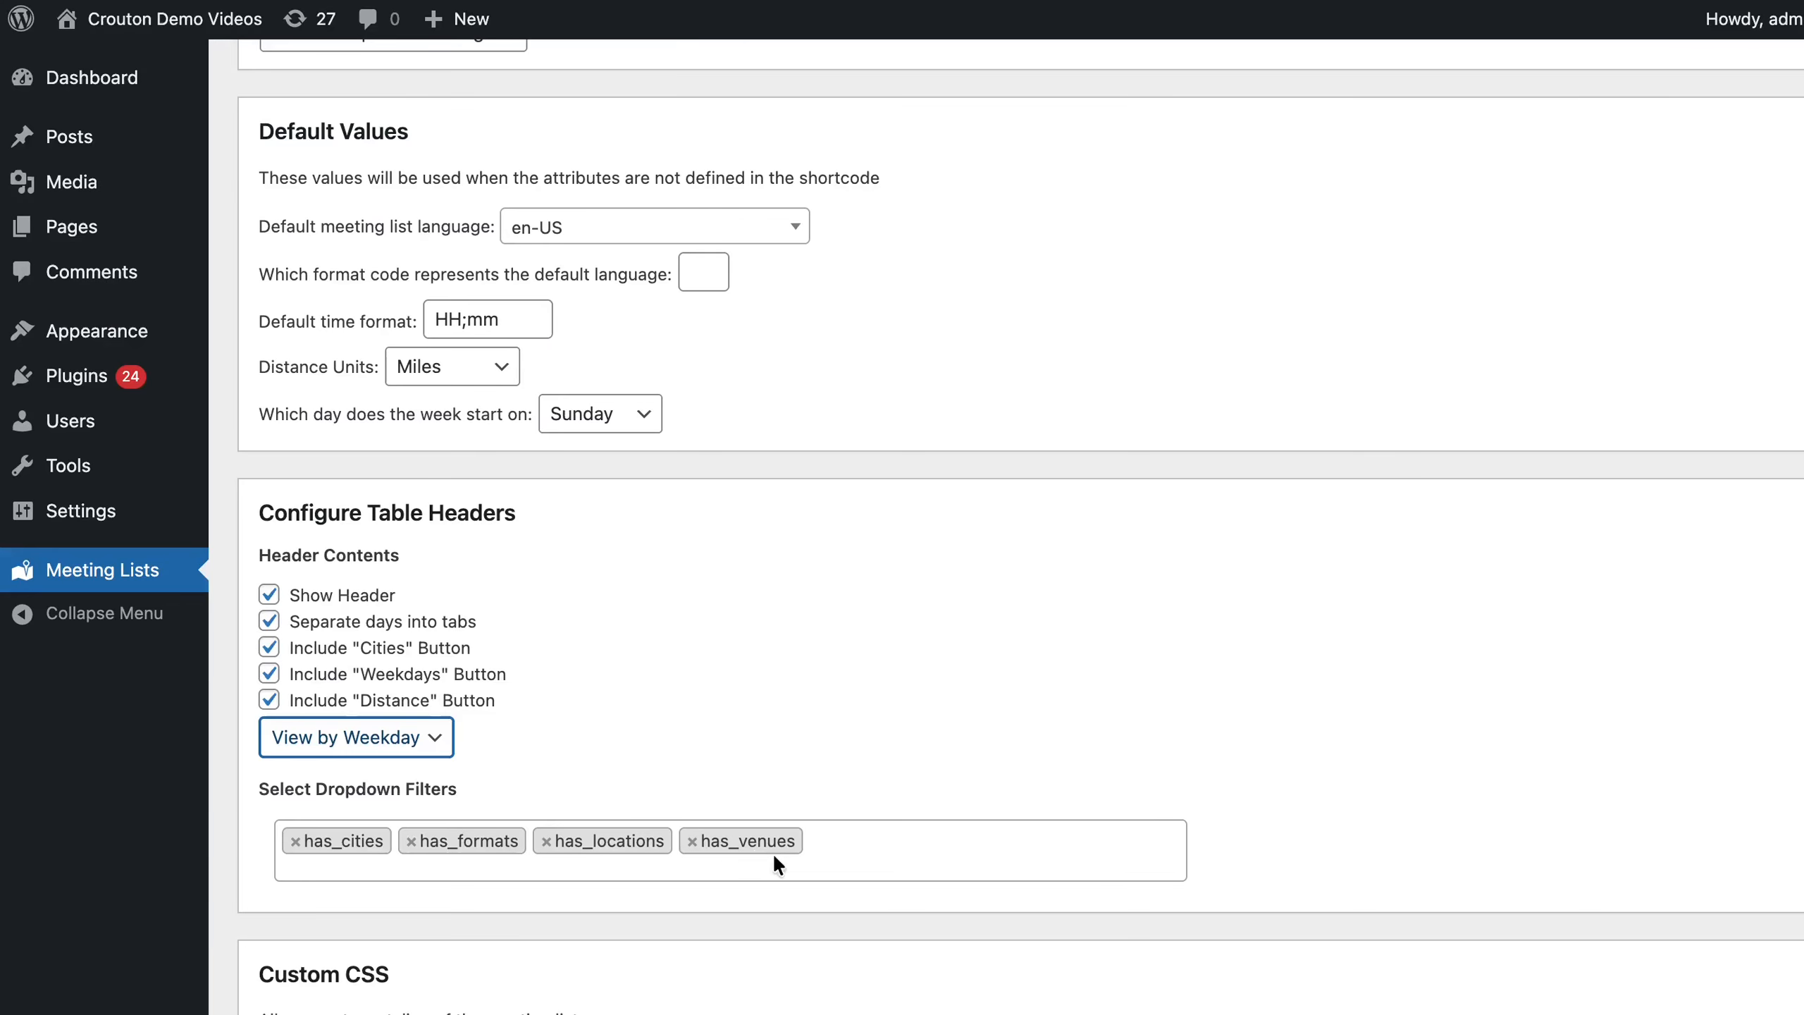
Remove has_venues from the table header's dropdown filters and look through the other filters available.
{"action": "left_click", "coordinate": [693, 843]}
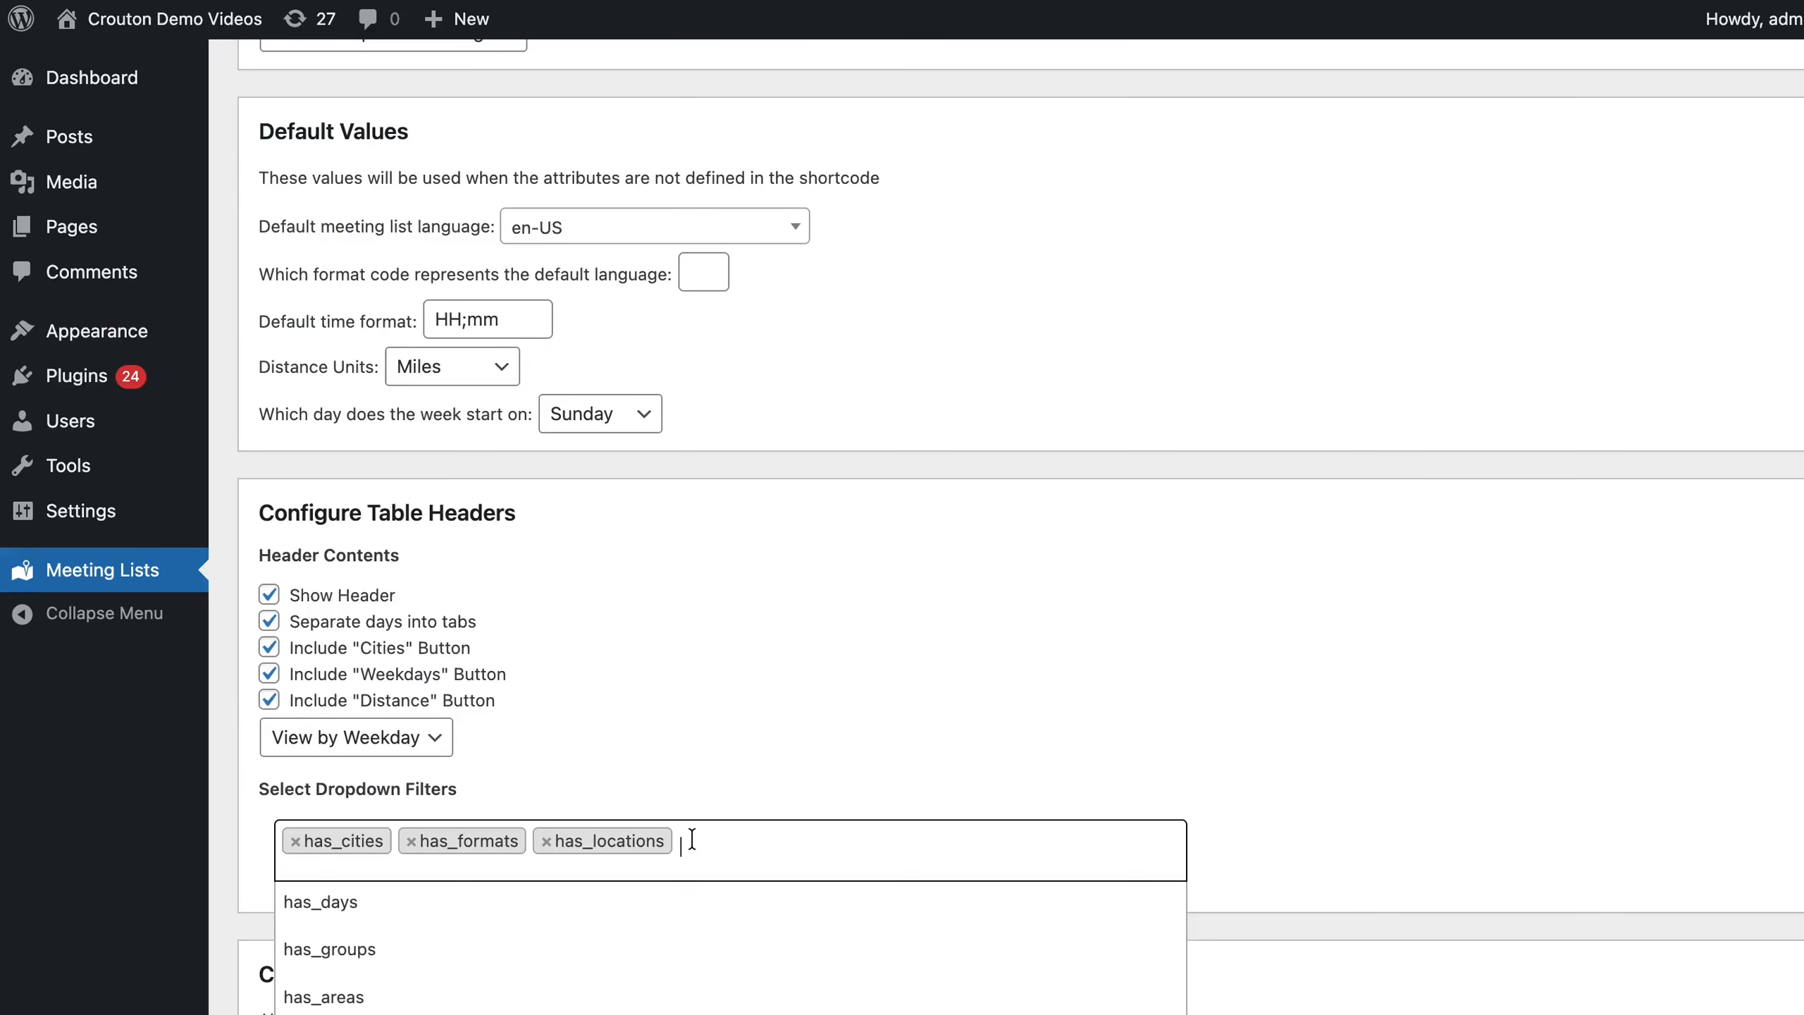
{"action": "left_click", "coordinate": [717, 847]}
{"action": "left_click", "coordinate": [716, 847]}
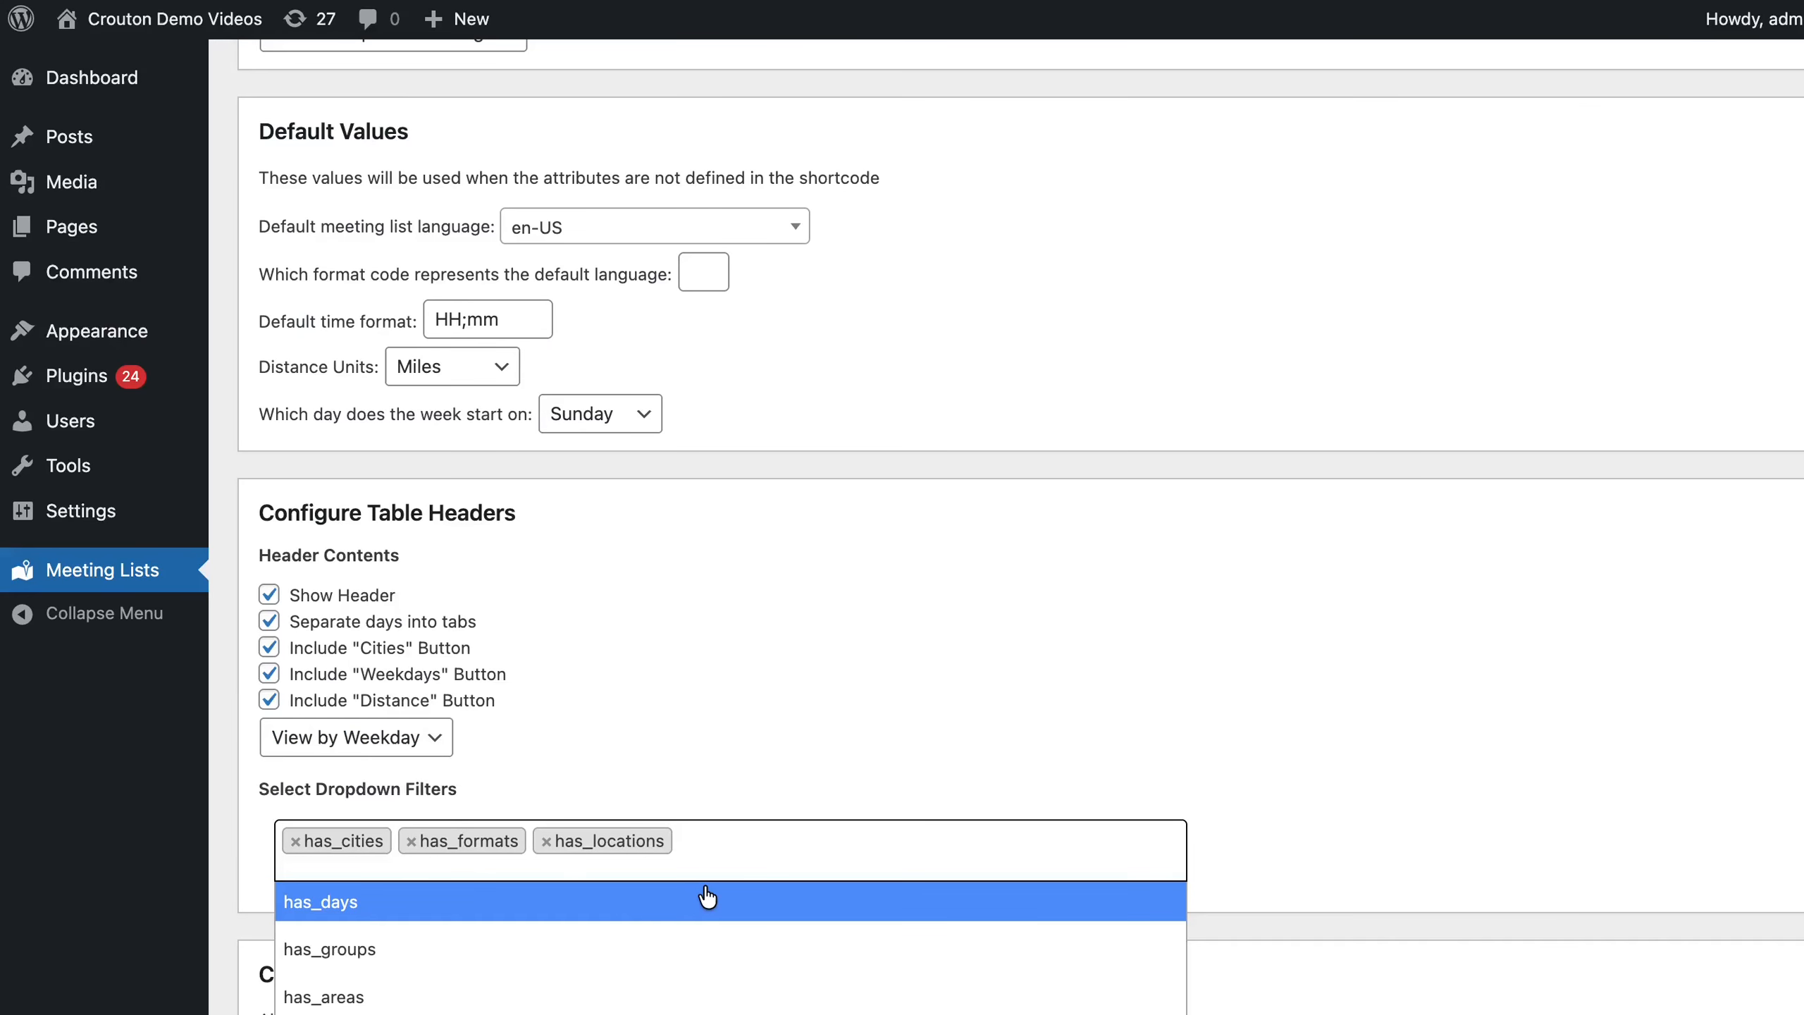
{"action": "scroll", "coordinate": [705, 889], "scroll_direction": "down", "scroll_amount": 3}
{"action": "scroll", "coordinate": [806, 746], "scroll_direction": "down", "scroll_amount": 2}
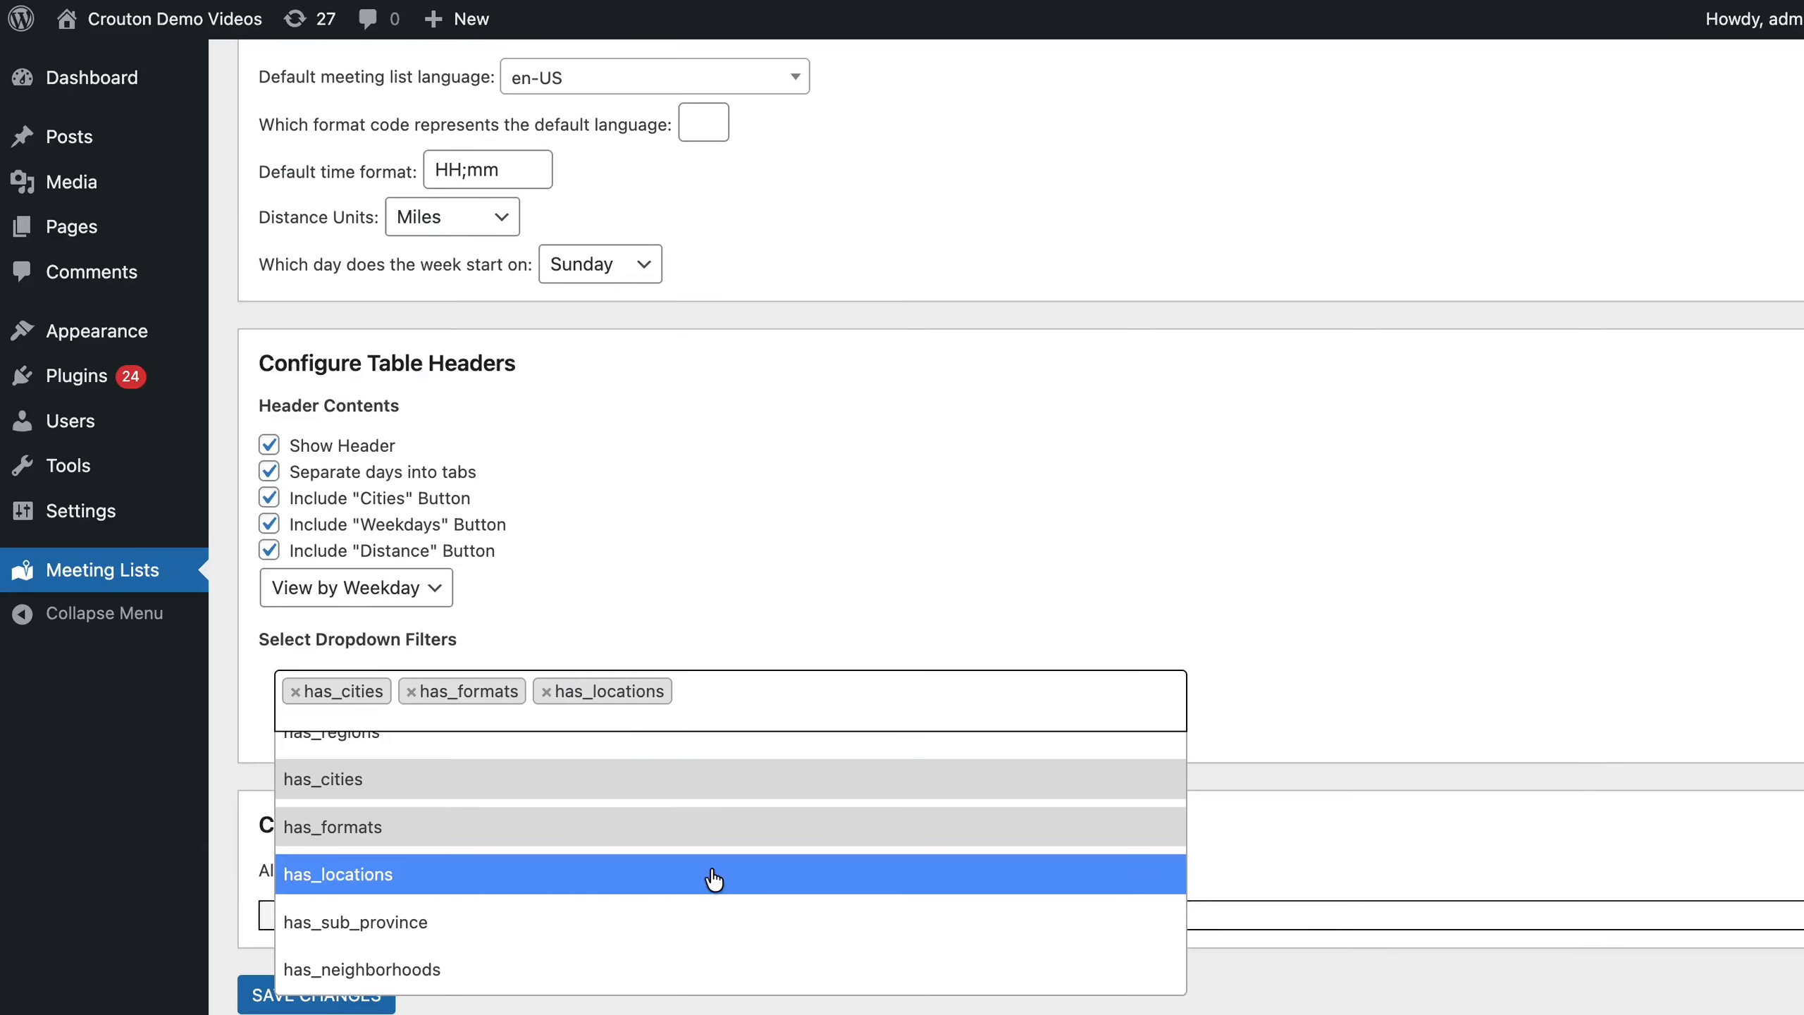
{"action": "scroll", "coordinate": [701, 892], "scroll_direction": "down", "scroll_amount": 5}
{"action": "scroll", "coordinate": [700, 888], "scroll_direction": "down", "scroll_amount": 1}
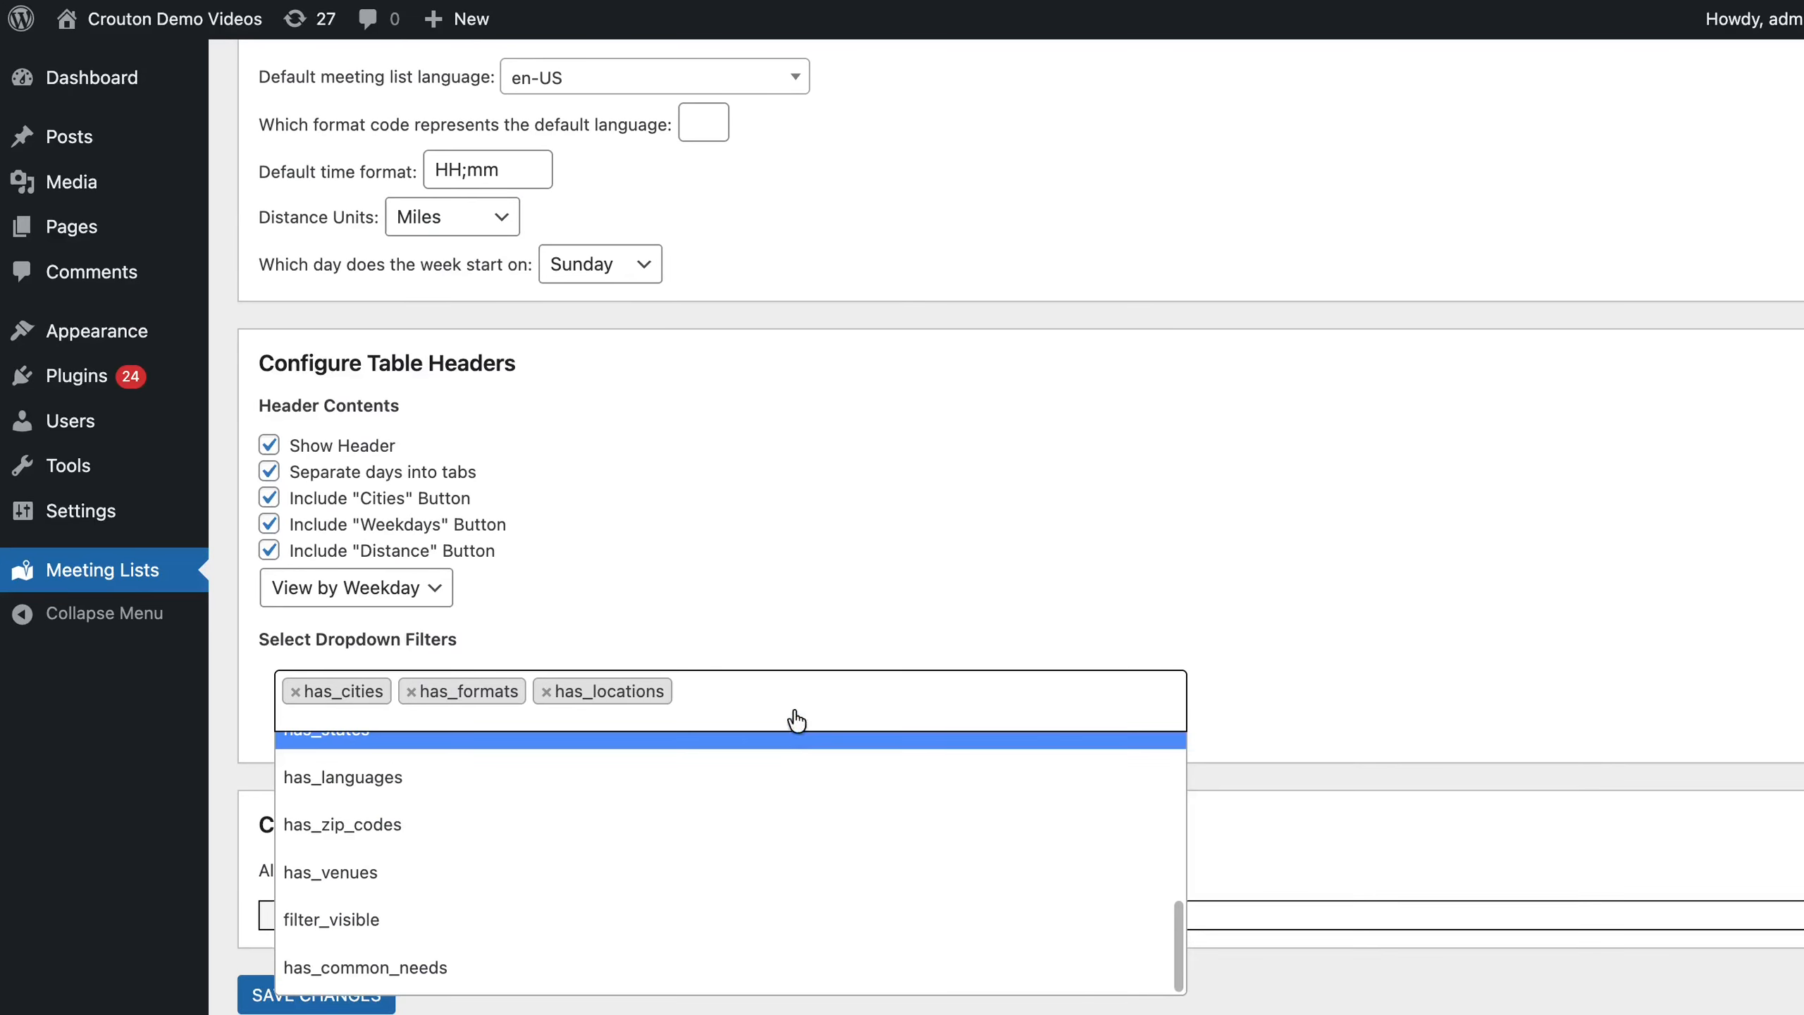
{"action": "left_click", "coordinate": [882, 584]}
Open the Map settings, try Google Maps as the map tile provider, and switch it back to Open Street Map.
{"action": "scroll", "coordinate": [854, 576], "scroll_direction": "up", "scroll_amount": 12}
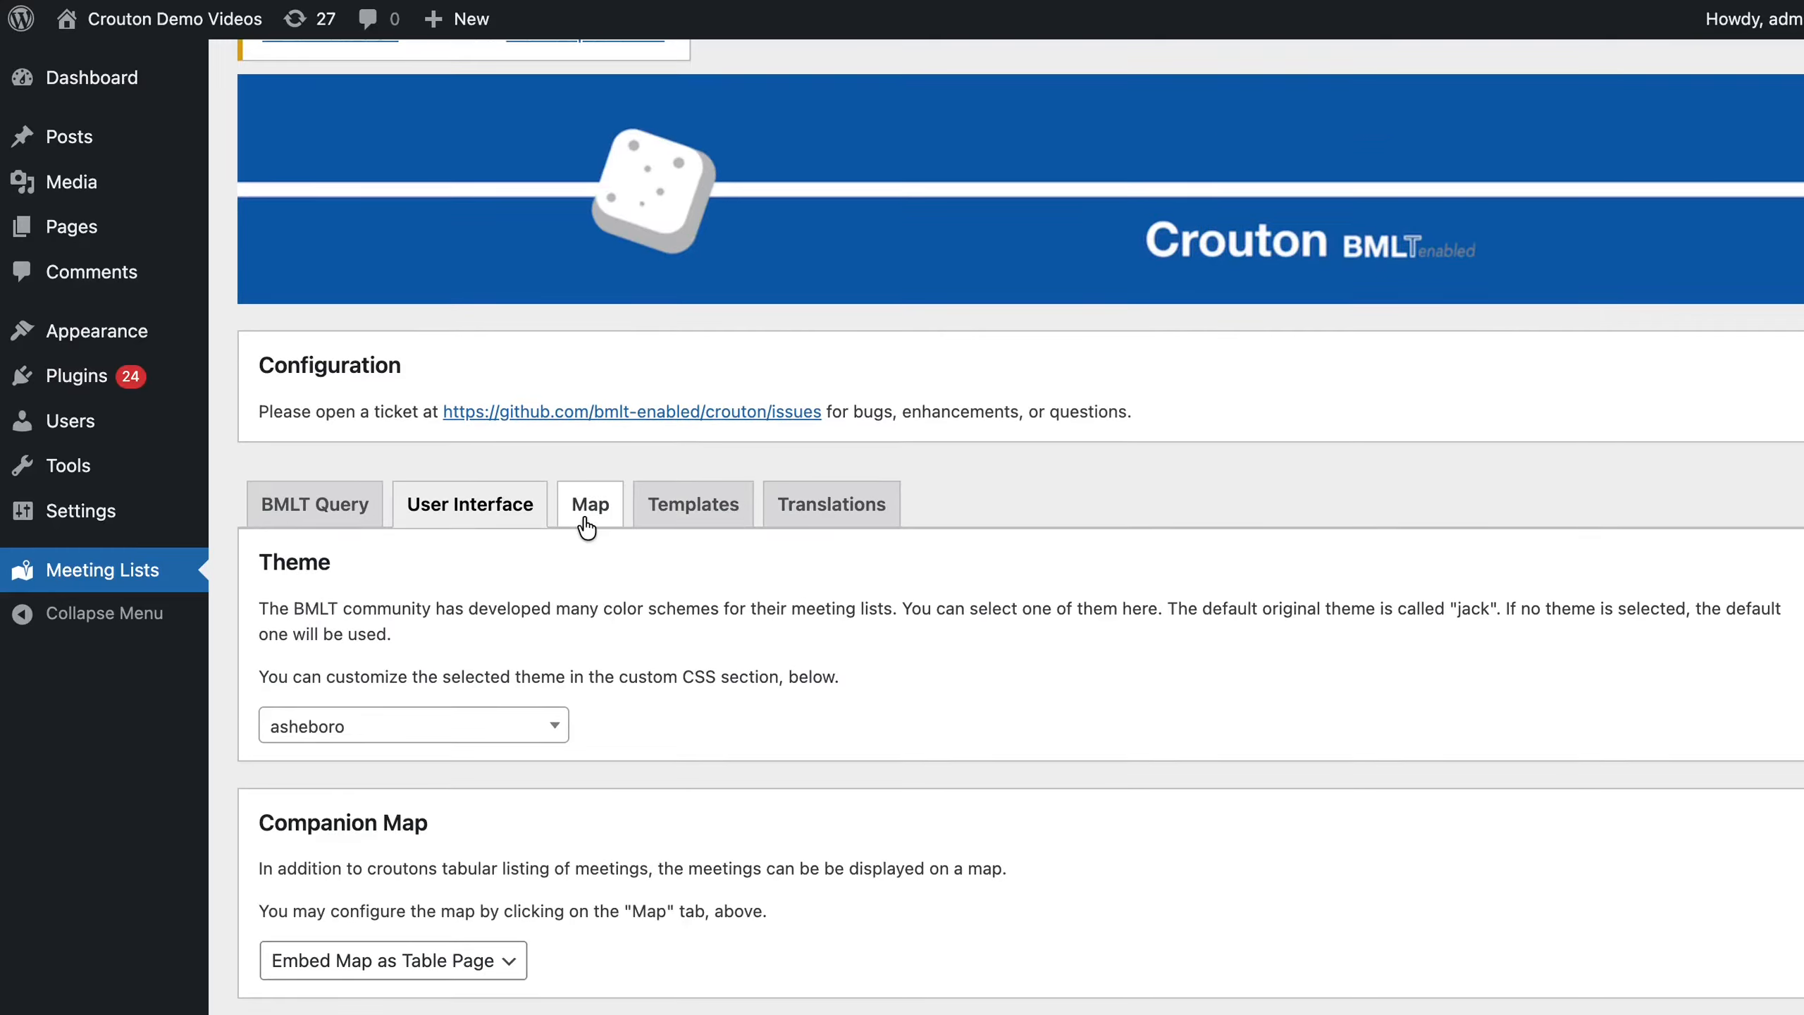
{"action": "left_click", "coordinate": [588, 506]}
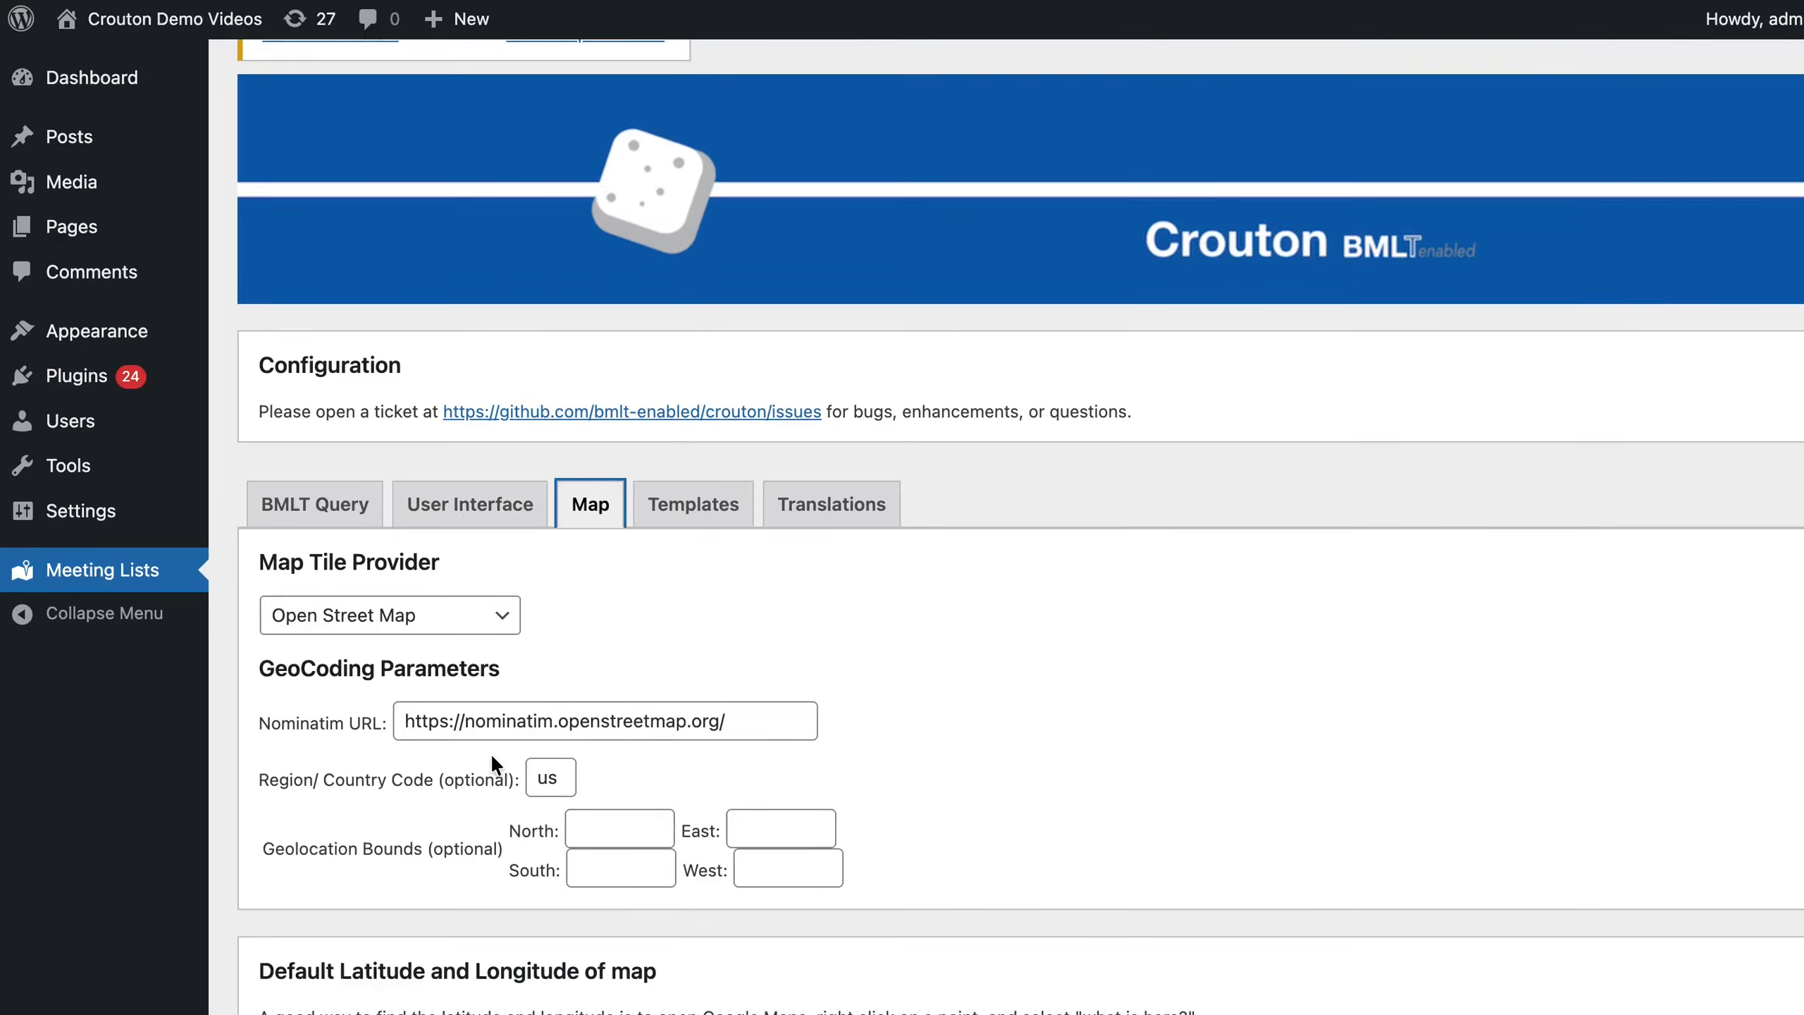
{"action": "scroll", "coordinate": [482, 767], "scroll_direction": "down", "scroll_amount": 3}
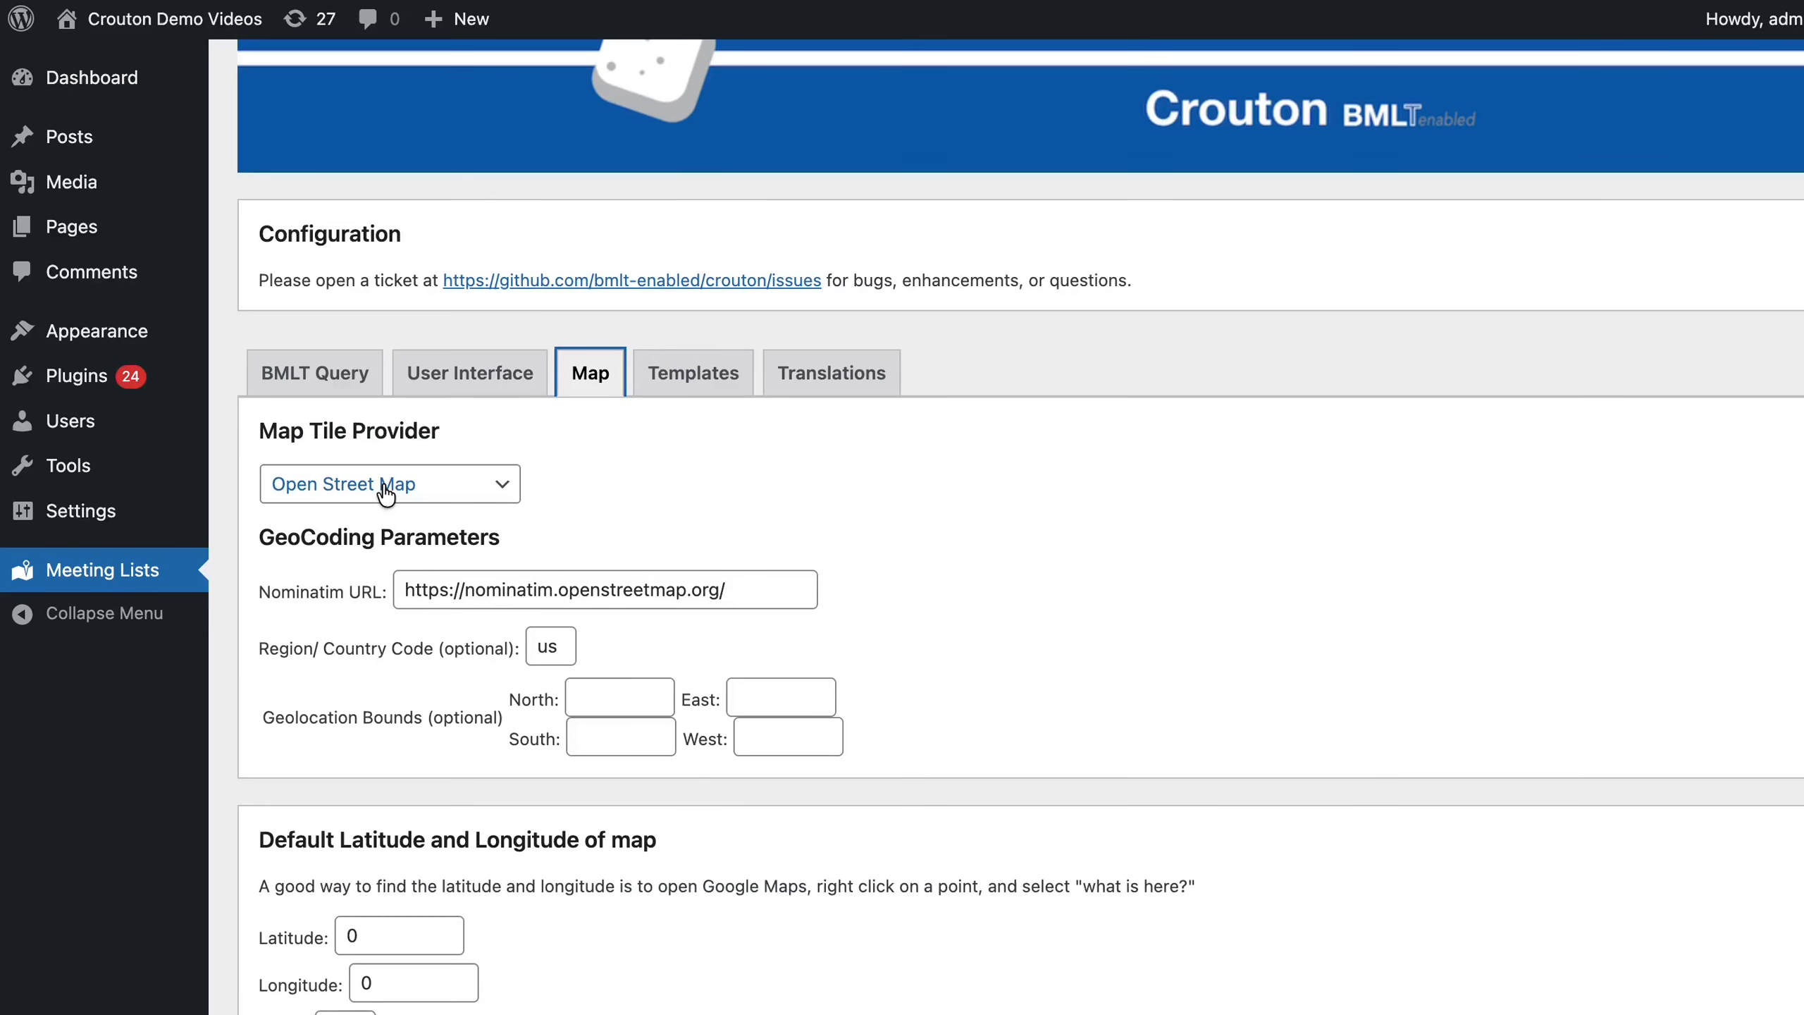
{"action": "left_click", "coordinate": [382, 482]}
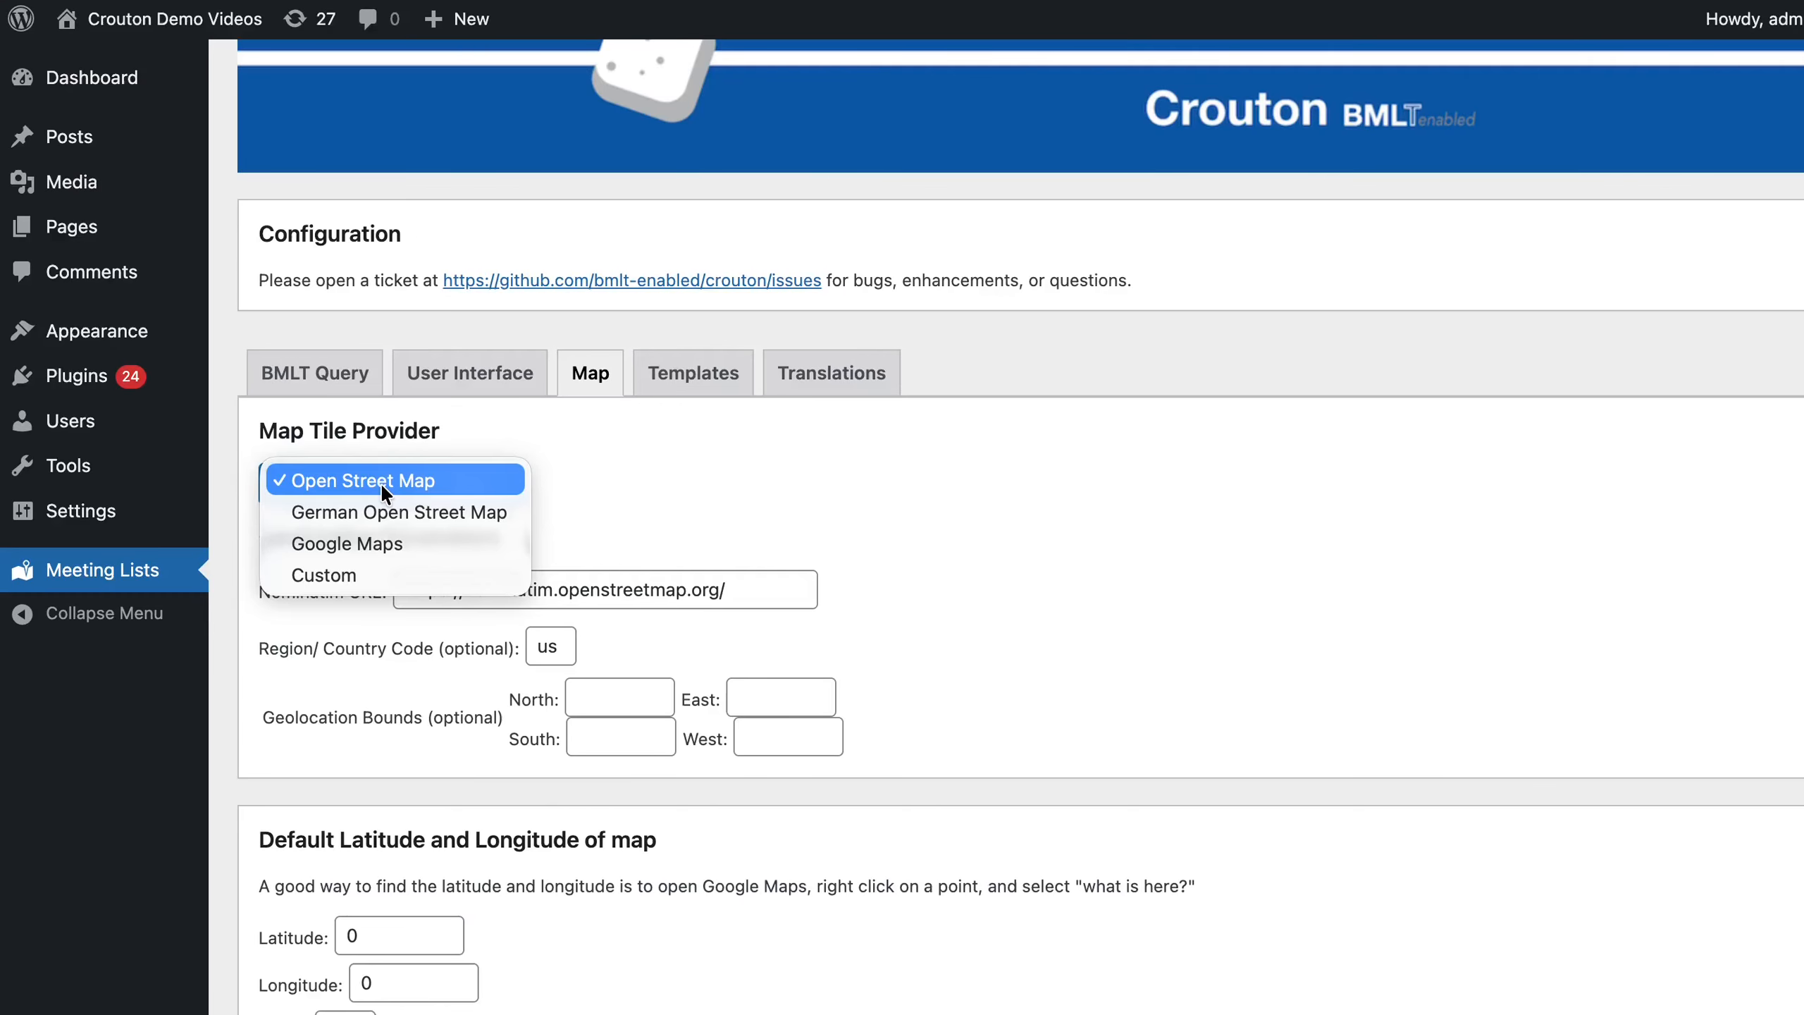
{"action": "left_click", "coordinate": [360, 543]}
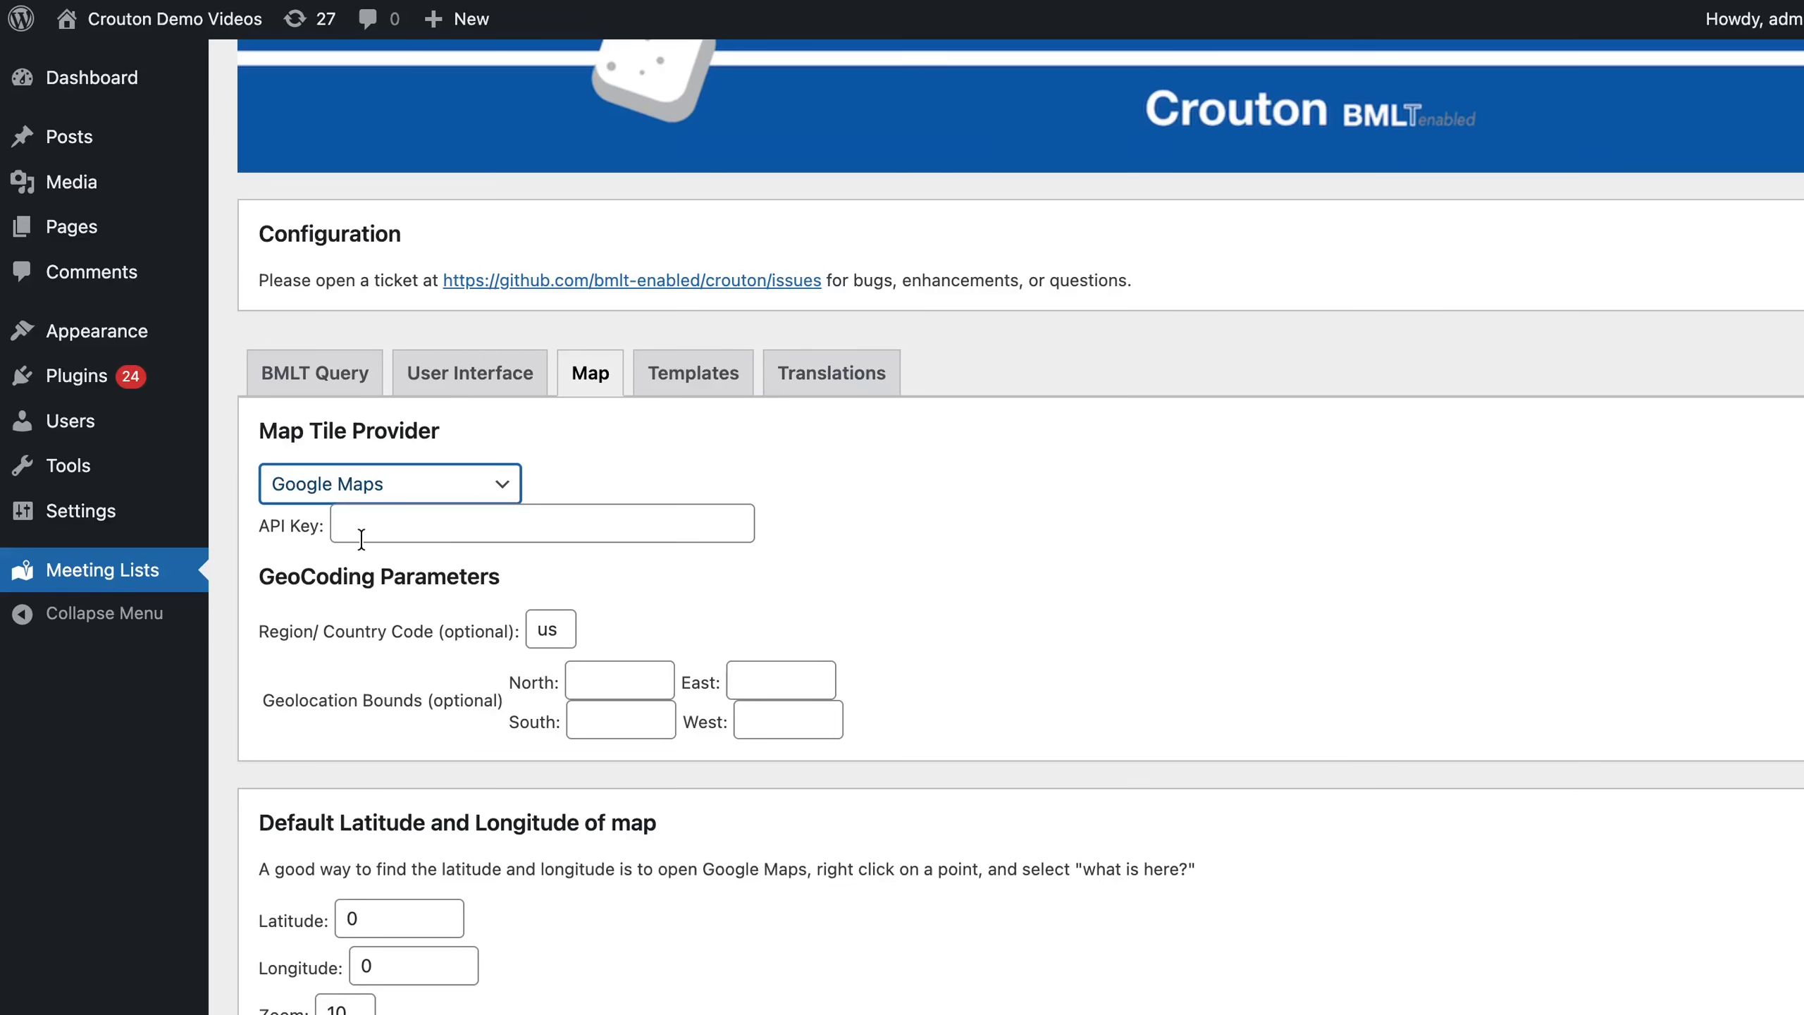
{"action": "left_click", "coordinate": [364, 531]}
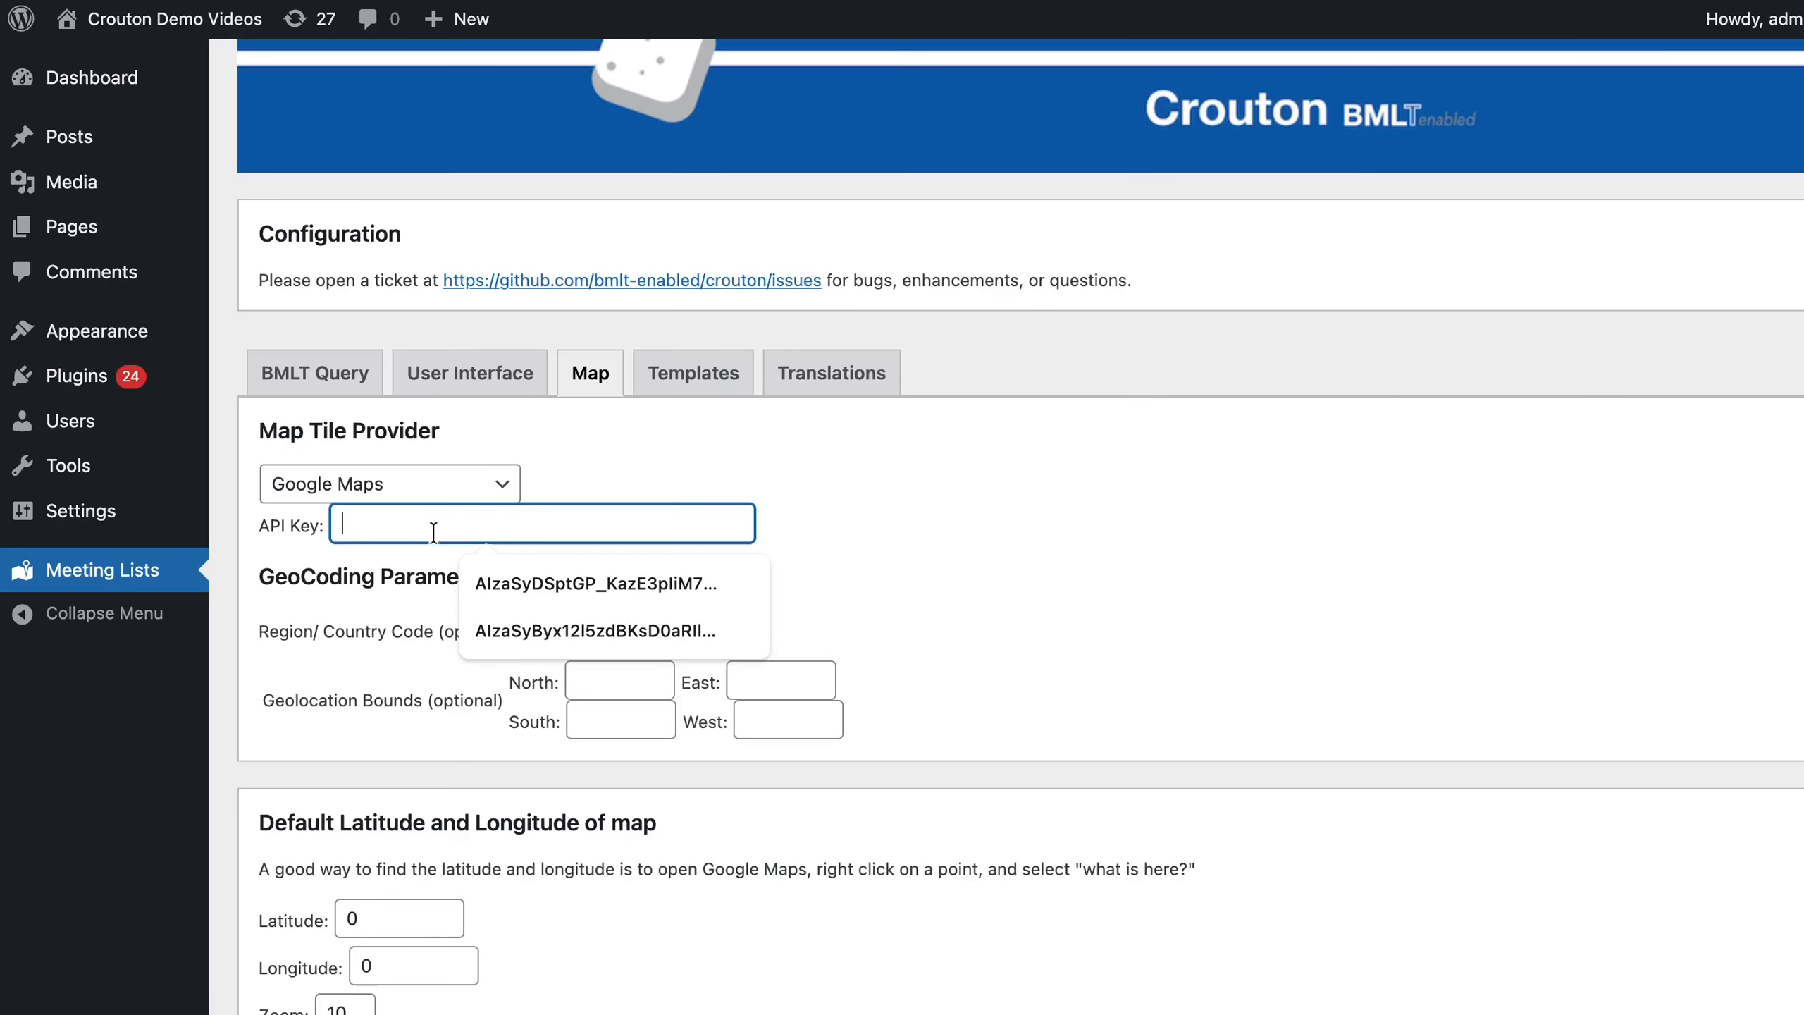
{"action": "left_click", "coordinate": [512, 484]}
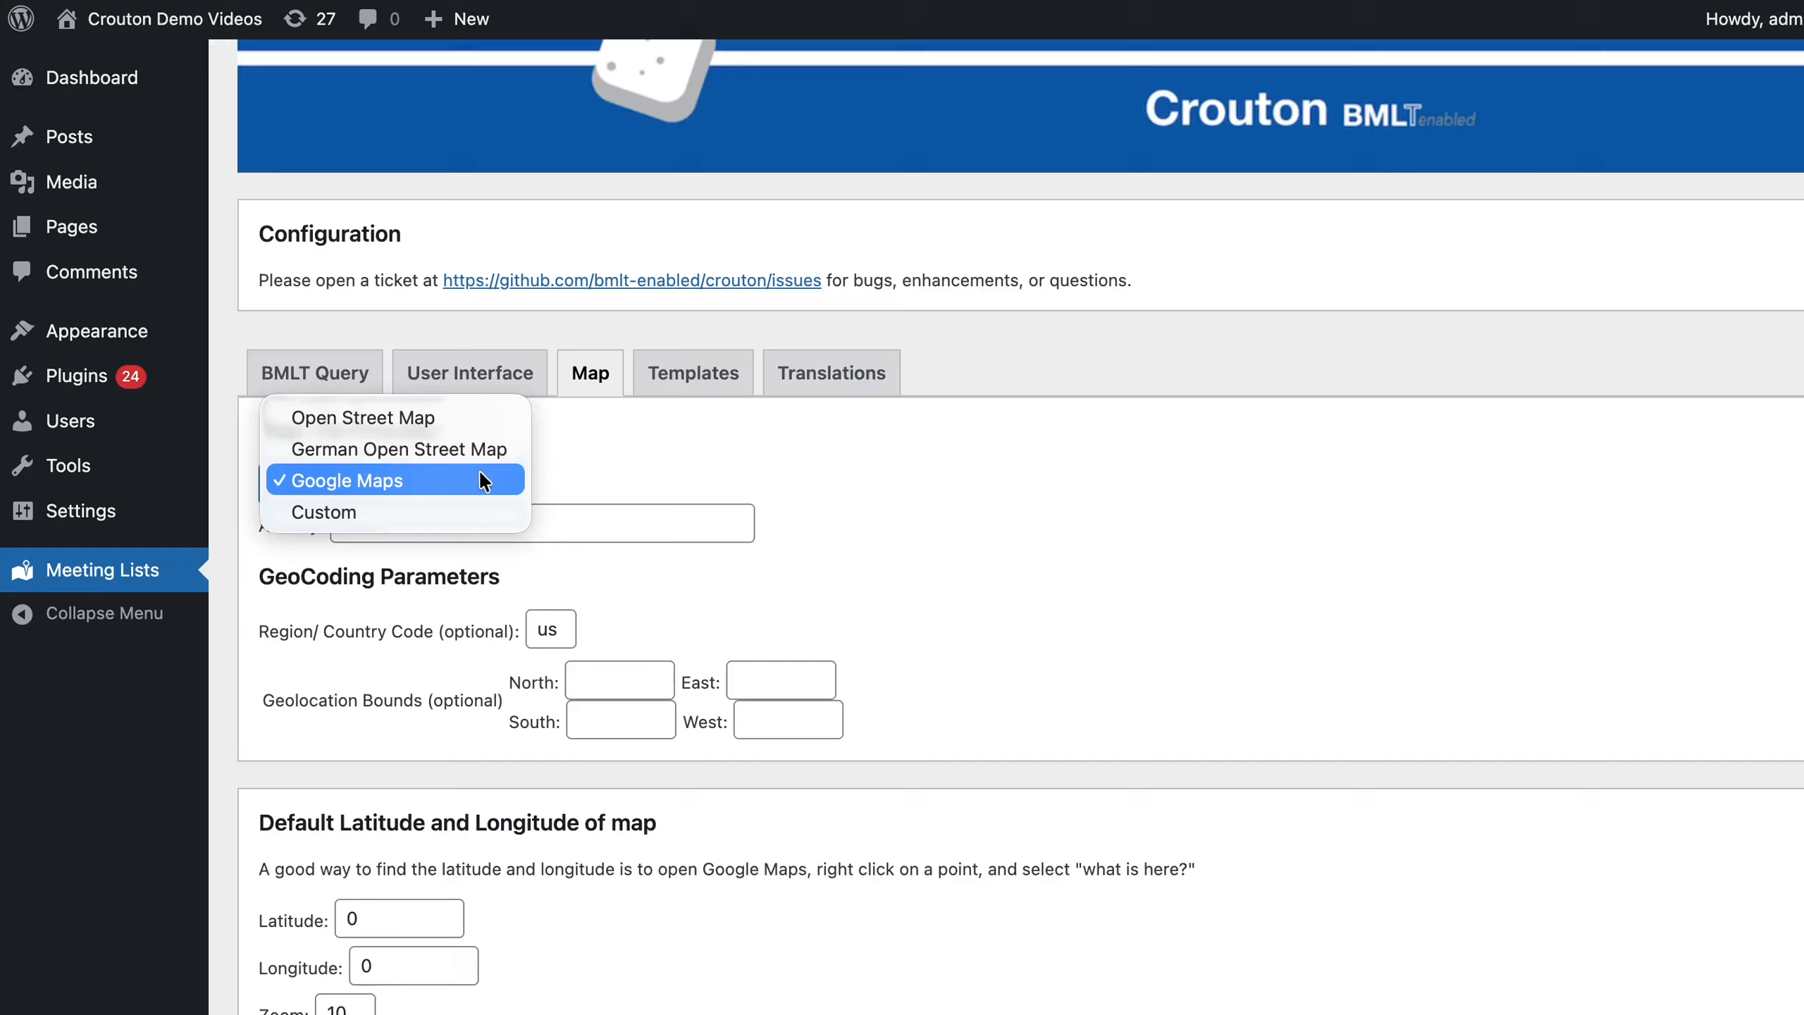
{"action": "left_click", "coordinate": [459, 418]}
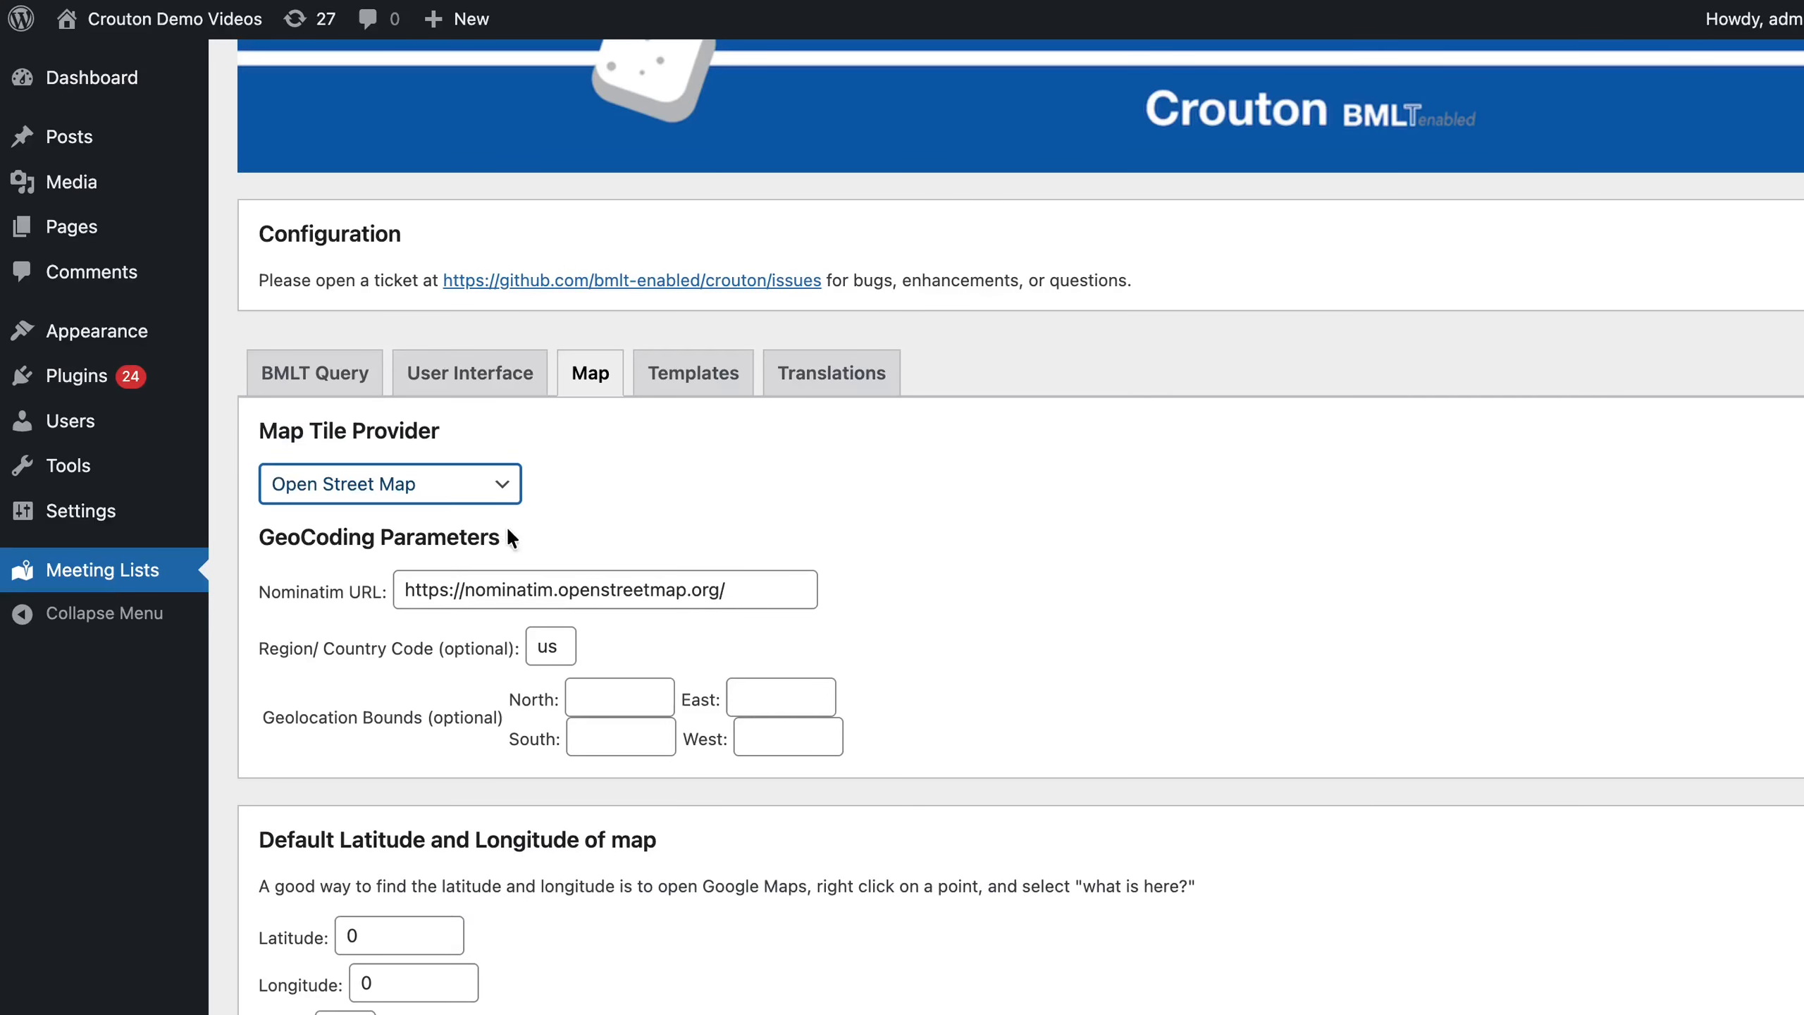
Review the Nominatim URL, try fr as the geocoding region code, and set the code back to us.
{"action": "left_click_drag", "start_coordinate": [752, 596], "coordinate": [412, 582]}
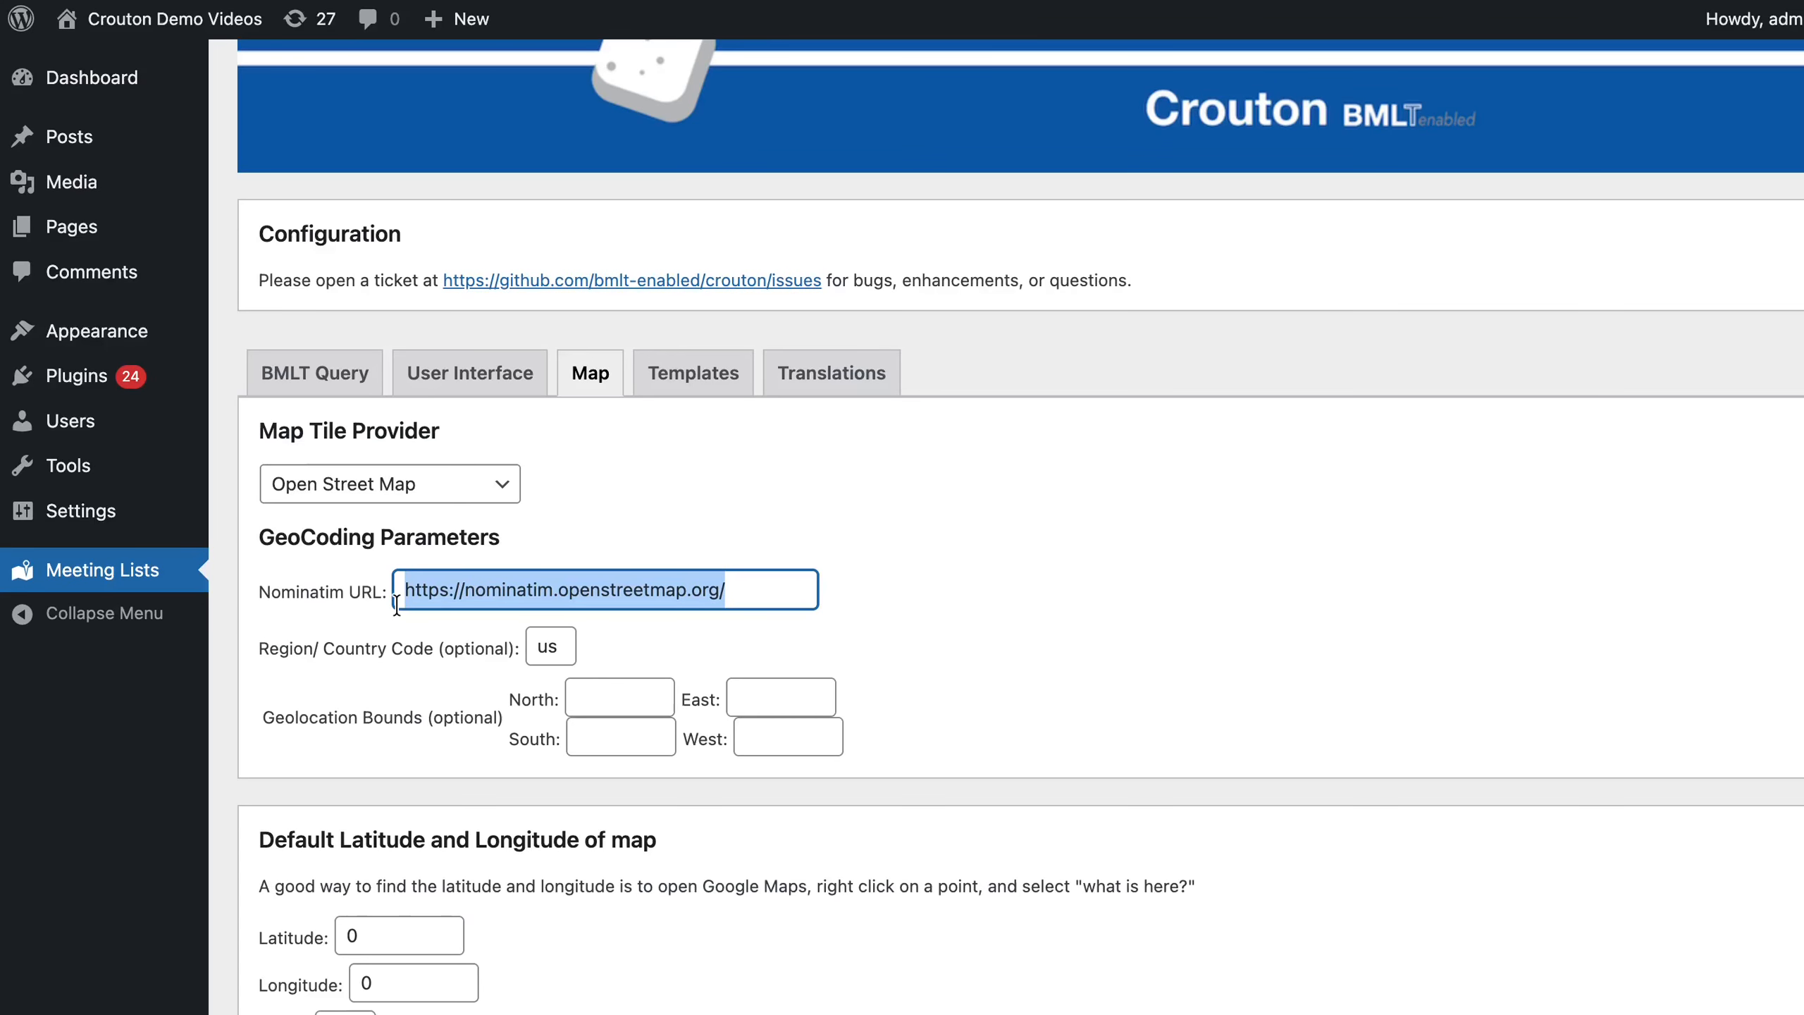
{"action": "left_click", "coordinate": [560, 650]}
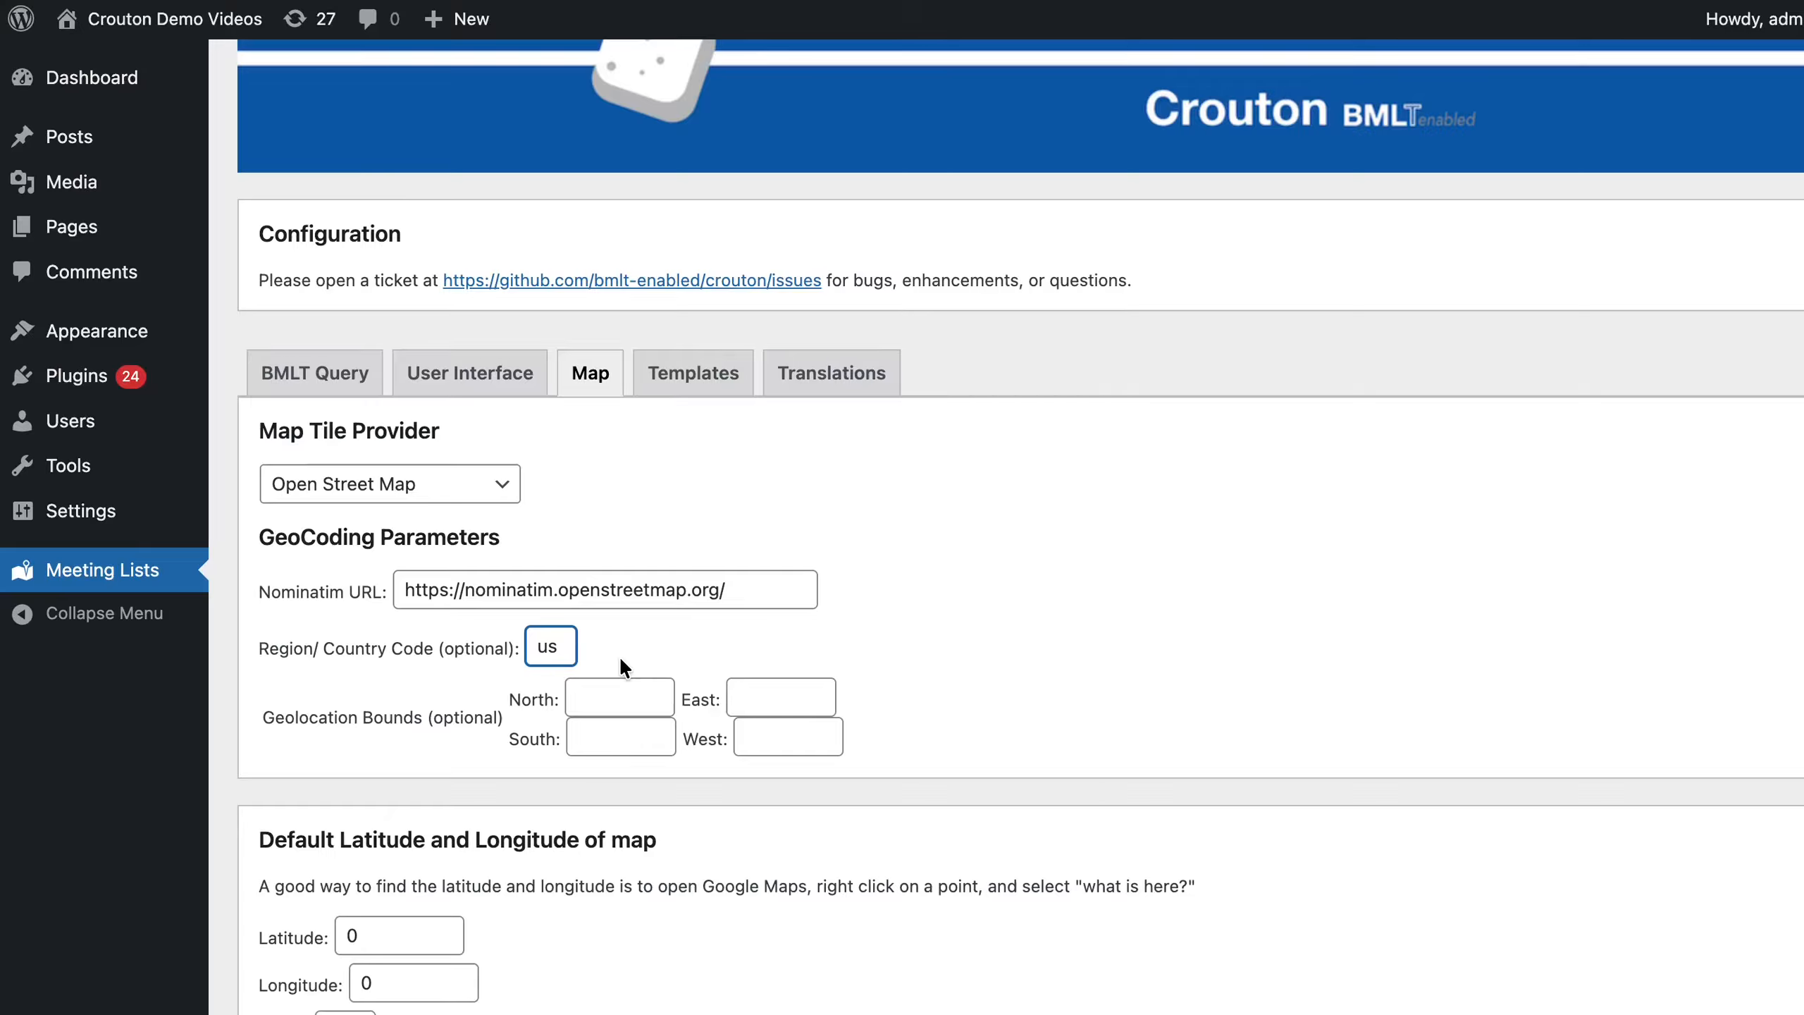
{"action": "key", "text": "BackSpace"}
{"action": "key", "text": "BackSpace"}
{"action": "type", "text": "fr"}
{"action": "key", "text": "BackSpace"}
{"action": "type", "text": "us"}
{"action": "scroll", "coordinate": [587, 625], "scroll_direction": "down", "scroll_amount": 5}
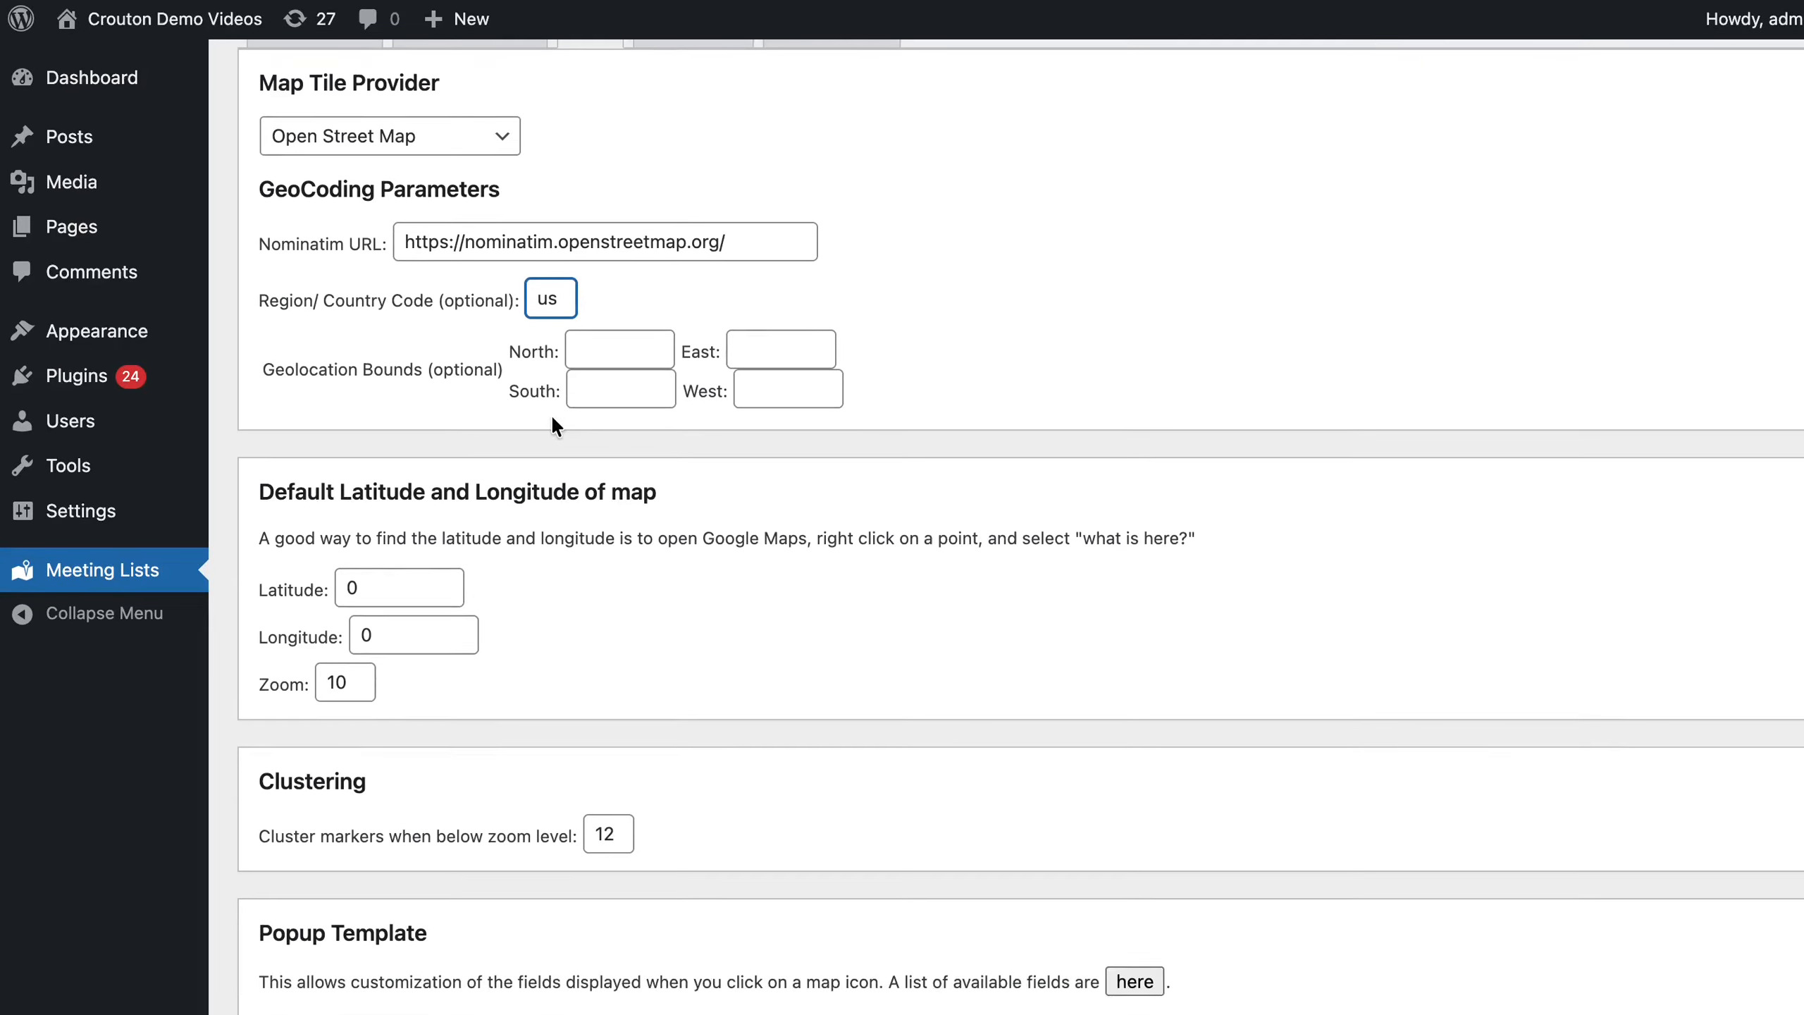
{"action": "scroll", "coordinate": [551, 427], "scroll_direction": "up", "scroll_amount": 4}
{"action": "scroll", "coordinate": [547, 446], "scroll_direction": "up", "scroll_amount": 2}
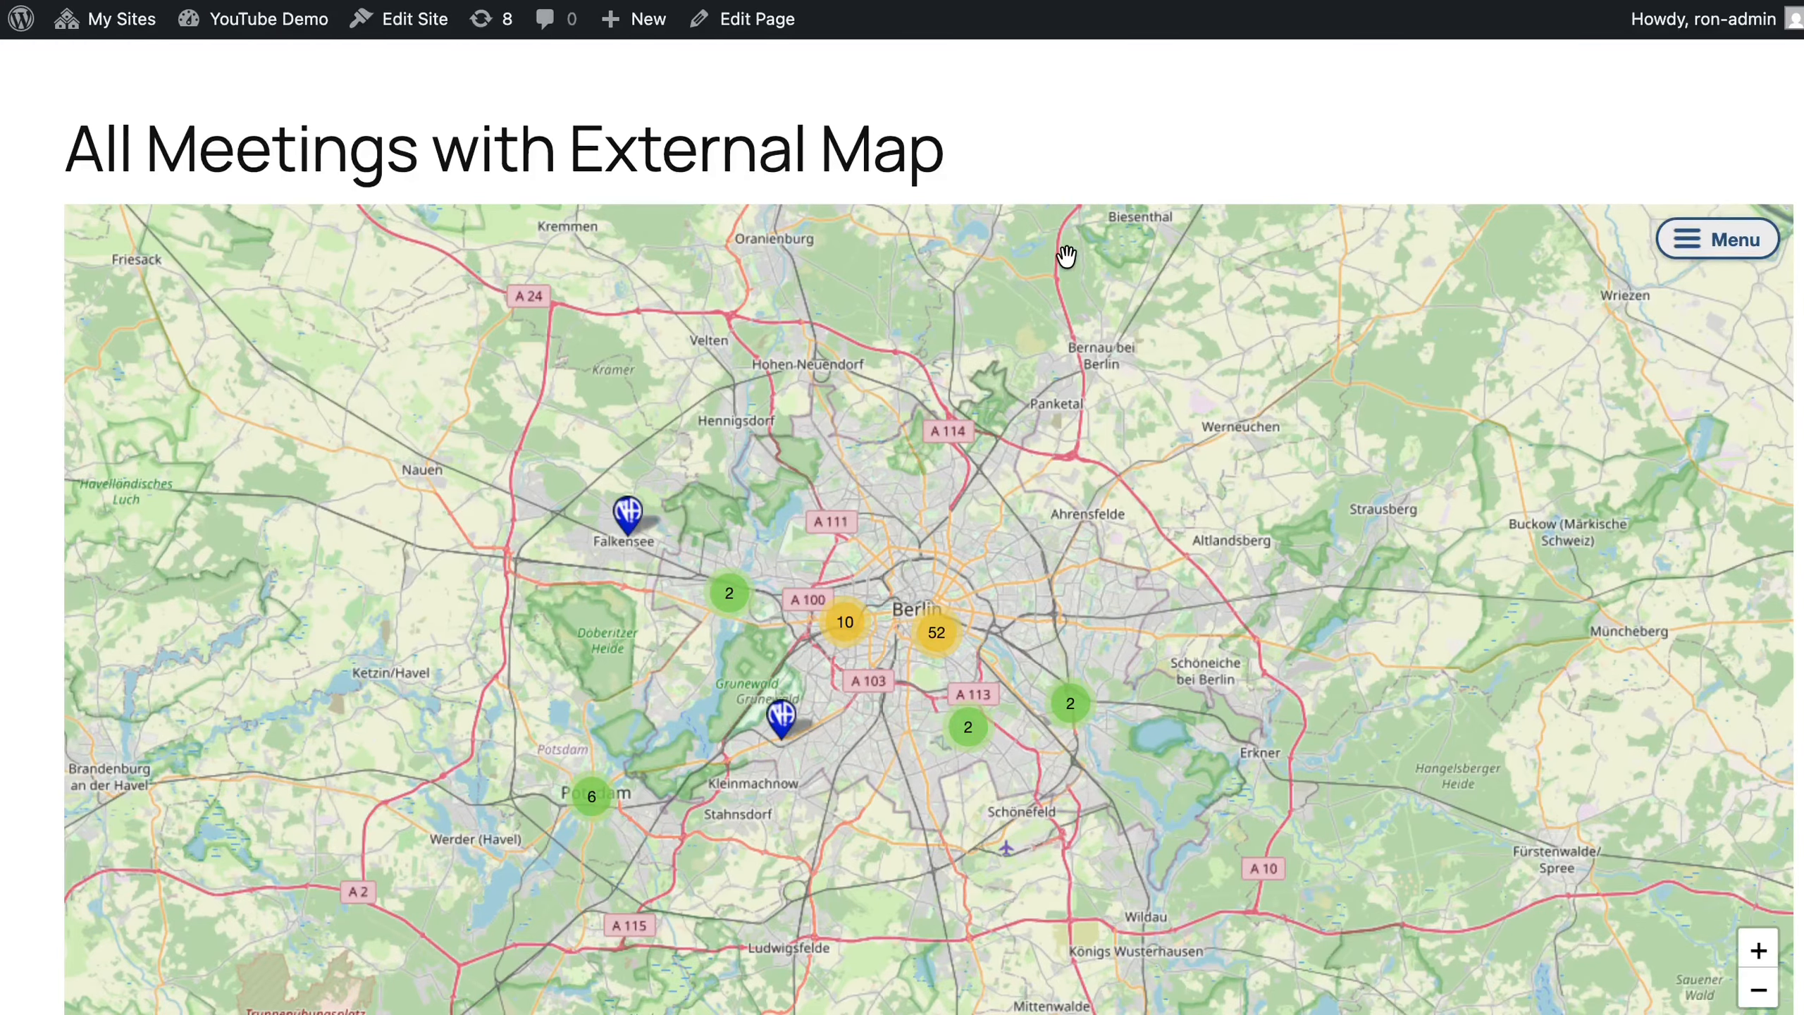
On the All Meetings with External Map page, view several meeting popups, expand the central Berlin marker cluster, and zoom back out.
{"action": "left_click", "coordinate": [628, 517]}
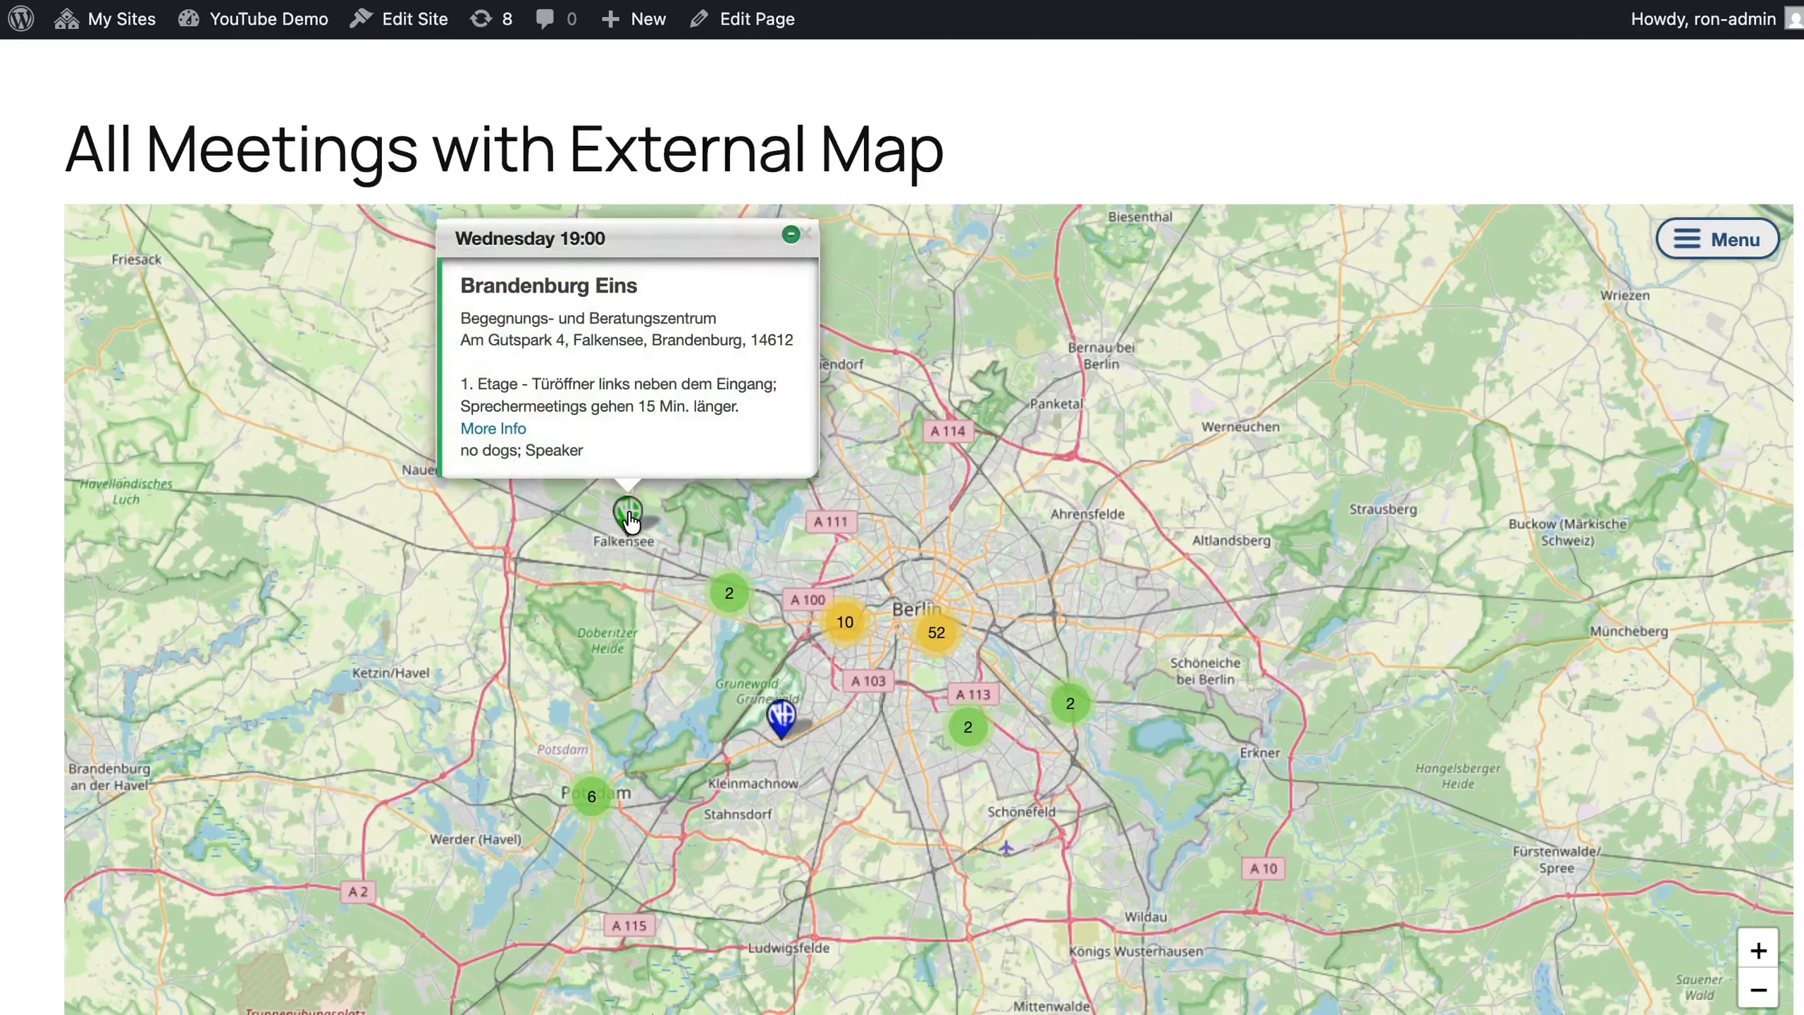
{"action": "left_click", "coordinate": [927, 638]}
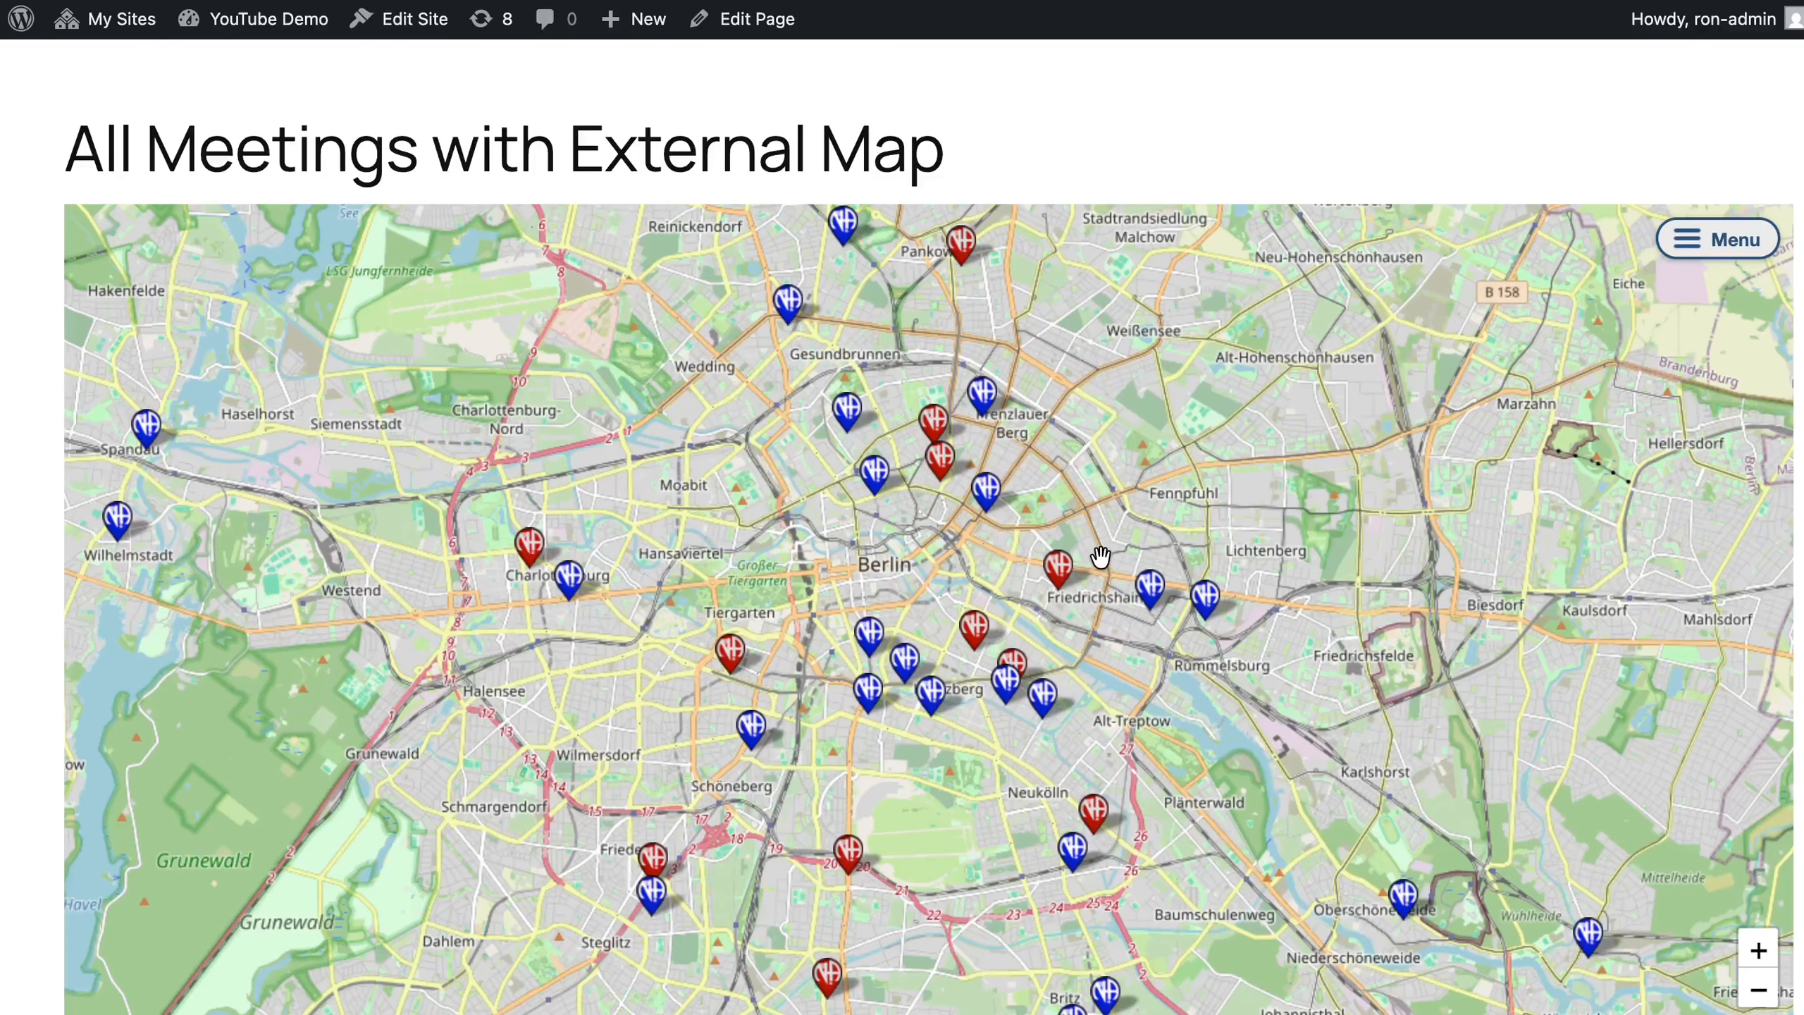
{"action": "left_click", "coordinate": [1151, 587]}
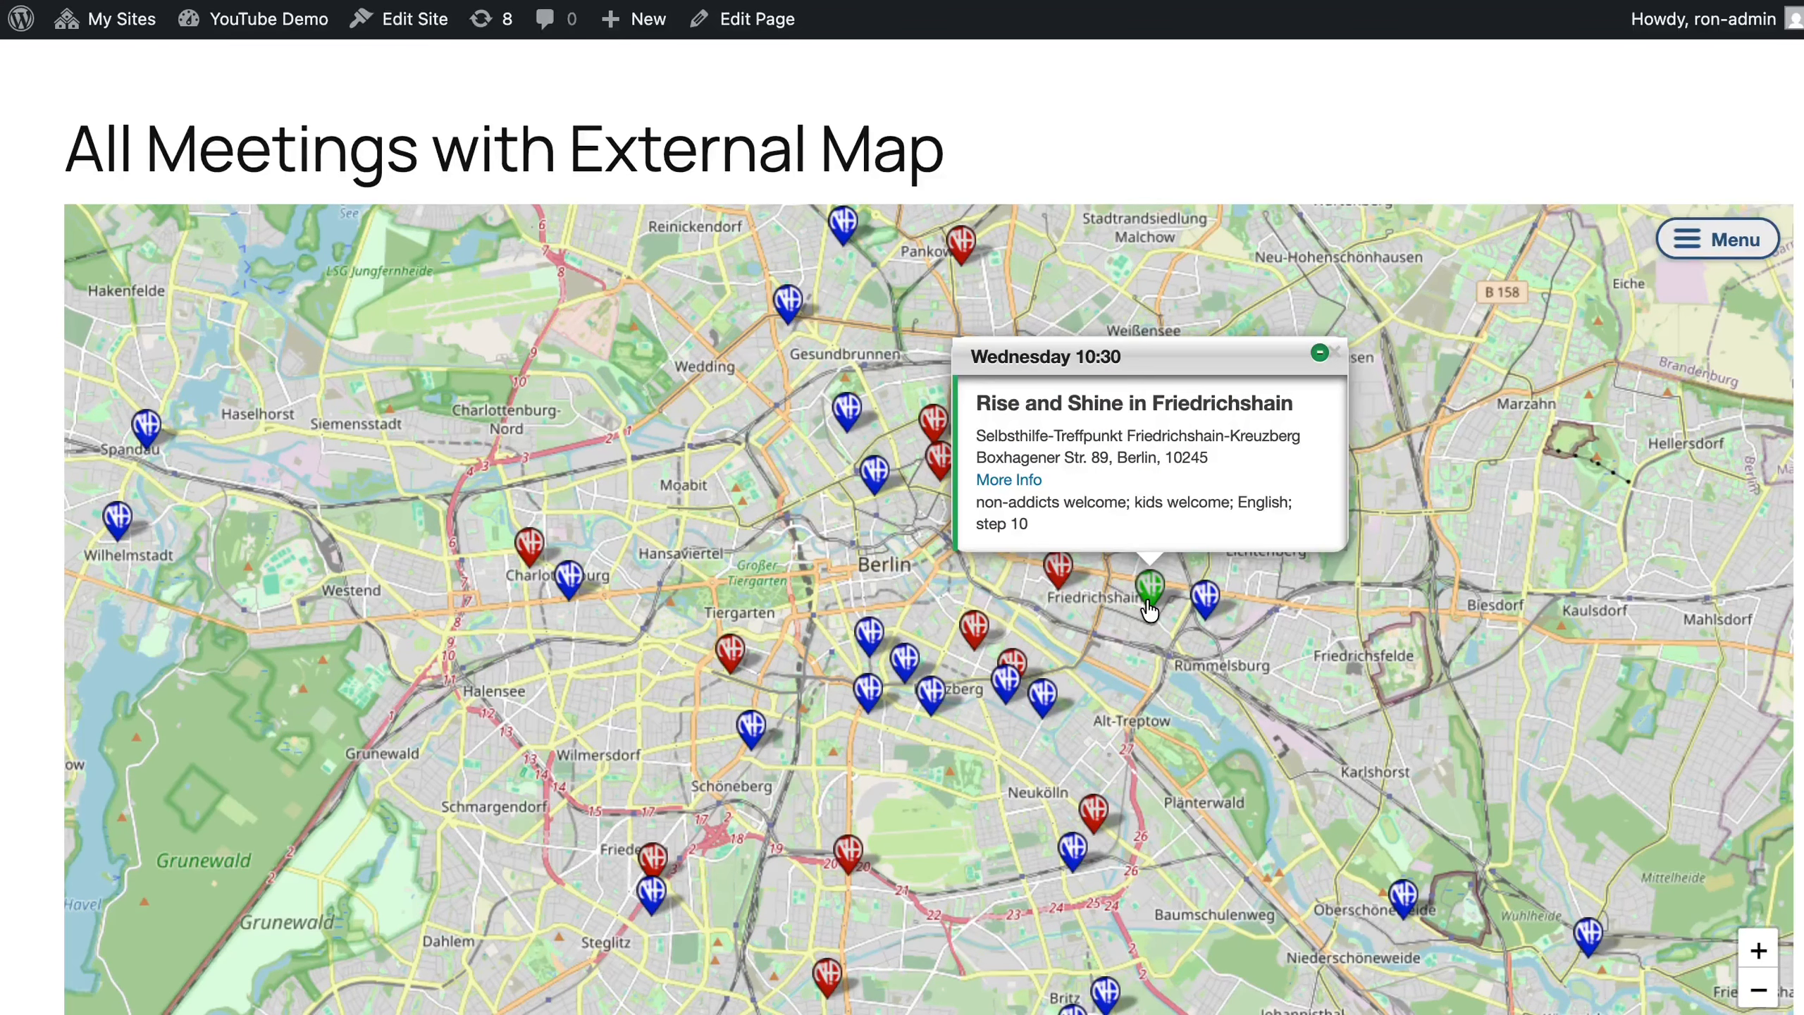
{"action": "left_click", "coordinate": [1405, 915]}
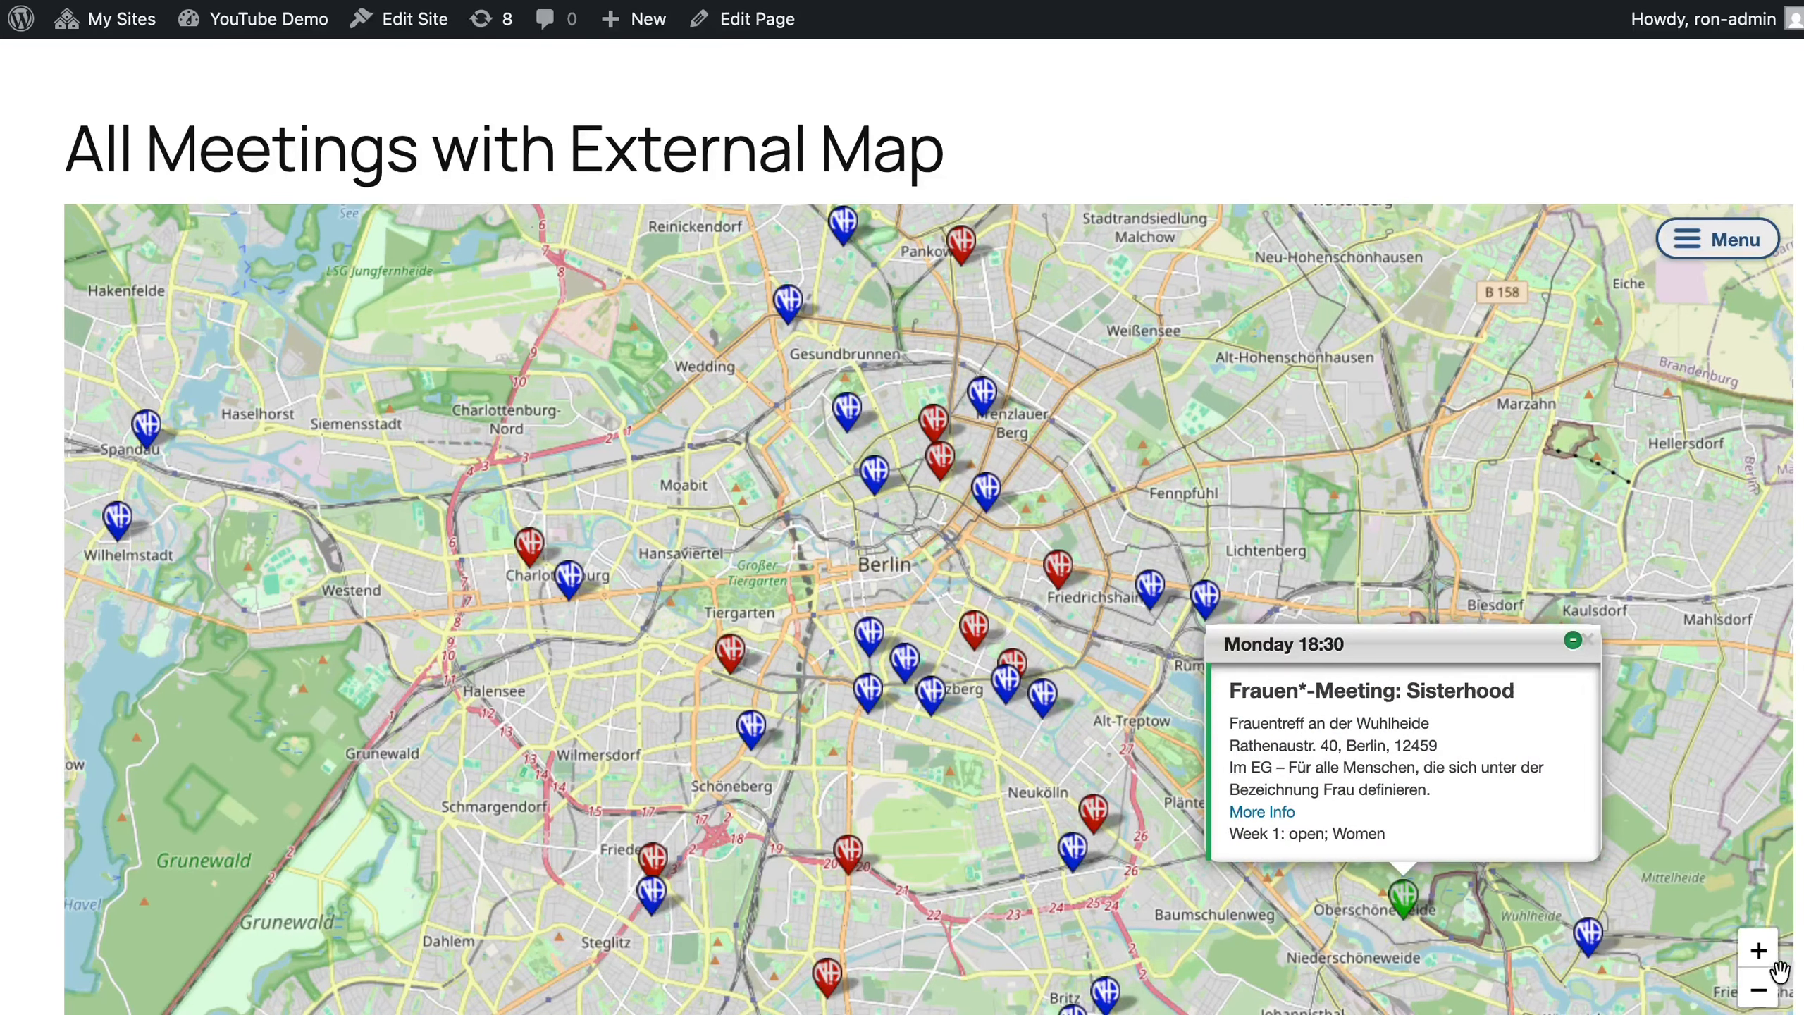
{"action": "left_click", "coordinate": [1757, 991]}
{"action": "left_click", "coordinate": [1757, 991]}
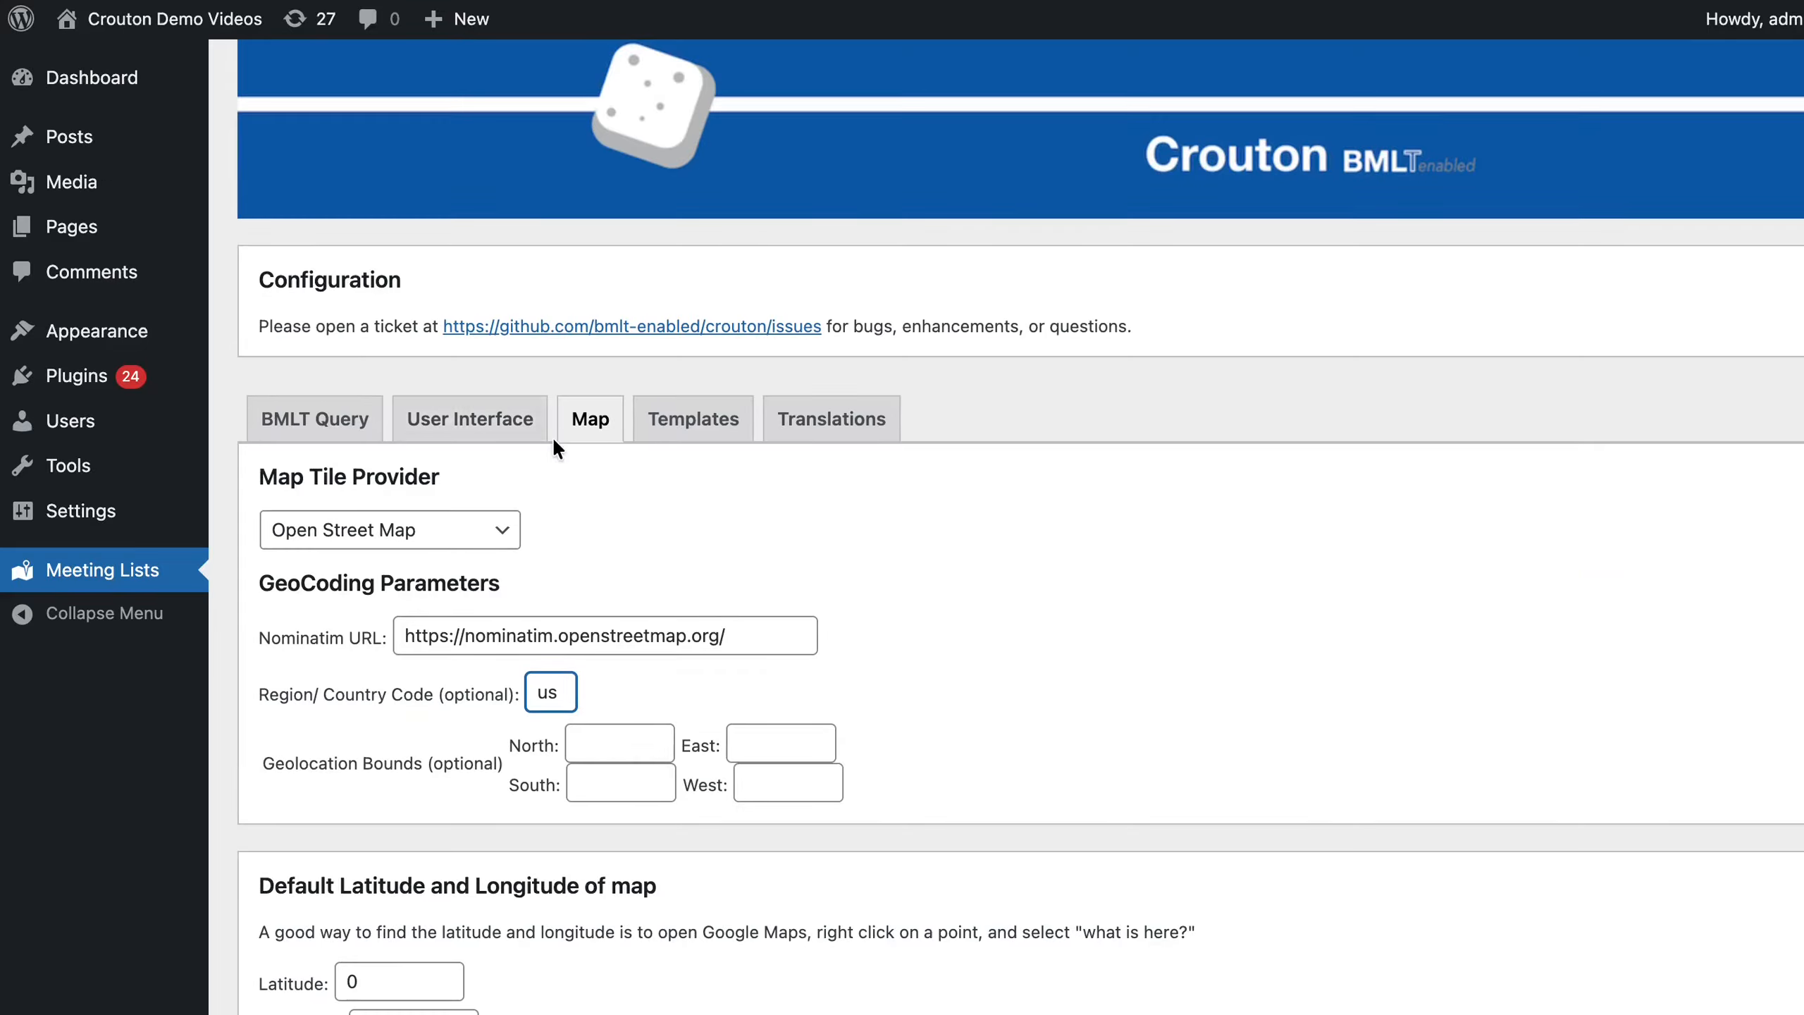
Check the zoom level setting for marker clustering in the Map settings and open the Templates settings.
{"action": "scroll", "coordinate": [552, 441], "scroll_direction": "down", "scroll_amount": 10}
{"action": "left_click_drag", "start_coordinate": [589, 492], "coordinate": [640, 491]}
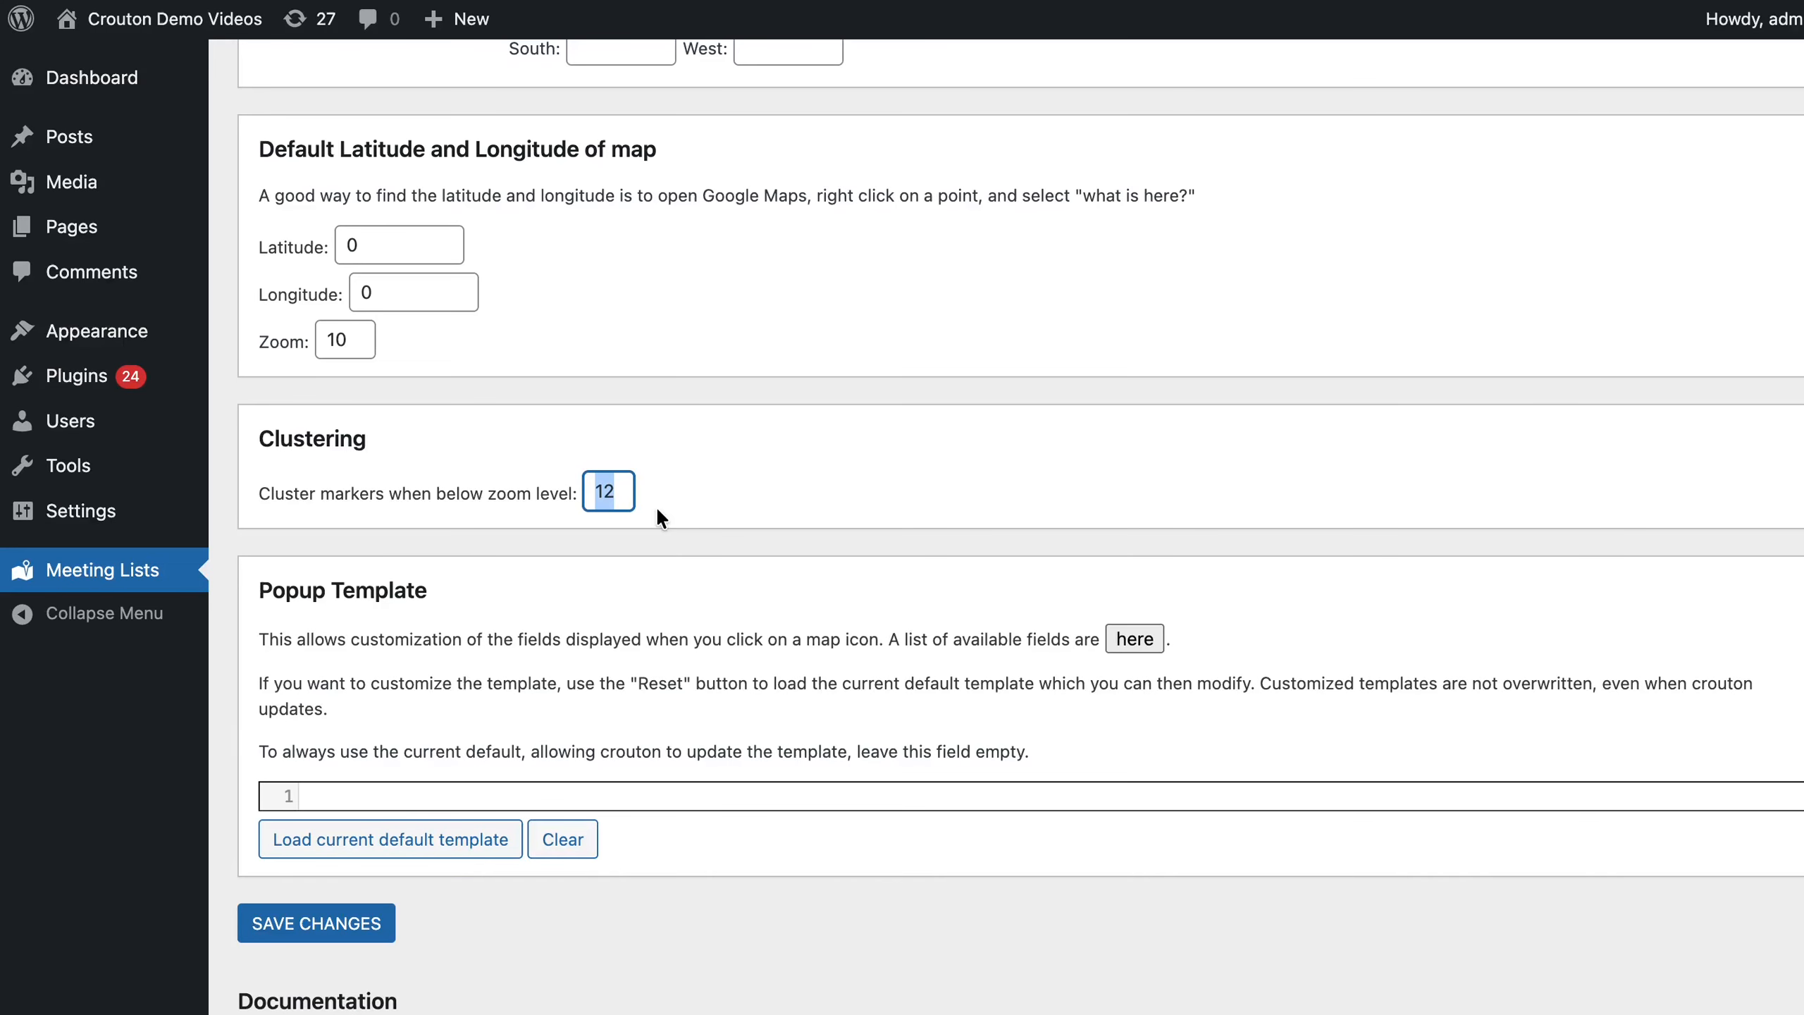
{"action": "scroll", "coordinate": [655, 504], "scroll_direction": "up", "scroll_amount": 7}
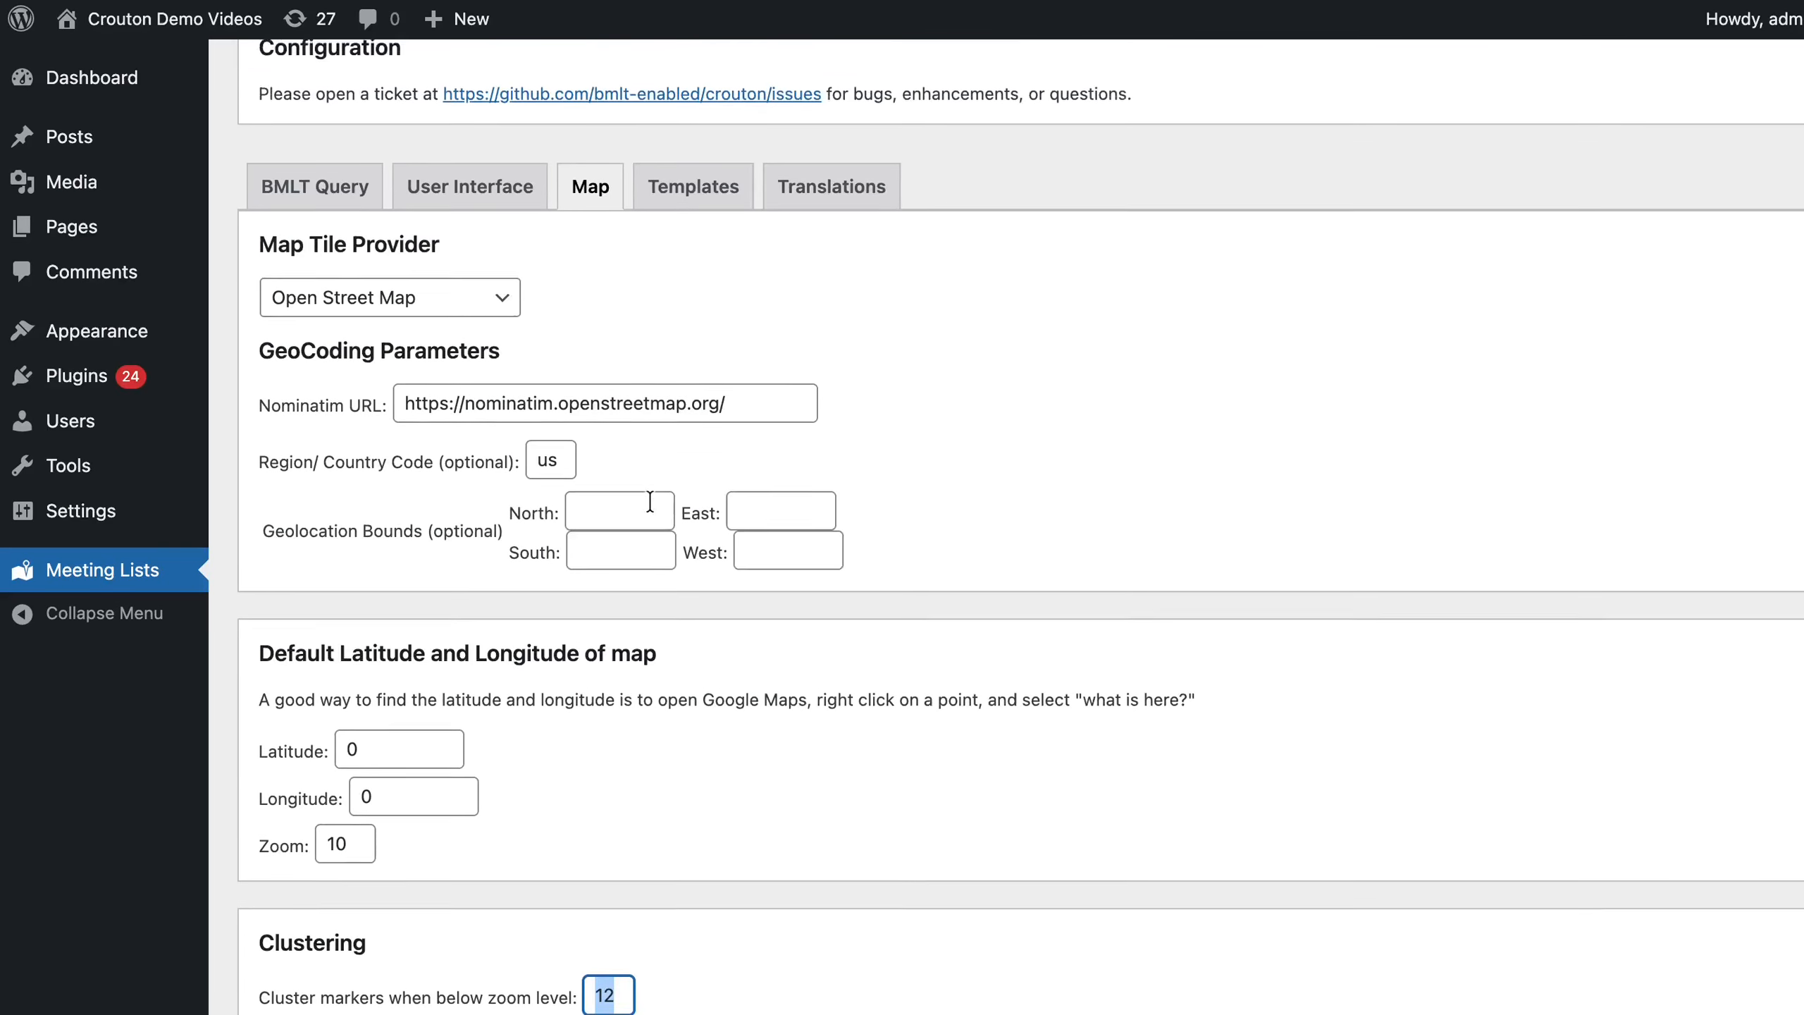
{"action": "left_click", "coordinate": [689, 228]}
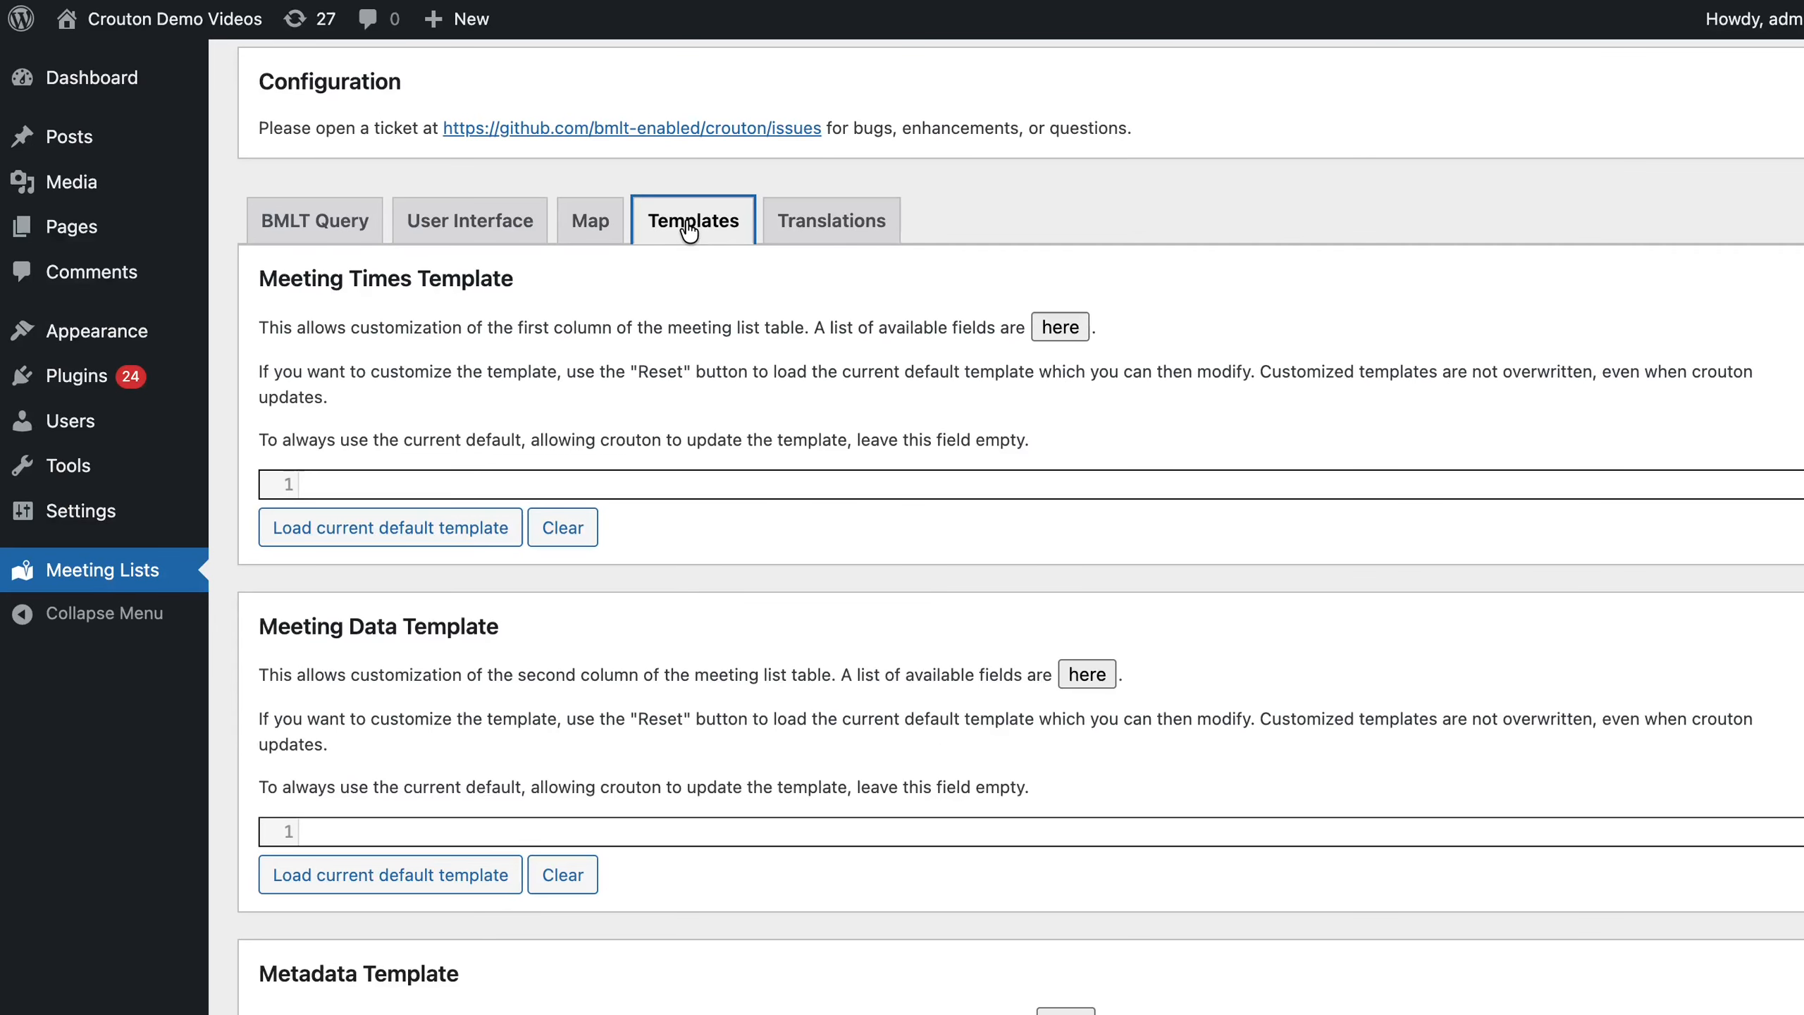
Load the current default Meeting Data Template and add a {{bus_lines}} line below the meeting-additional-info line.
{"action": "scroll", "coordinate": [683, 409], "scroll_direction": "down", "scroll_amount": 4}
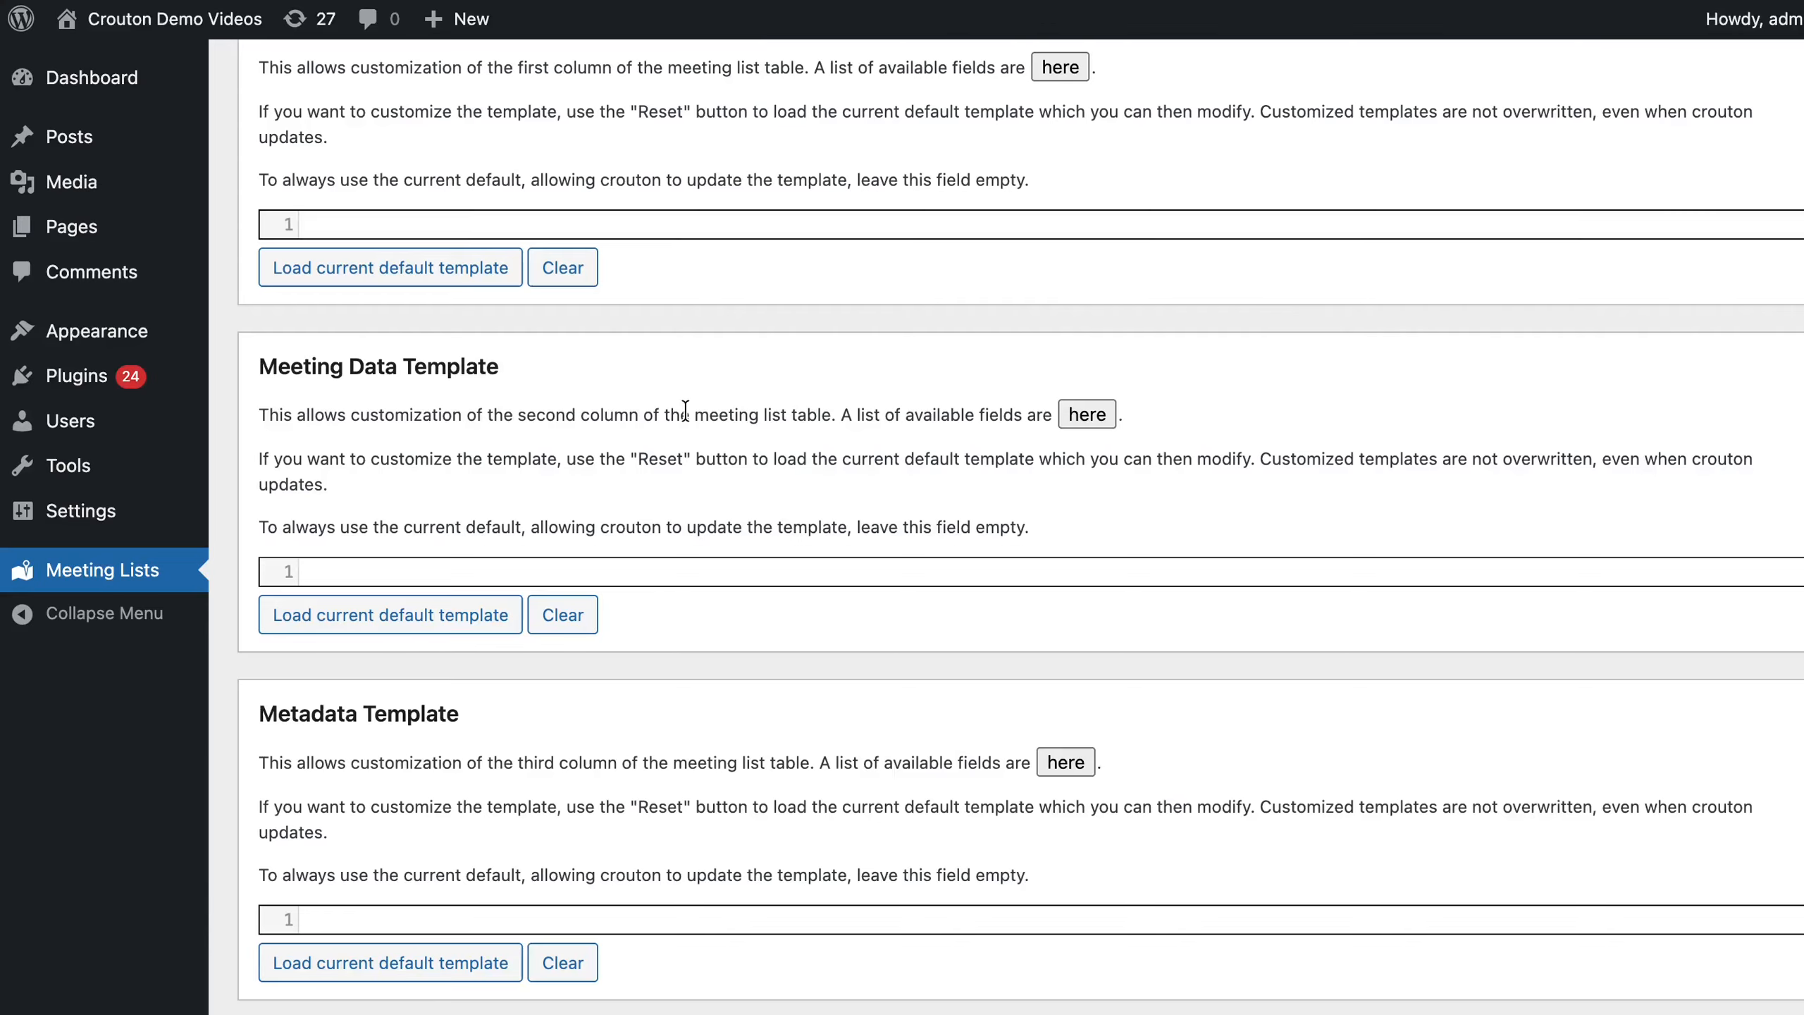
{"action": "scroll", "coordinate": [686, 410], "scroll_direction": "down", "scroll_amount": 3}
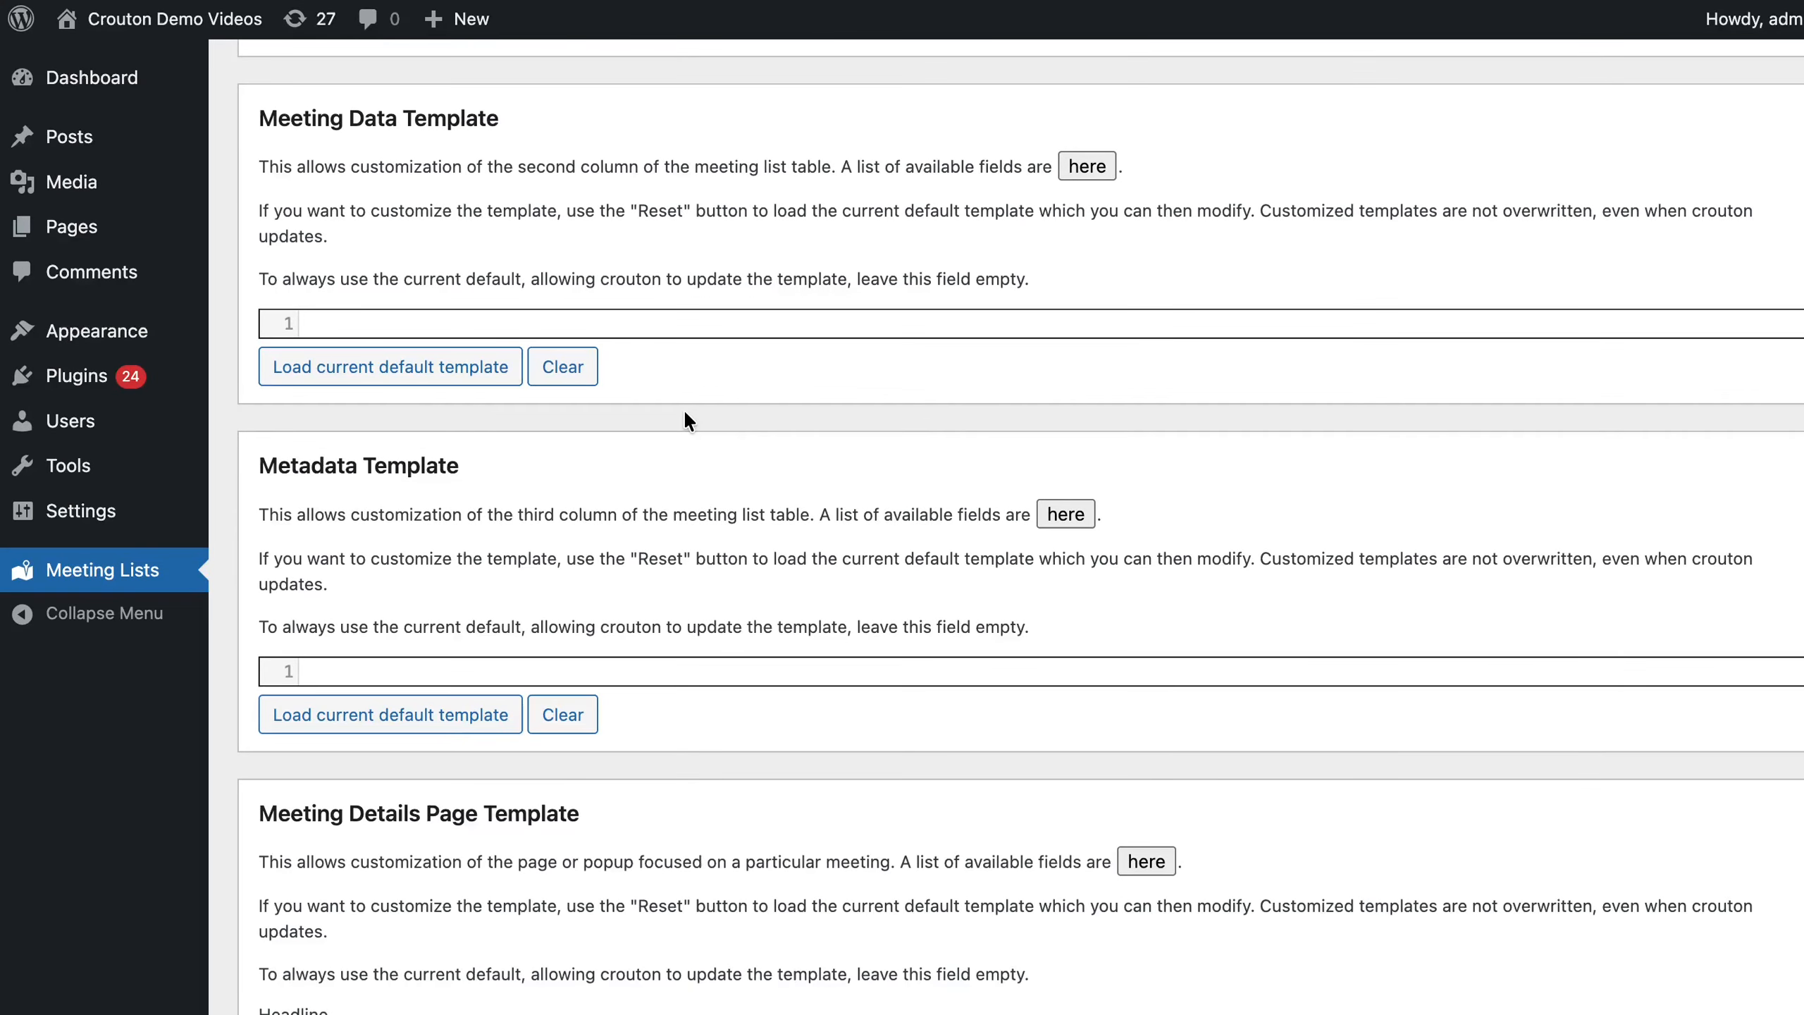
{"action": "scroll", "coordinate": [684, 412], "scroll_direction": "up", "scroll_amount": 1}
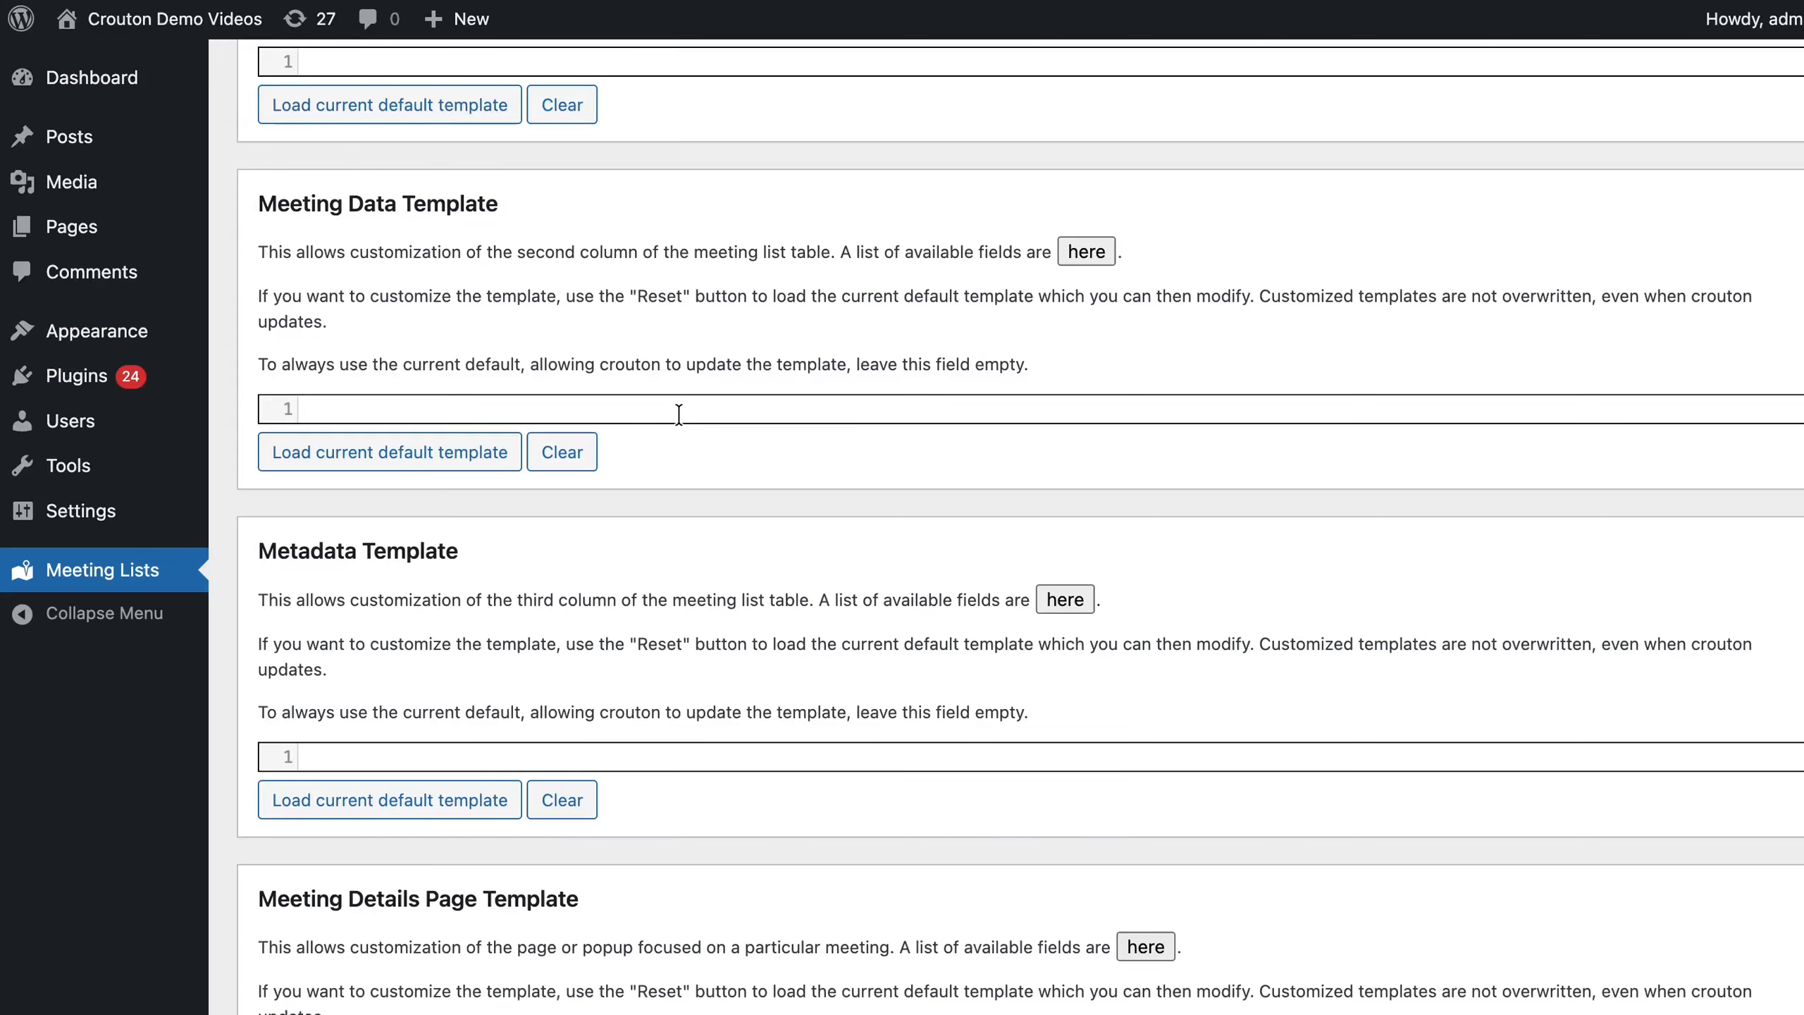
{"action": "left_click", "coordinate": [426, 466]}
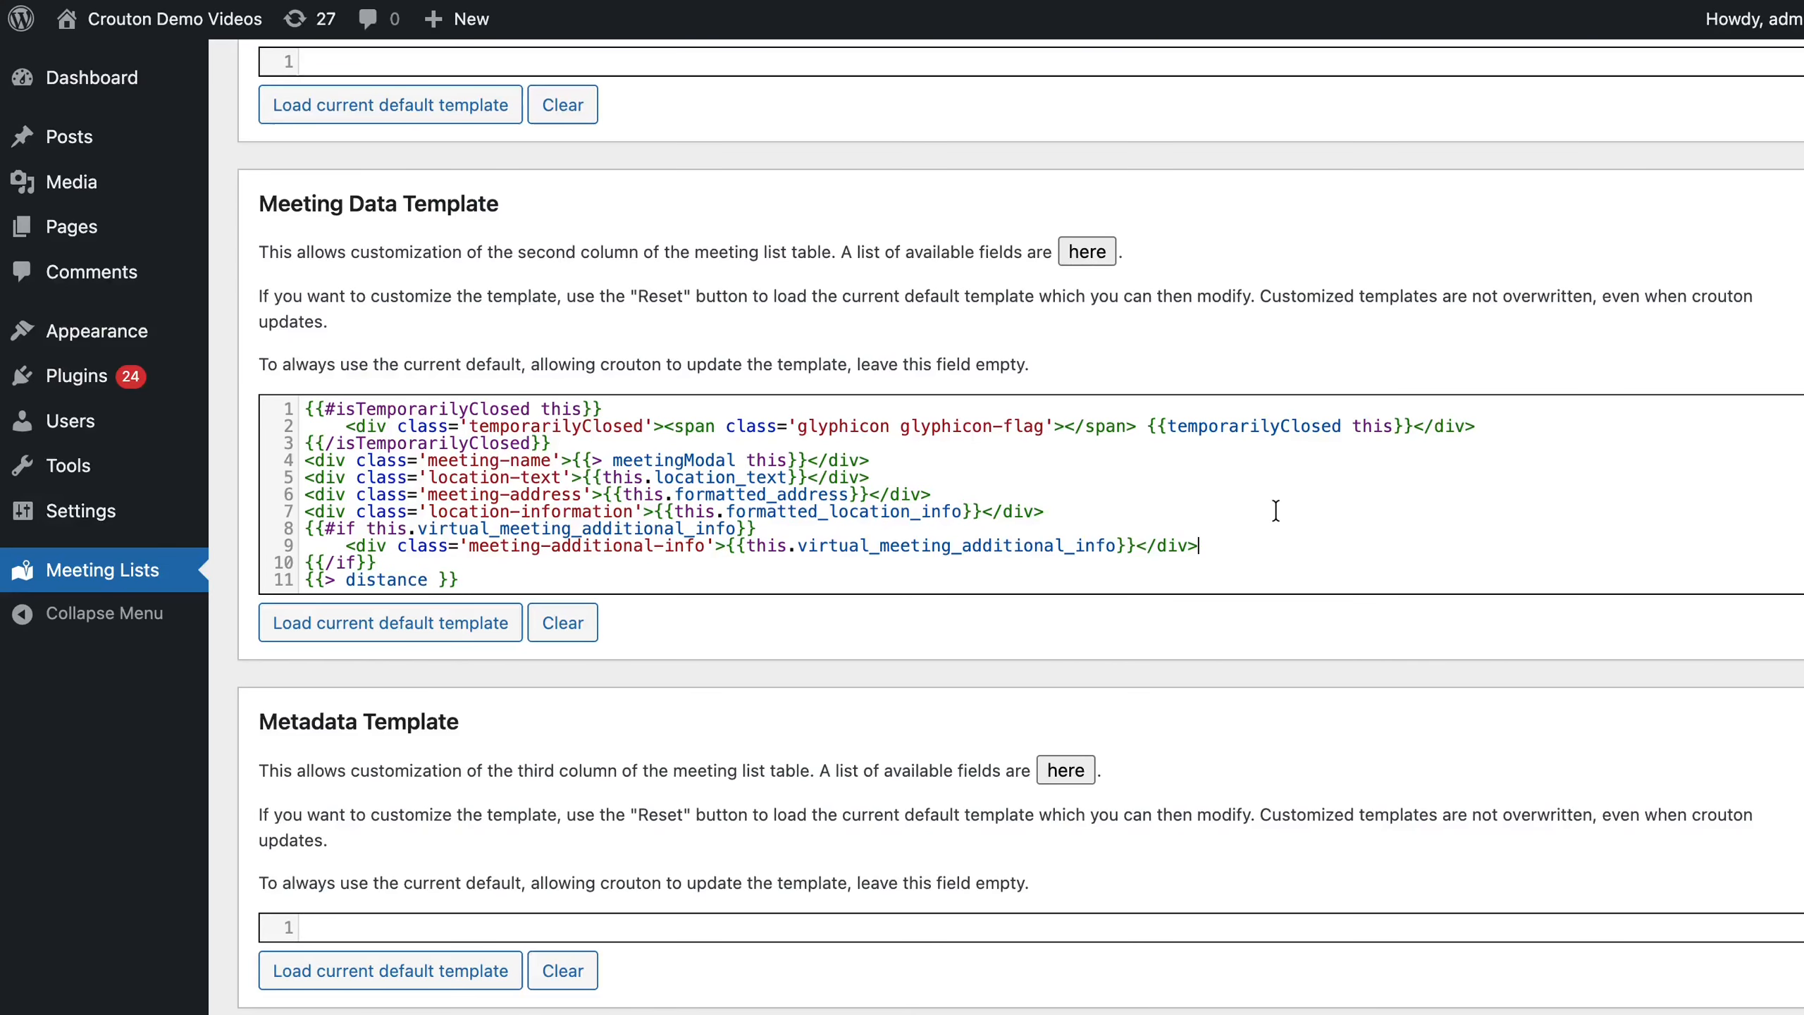
{"action": "key", "text": "Return"}
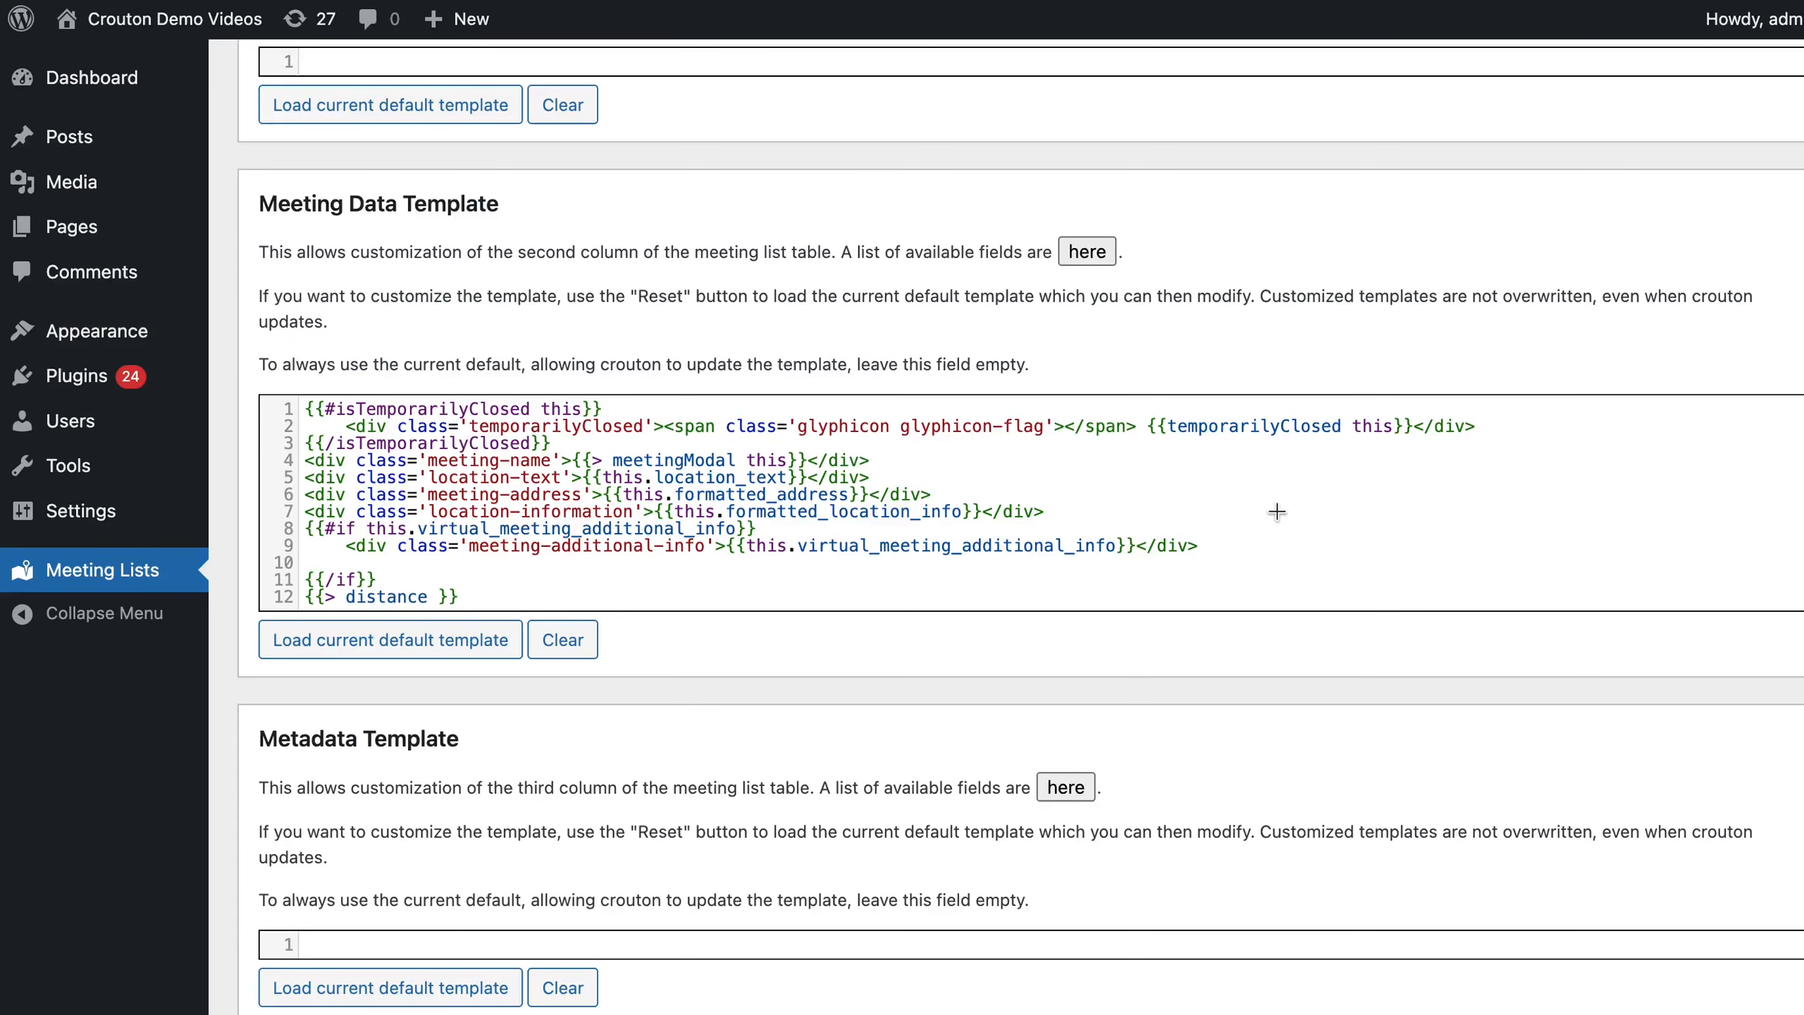
{"action": "type", "text": "{{bus_lines}}"}
Review the list of handlebar variables available for the Meeting Data Template and close it.
{"action": "scroll", "coordinate": [1172, 320], "scroll_direction": "up", "scroll_amount": 2}
{"action": "left_click", "coordinate": [1102, 328]}
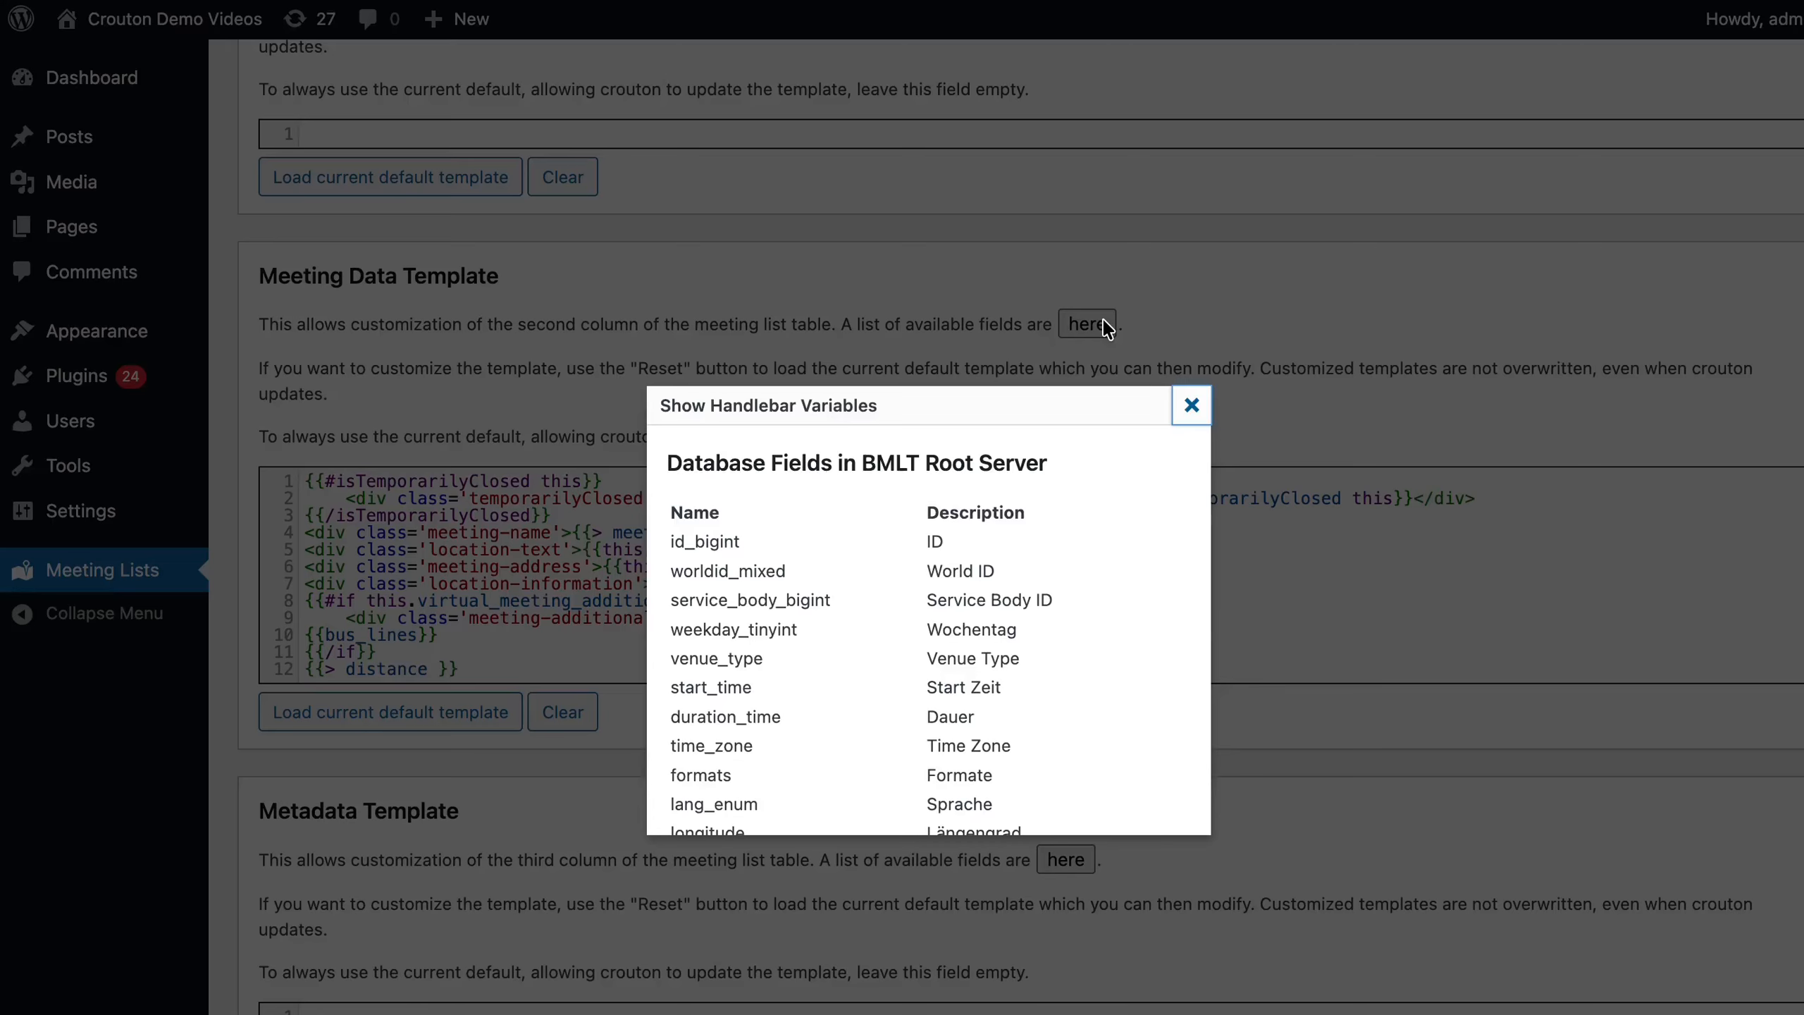
{"action": "scroll", "coordinate": [1025, 491], "scroll_direction": "down", "scroll_amount": 10}
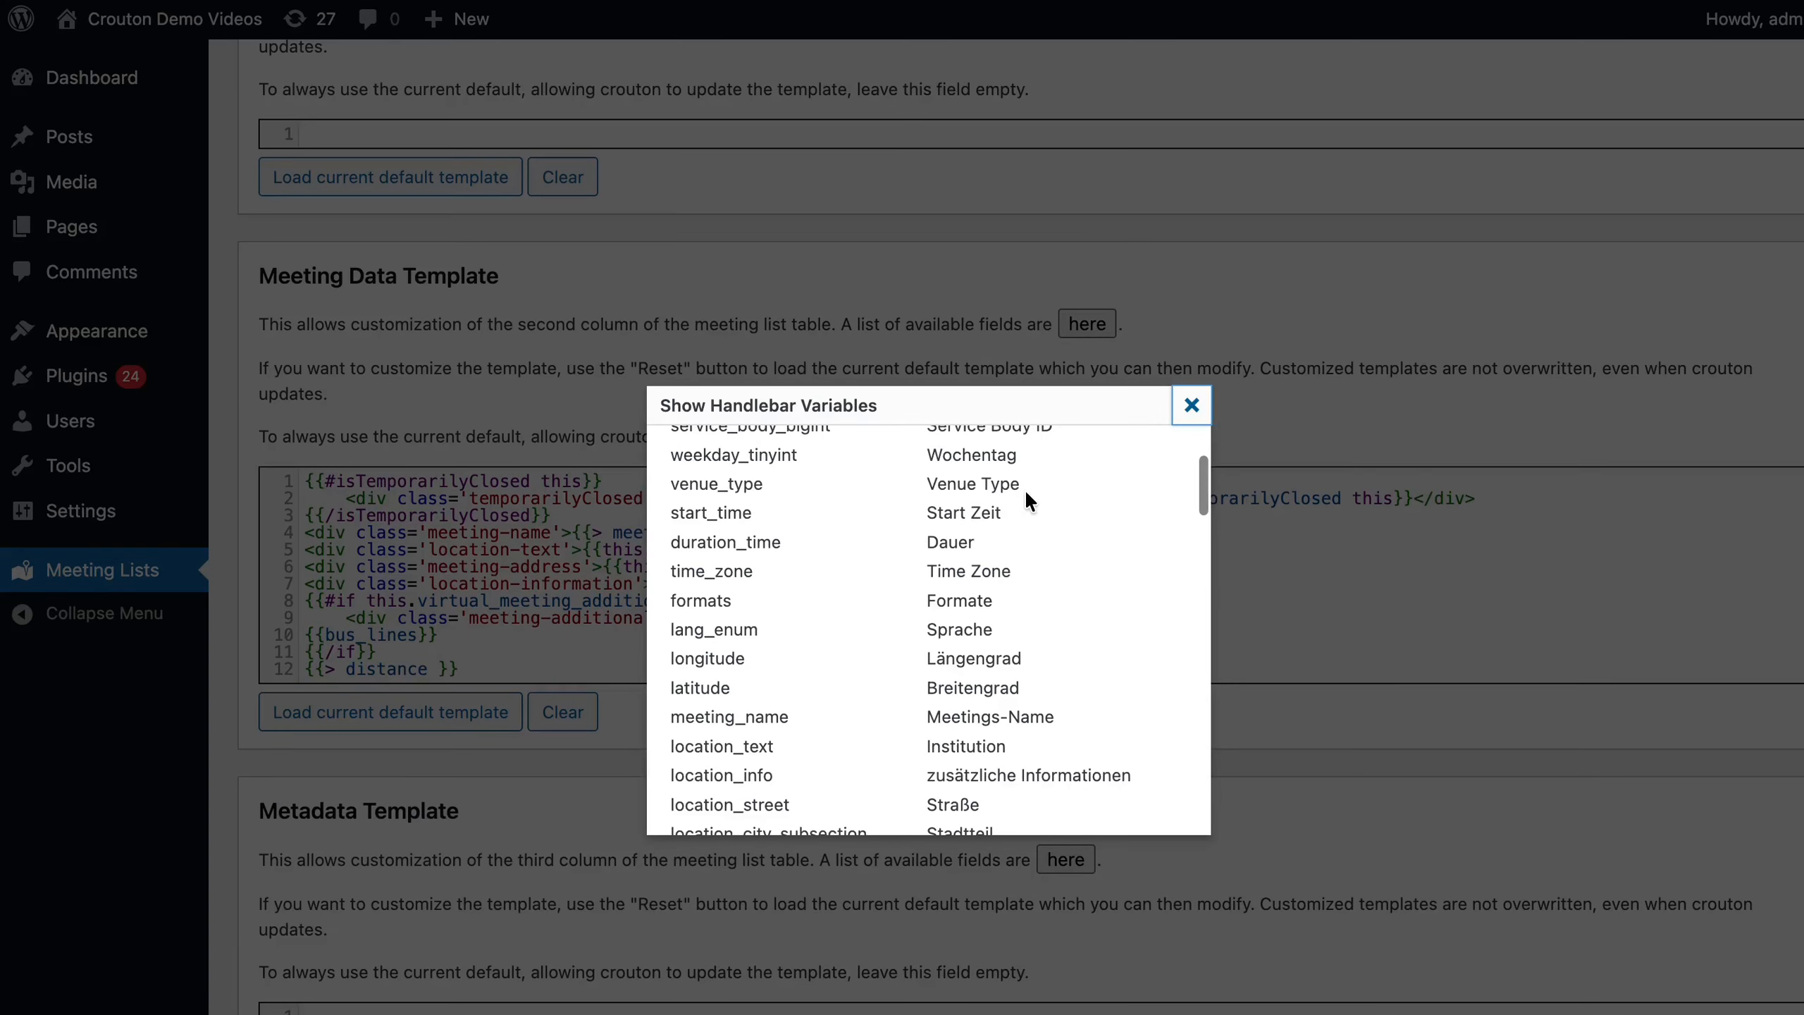
{"action": "left_click", "coordinate": [1190, 405]}
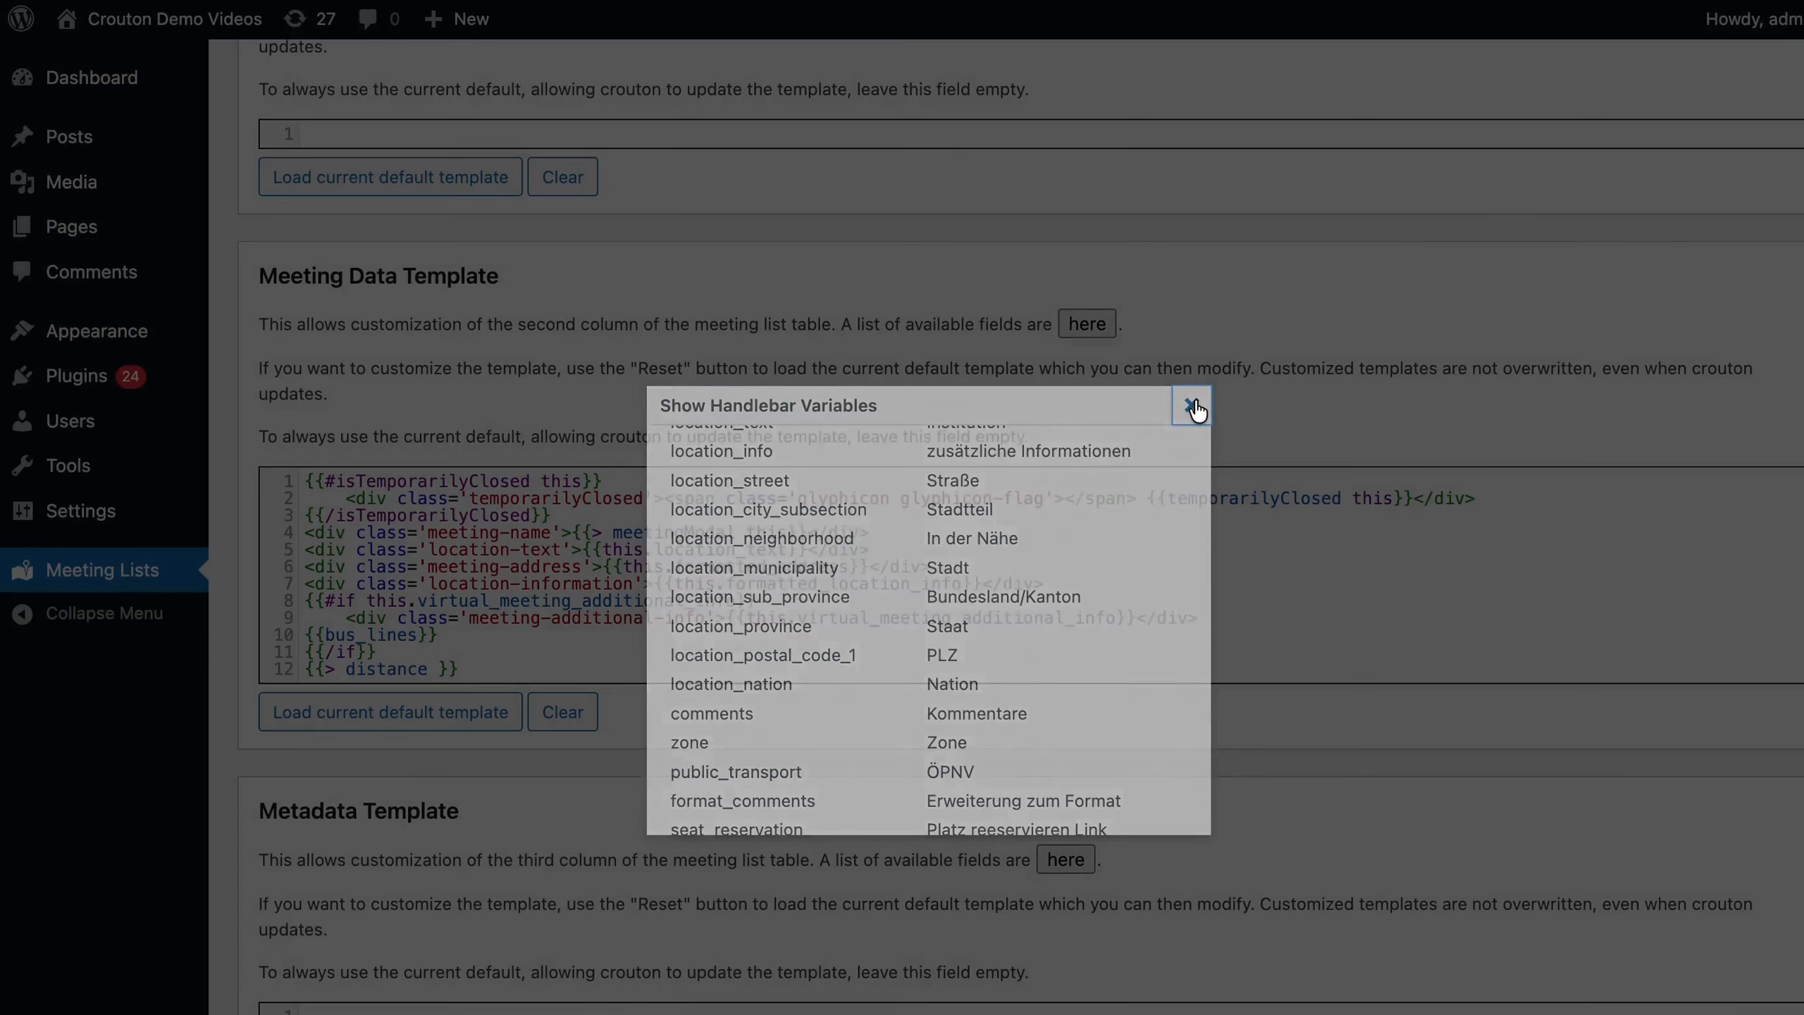
Open the Translations settings and download the fa-IR translation CSV.
{"action": "scroll", "coordinate": [1017, 375], "scroll_direction": "up", "scroll_amount": 10}
{"action": "scroll", "coordinate": [1015, 369], "scroll_direction": "up", "scroll_amount": 3}
{"action": "scroll", "coordinate": [1015, 366], "scroll_direction": "down", "scroll_amount": 2}
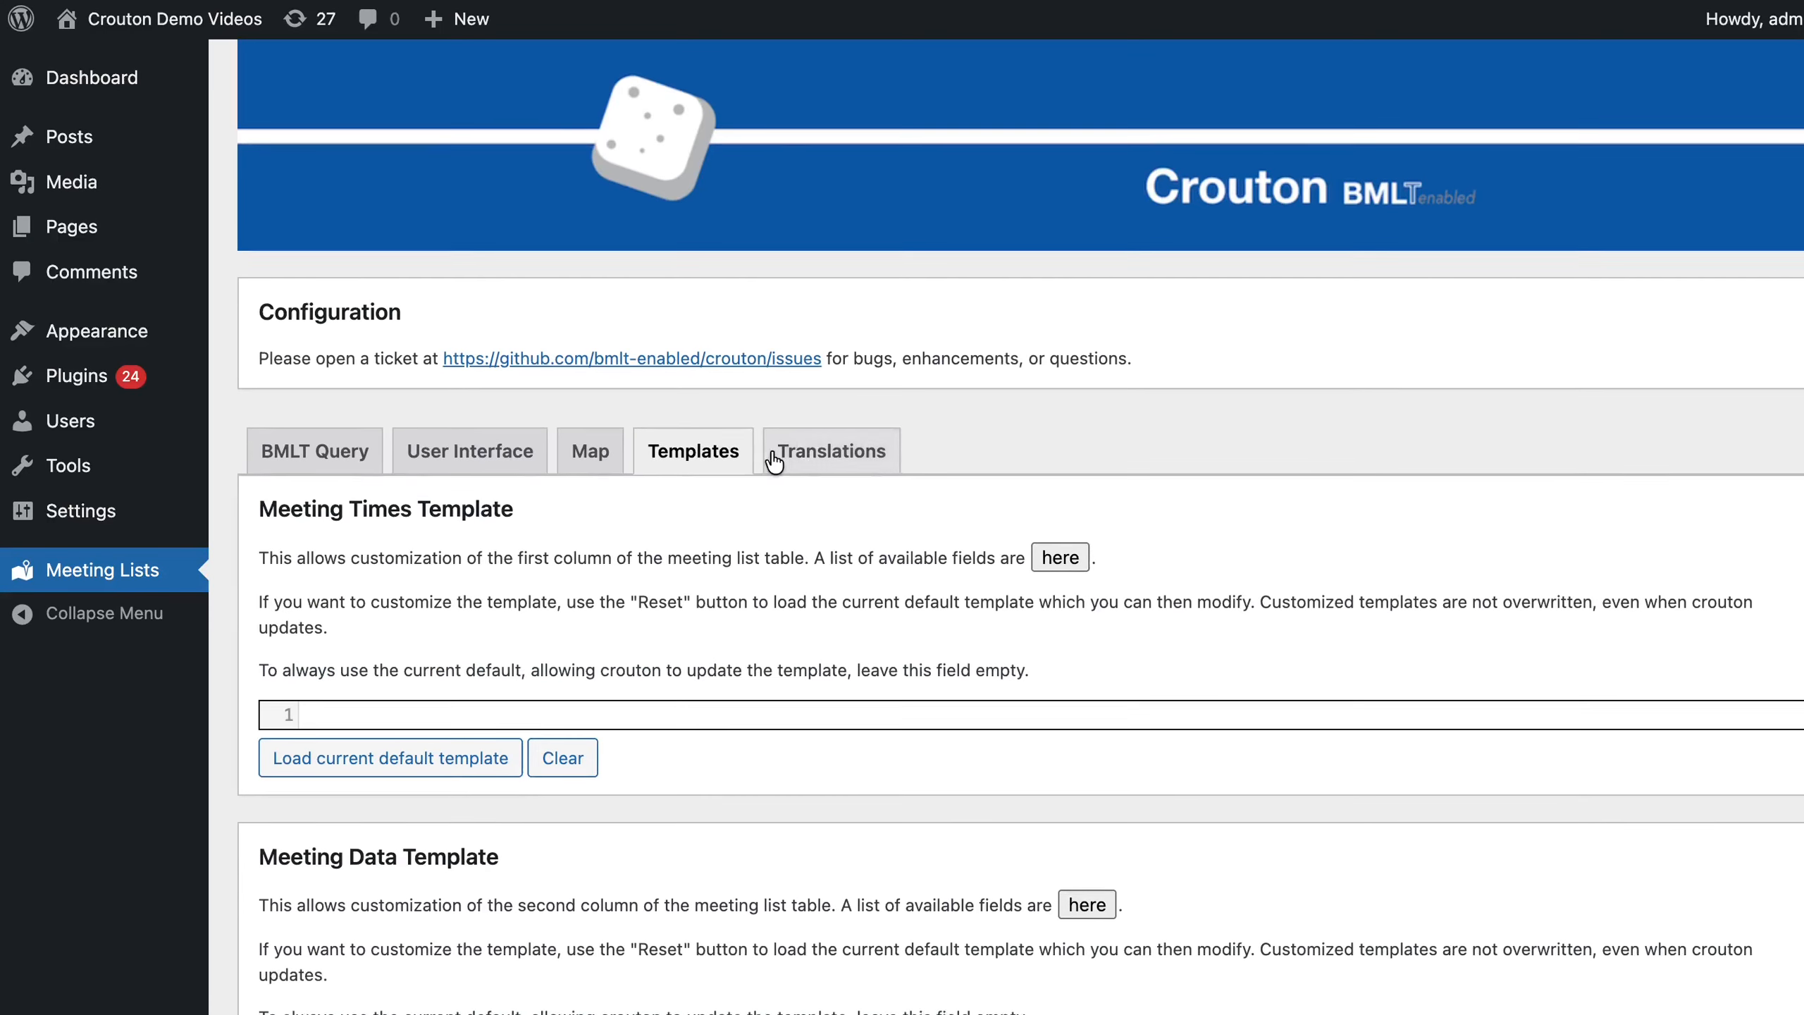
{"action": "left_click", "coordinate": [801, 458]}
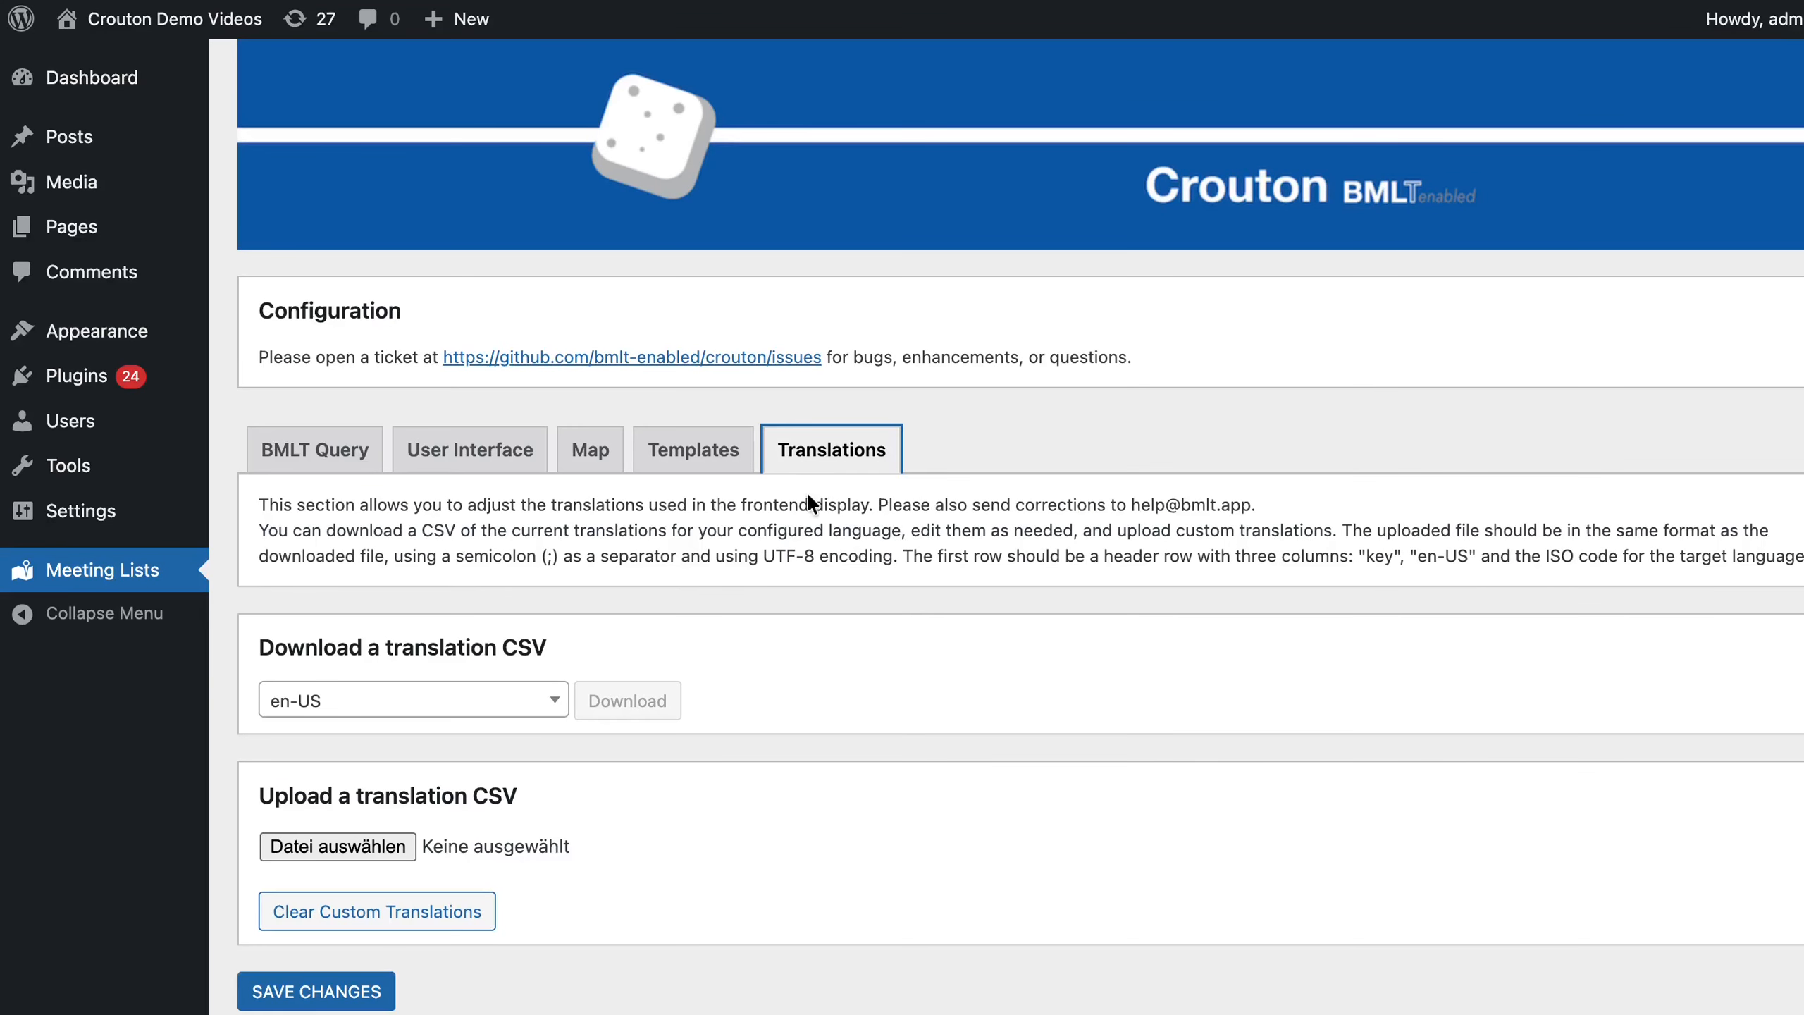
{"action": "scroll", "coordinate": [795, 559], "scroll_direction": "down", "scroll_amount": 5}
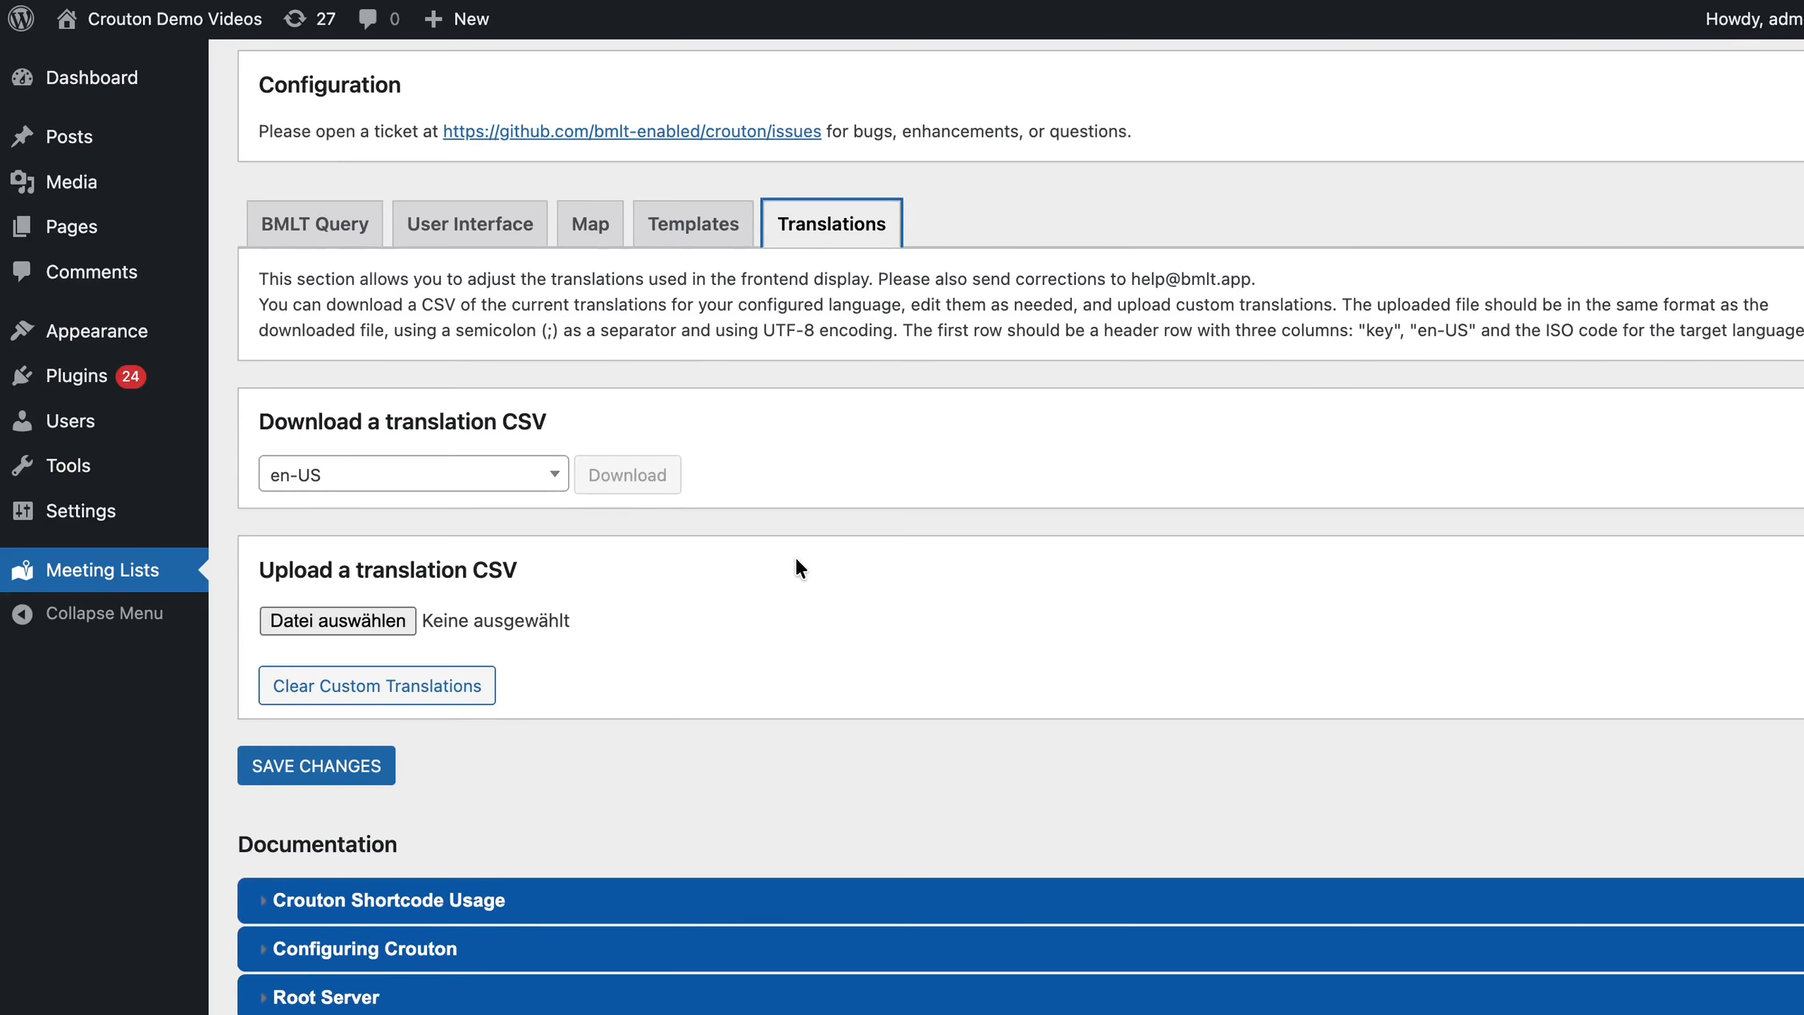
{"action": "left_click", "coordinate": [392, 489]}
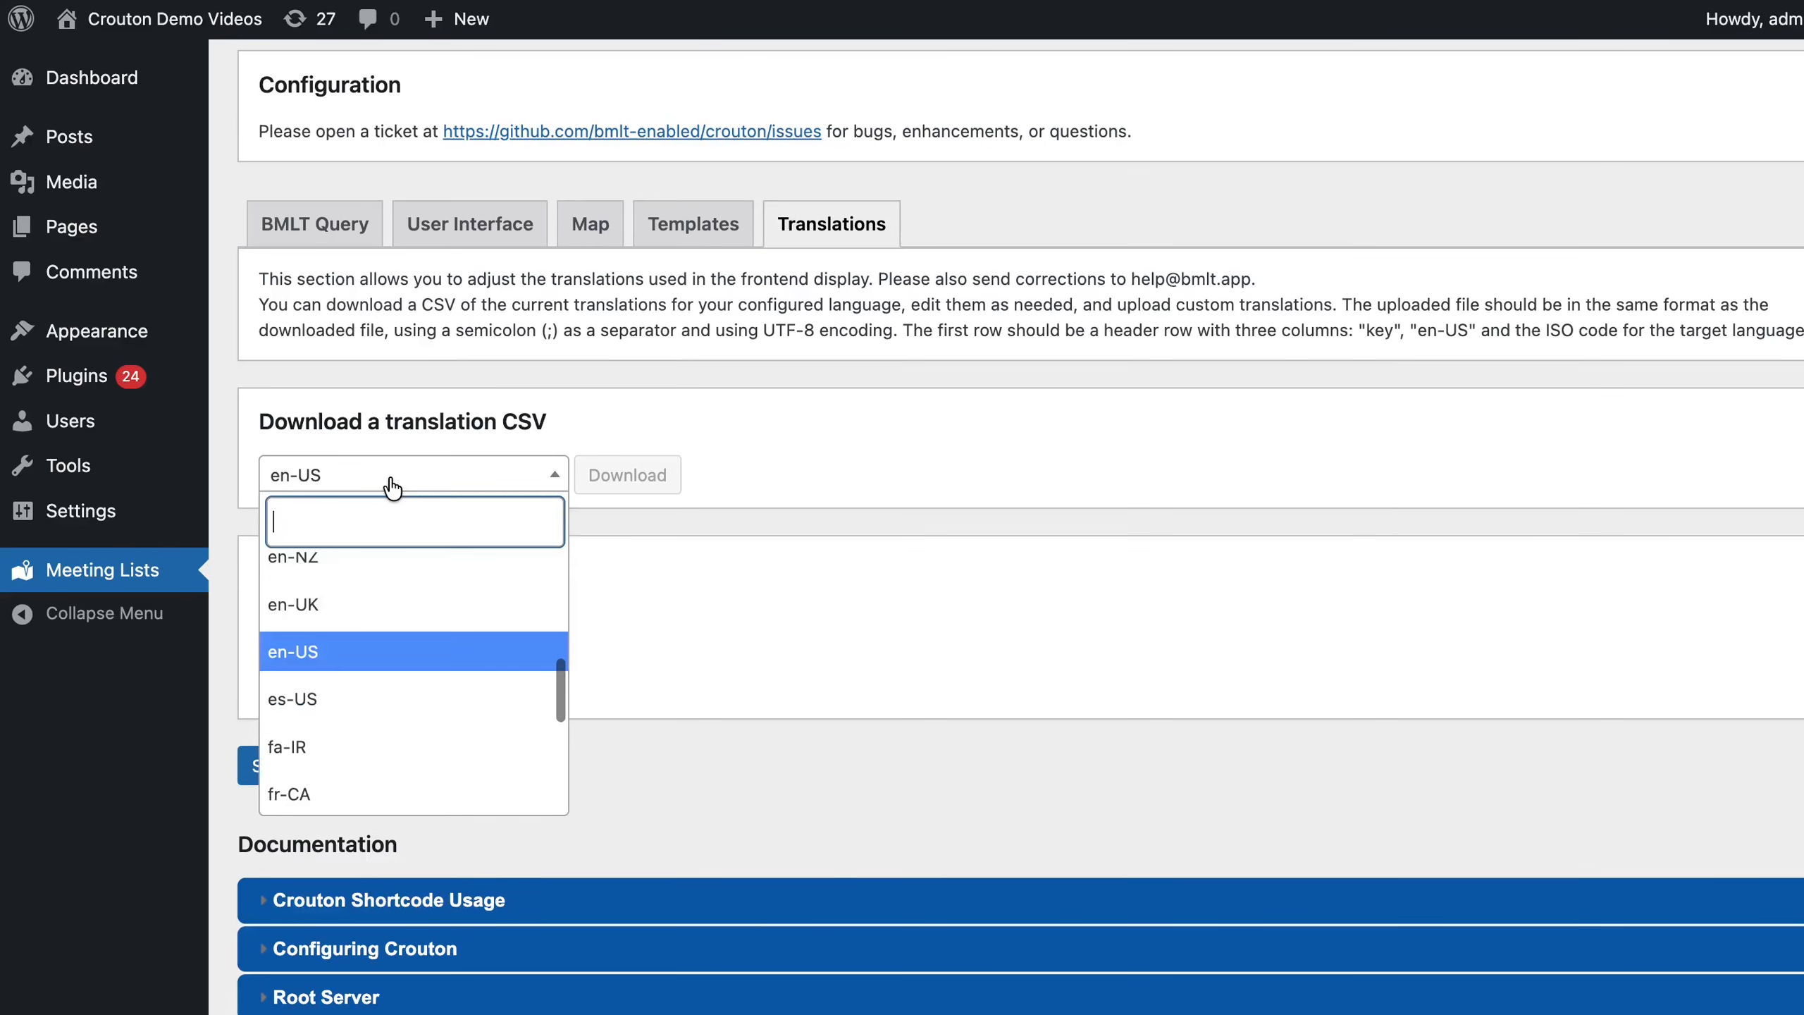
{"action": "scroll", "coordinate": [358, 672], "scroll_direction": "down", "scroll_amount": 3}
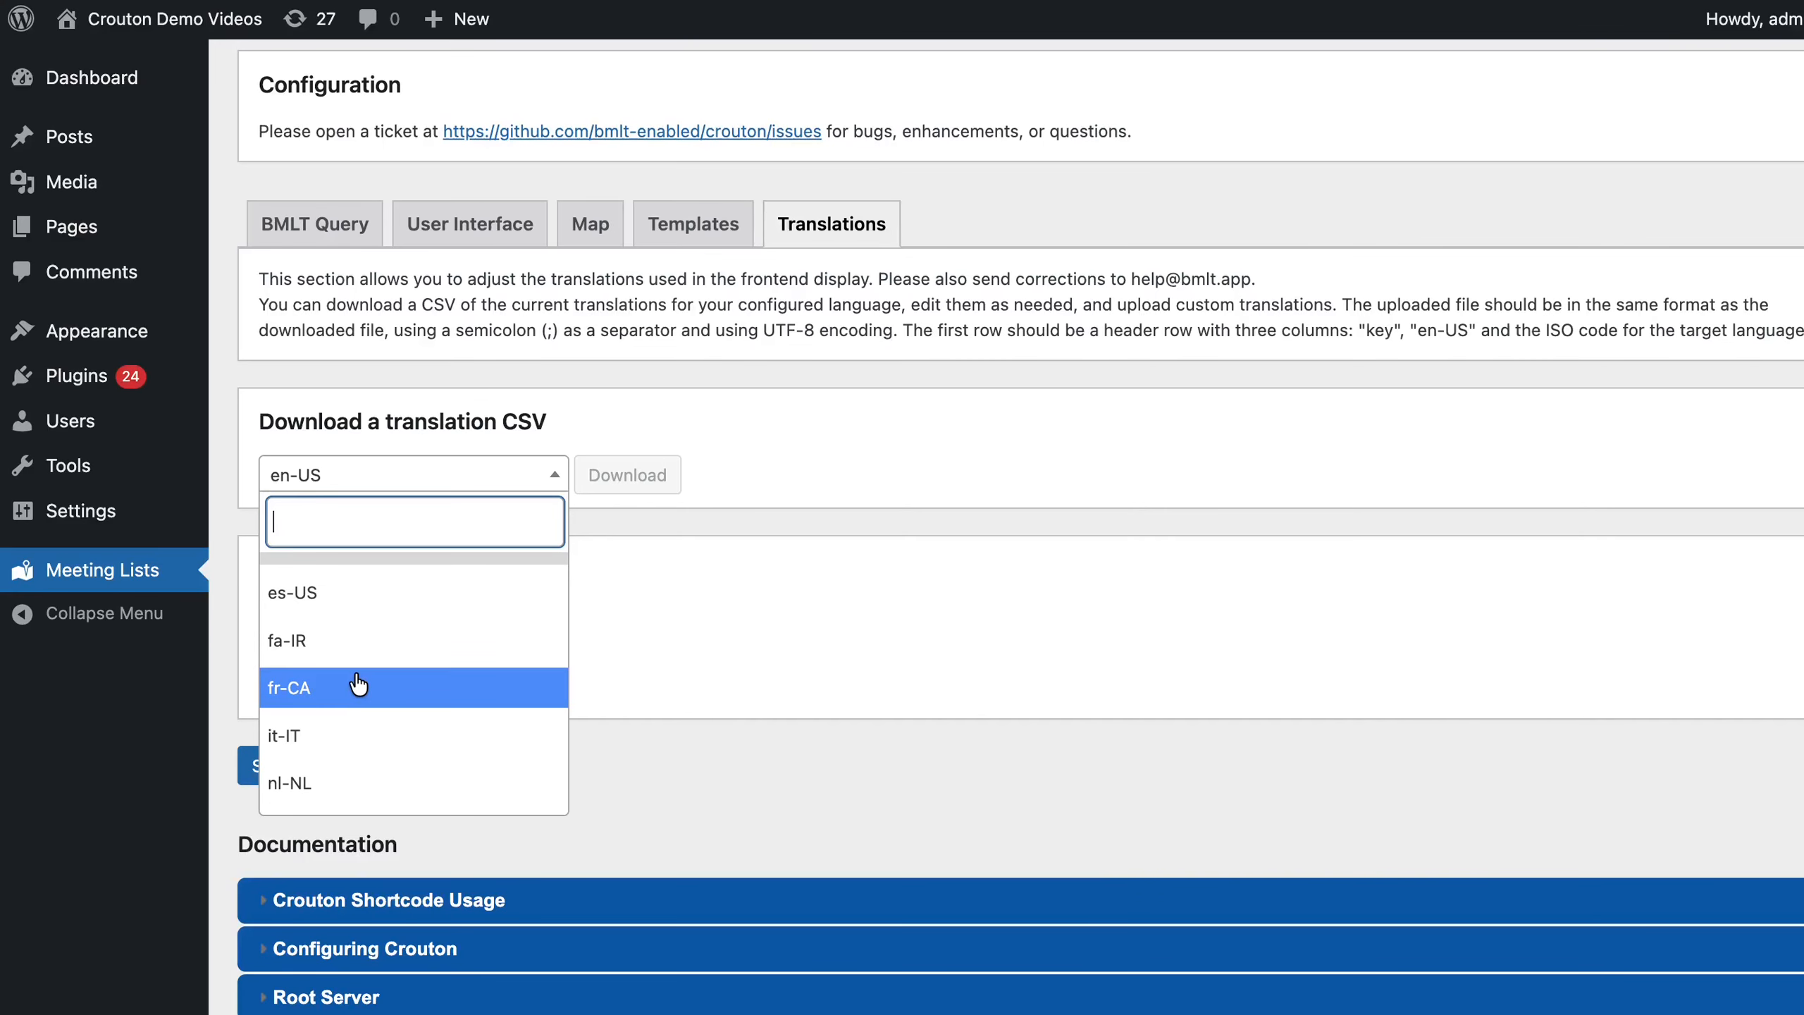
{"action": "left_click", "coordinate": [361, 640]}
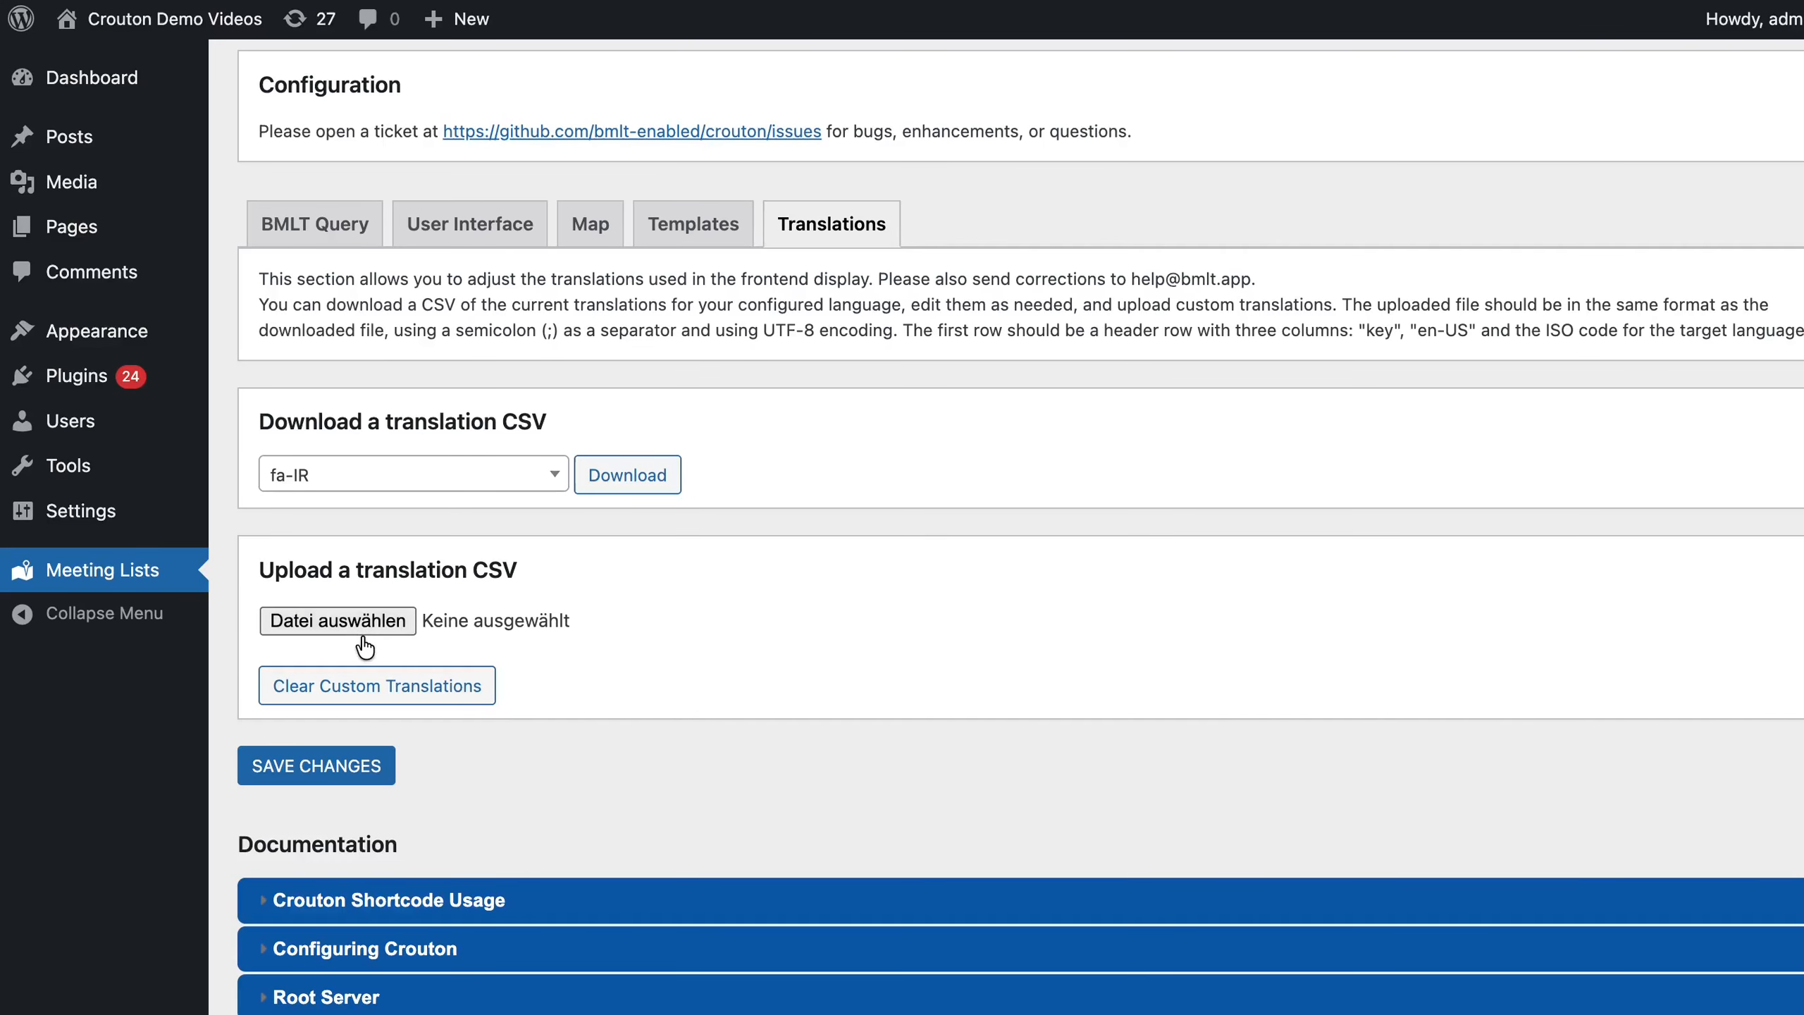
{"action": "left_click", "coordinate": [620, 481]}
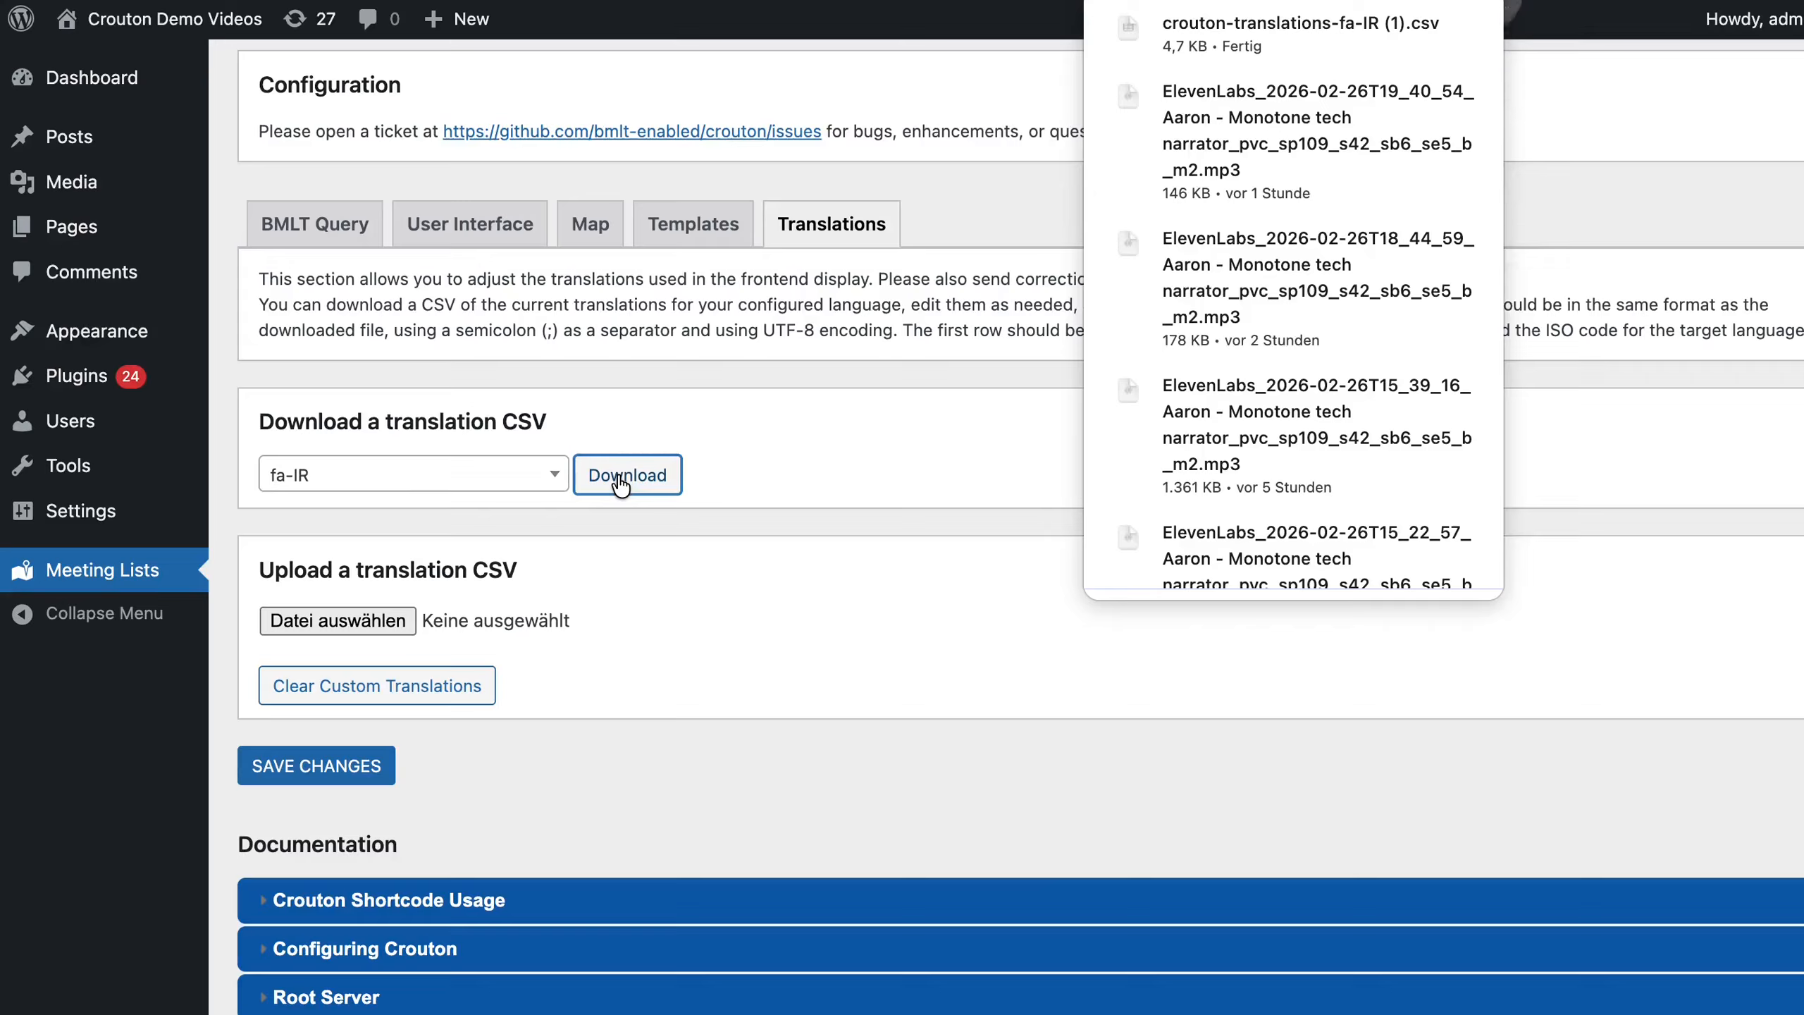
Open the downloaded fa-IR translations file in the spreadsheet app and look through its keys and translations.
{"action": "left_click", "coordinate": [1221, 28]}
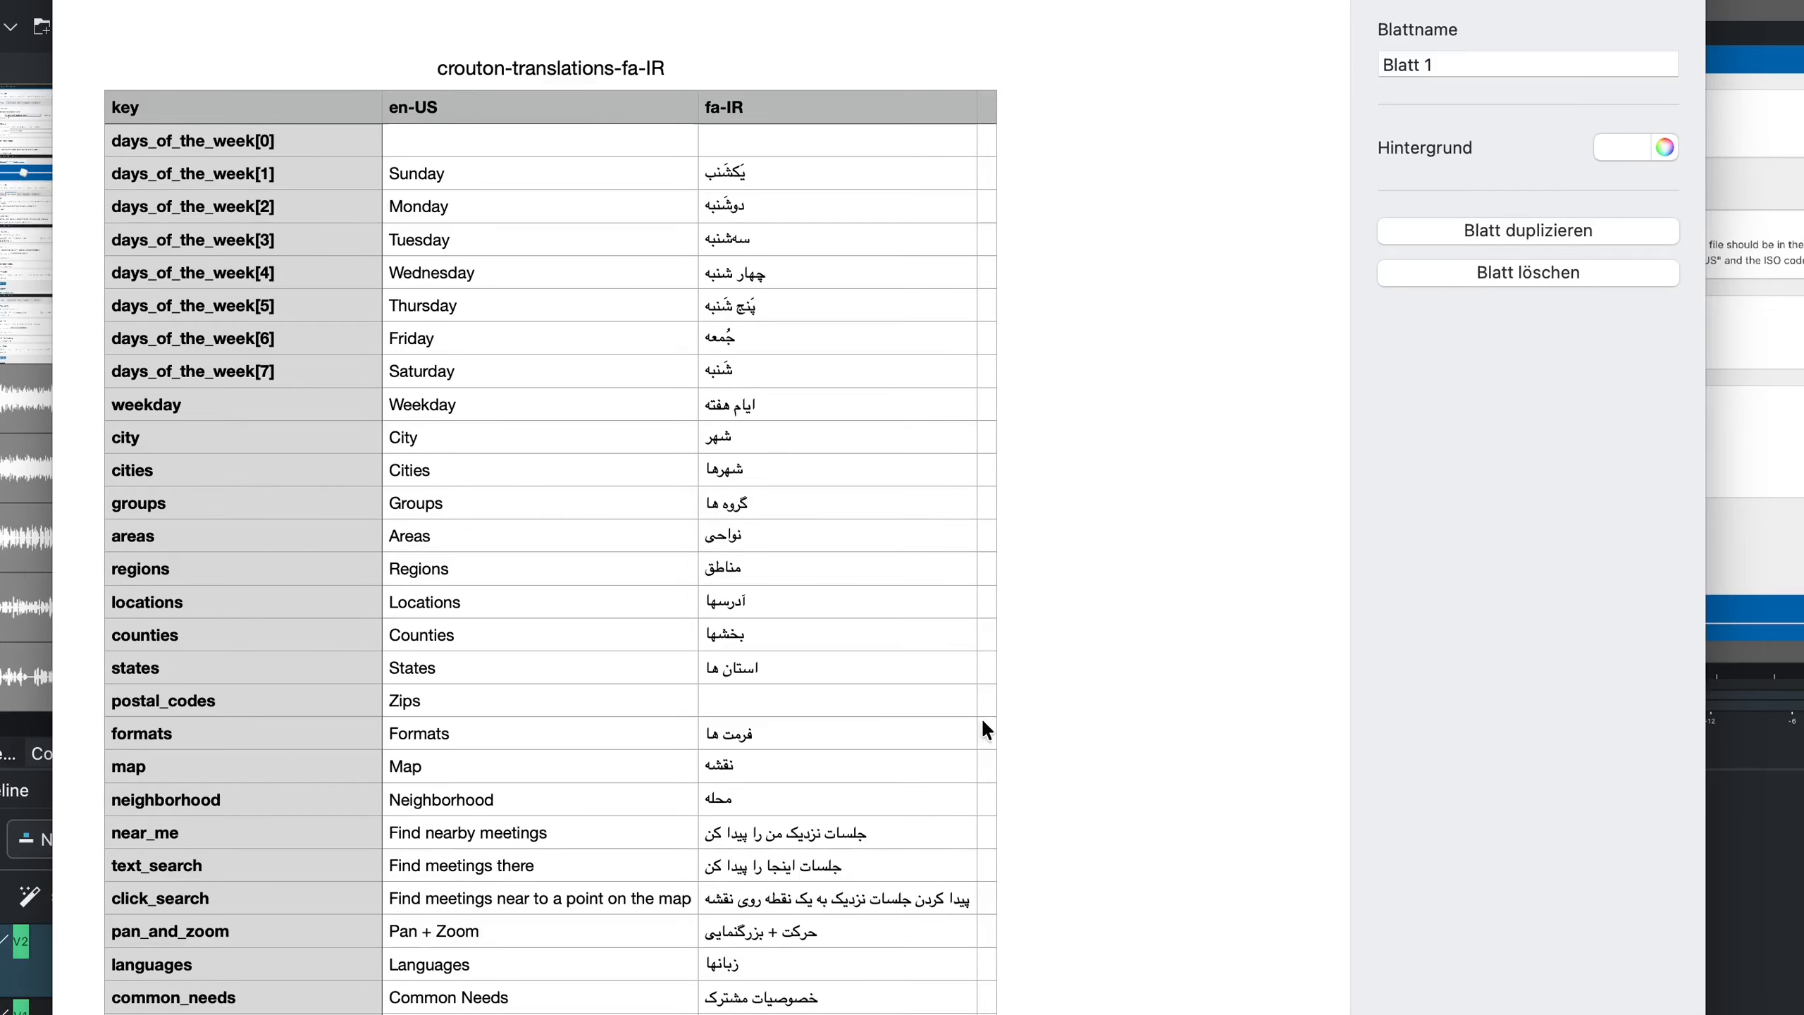
{"action": "scroll", "coordinate": [1000, 723], "scroll_direction": "down", "scroll_amount": 5}
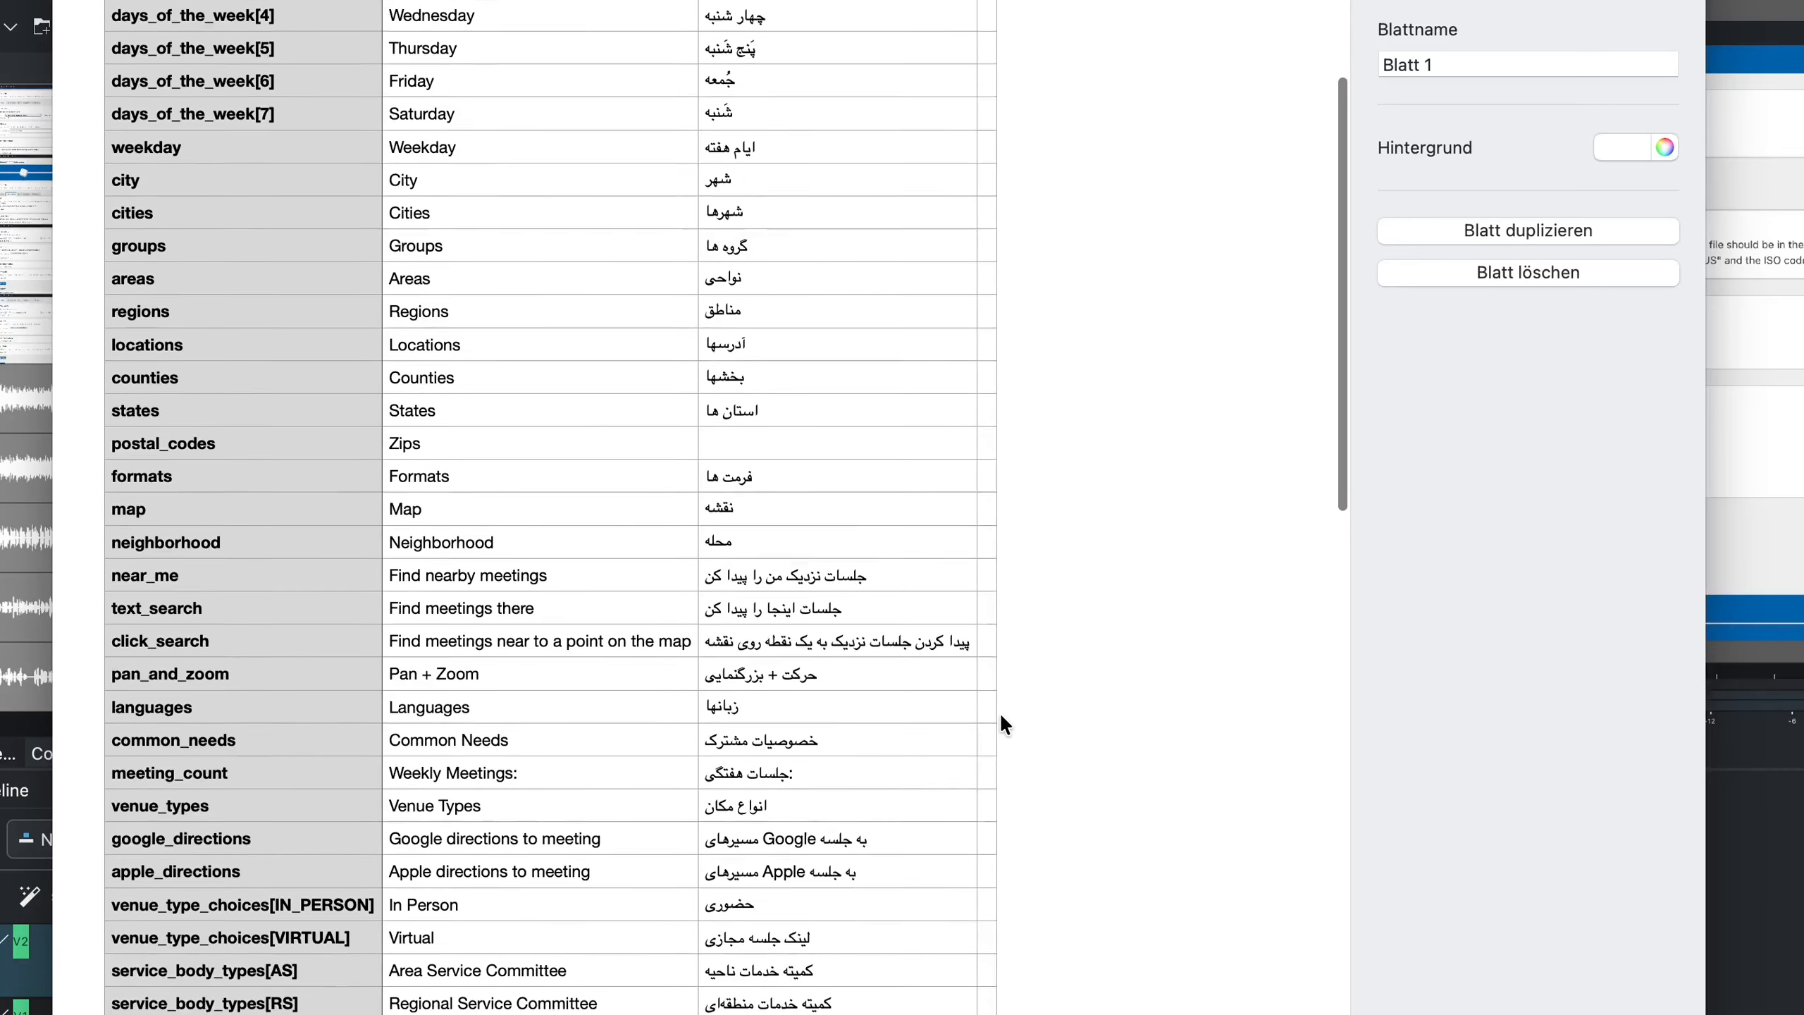
{"action": "scroll", "coordinate": [999, 712], "scroll_direction": "down", "scroll_amount": 2}
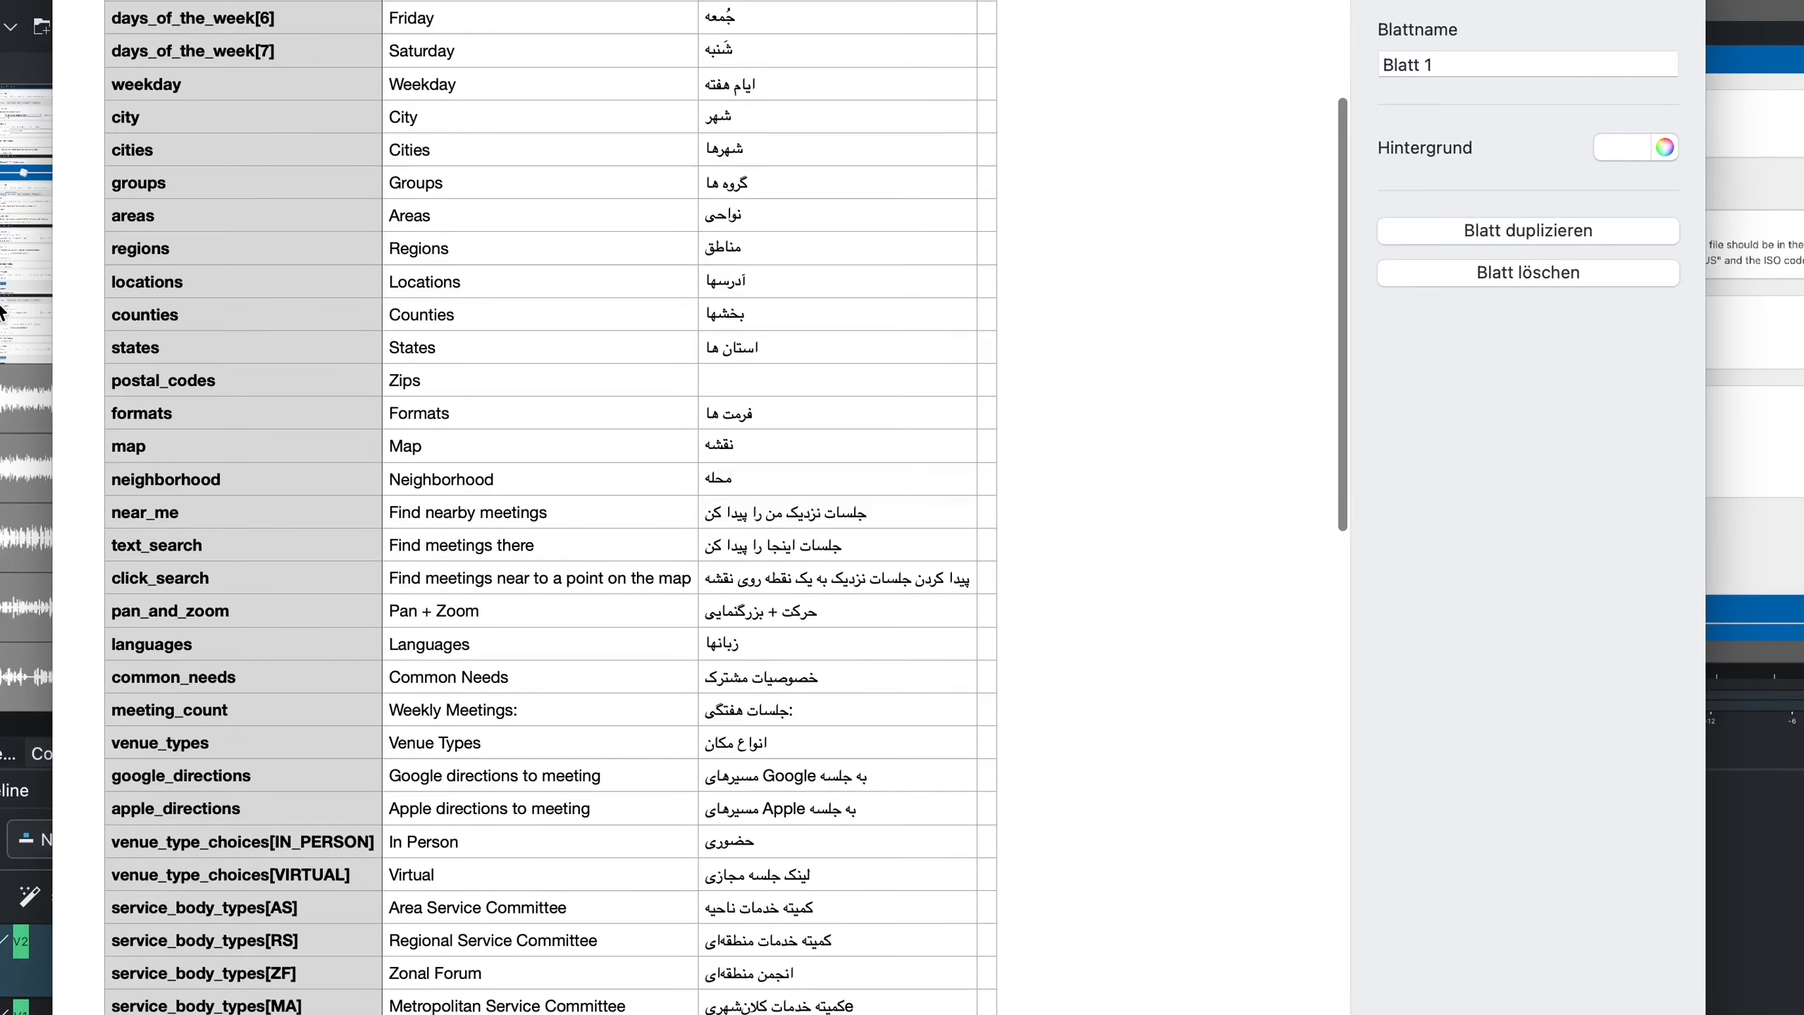
{"action": "scroll", "coordinate": [256, 334], "scroll_direction": "down", "scroll_amount": 3}
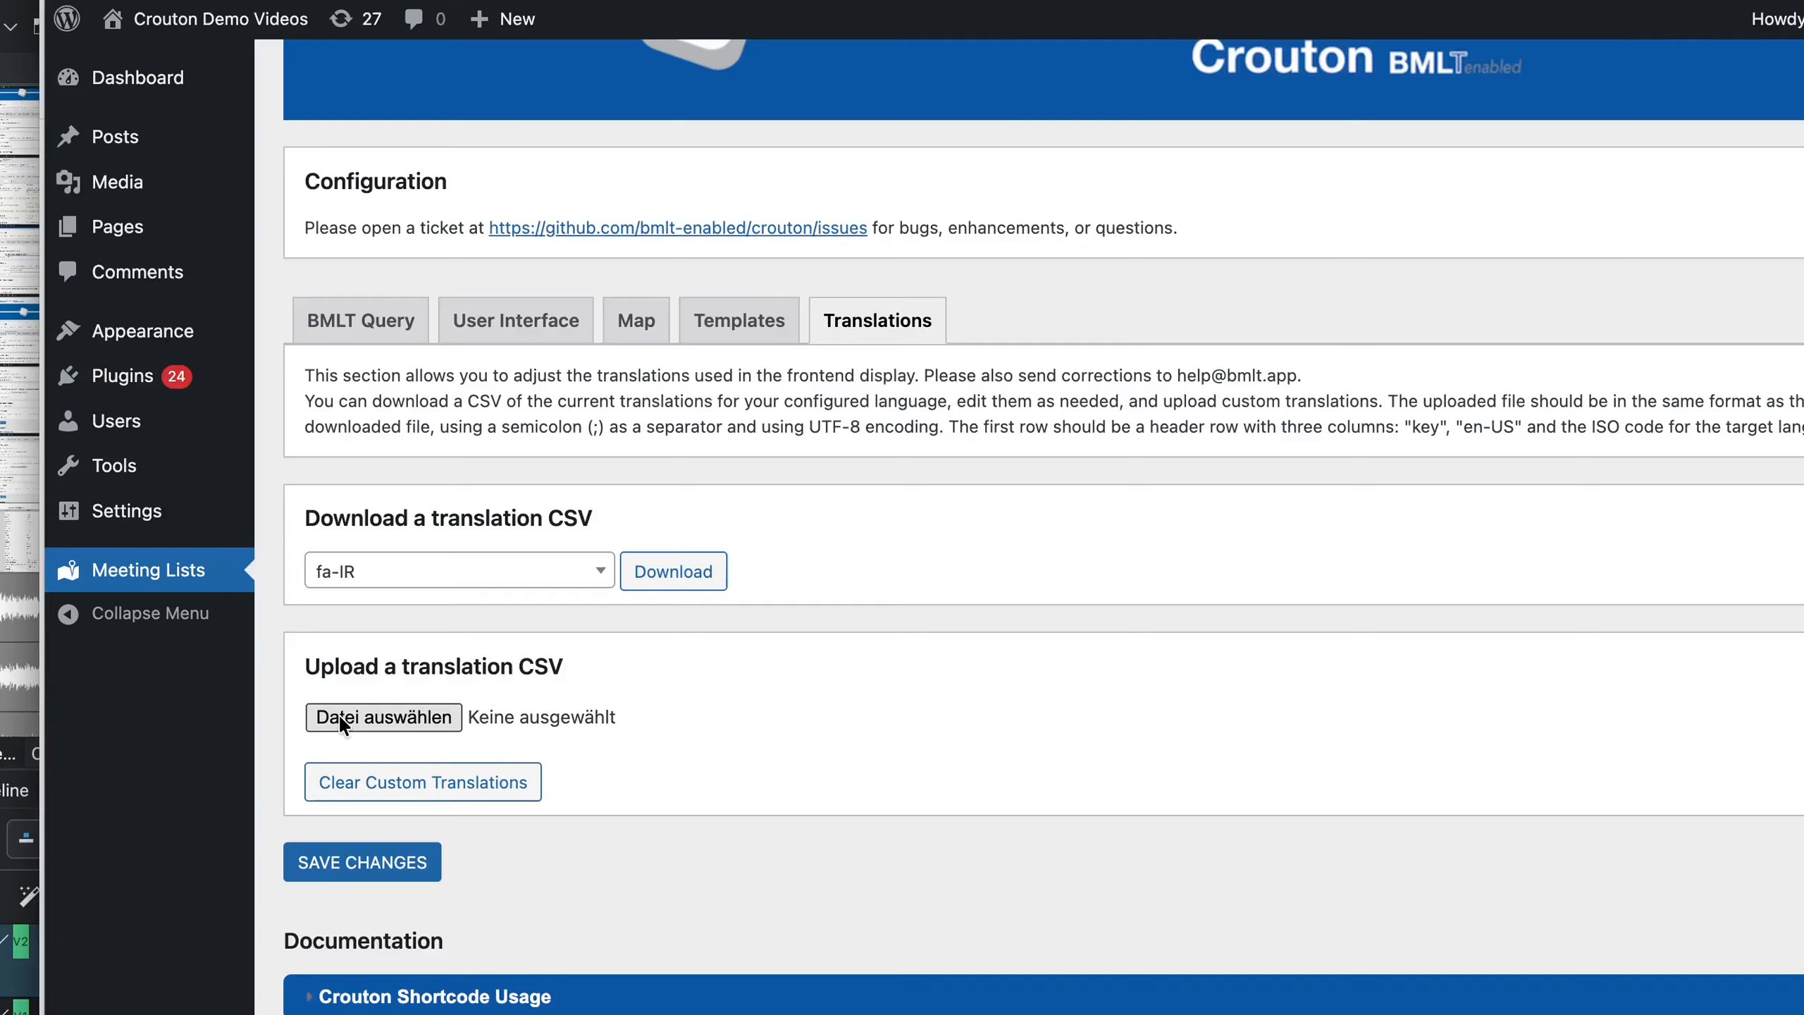
Upload crouton-translations-fa-IR (1).csv from the Translations folder as the custom translation and acknowledge the notice.
{"action": "left_click", "coordinate": [338, 715]}
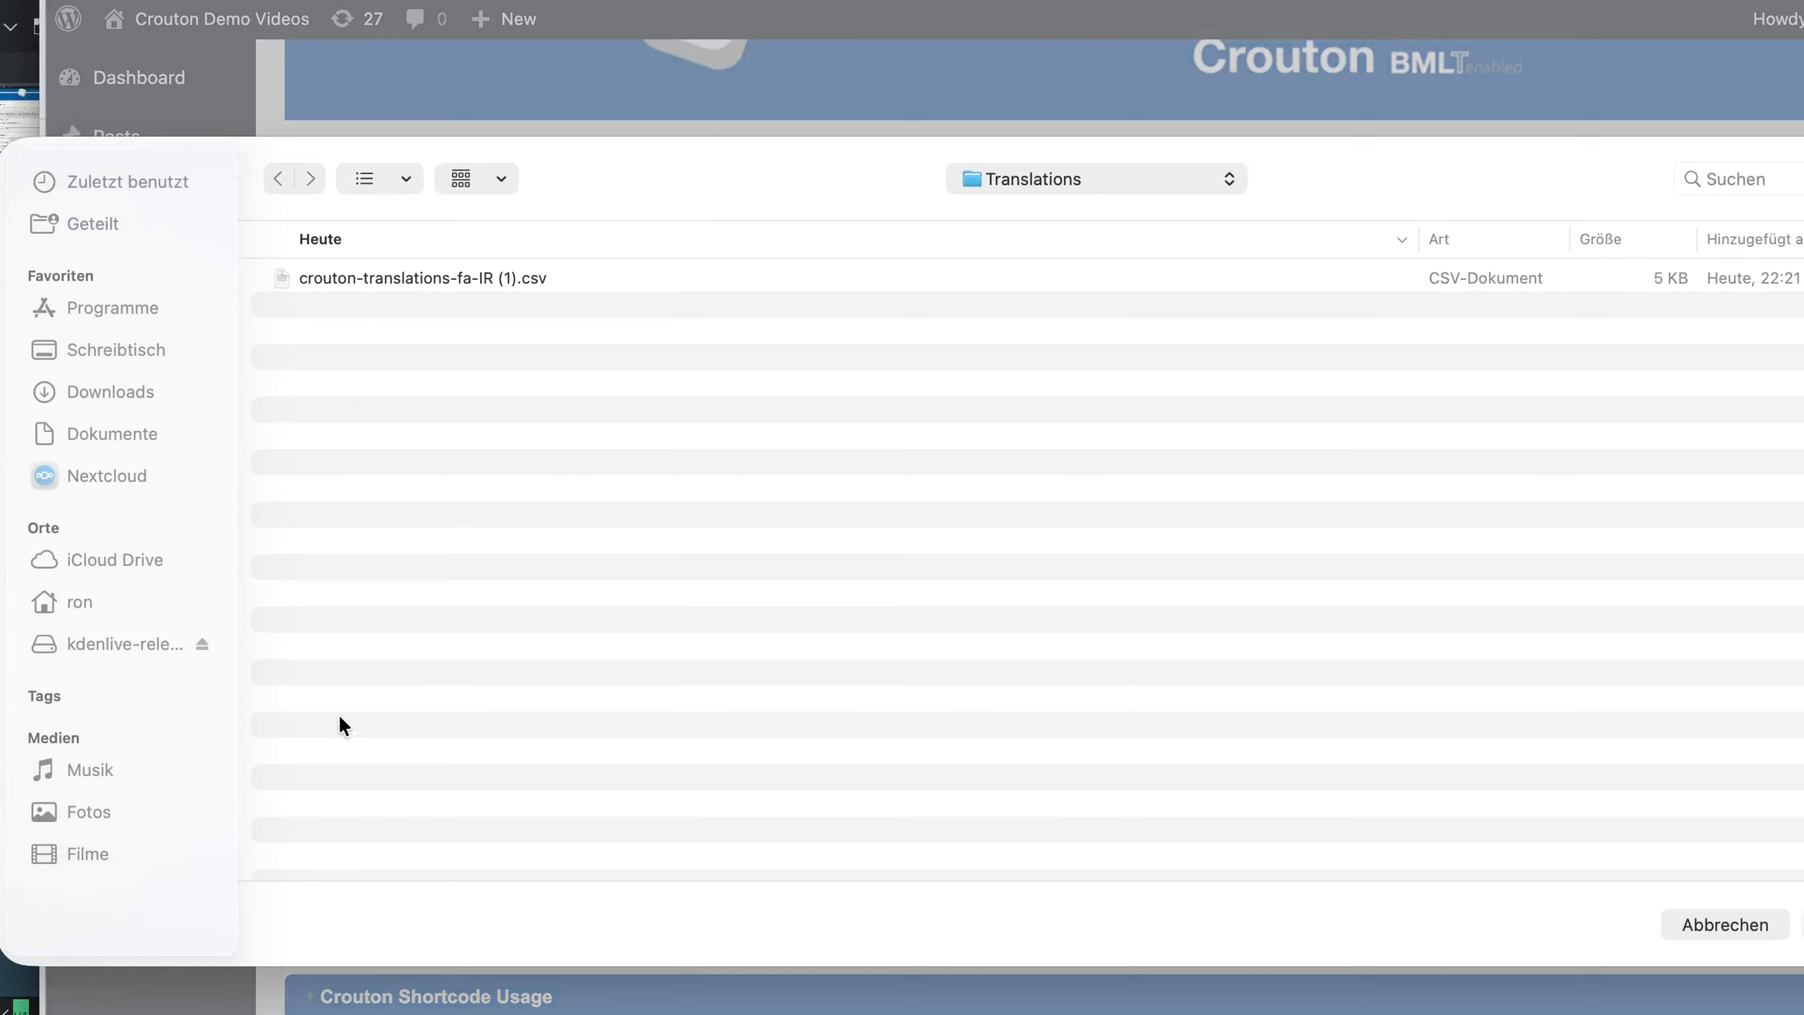
{"action": "double_click", "coordinate": [382, 278]}
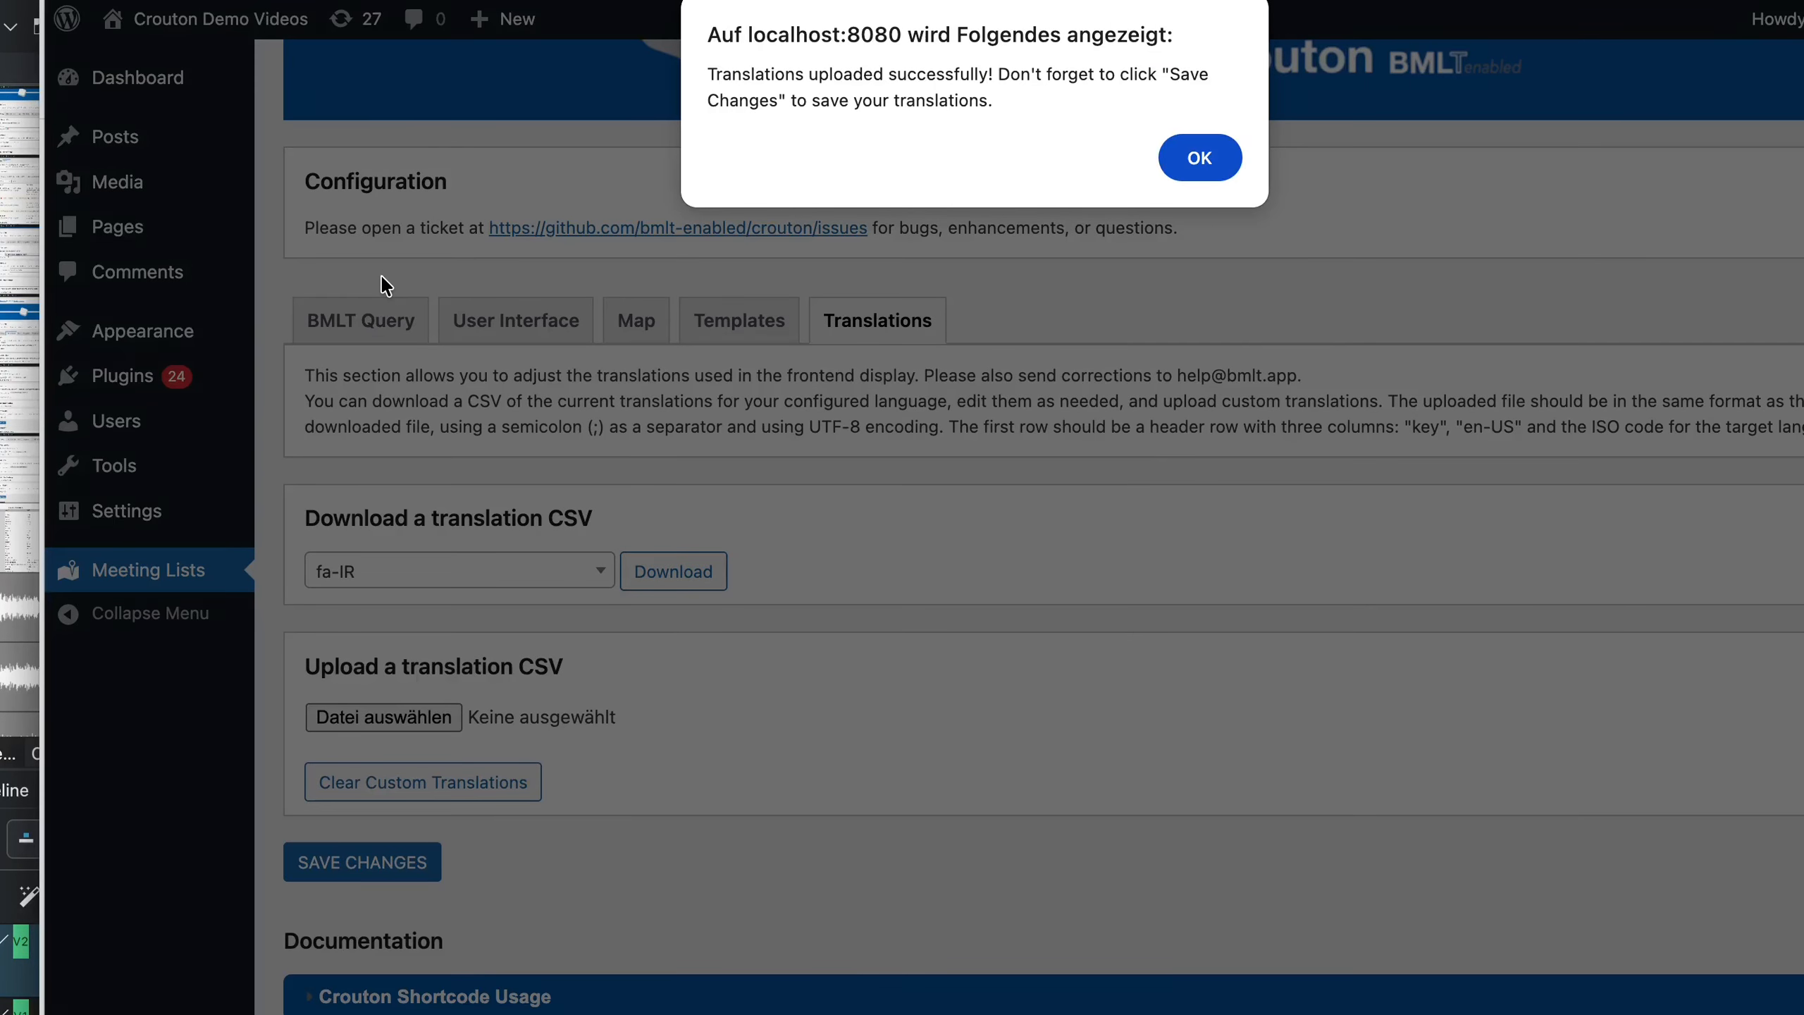
{"action": "left_click", "coordinate": [1178, 158]}
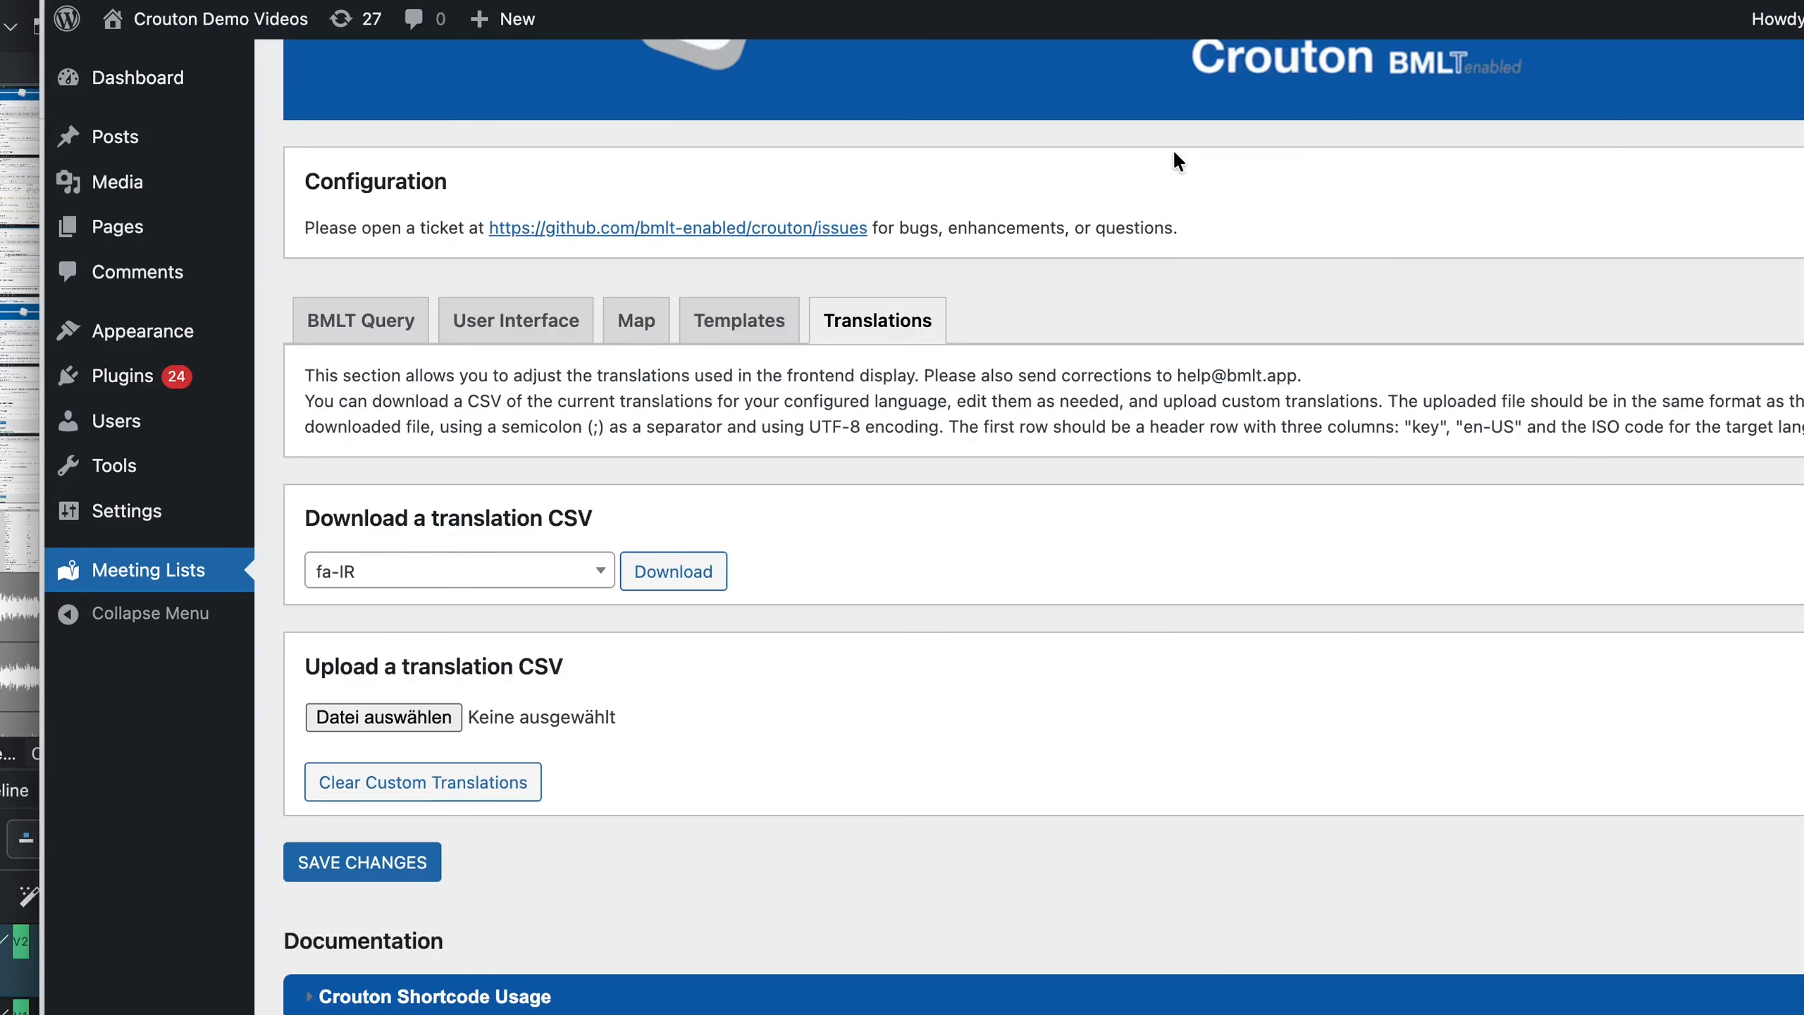